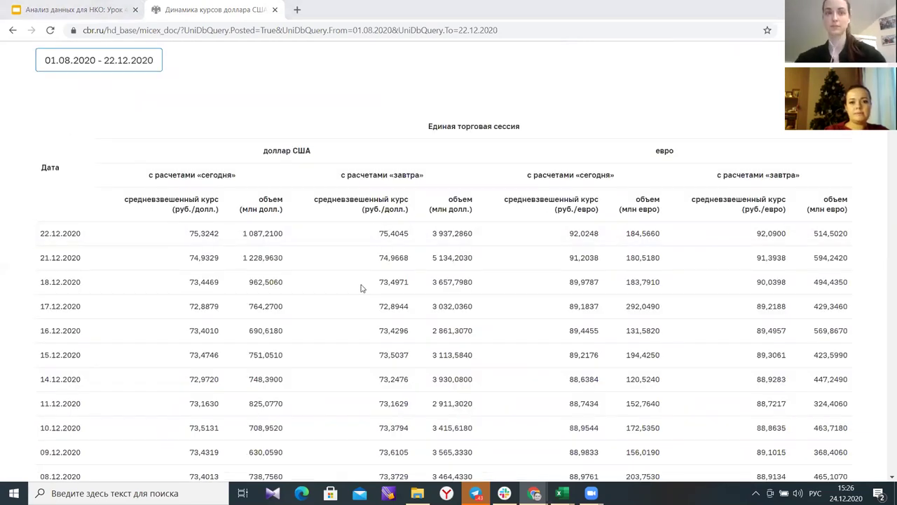
Examine the dollar and euro exchange-rate table on the Bank of Russia page for 01.08.2020 - 22.12.2020.
scroll(362, 288, up, 2)
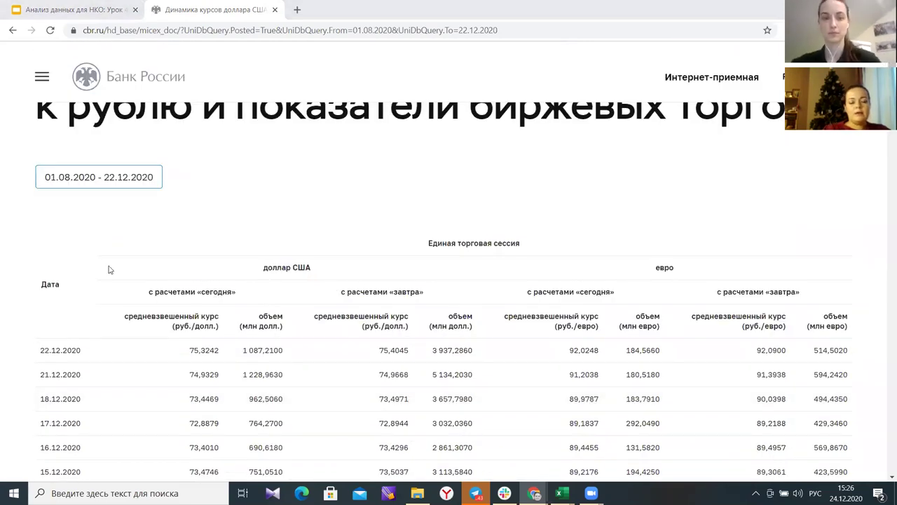
scroll(344, 266, up, 2)
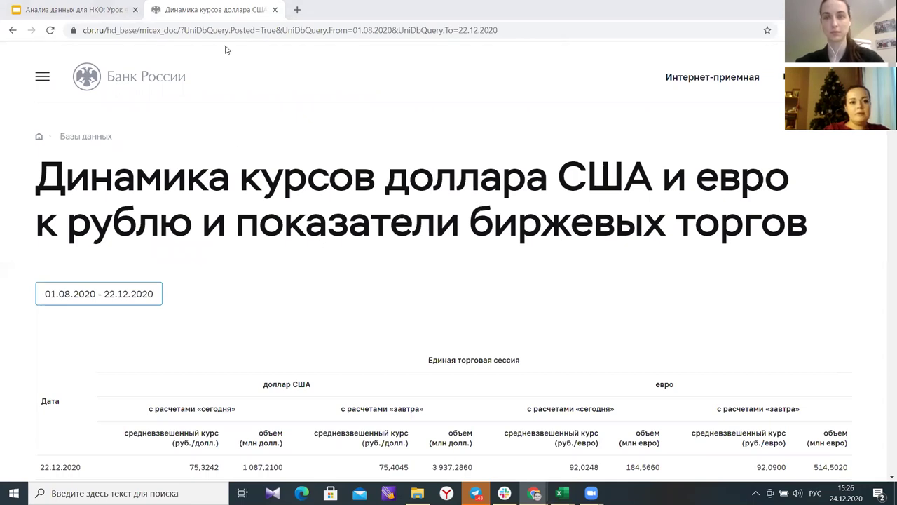
scroll(290, 289, down, 2)
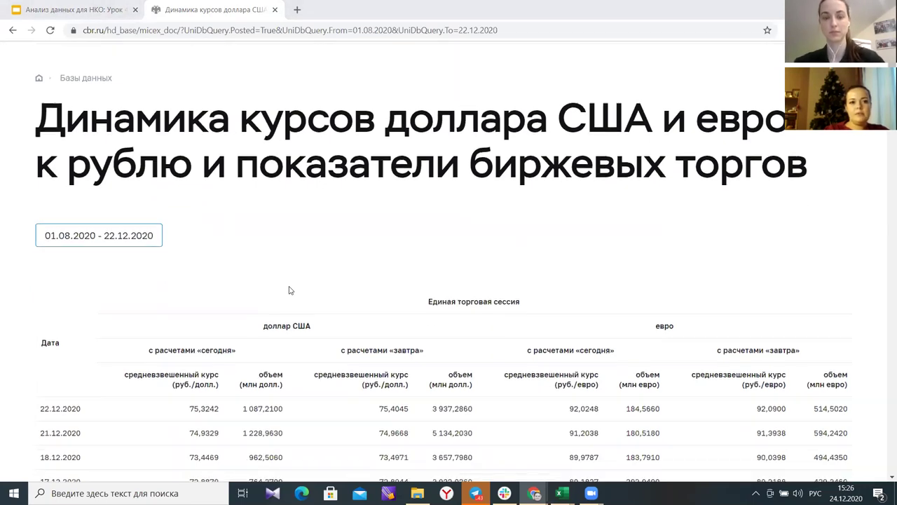
scroll(287, 284, up, 2)
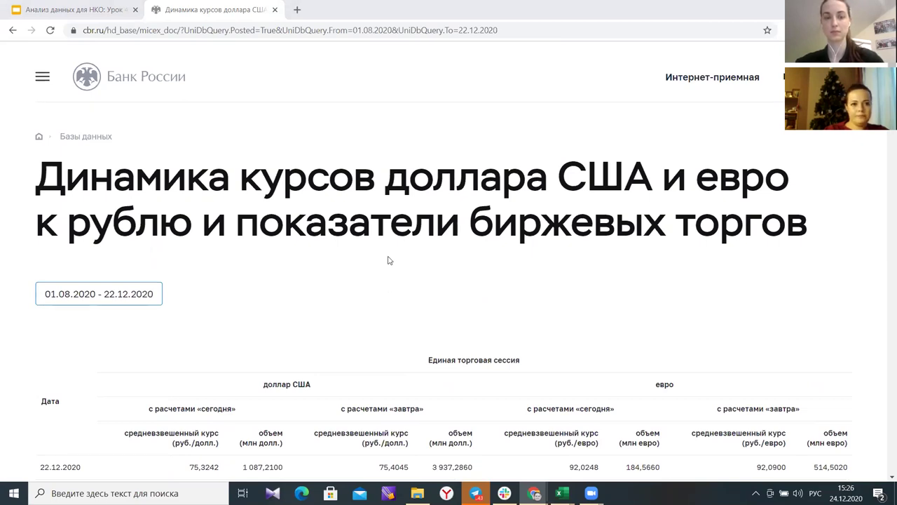
scroll(388, 254, down, 2)
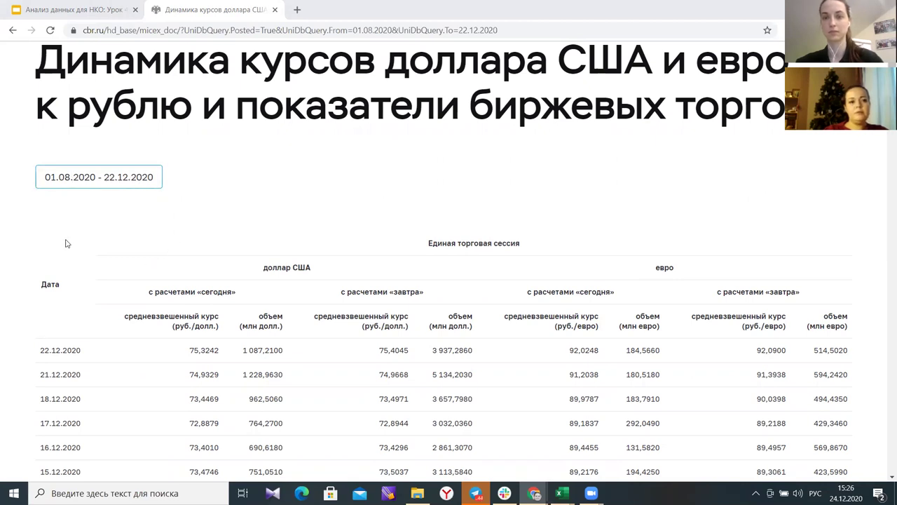
scroll(19, 257, down, 1)
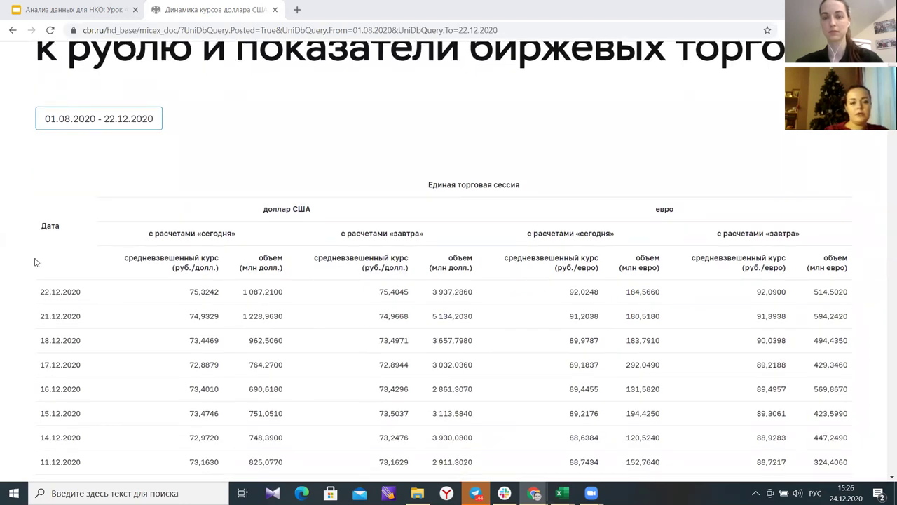
scroll(36, 248, down, 20)
scroll(36, 248, up, 20)
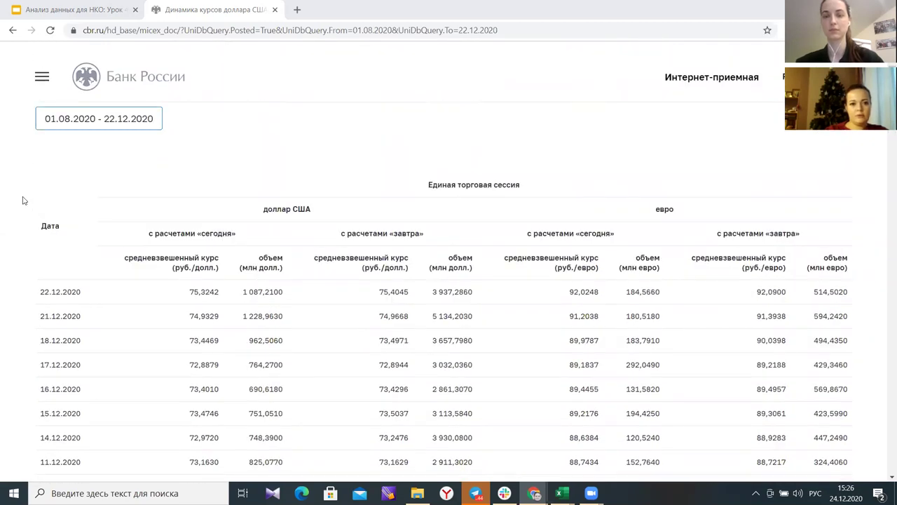
Copy the entire exchange-rate table, including its headers, and switch to the Расходы на науку.xlsx workbook in Excel.
drag(21, 211, 845, 207)
scroll(667, 241, up, 6)
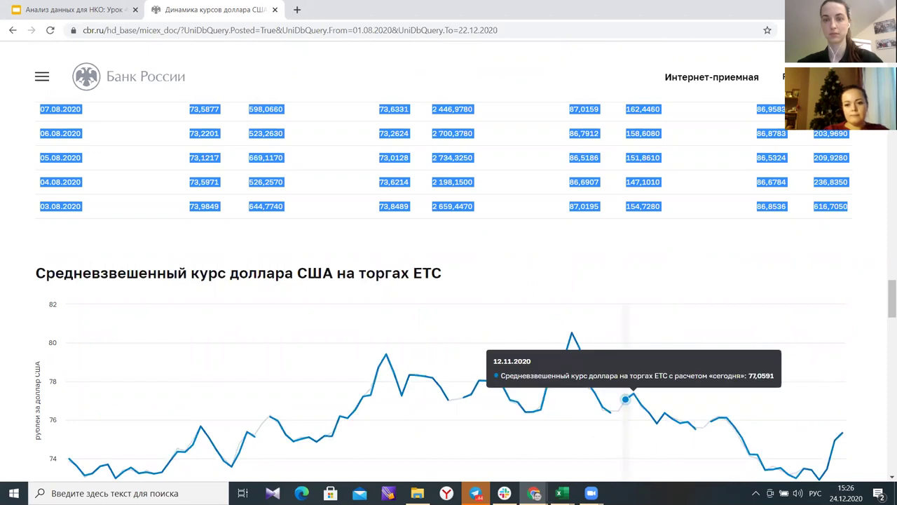
mouse_move(561, 493)
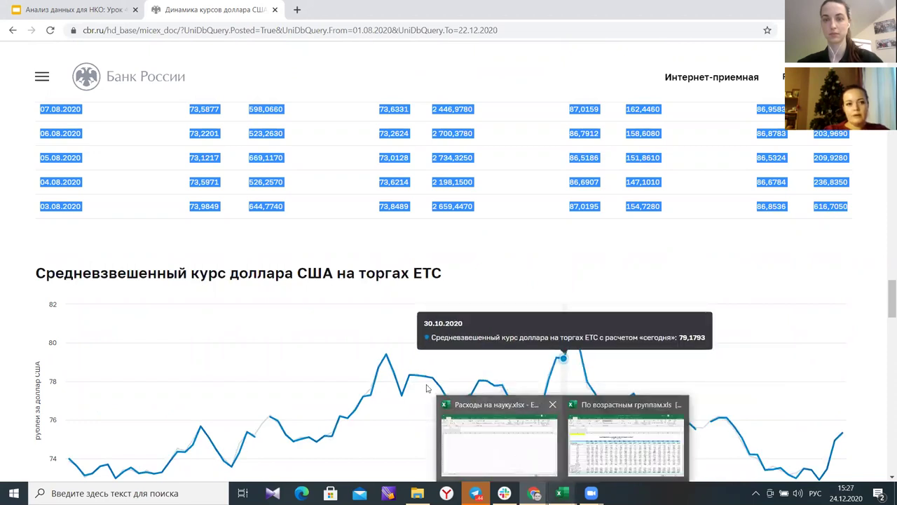
click(519, 450)
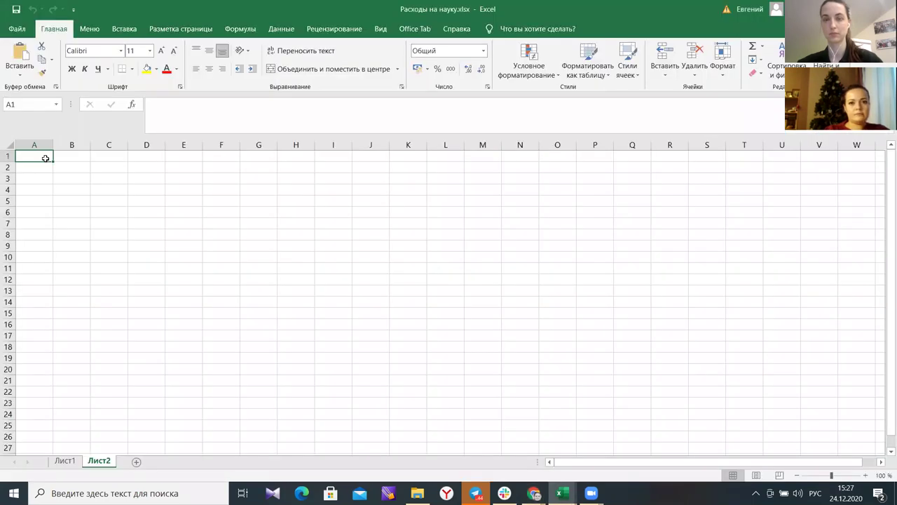
Paste the copied table into cell A1 of Лист2 as unformatted text using the Текст paste format.
right_click(45, 159)
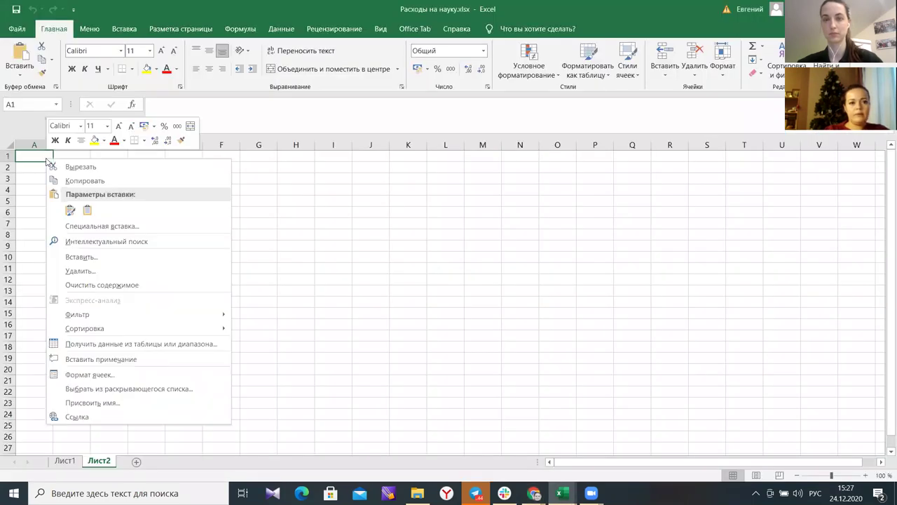
click(123, 227)
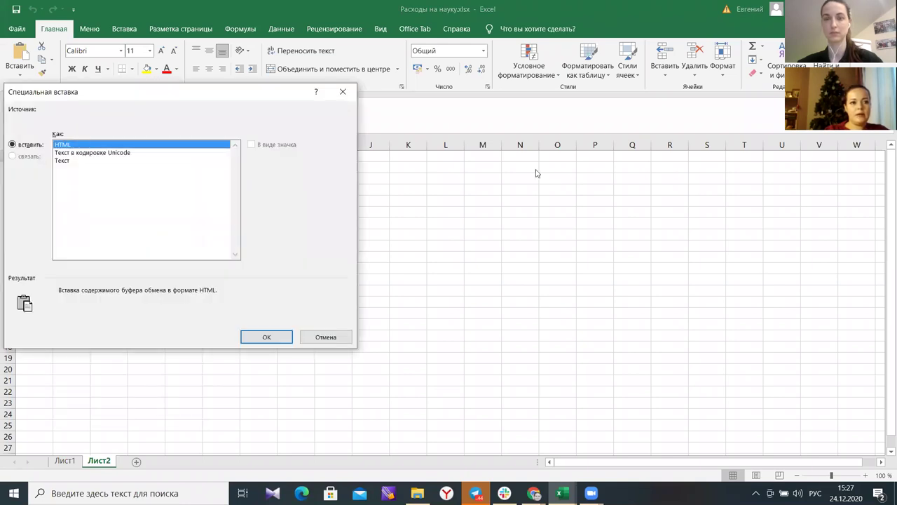
click(275, 335)
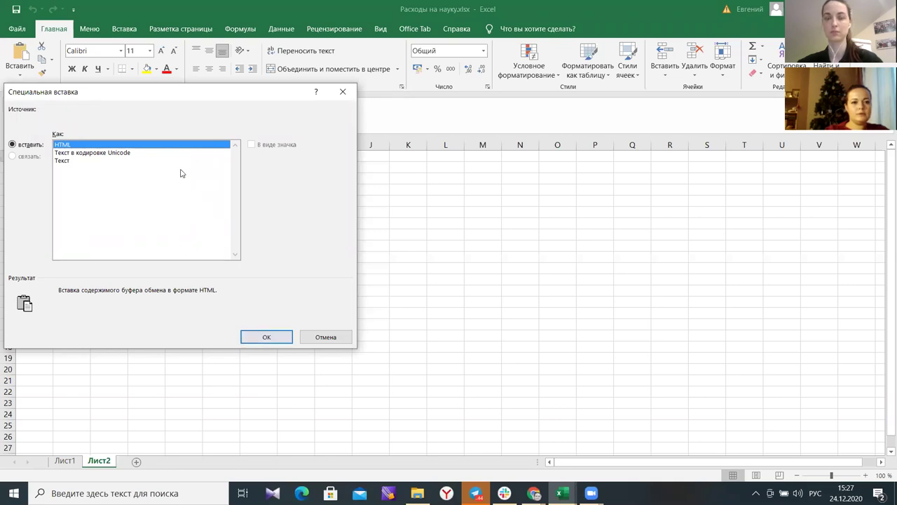
click(70, 162)
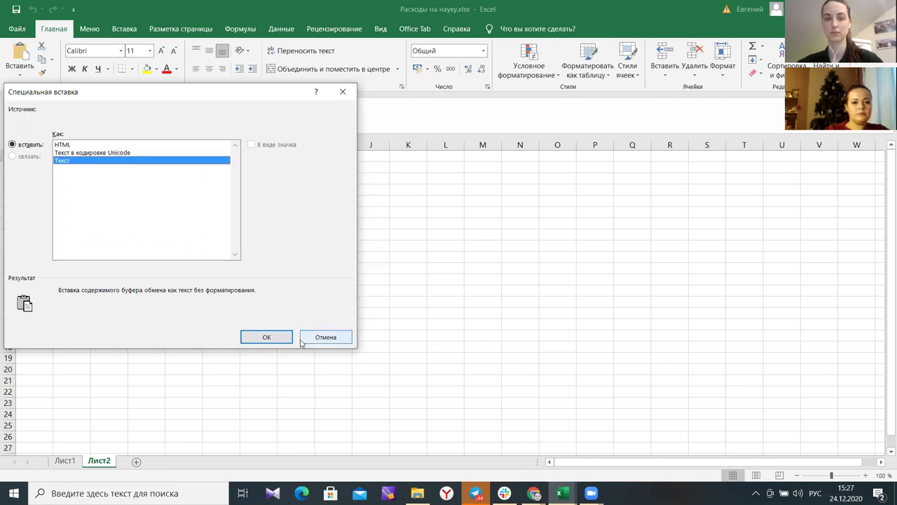
click(266, 337)
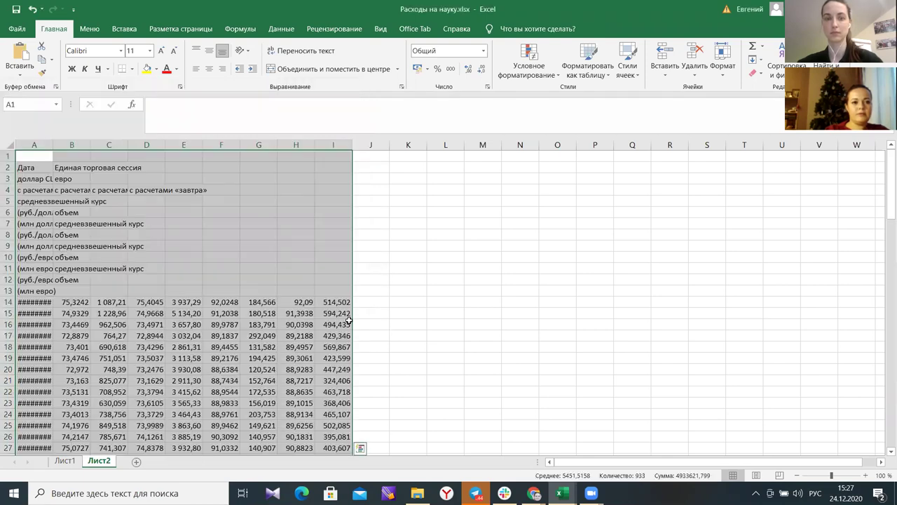
Look through the pasted rows and widen column A enough to show the full dates.
scroll(299, 291, down, 4)
scroll(300, 290, down, 20)
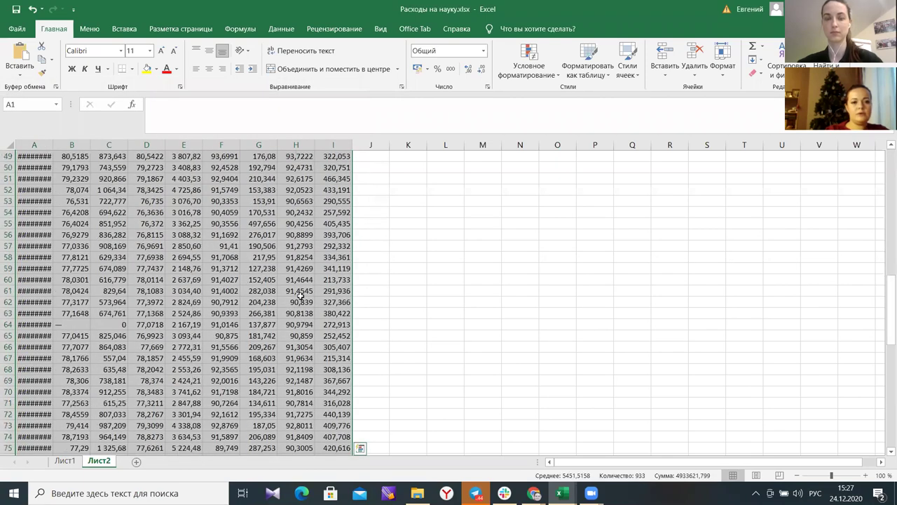
scroll(300, 296, up, 20)
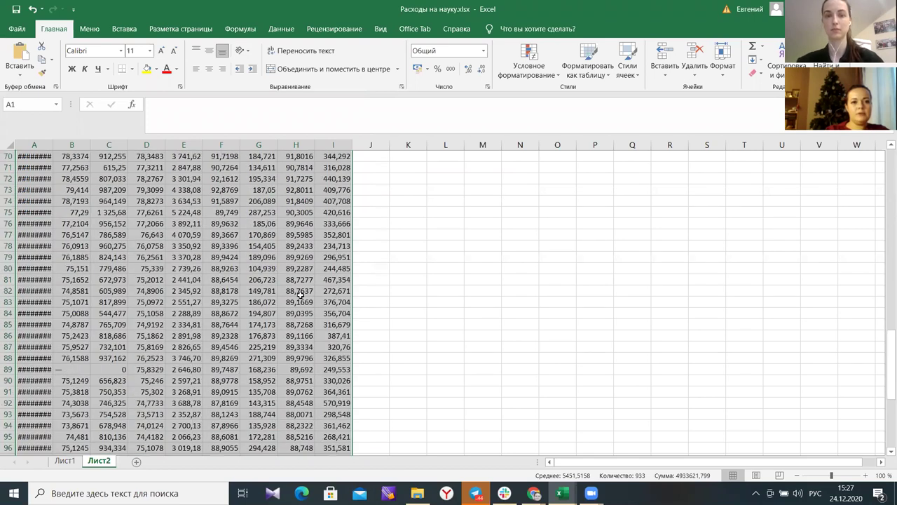
drag(53, 144, 78, 144)
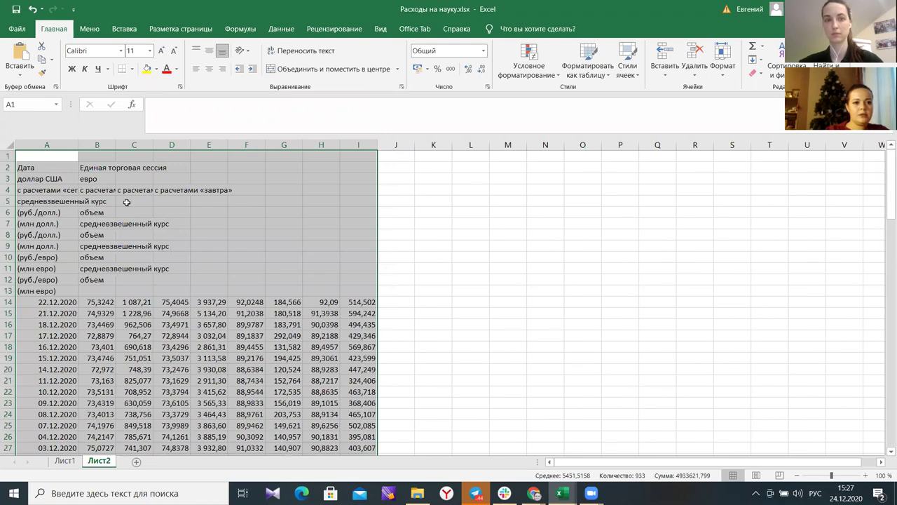
Delete rows 1 to 12, which hold the broken header text above the exchange-rate data.
scroll(495, 290, down, 1)
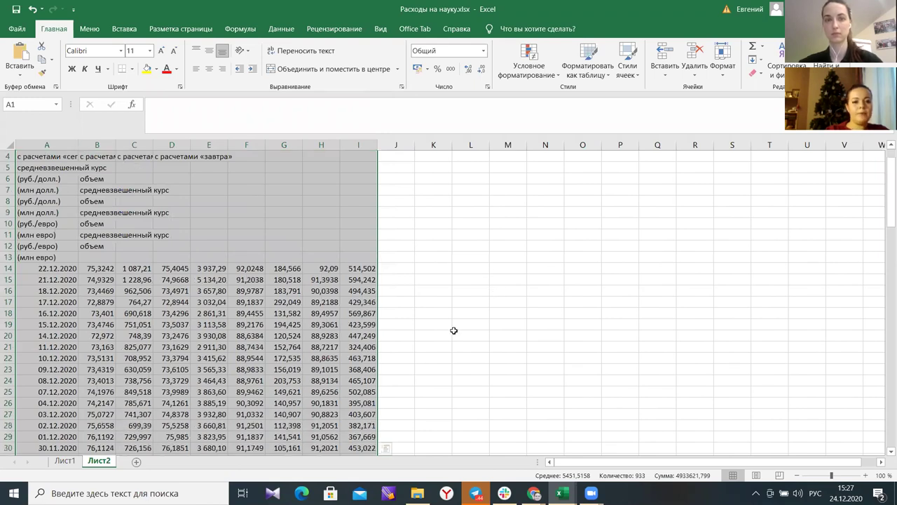
scroll(454, 330, up, 1)
click(11, 155)
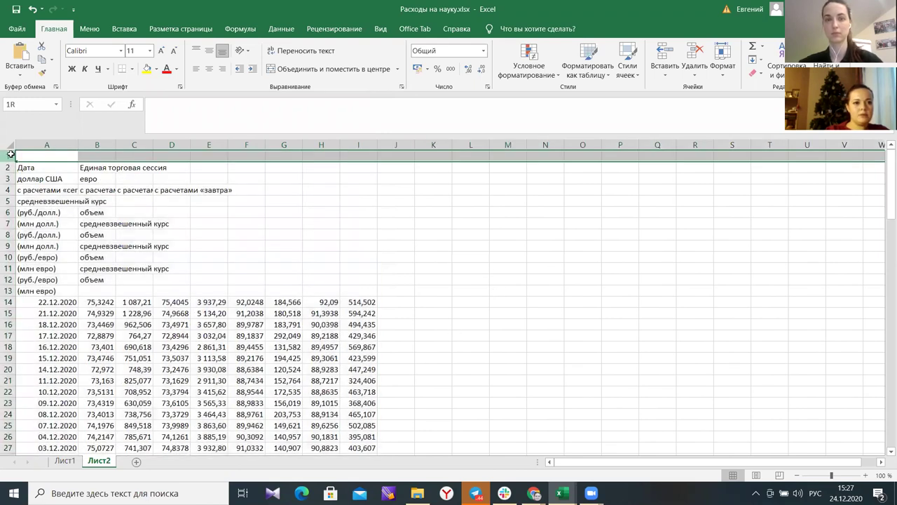
drag(10, 154, 5, 277)
right_click(10, 244)
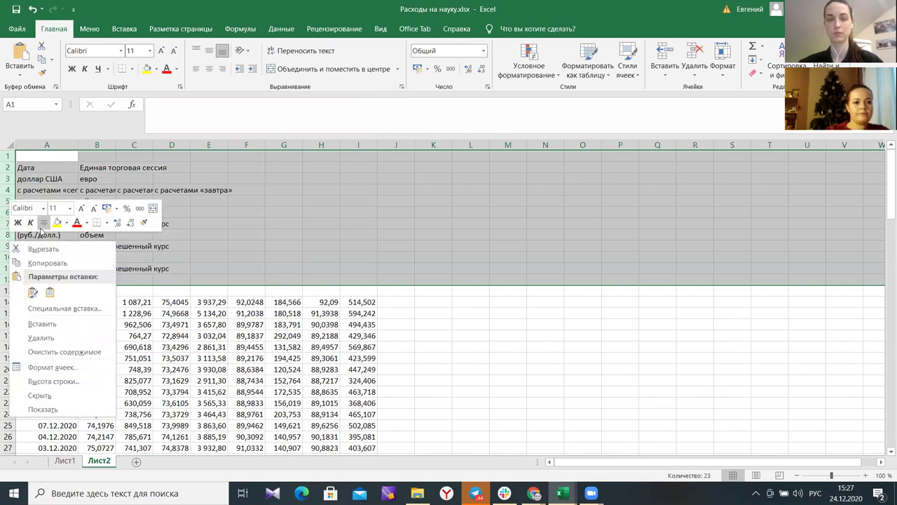
key(Escape)
right_click(23, 189)
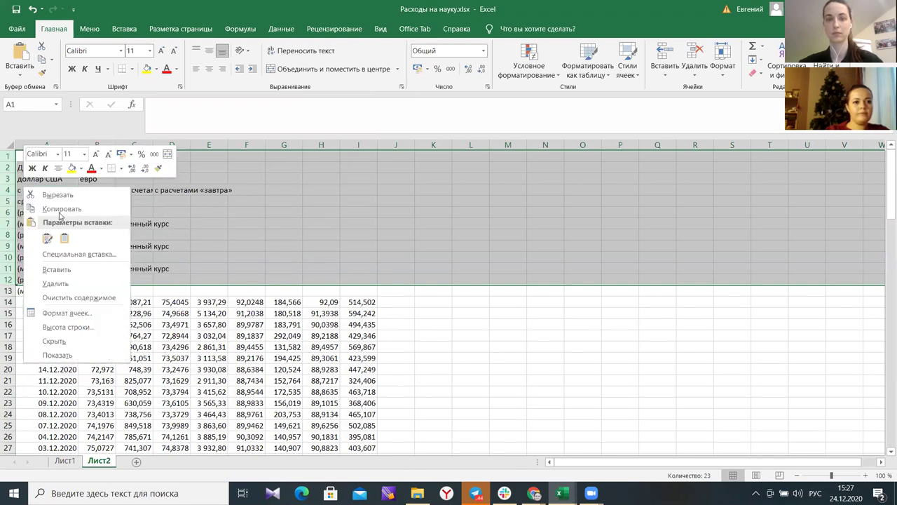
click(63, 282)
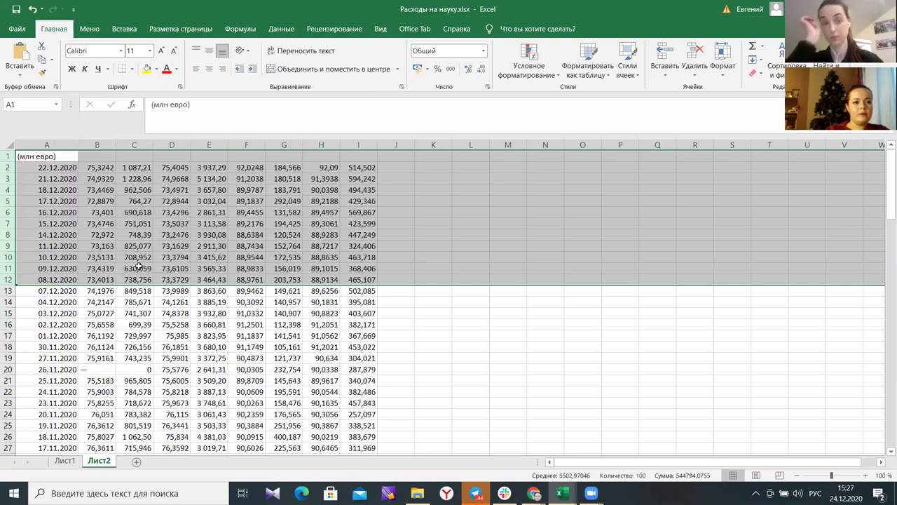
click(172, 212)
Enter the column headers Дата in A1, Доллар США in B1 and Евро in F1.
click(56, 156)
text(Дата)
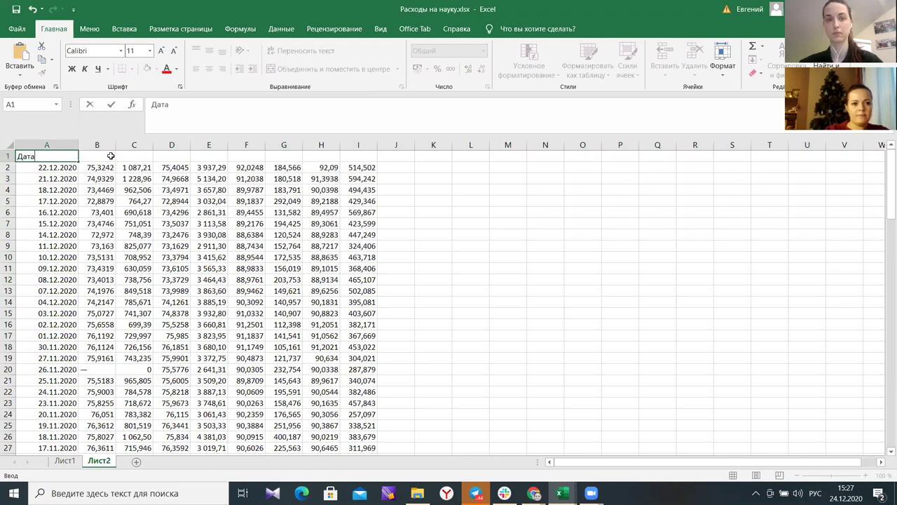
click(110, 155)
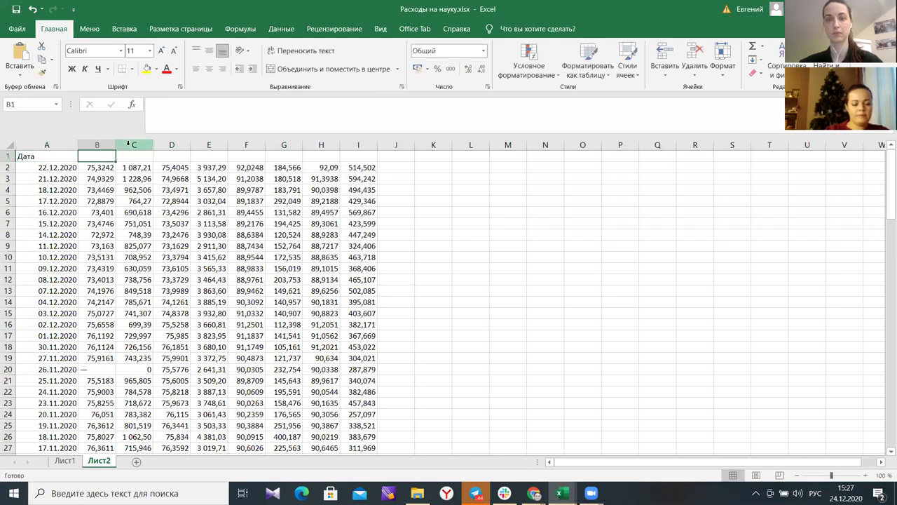
text(Ло=)
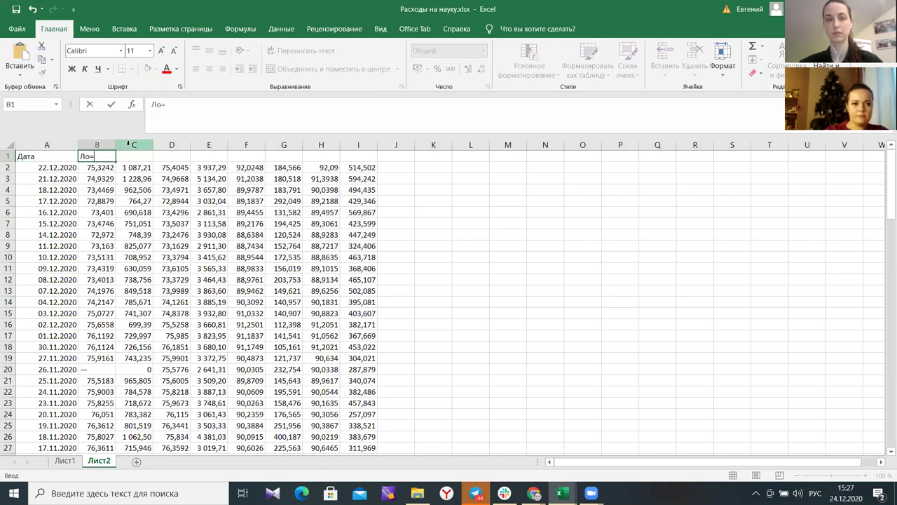
key(BackSpace)
key(BackSpace)
text(До)
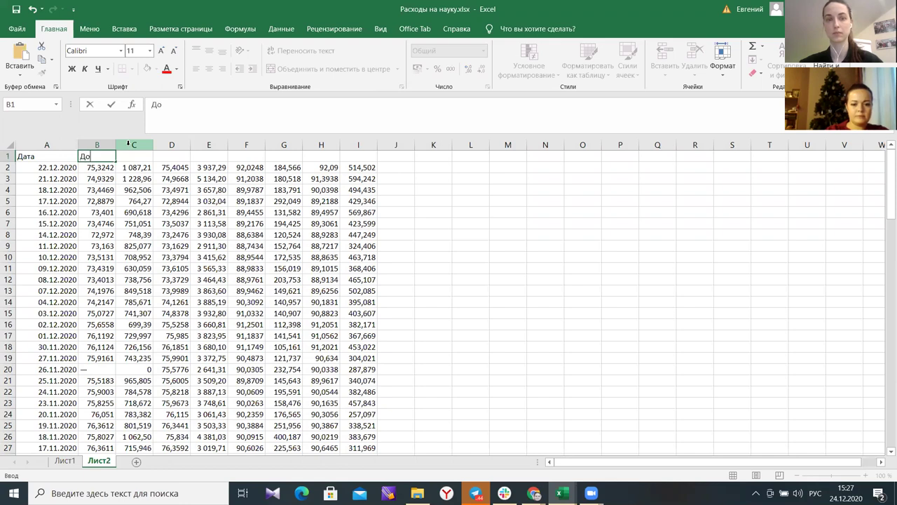
text(ллар США)
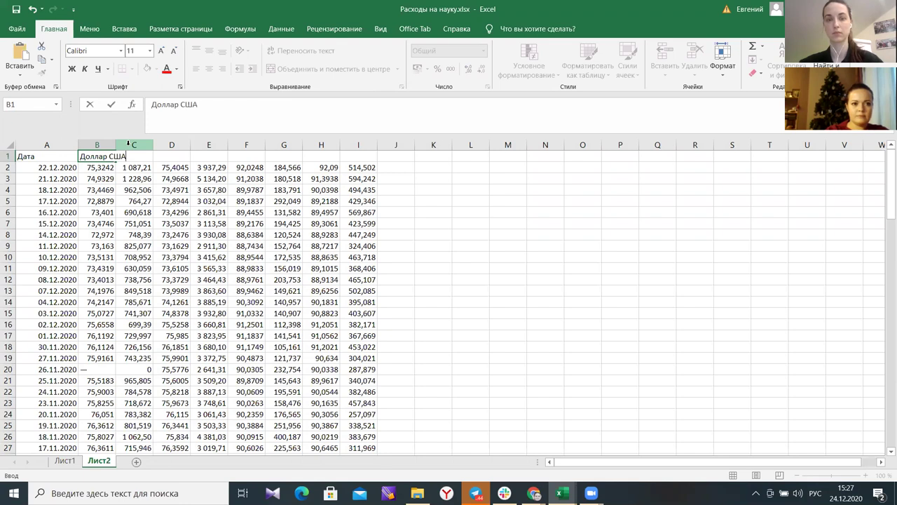
click(245, 154)
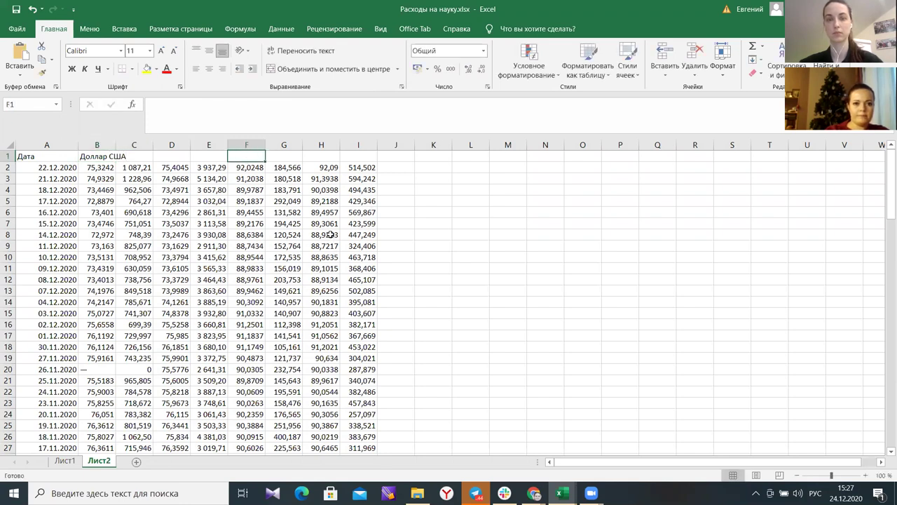
text(Евро)
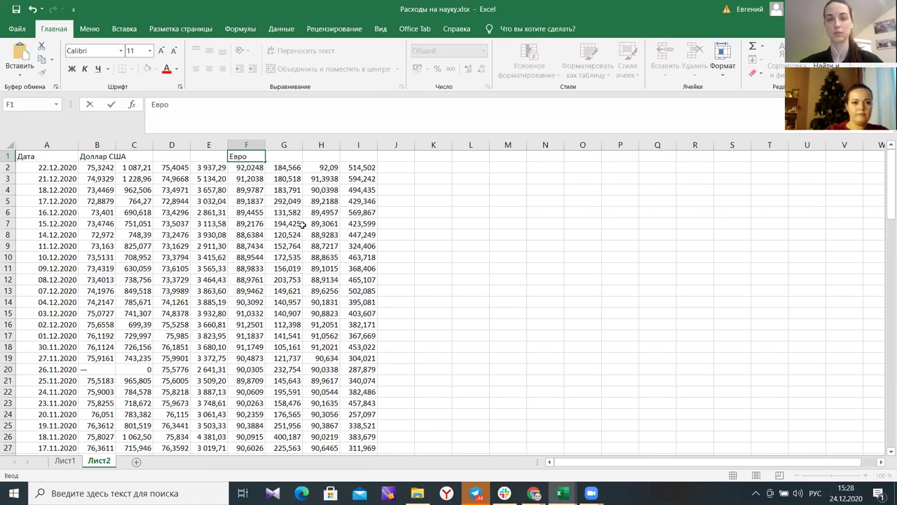
Delete columns C to E between the Доллар США and Евро rate columns.
drag(133, 145, 209, 145)
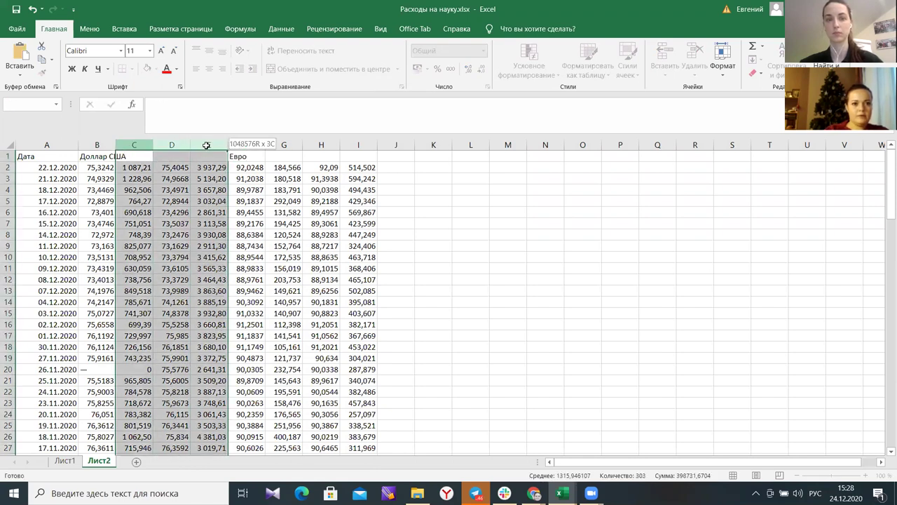
right_click(174, 168)
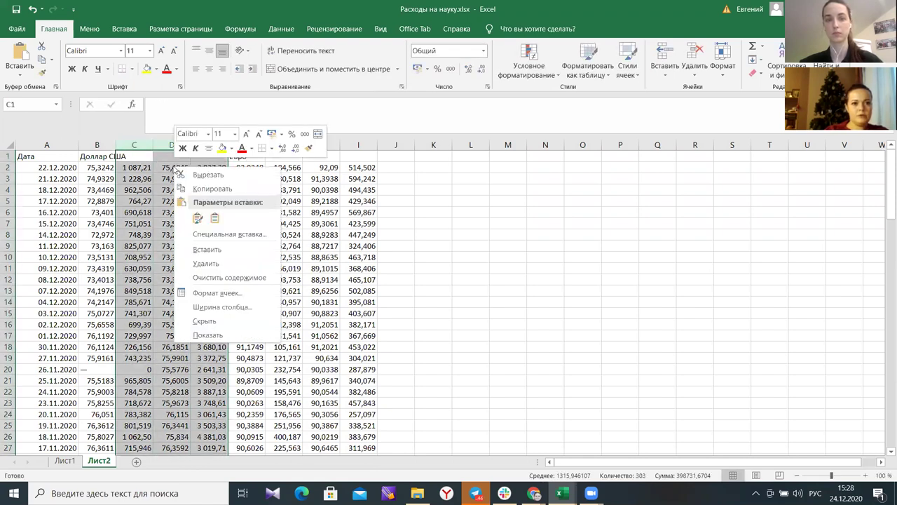
click(216, 264)
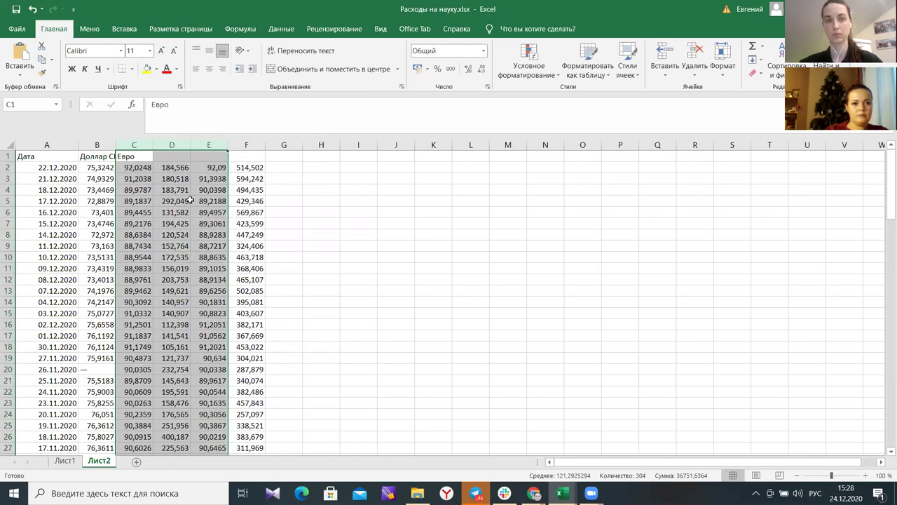
Delete columns D to F, which follow the Евро rate column.
click(166, 166)
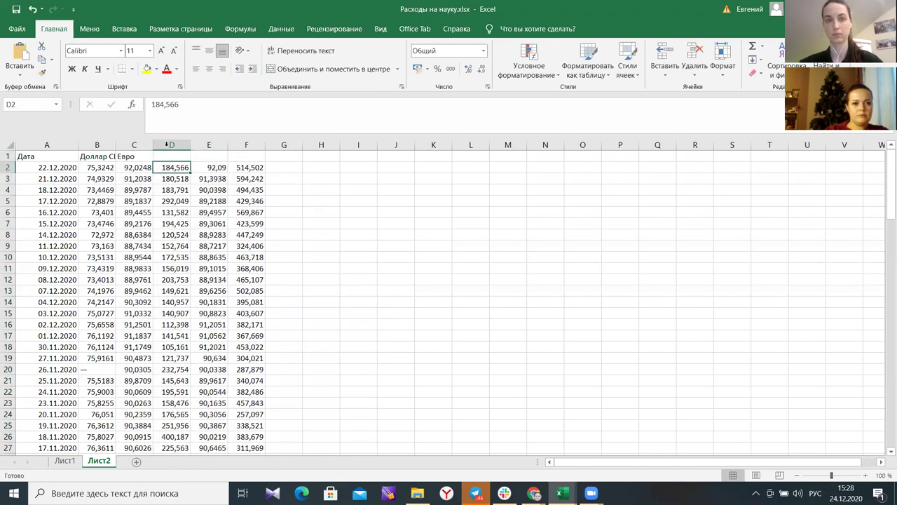
drag(167, 144, 246, 145)
right_click(219, 177)
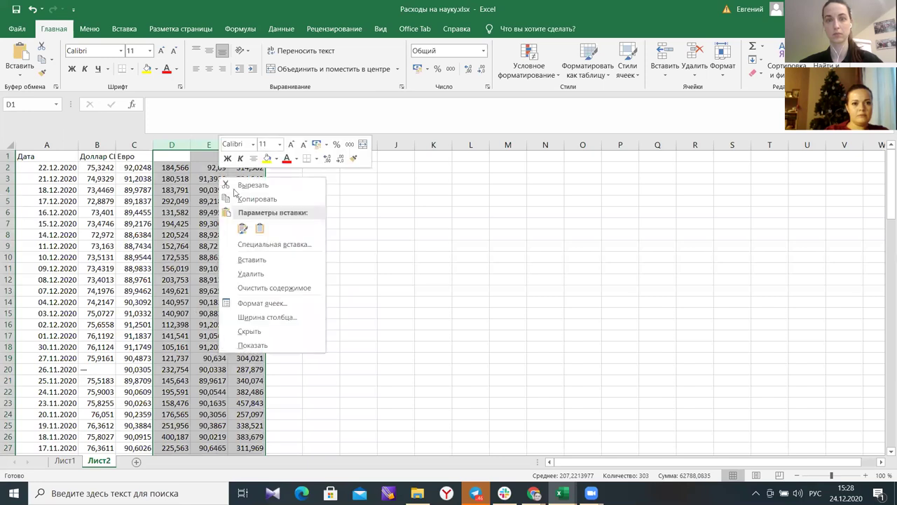
click(262, 274)
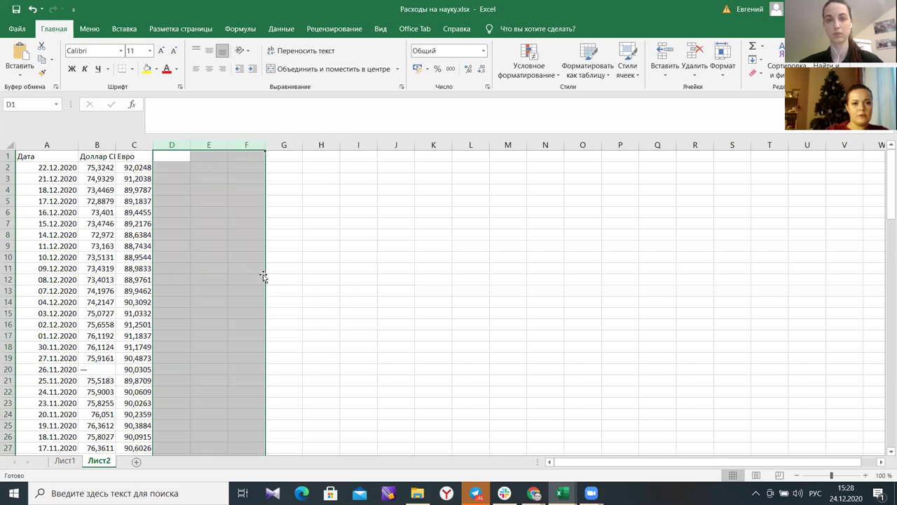
click(221, 247)
Look through the Доллар США column down to the last date for cells that hold a dash instead of a rate.
scroll(210, 322, down, 11)
scroll(209, 322, down, 3)
scroll(210, 321, up, 14)
scroll(119, 280, down, 3)
click(98, 272)
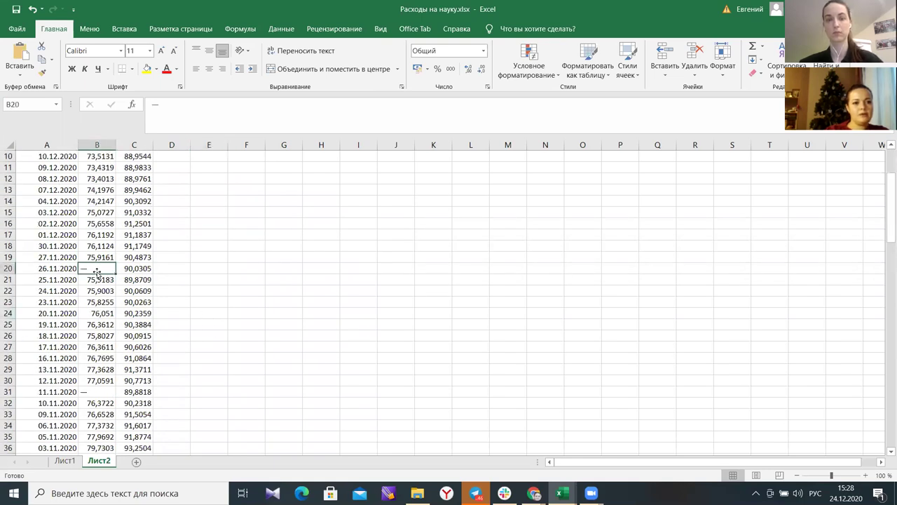
scroll(98, 272, down, 4)
click(96, 260)
scroll(96, 260, down, 6)
click(98, 288)
scroll(98, 289, down, 14)
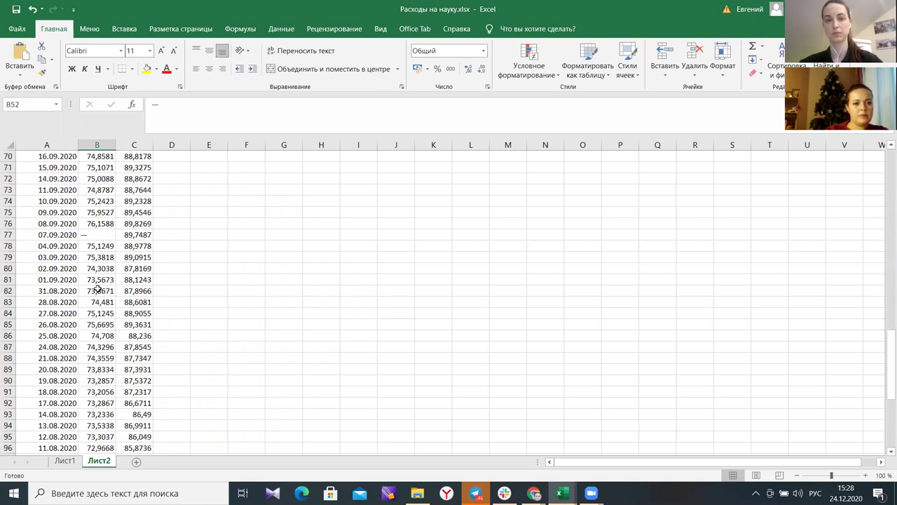
scroll(98, 289, up, 3)
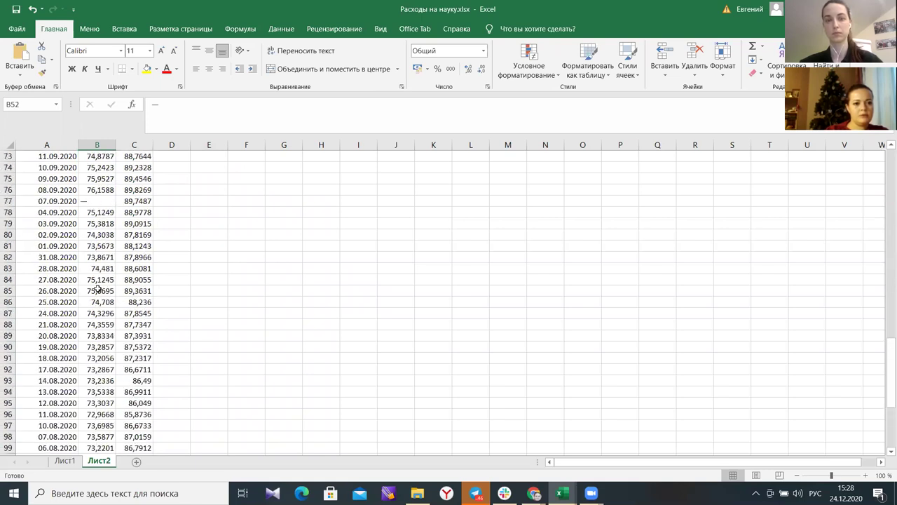
click(94, 202)
scroll(138, 319, up, 20)
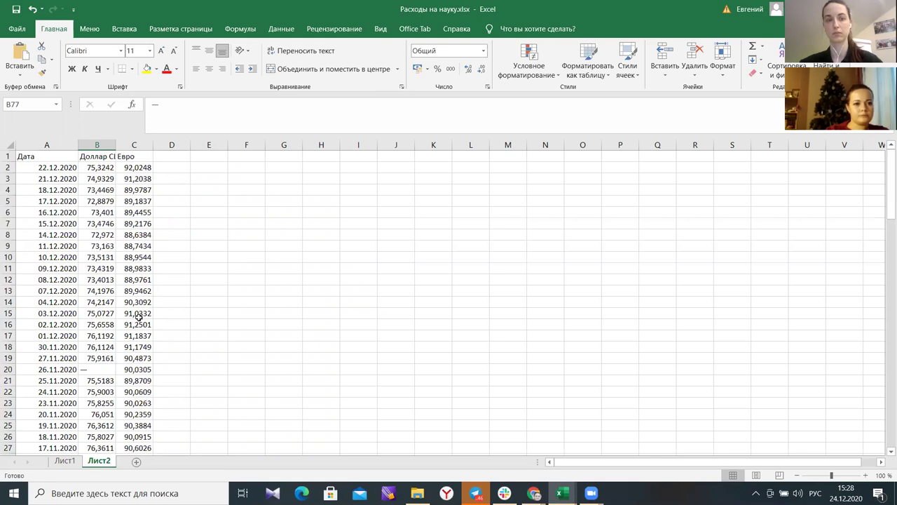
scroll(139, 317, down, 20)
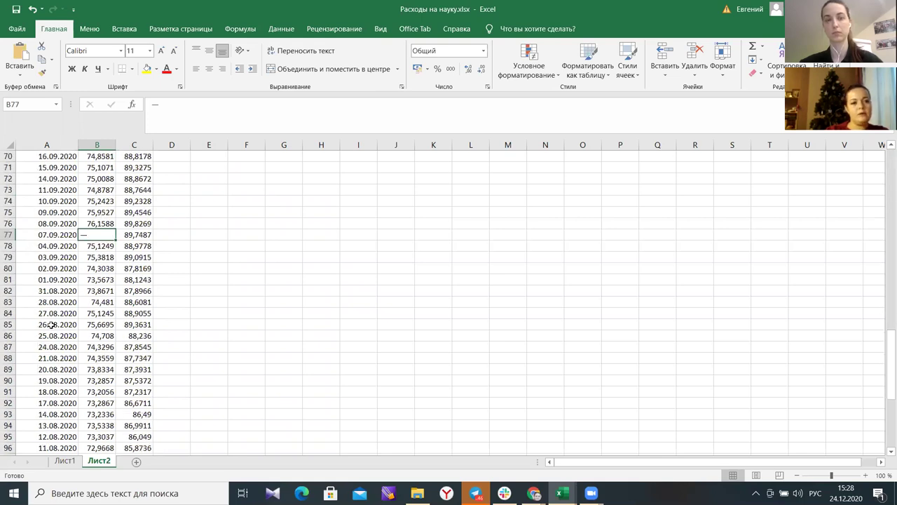
scroll(51, 324, down, 1)
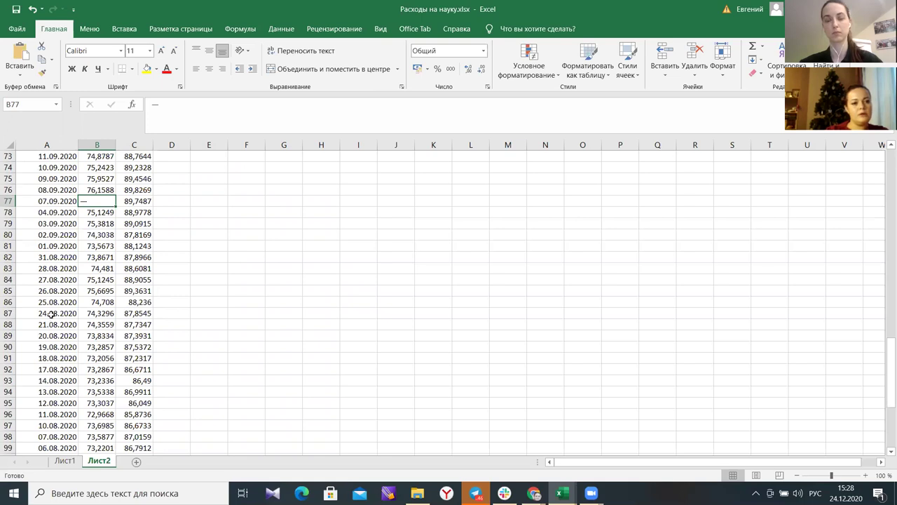
scroll(52, 315, down, 5)
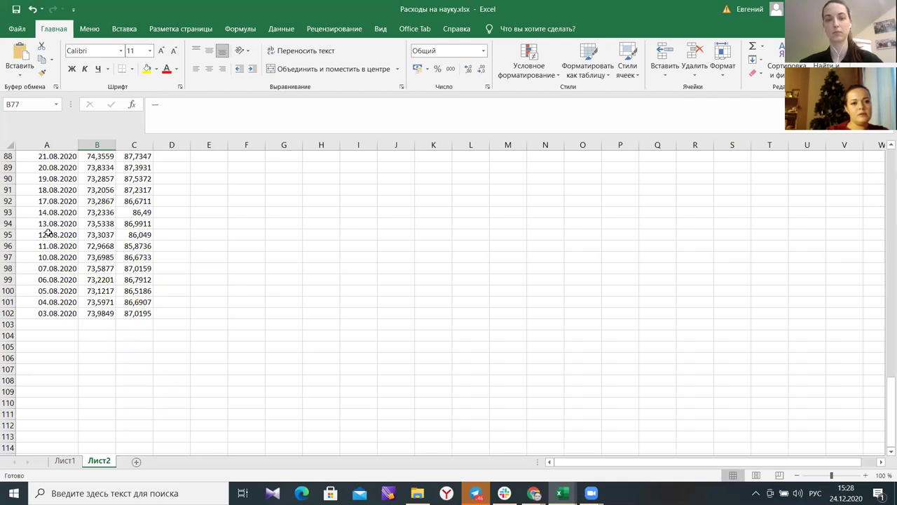
scroll(50, 324, up, 4)
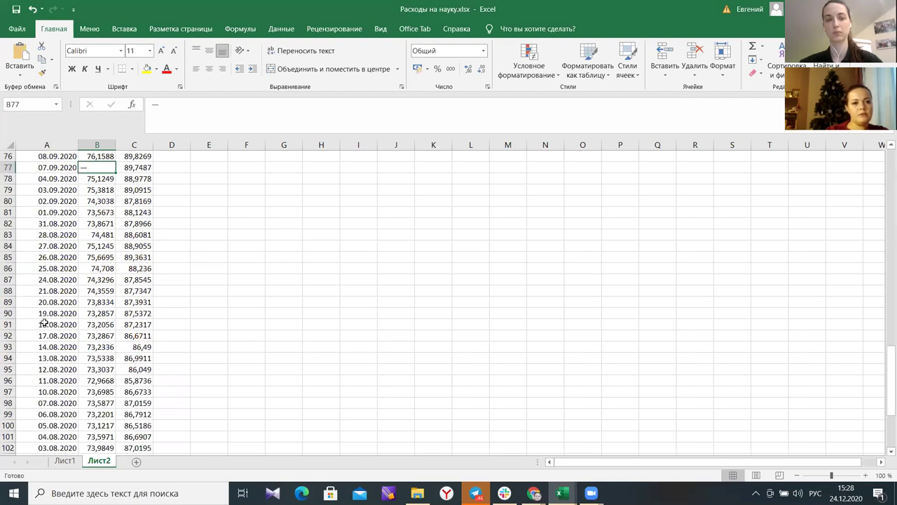
Delete the rows for 07.09.2020 (row 77) and 12.10.2020 (row 52), whose dollar rate is a dash.
scroll(44, 323, up, 3)
click(7, 268)
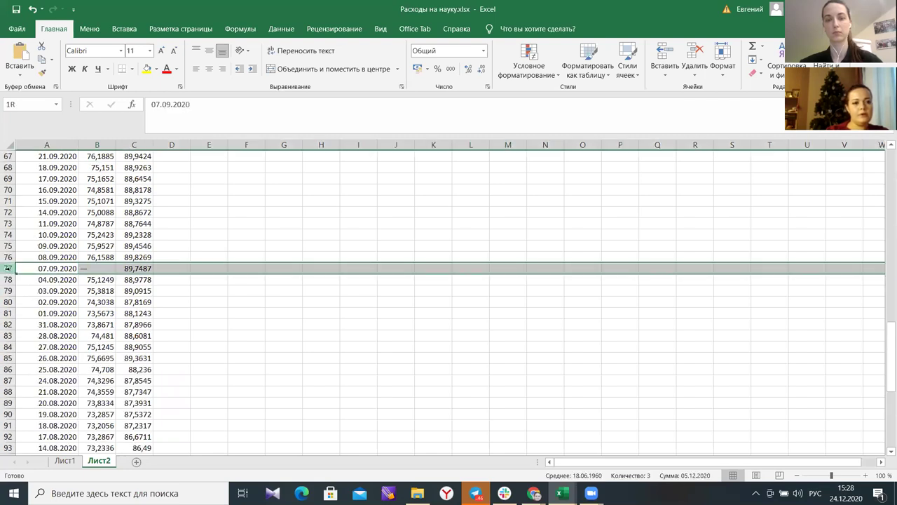
right_click(8, 269)
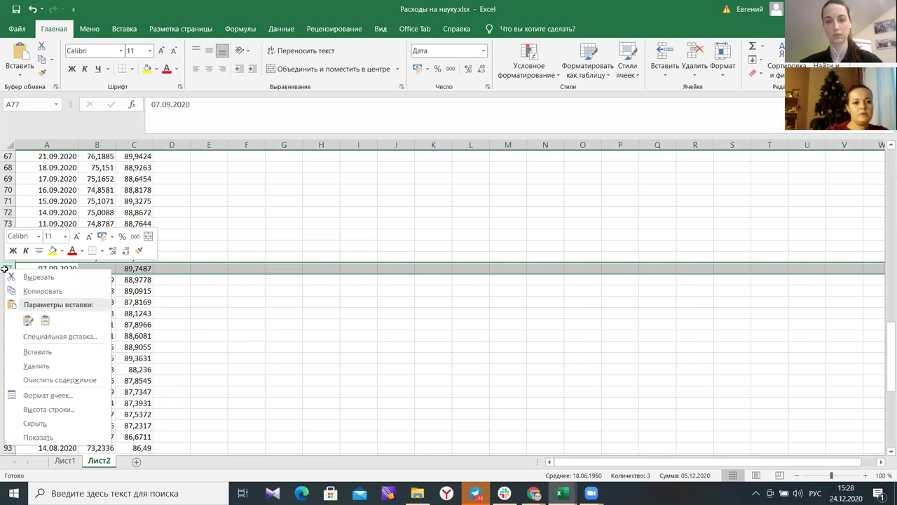
click(36, 365)
scroll(38, 305, up, 4)
scroll(23, 326, up, 7)
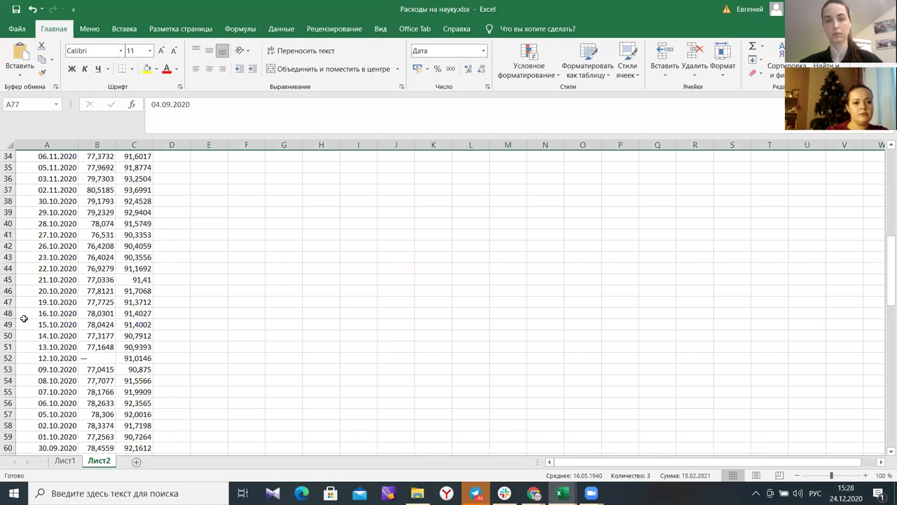
click(8, 357)
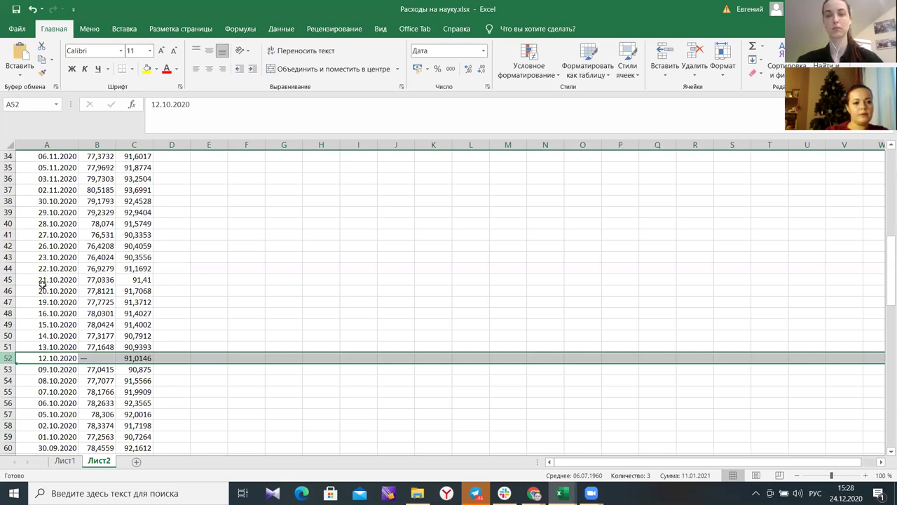
key(ctrl+minus)
Delete the rows for 11.11.2020 (row 31) and 26.11.2020 (row 20), whose dollar rate is a dash.
scroll(28, 355, up, 7)
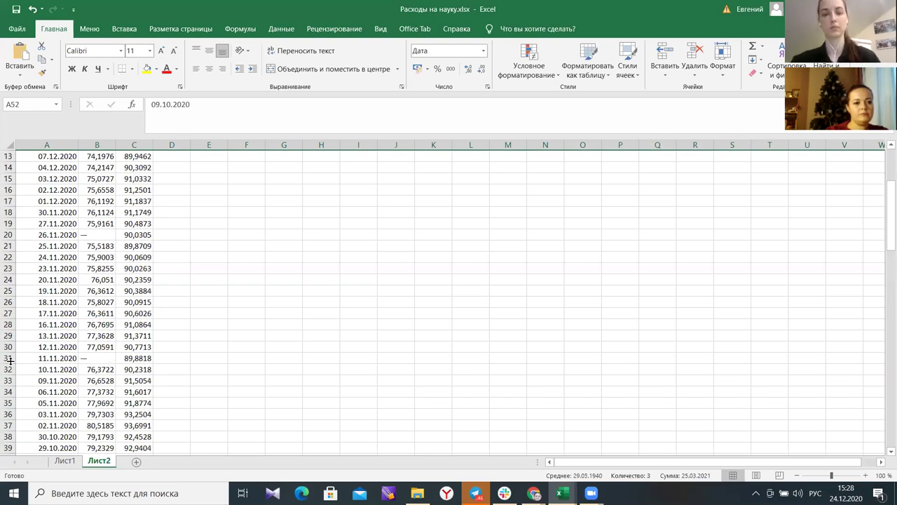
right_click(12, 358)
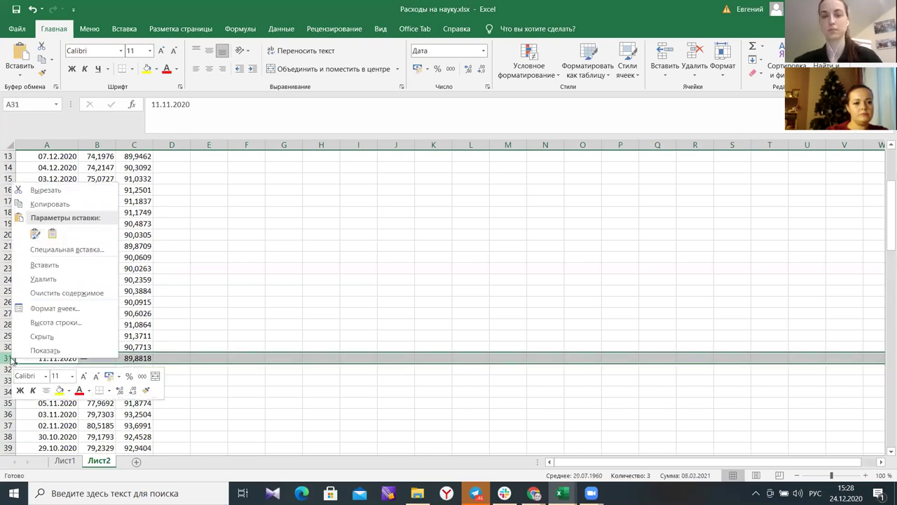
click(77, 280)
scroll(53, 343, up, 3)
click(8, 335)
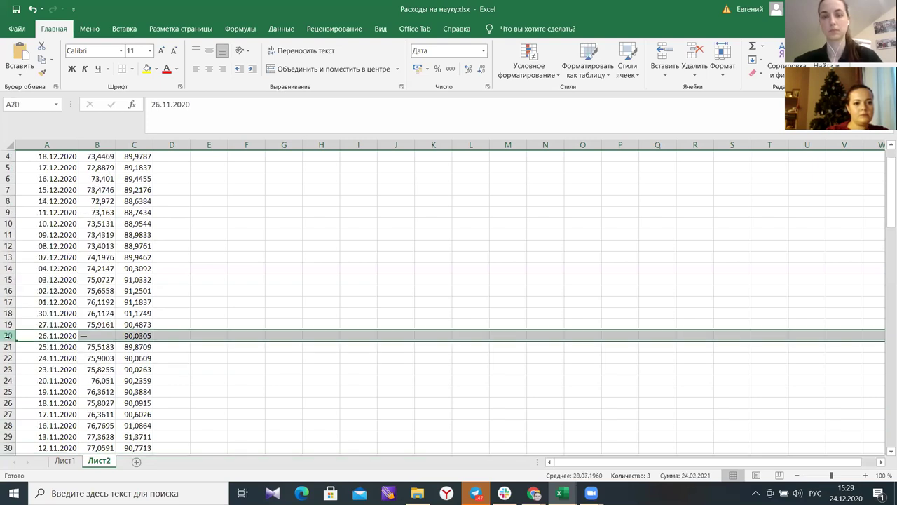
right_click(9, 335)
click(49, 261)
scroll(176, 354, up, 1)
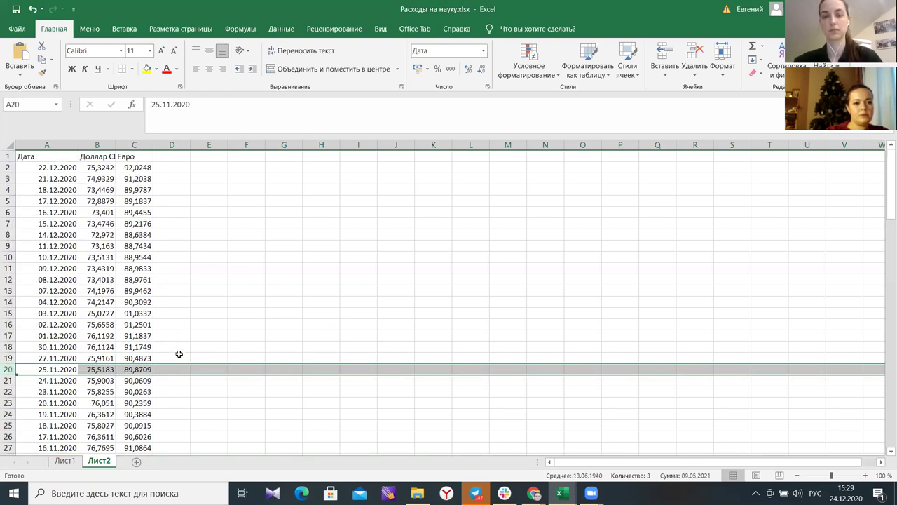
click(475, 266)
scroll(584, 268, down, 13)
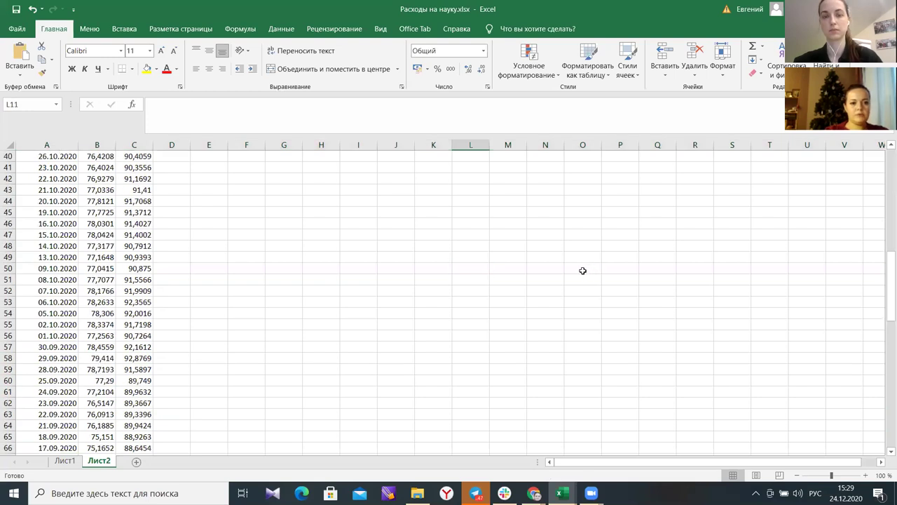
scroll(581, 269, up, 13)
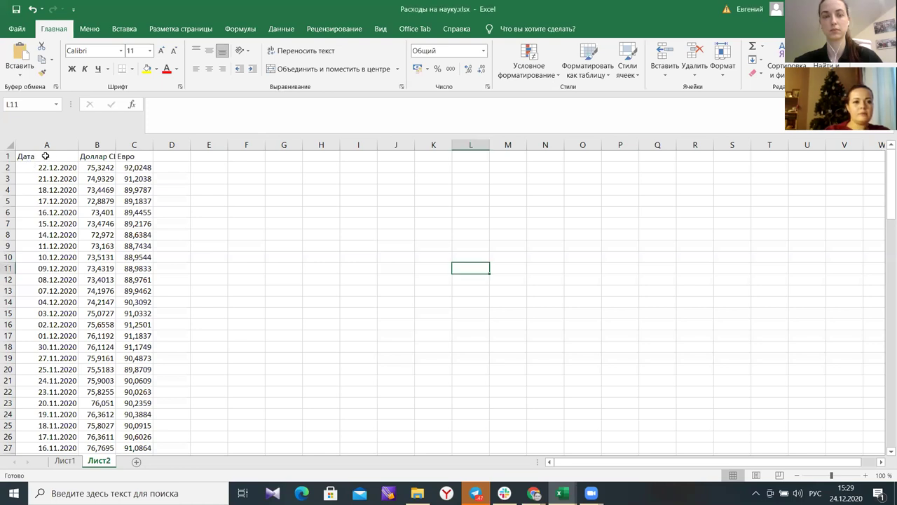
Insert a plain line chart (График) from the whole Дата, Доллар США and Евро table, headers included.
drag(45, 155, 150, 156)
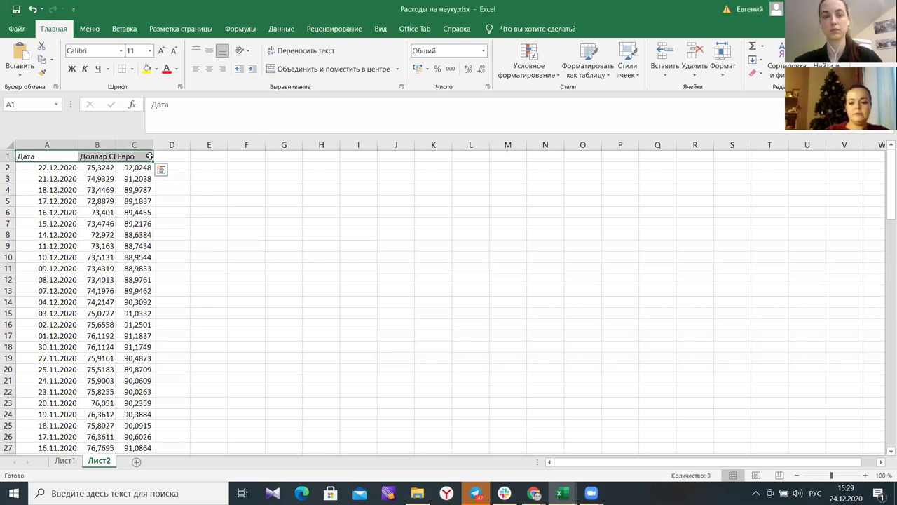
key(ctrl+shift+Down)
scroll(593, 190, up, 6)
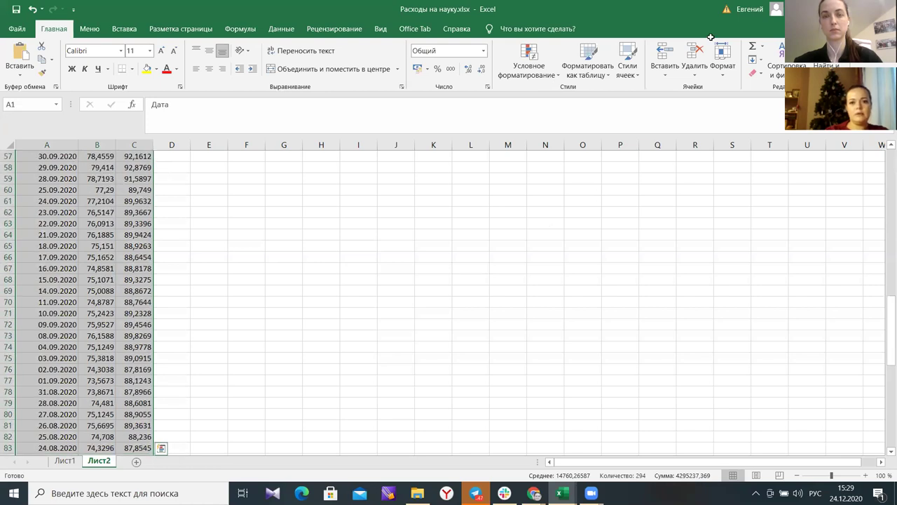
click(126, 30)
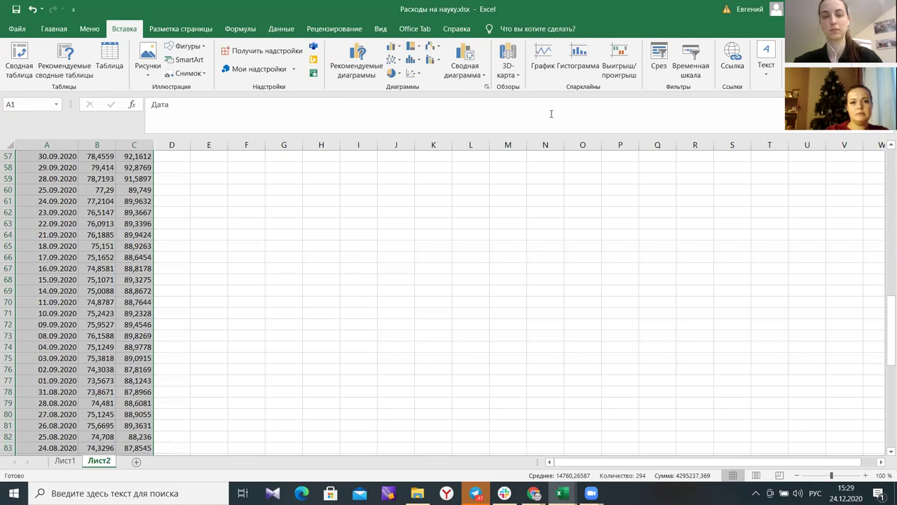
click(401, 61)
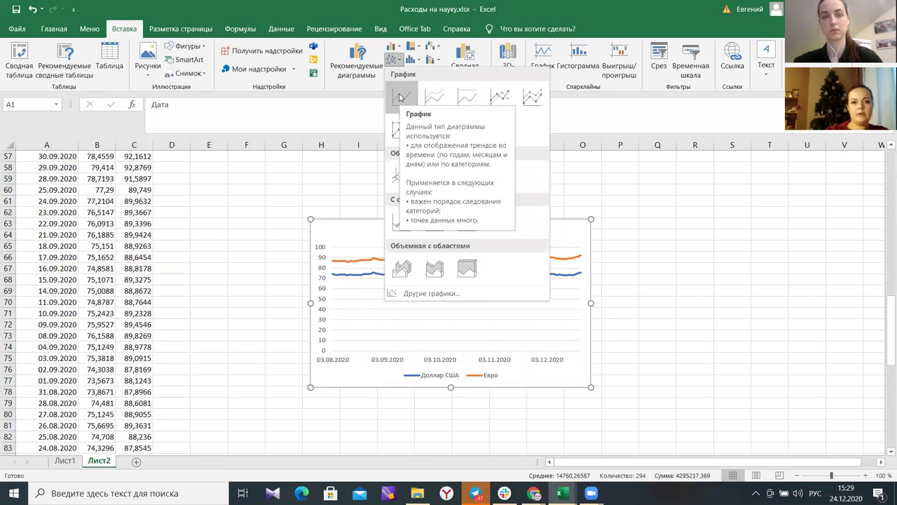
click(402, 97)
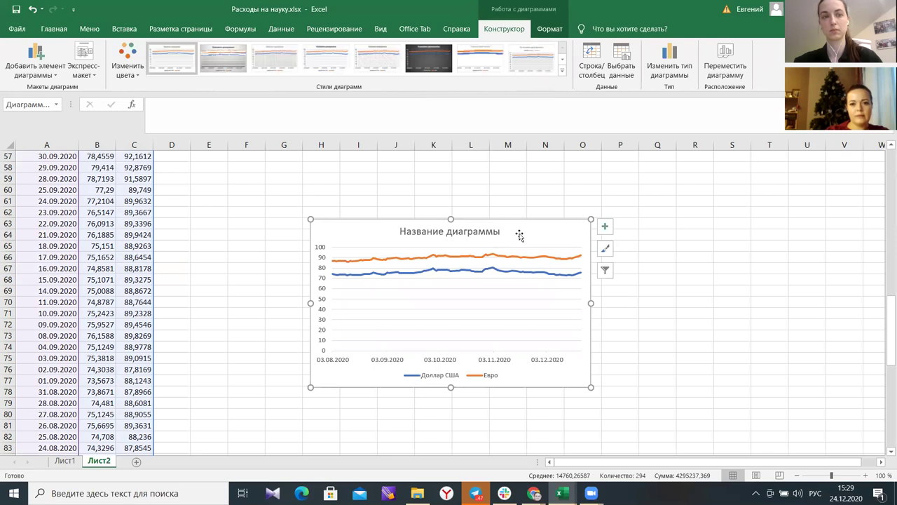
Move the line chart up the sheet, beside the first rows of the table, at about rows 5 to 20 in columns G to N.
drag(515, 195, 513, 196)
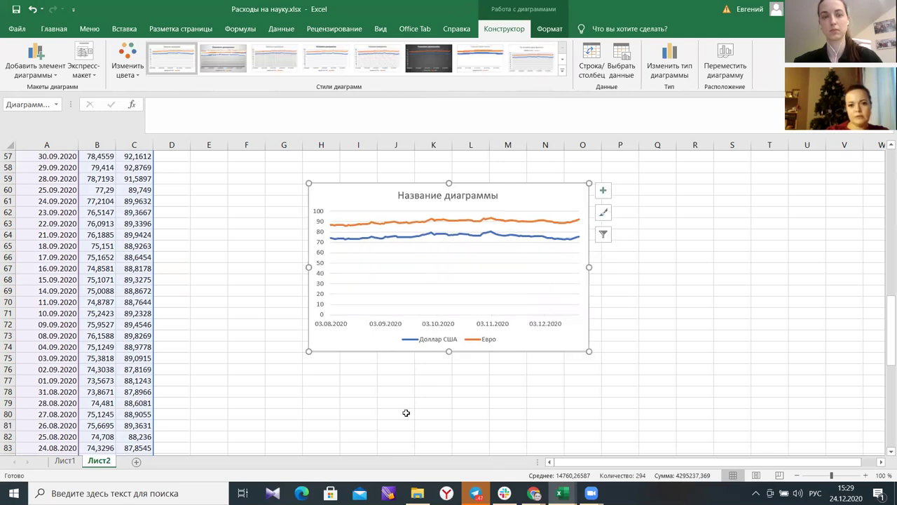
scroll(108, 273, up, 13)
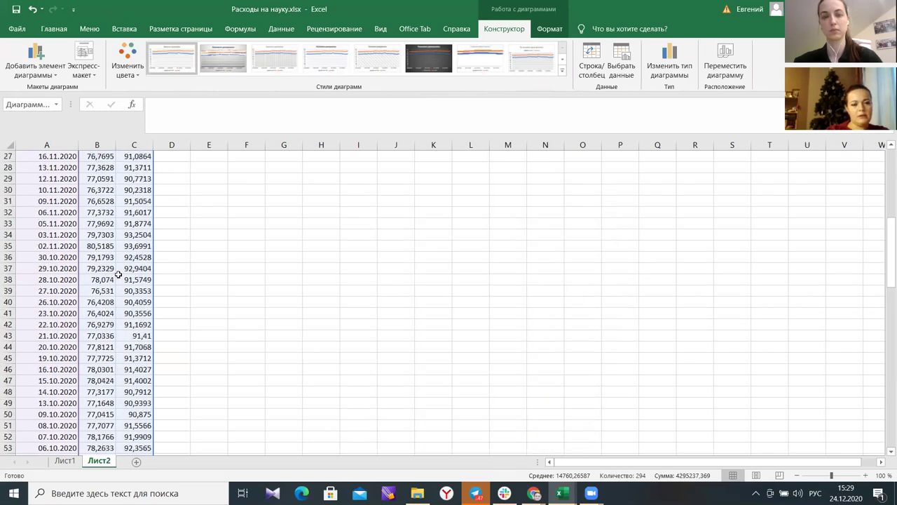
scroll(631, 301, down, 10)
drag(537, 305, 523, 198)
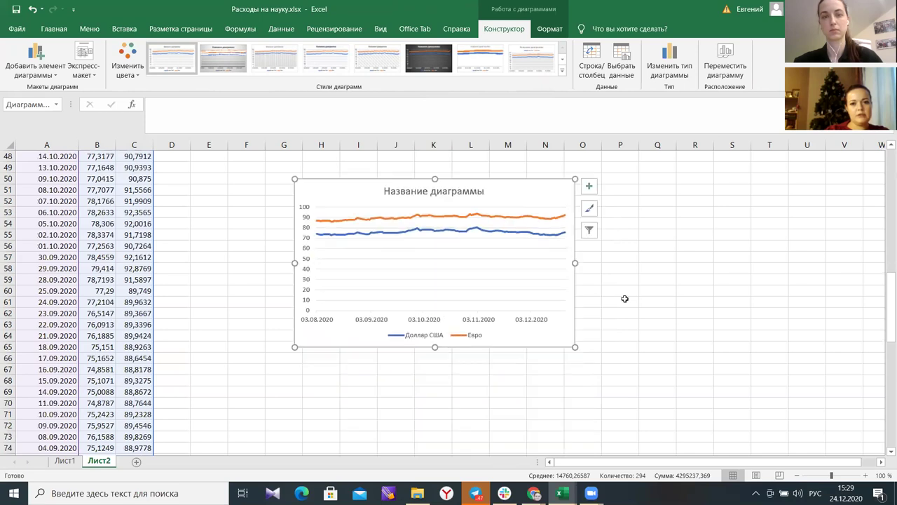
scroll(531, 363, up, 5)
drag(530, 363, 520, 202)
scroll(631, 270, up, 6)
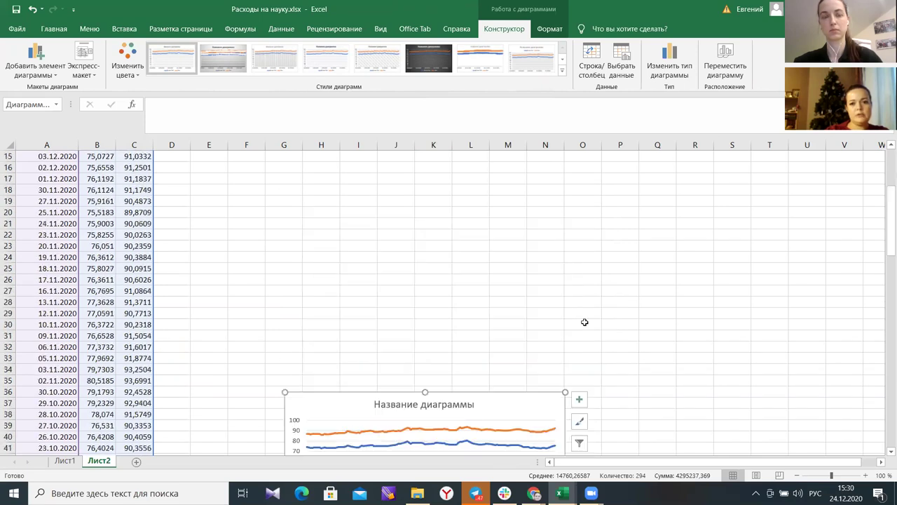
drag(514, 412, 512, 185)
scroll(547, 194, up, 5)
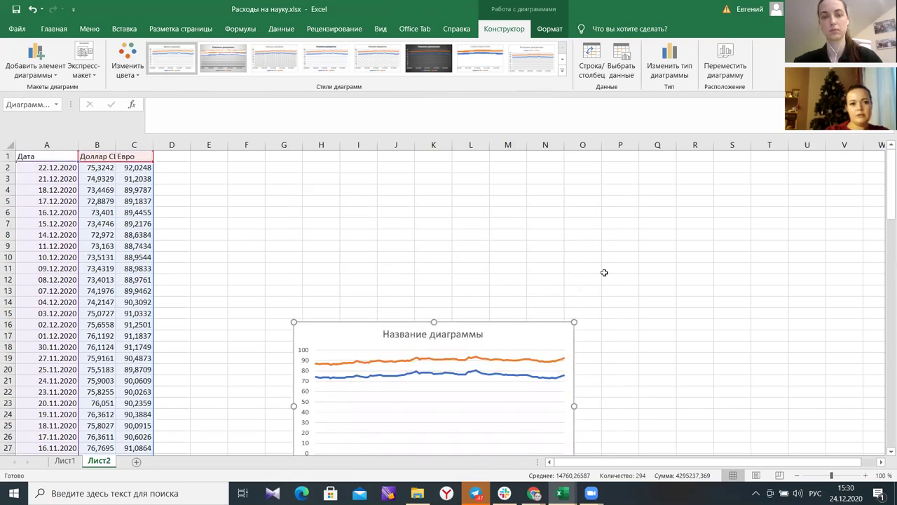
drag(527, 349, 517, 228)
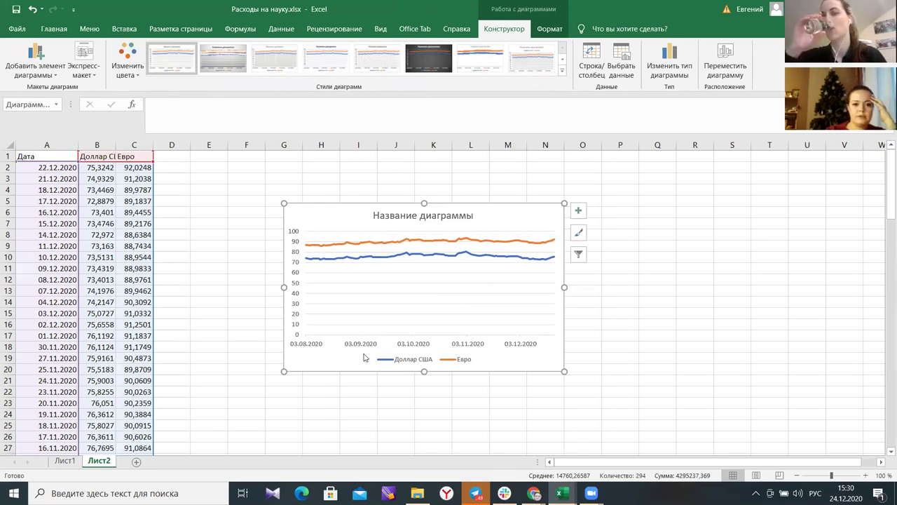
key(Escape)
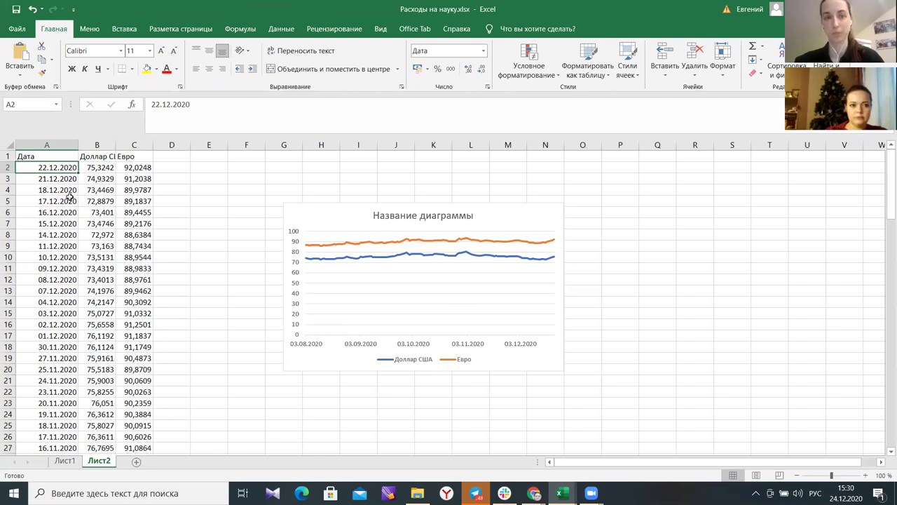
Format all the dates in column A, from A2 down, with the day and short month date type (14 мар).
key(ctrl+shift+Down)
scroll(210, 203, up, 20)
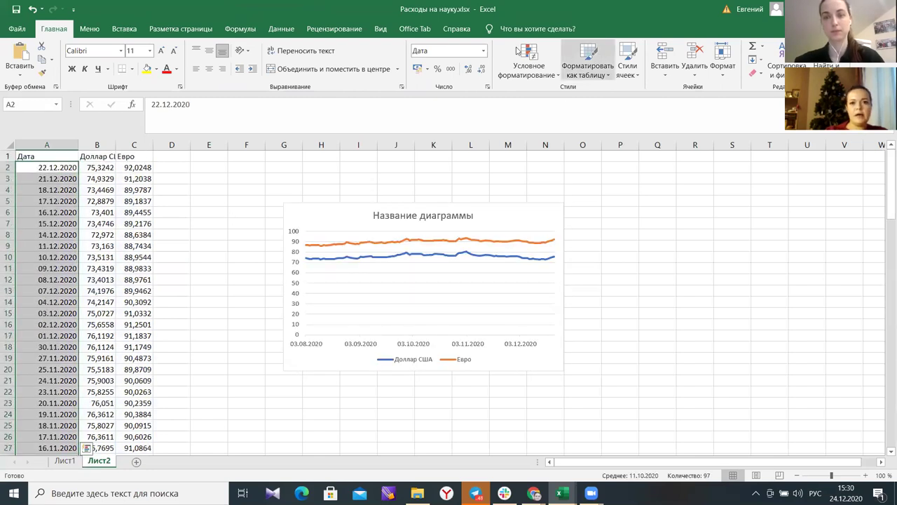
click(482, 49)
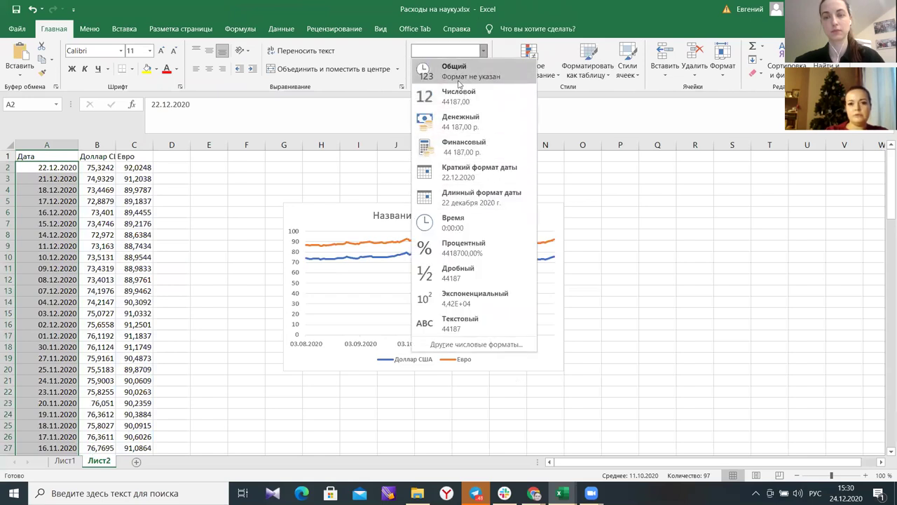
click(467, 344)
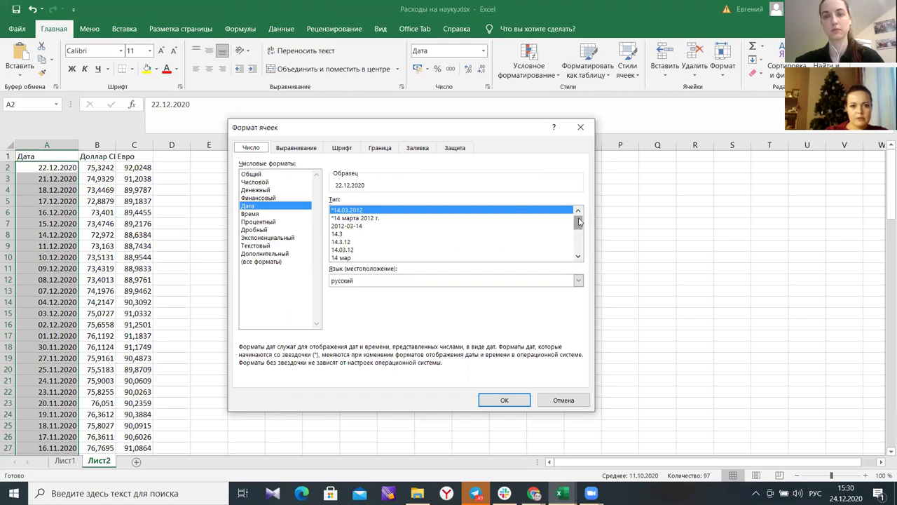
click(343, 258)
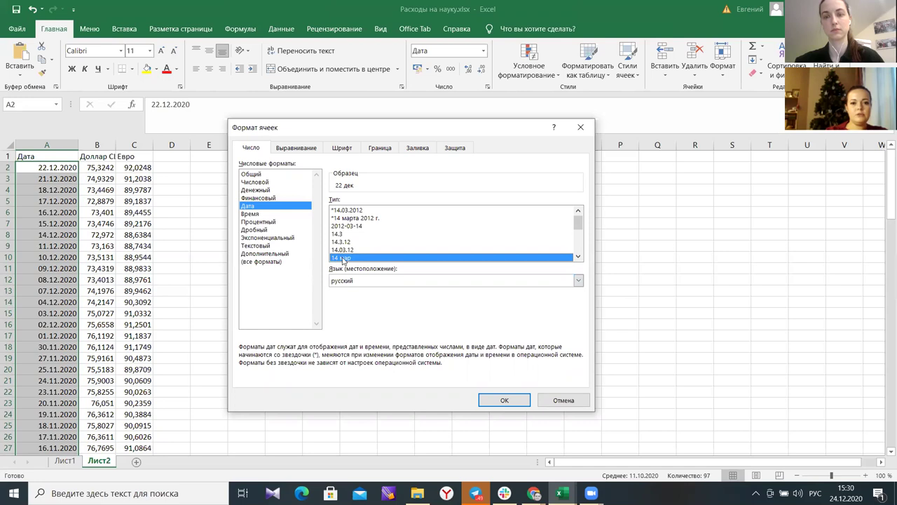
click(504, 401)
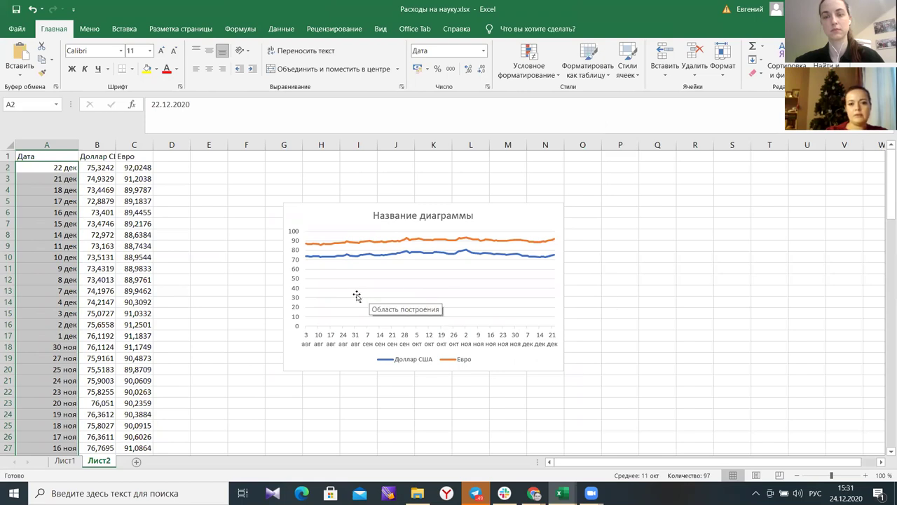
Move the chart closer to the table and title it "Динамика курса доллара и евро по отношению к рублю (август-декабрь 2020 г.)".
drag(324, 216, 274, 199)
click(335, 199)
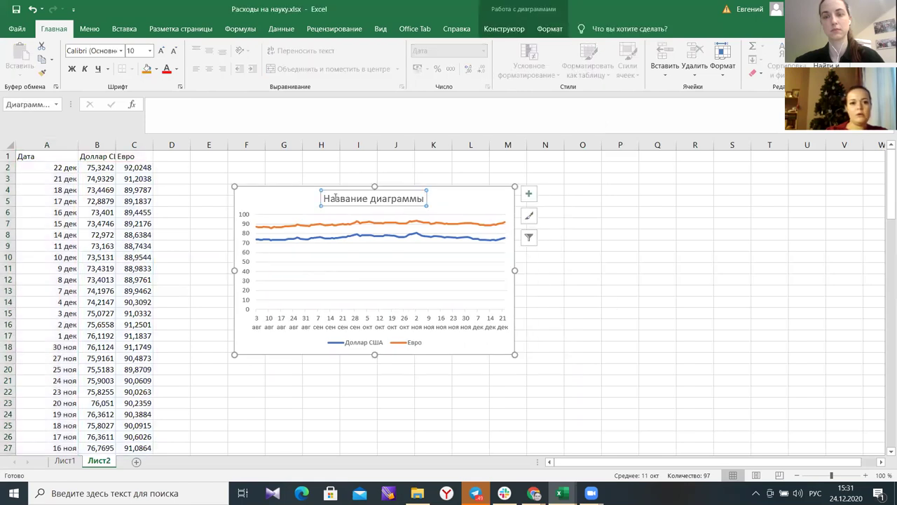
double_click(328, 198)
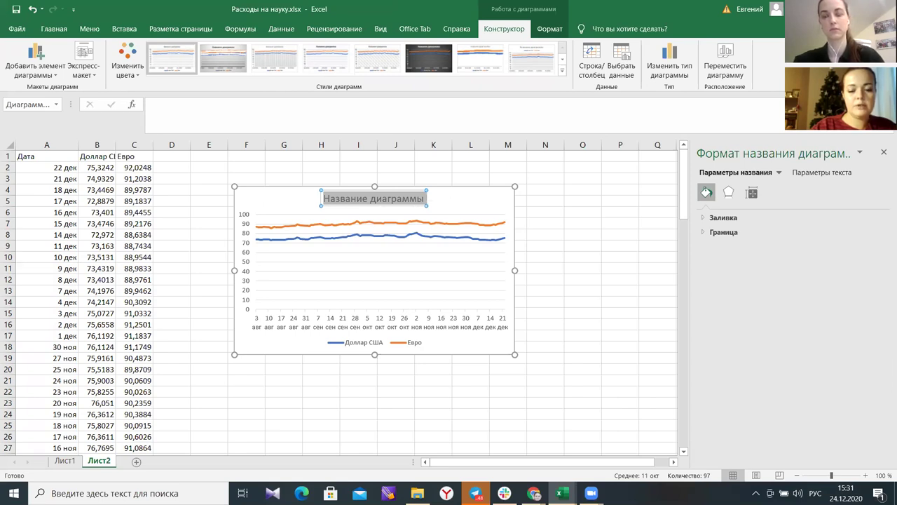
text(Динам)
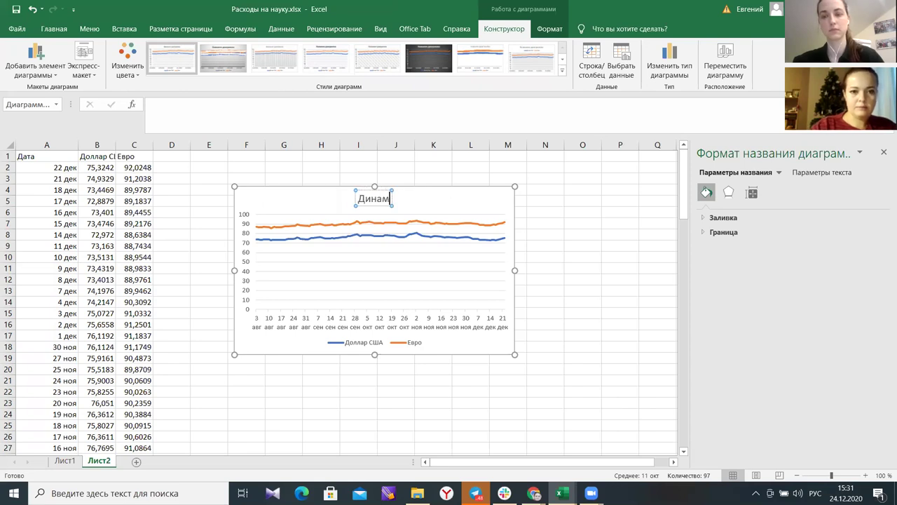
text(ика к)
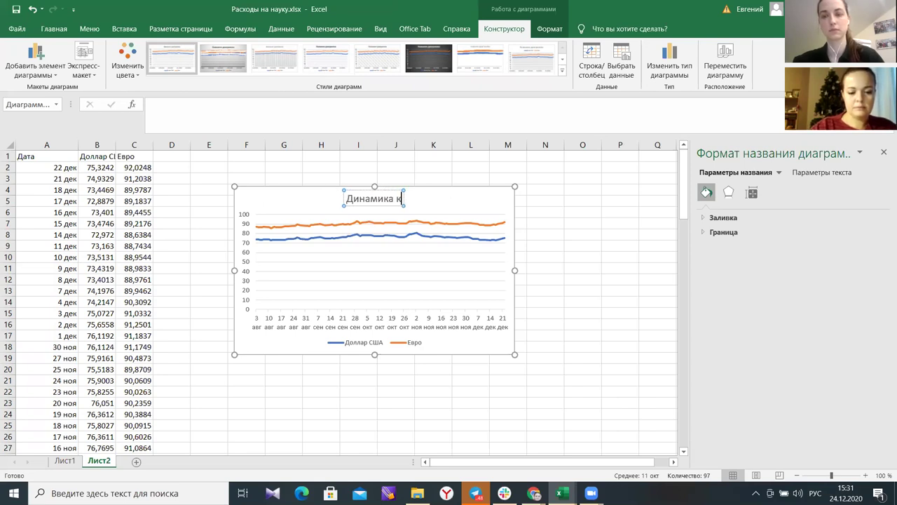
text(урса)
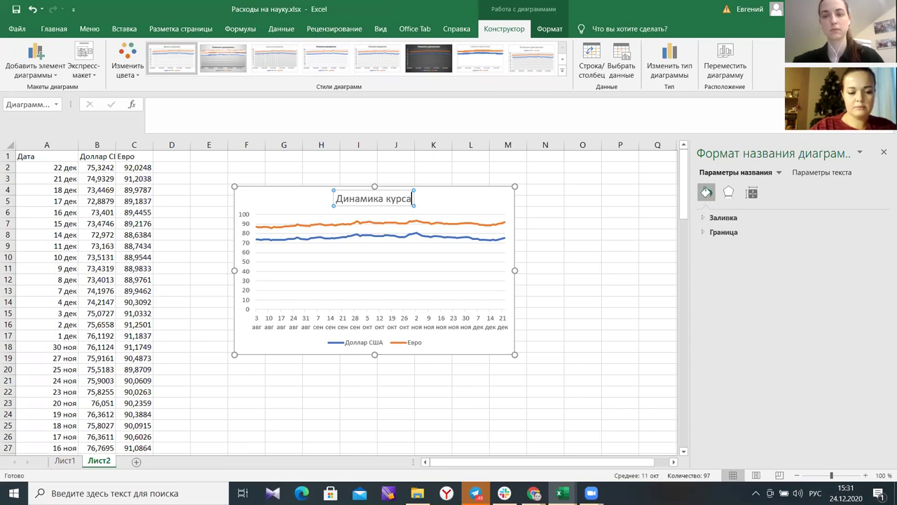
text( доллара)
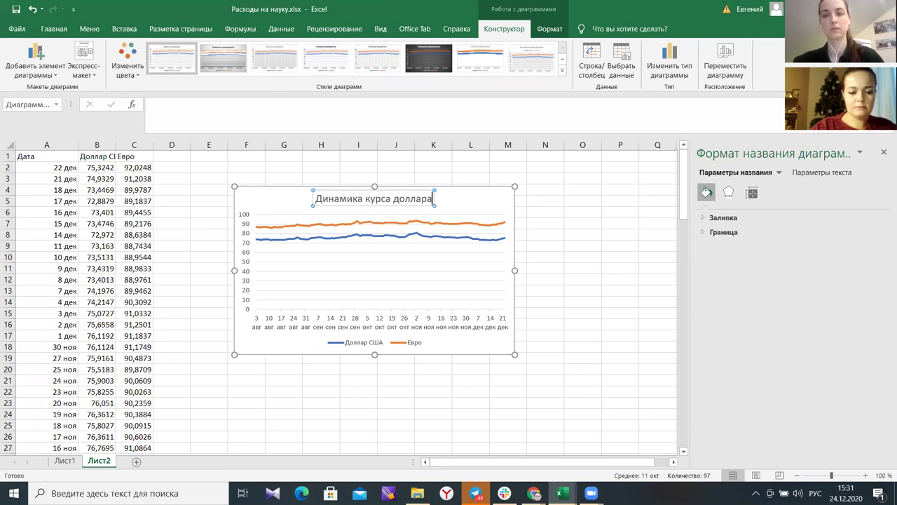
text( и евро)
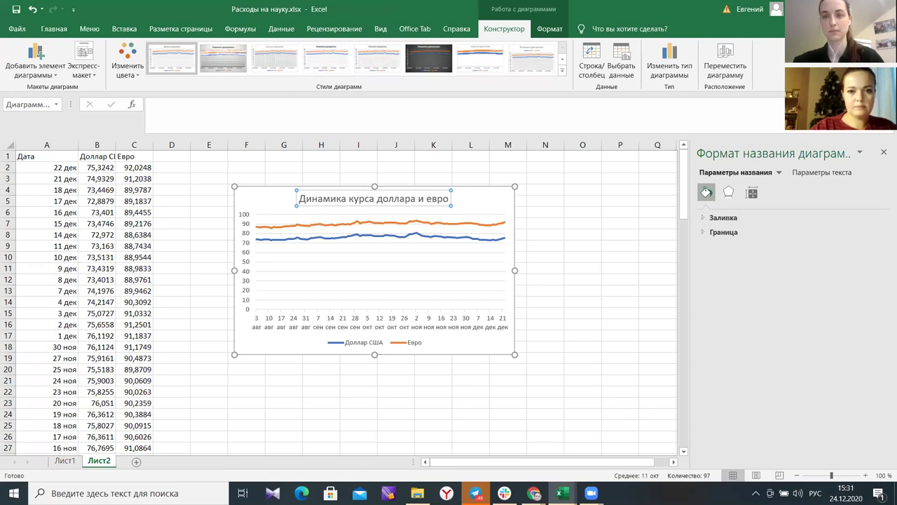
text( по отношени)
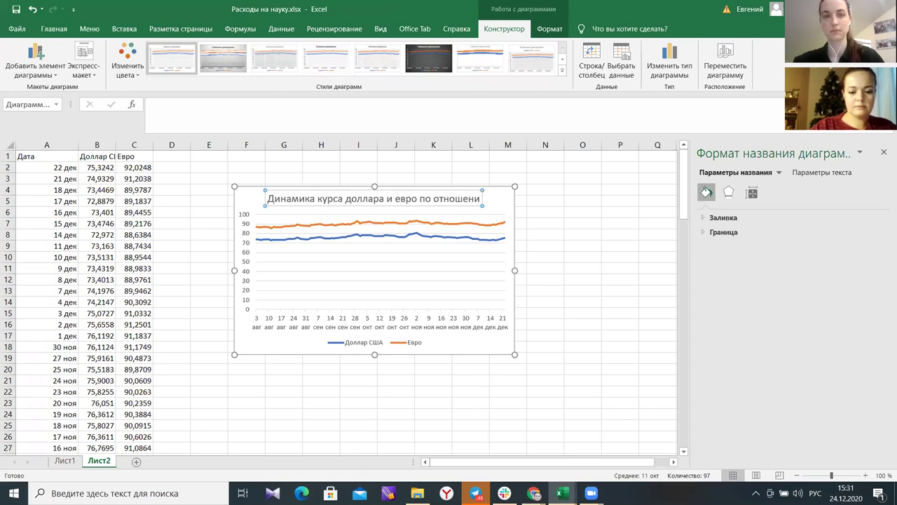
text(ю к рублю)
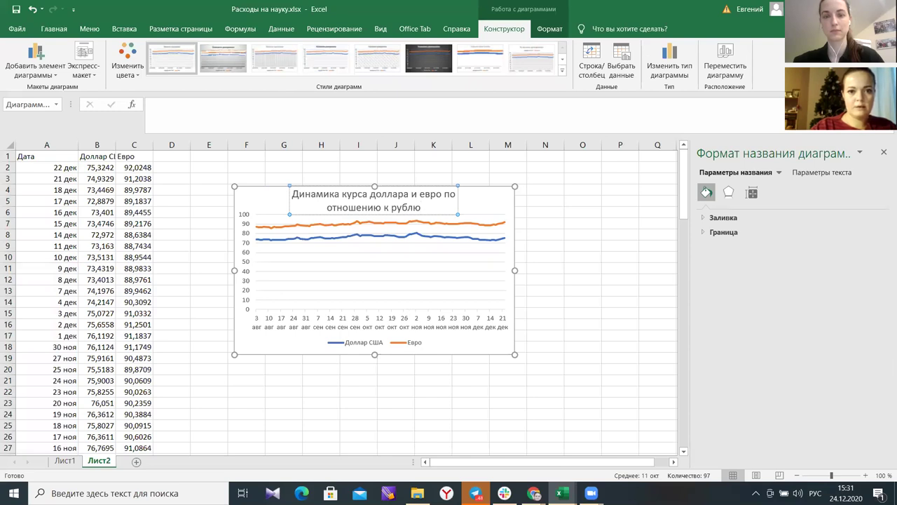
text( (август-декабрь)
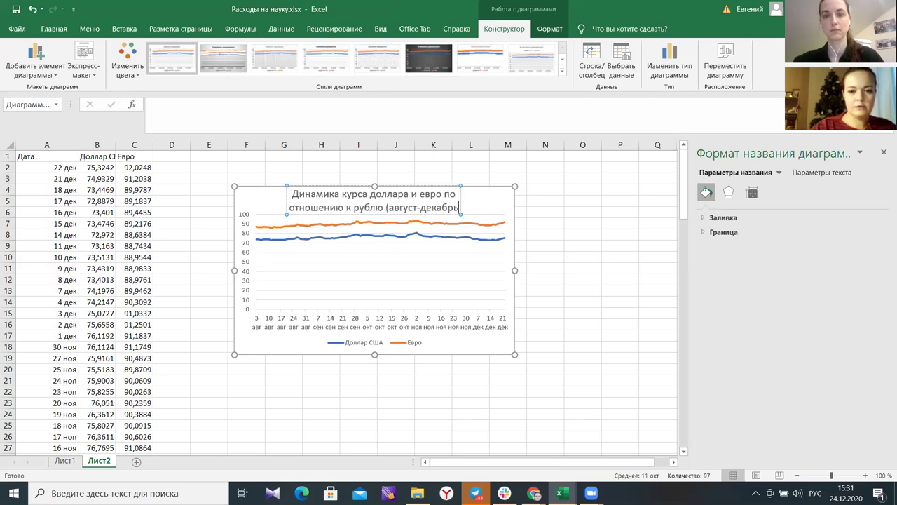
text( 2020)
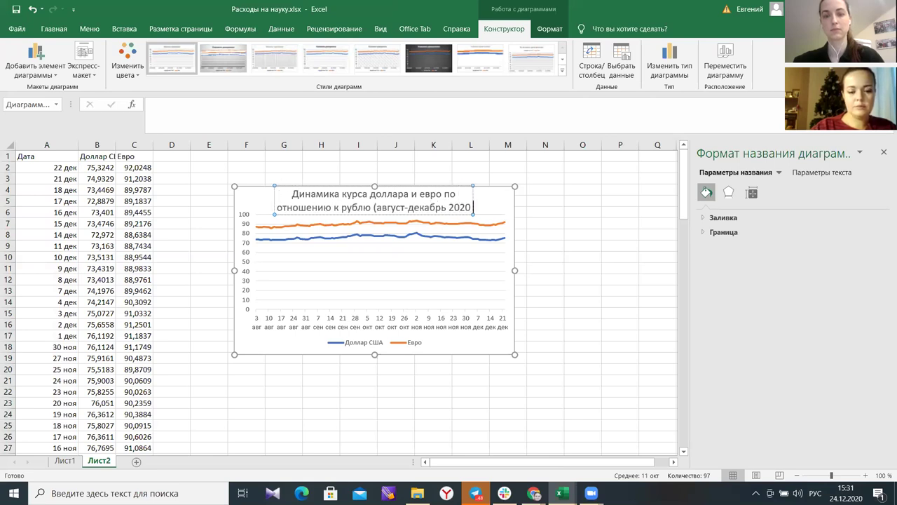
text( г.))
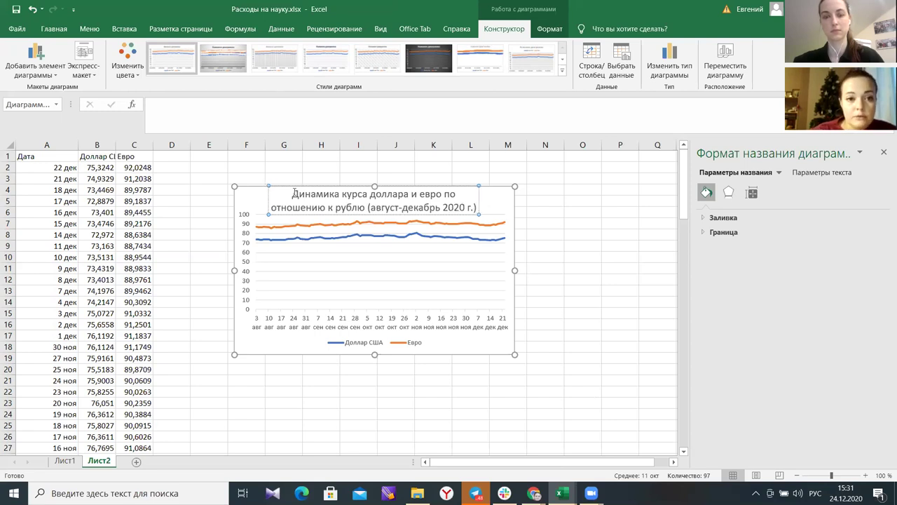
Set the font size of the whole chart title to 12.
drag(294, 193, 507, 207)
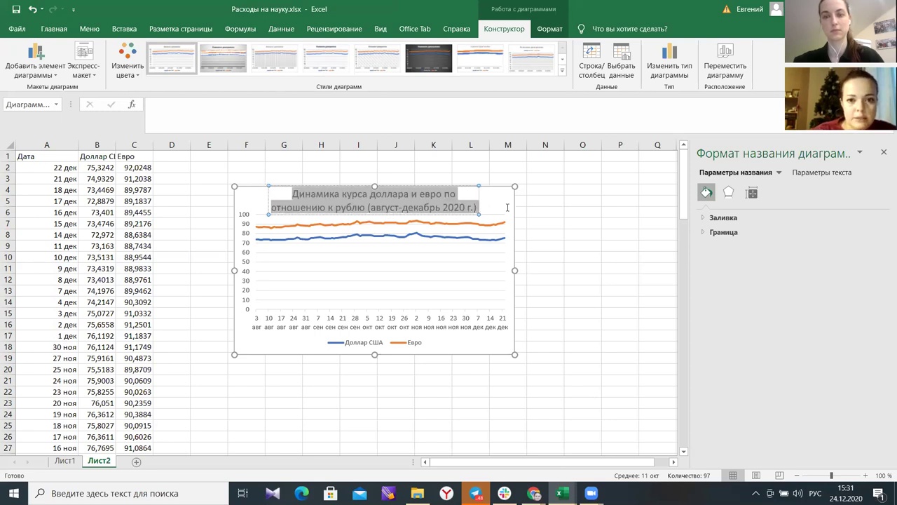
right_click(446, 203)
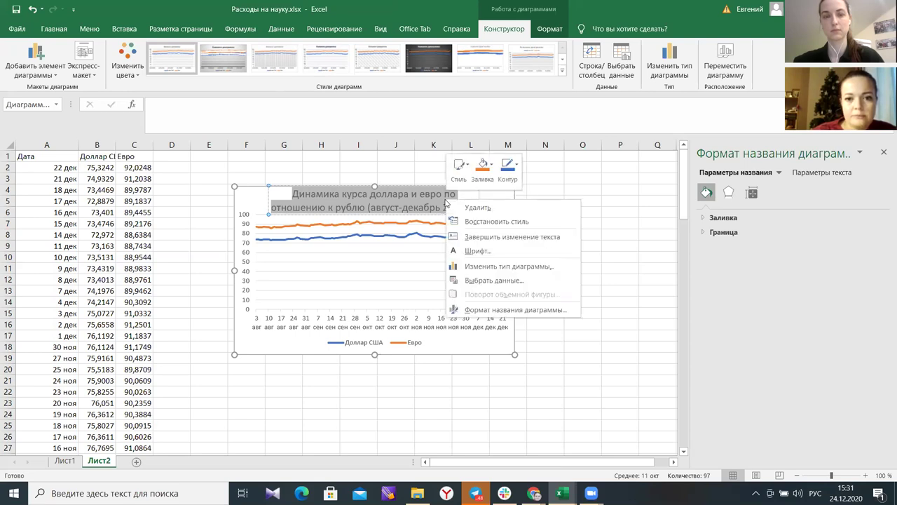
click(504, 252)
click(553, 201)
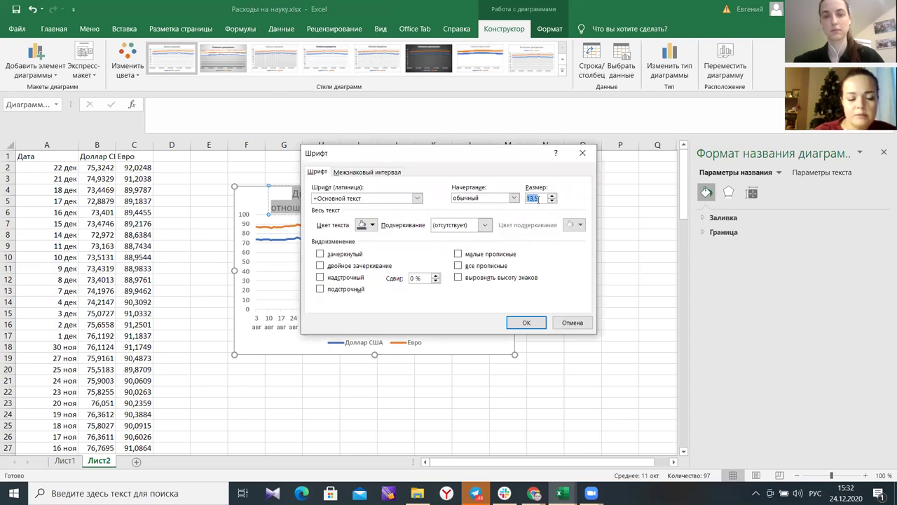
key(XF86AudioMute)
text(12)
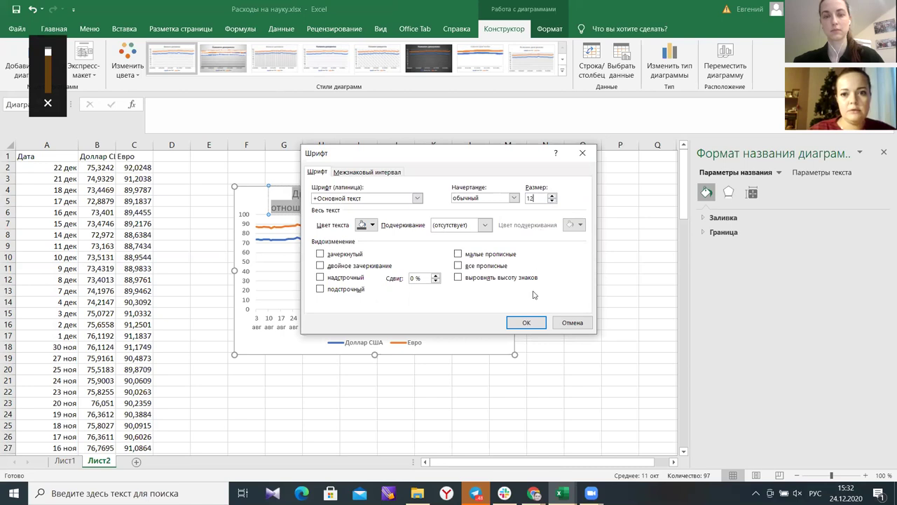
click(525, 324)
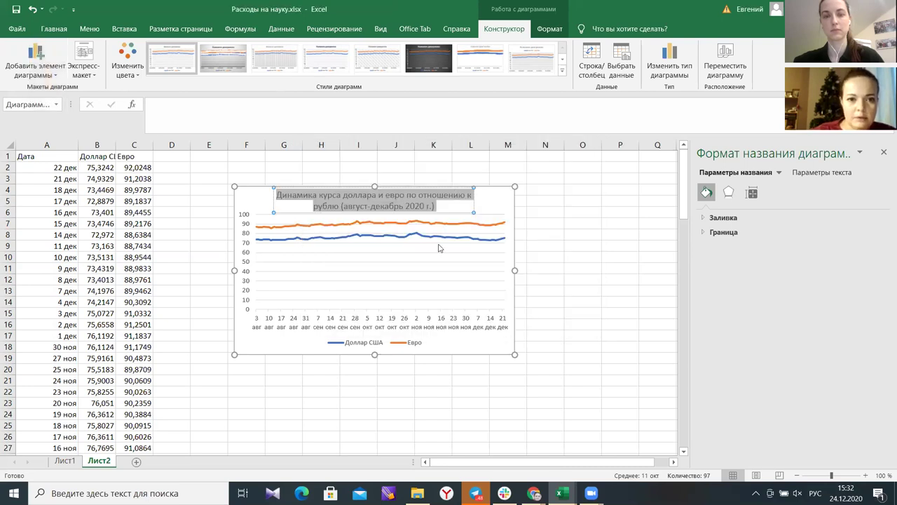
Reduce the font size of the whole chart title slightly below 12 and deselect the chart.
click(340, 205)
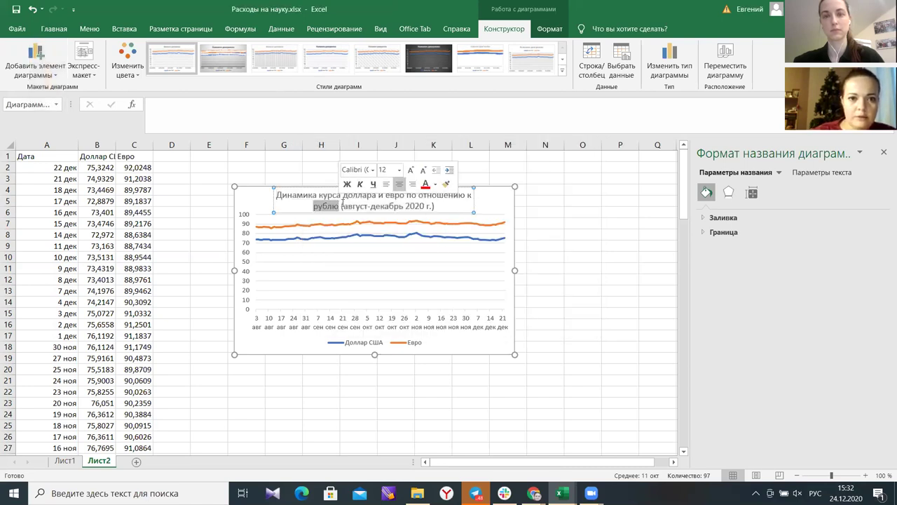
drag(438, 205, 295, 196)
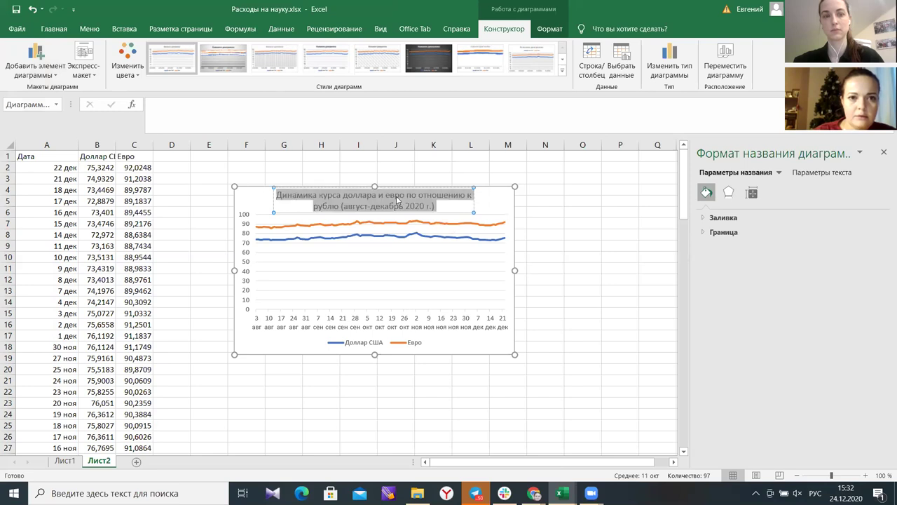
right_click(397, 200)
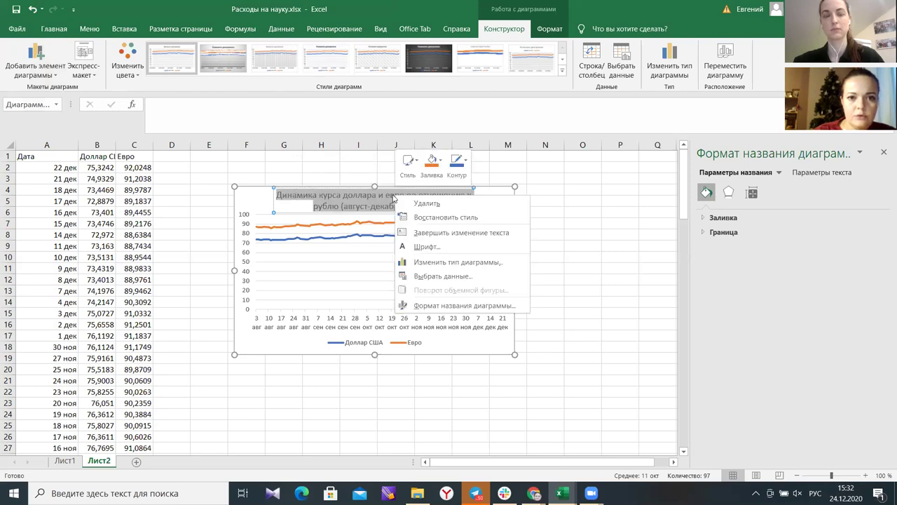
click(441, 246)
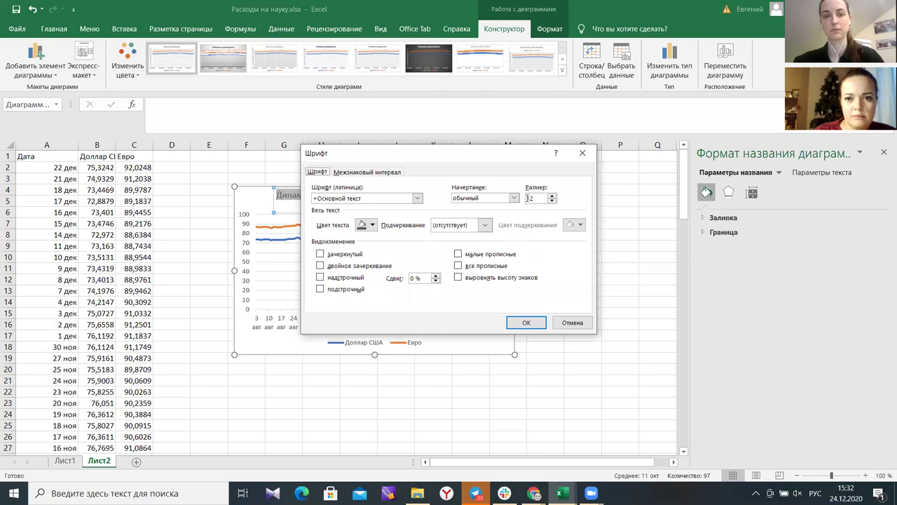
click(517, 322)
click(593, 243)
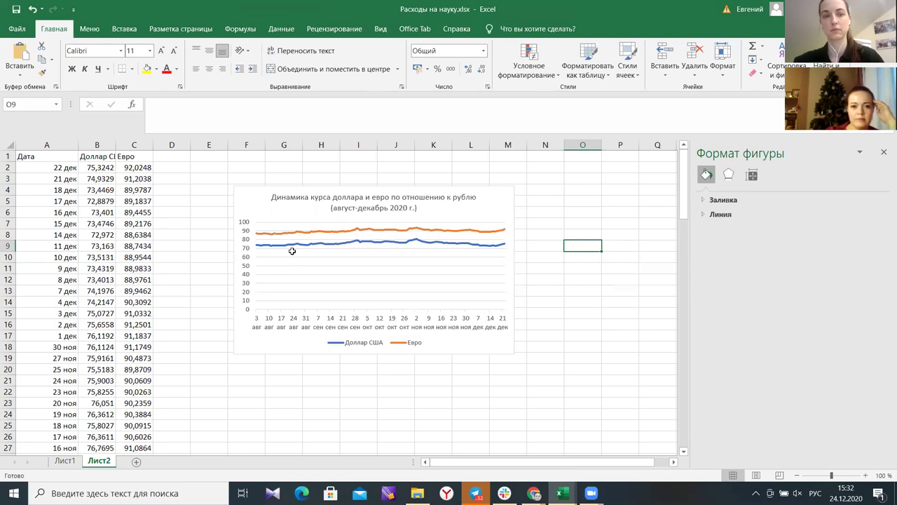
Set the minimum bound of the chart's vertical axis to 70.
click(388, 260)
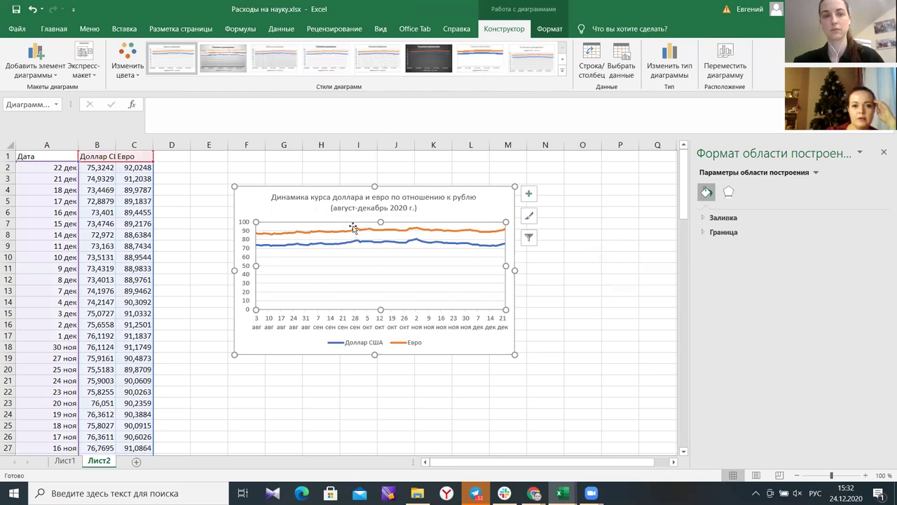
click(245, 247)
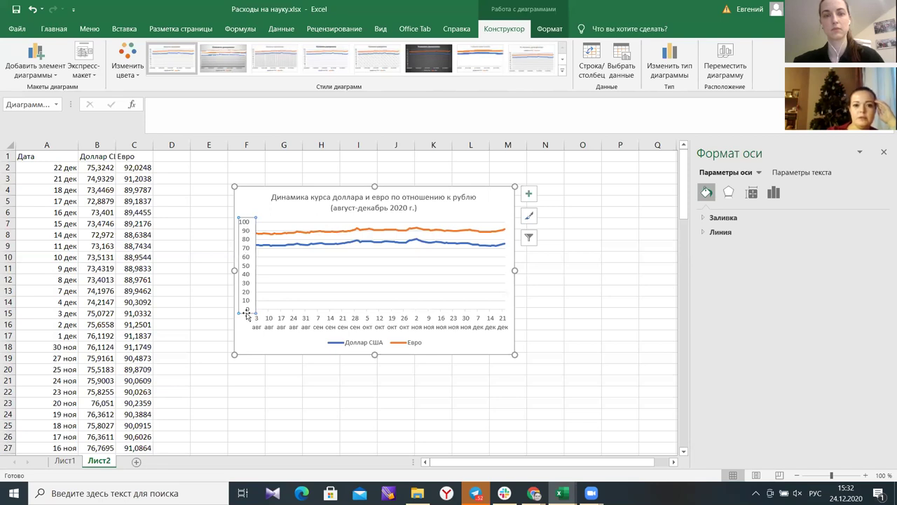
click(778, 199)
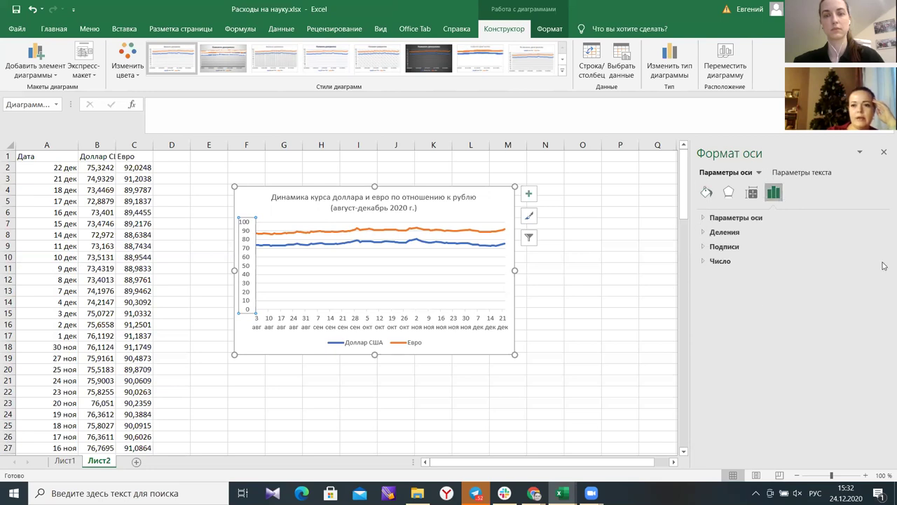
click(703, 219)
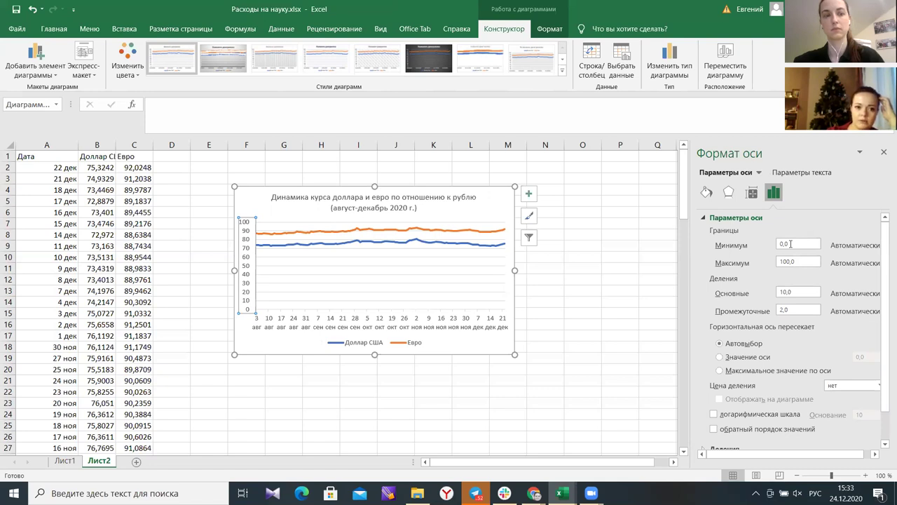
drag(790, 244, 776, 245)
text(60)
key(BackSpace)
key(BackSpace)
text(70)
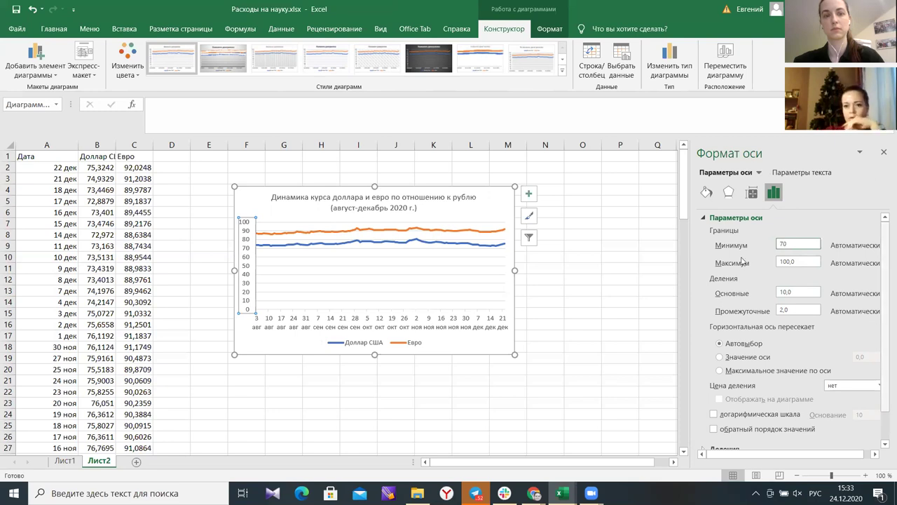
scroll(755, 253, down, 1)
scroll(755, 254, up, 1)
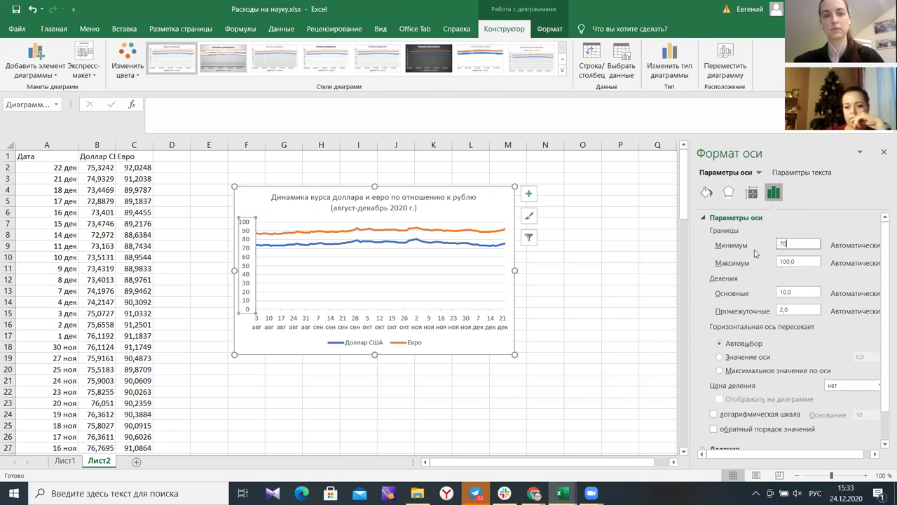
key(Return)
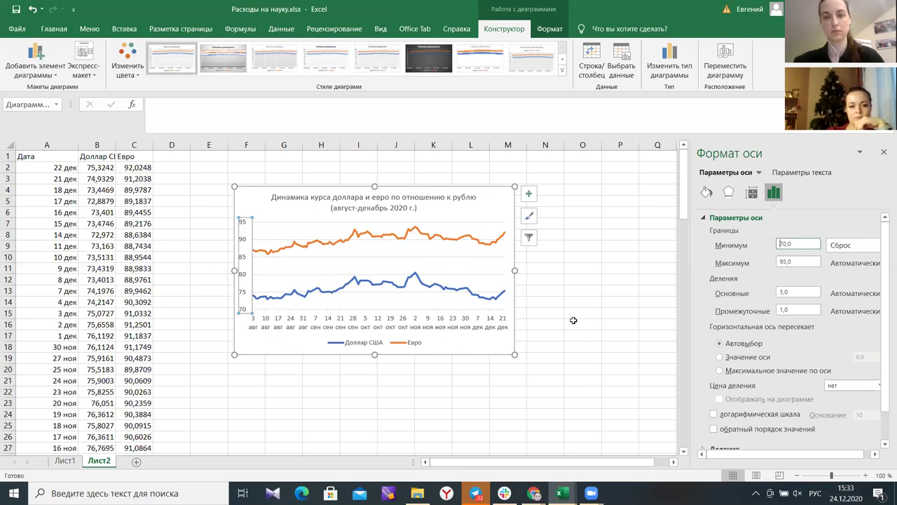
click(459, 342)
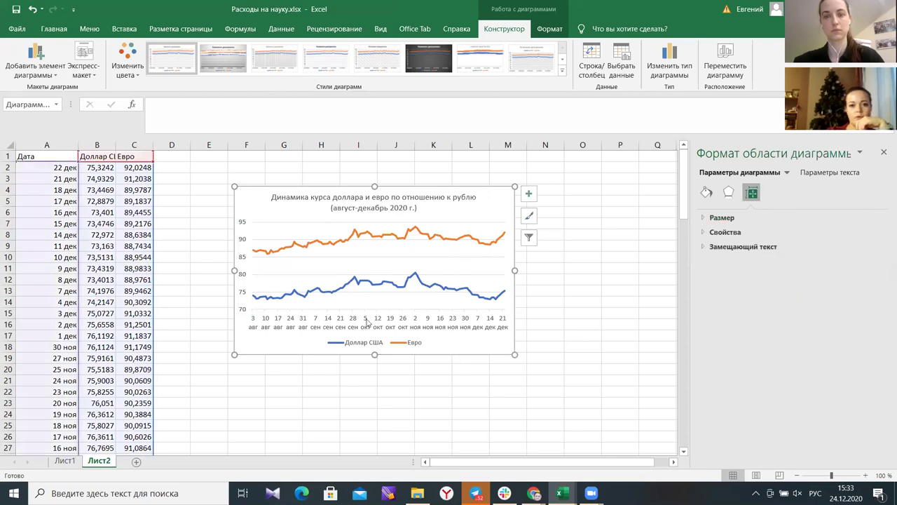
Set the major unit of the chart's horizontal date axis to 14 days, after trying 12 days.
click(277, 327)
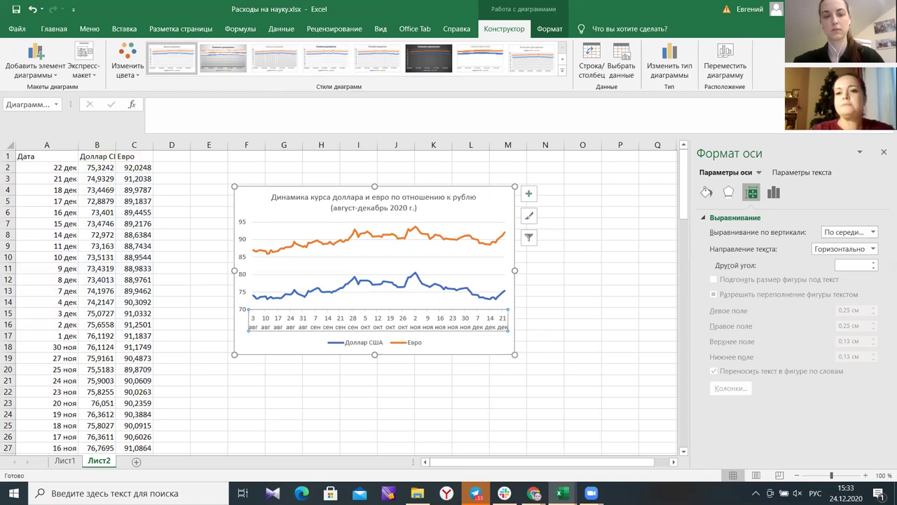
click(775, 191)
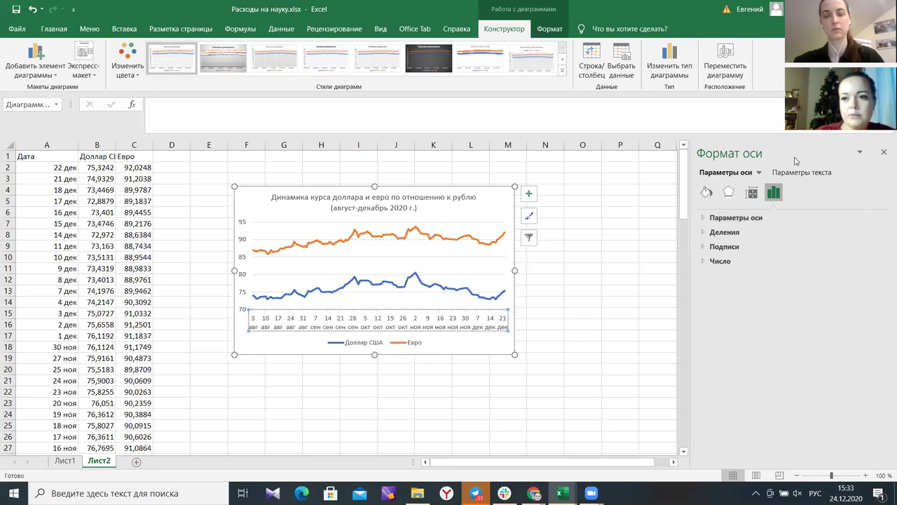
click(704, 233)
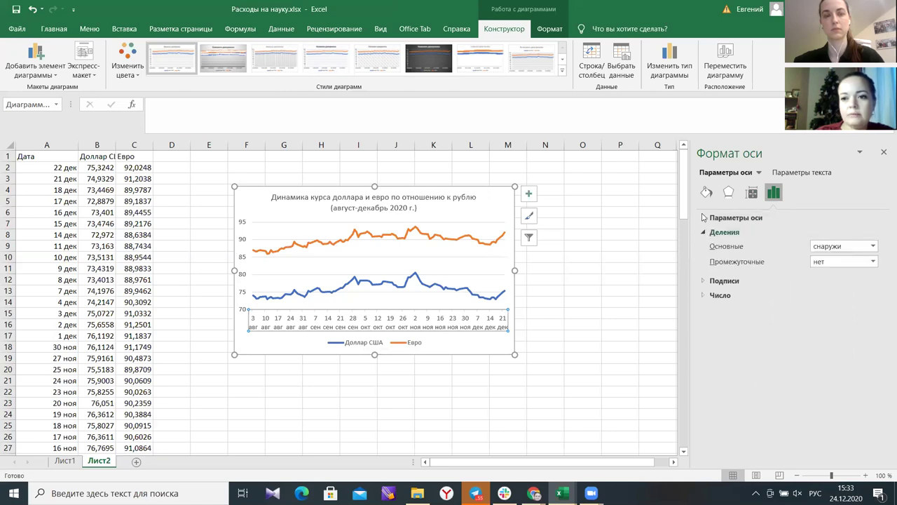
click(704, 218)
scroll(747, 221, down, 2)
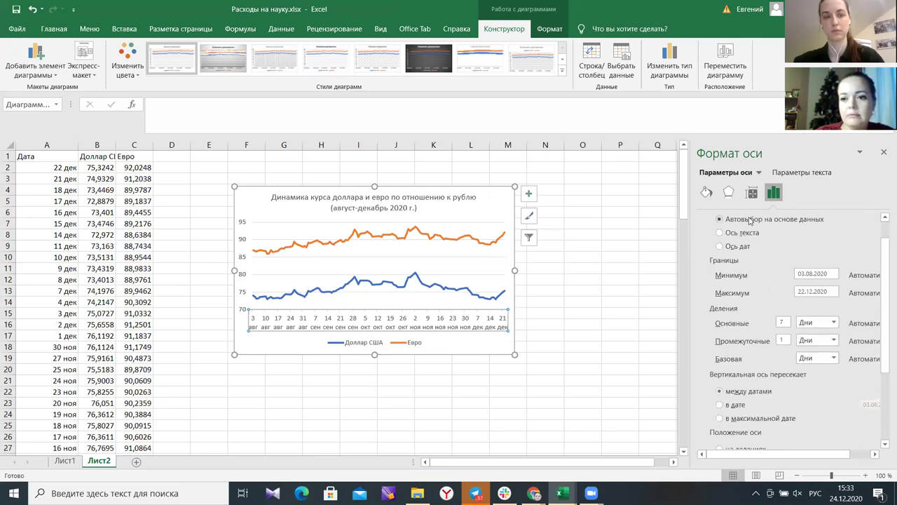
scroll(749, 220, down, 2)
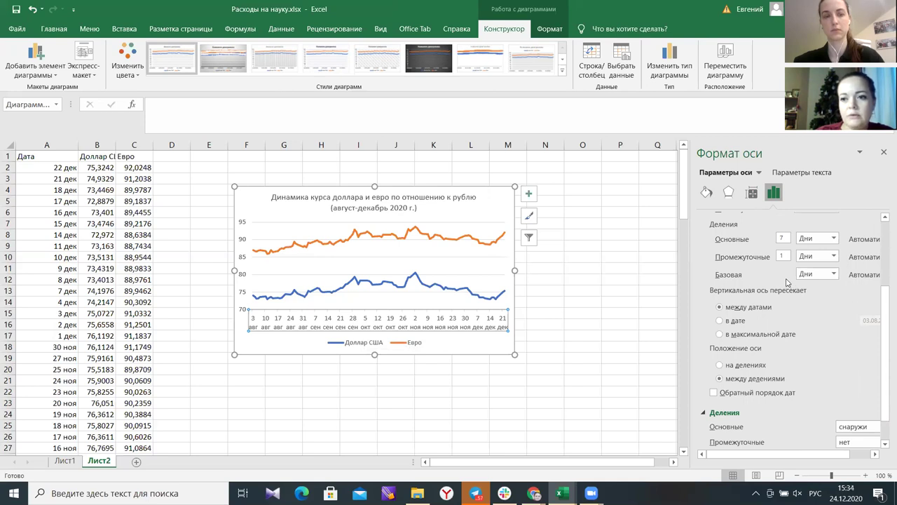
click(783, 238)
text(12)
key(Return)
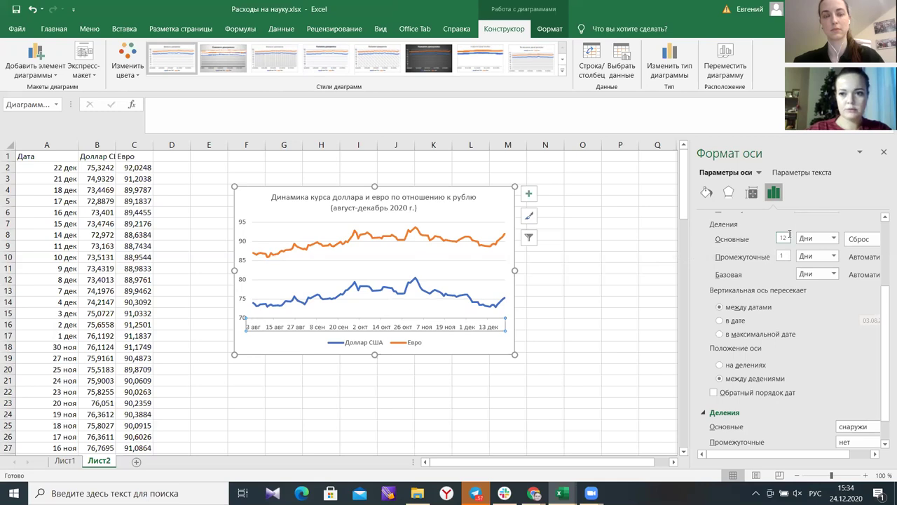
key(Return)
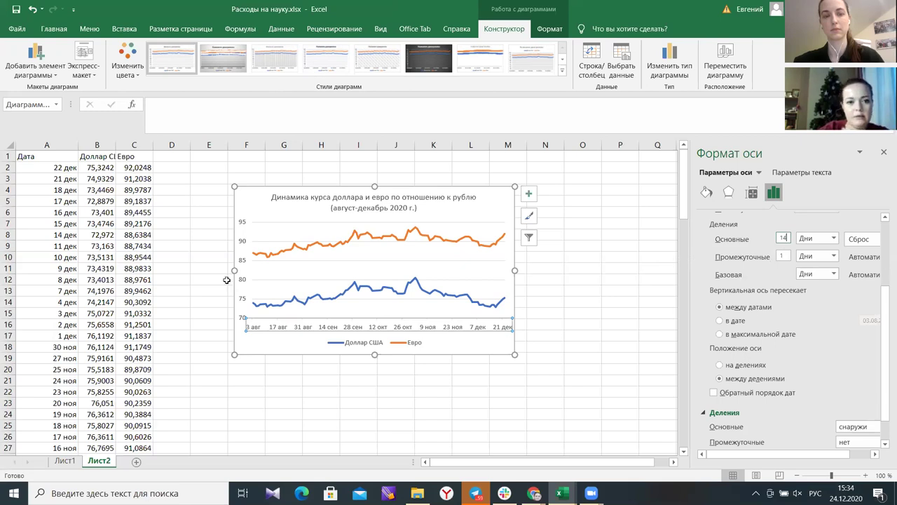
click(473, 346)
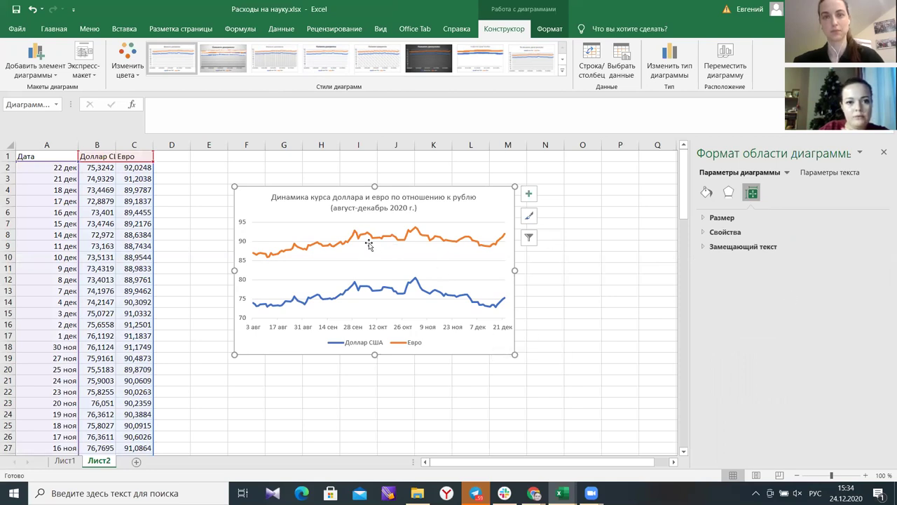
click(354, 285)
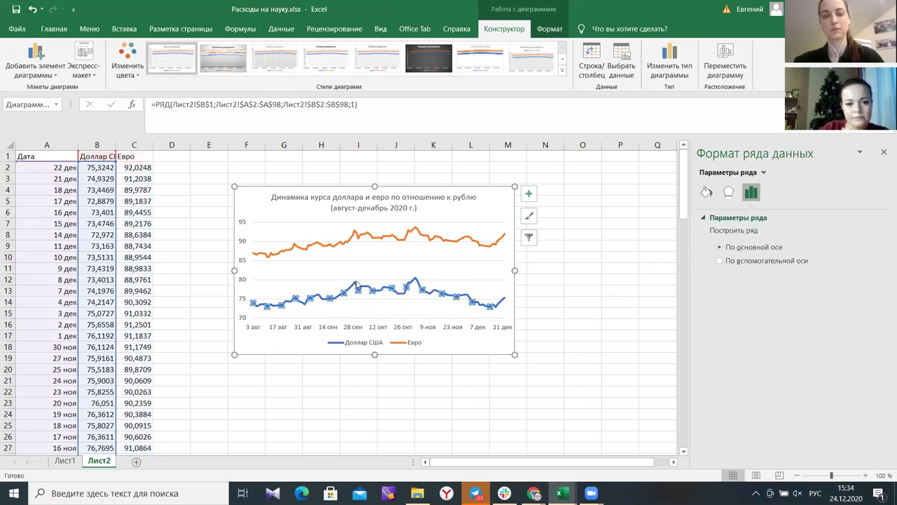
click(356, 284)
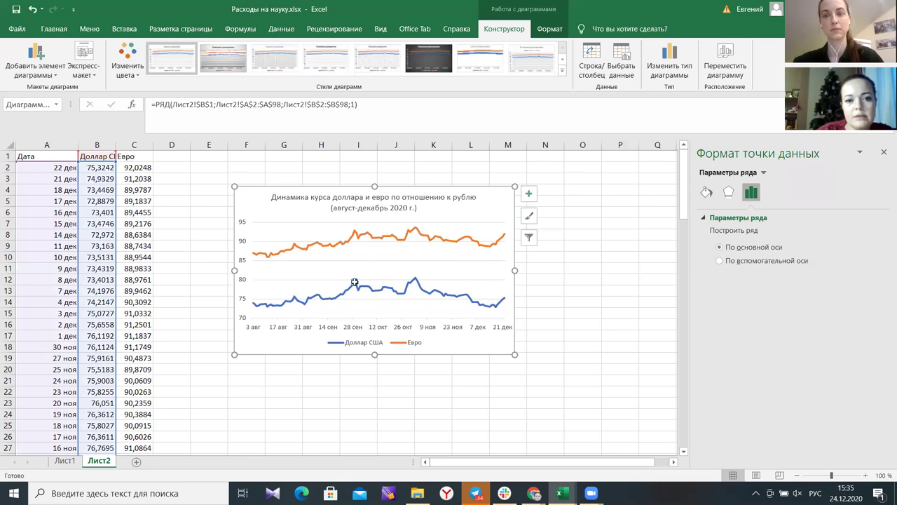
mouse_move(355, 281)
right_click(354, 282)
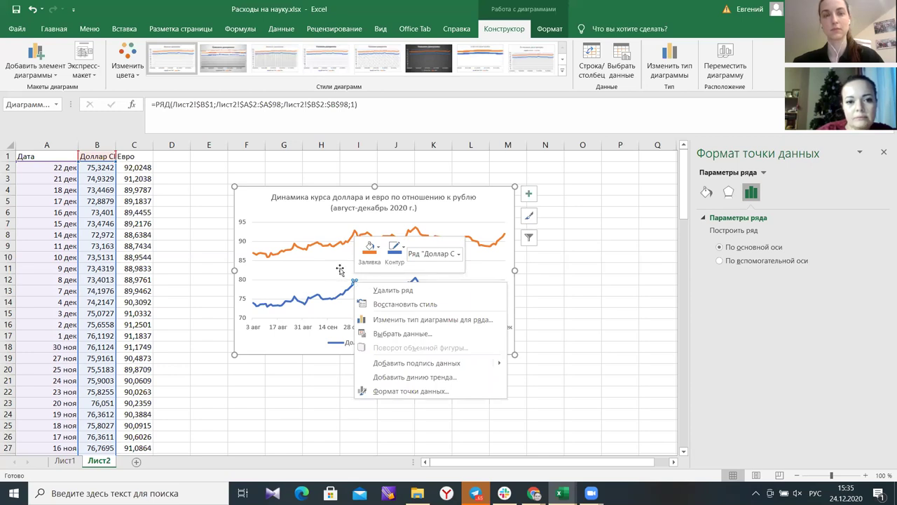
key(Escape)
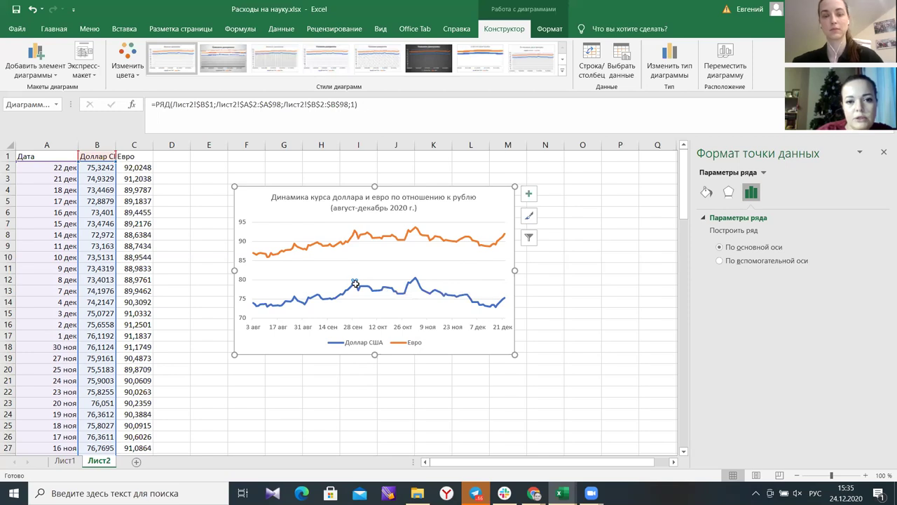
click(356, 233)
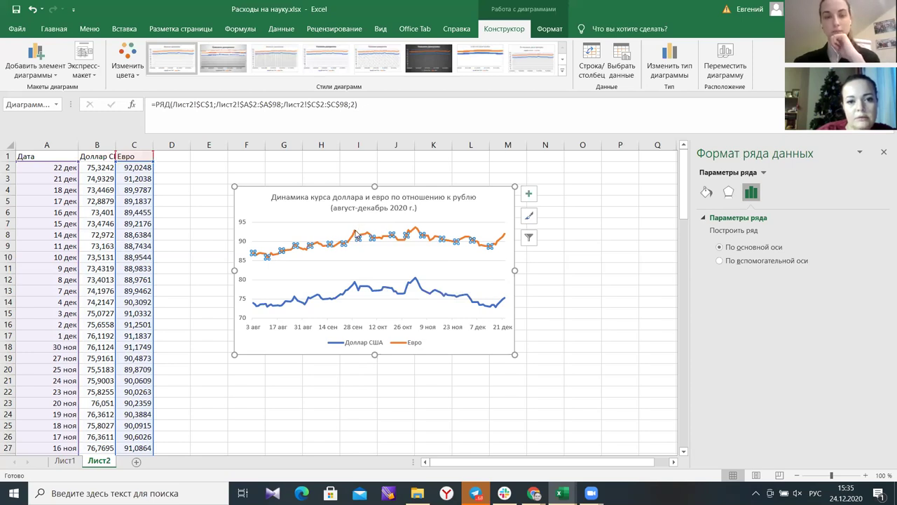
click(356, 233)
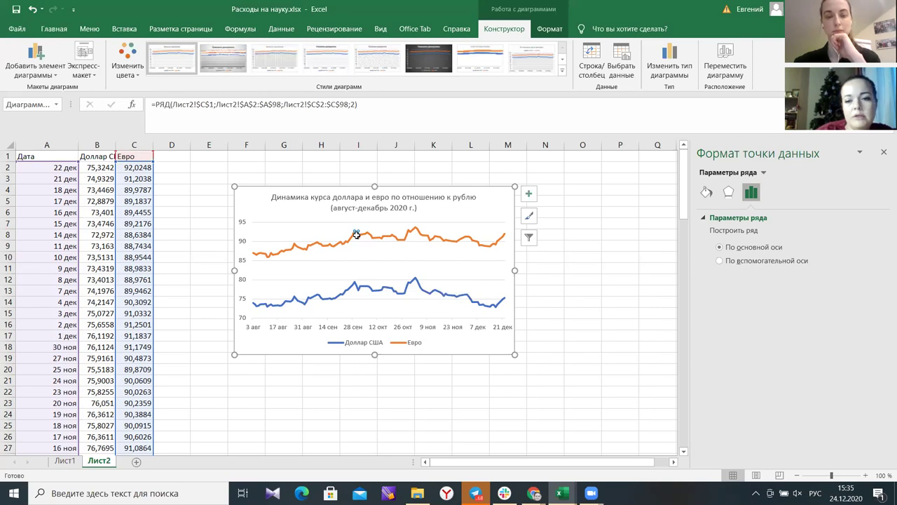
Add a data label to the 29 сен peak of the dollar line and place it just above the peak.
click(355, 284)
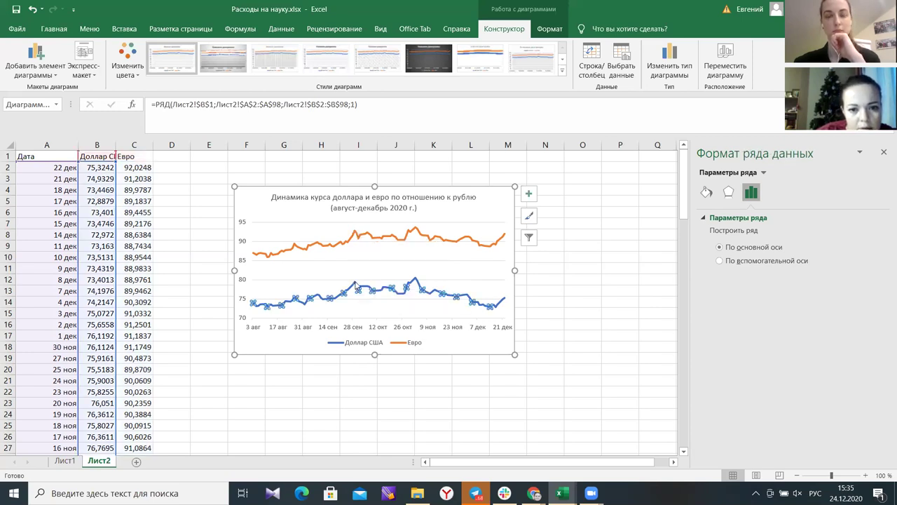
click(355, 283)
right_click(355, 284)
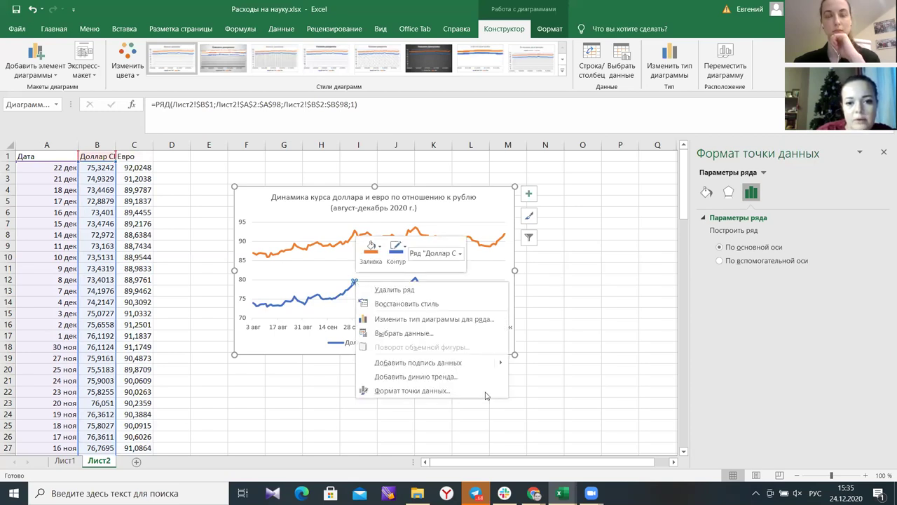
mouse_move(501, 365)
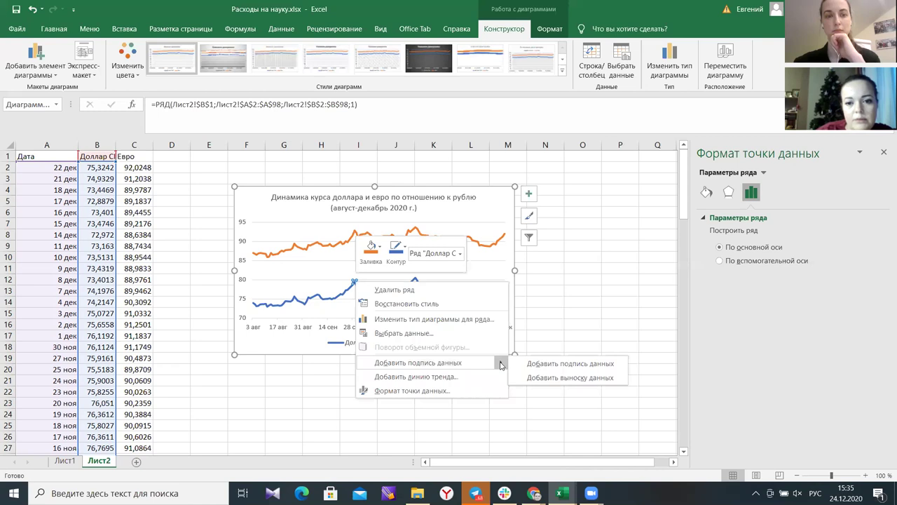
click(548, 363)
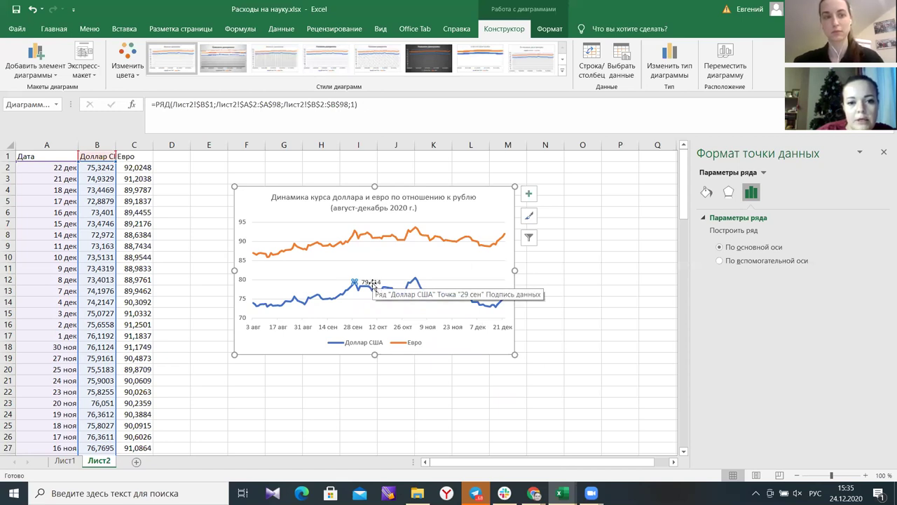
click(372, 284)
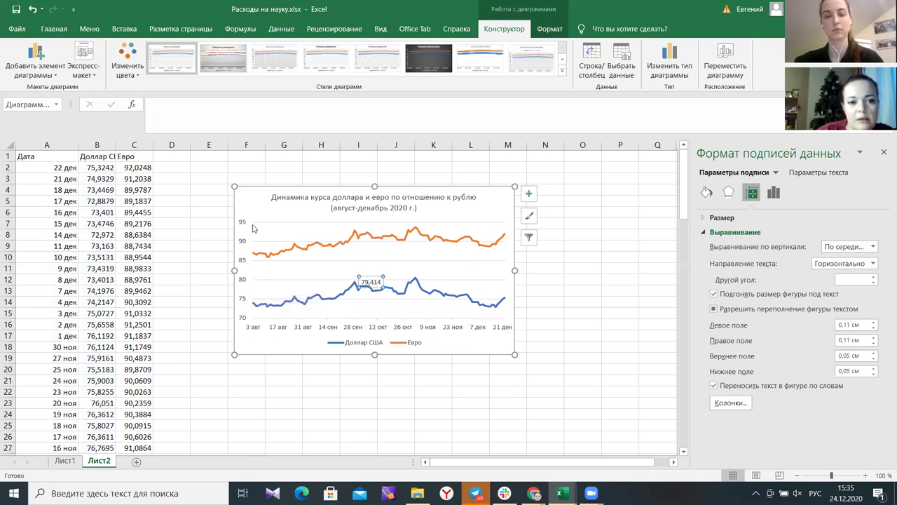
drag(370, 281, 354, 274)
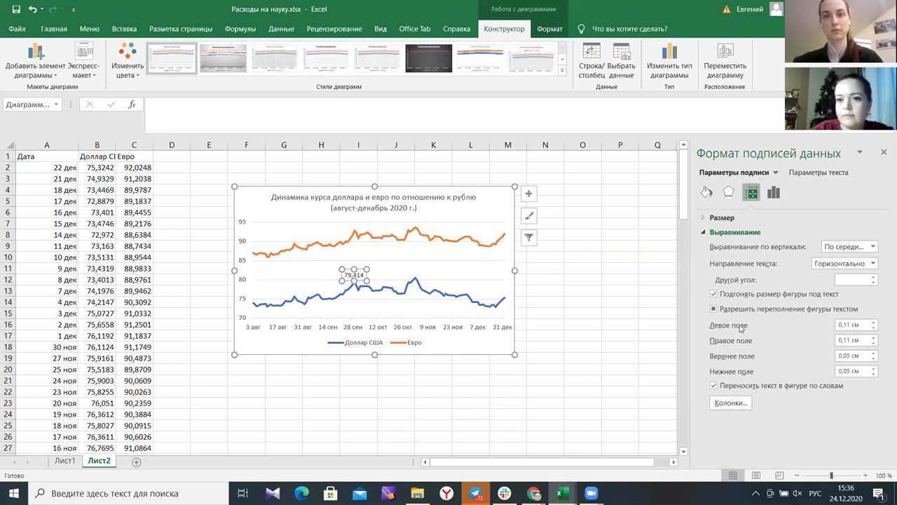
Make the 29 сен peak's data label show the category name instead of the value.
click(774, 194)
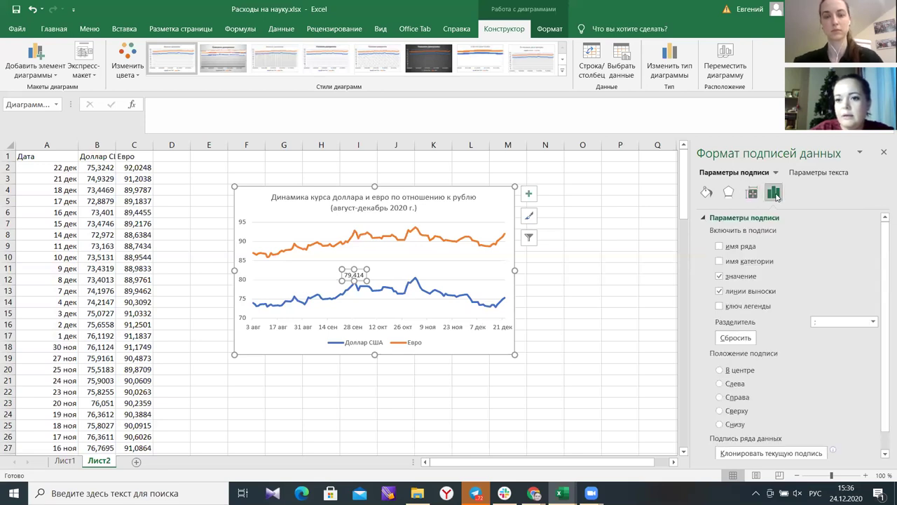
click(719, 278)
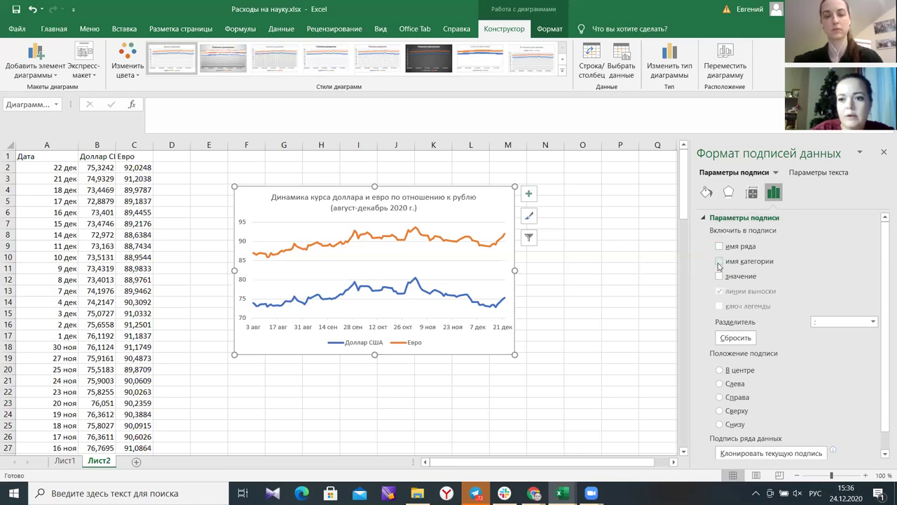
click(719, 262)
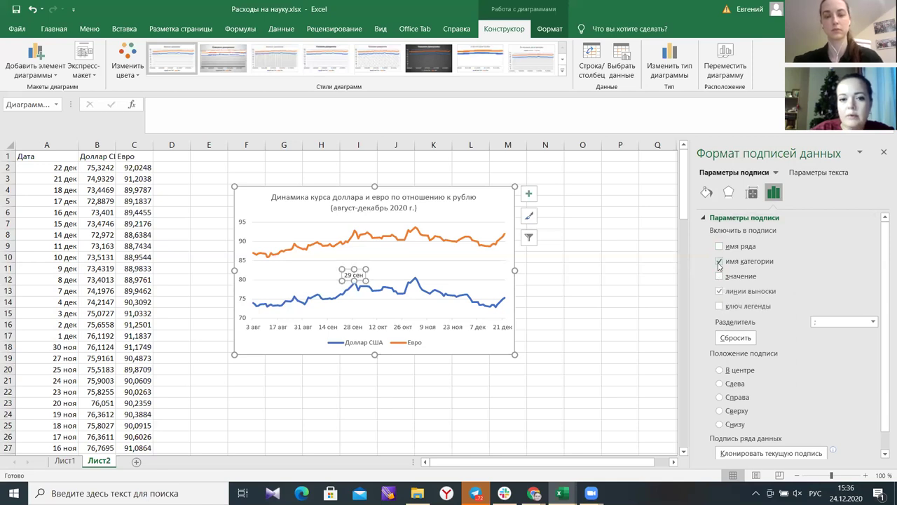
Add a data label to the highest peak of the dollar line, at 2 ноя.
click(416, 281)
click(415, 279)
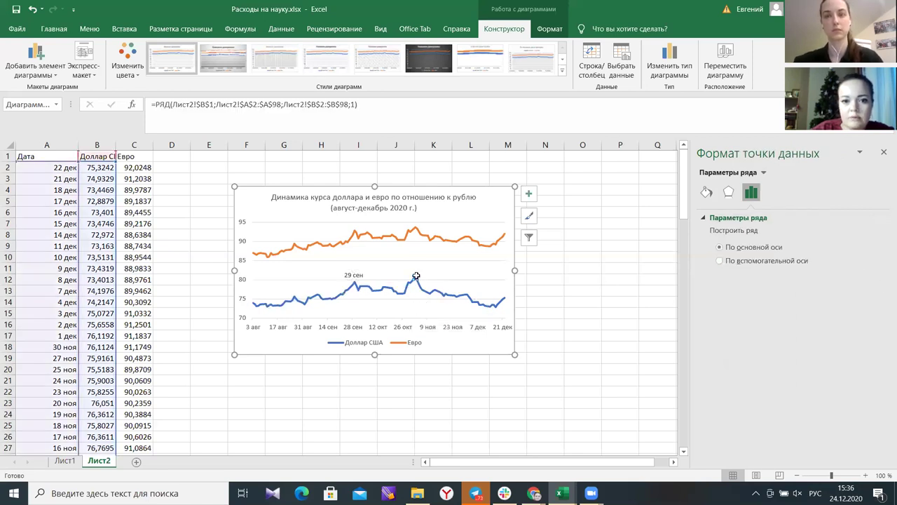
right_click(414, 279)
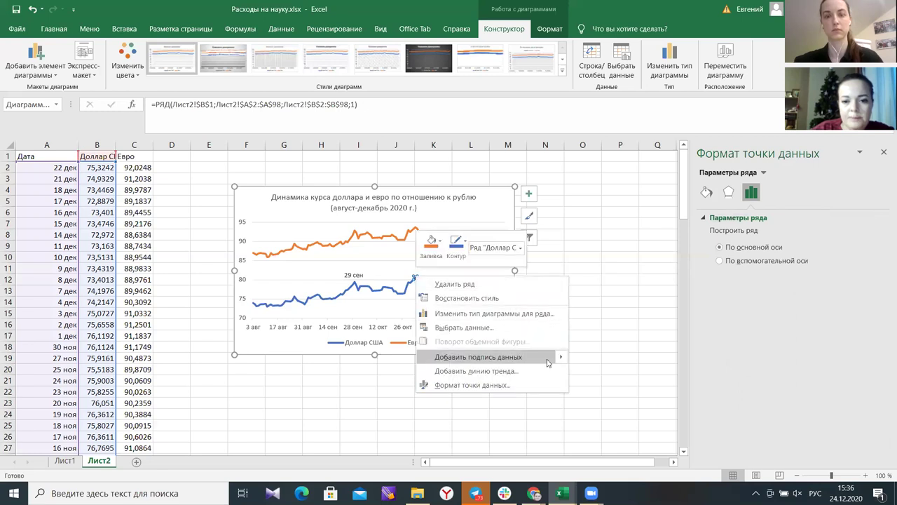
mouse_move(569, 360)
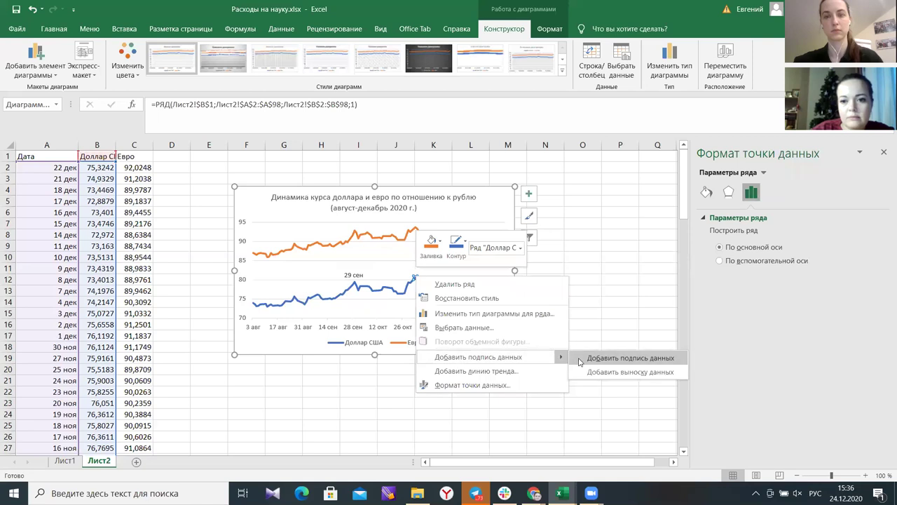
click(883, 299)
mouse_move(432, 278)
mouse_down()
mouse_move(414, 272)
mouse_move(433, 274)
mouse_up()
click(412, 265)
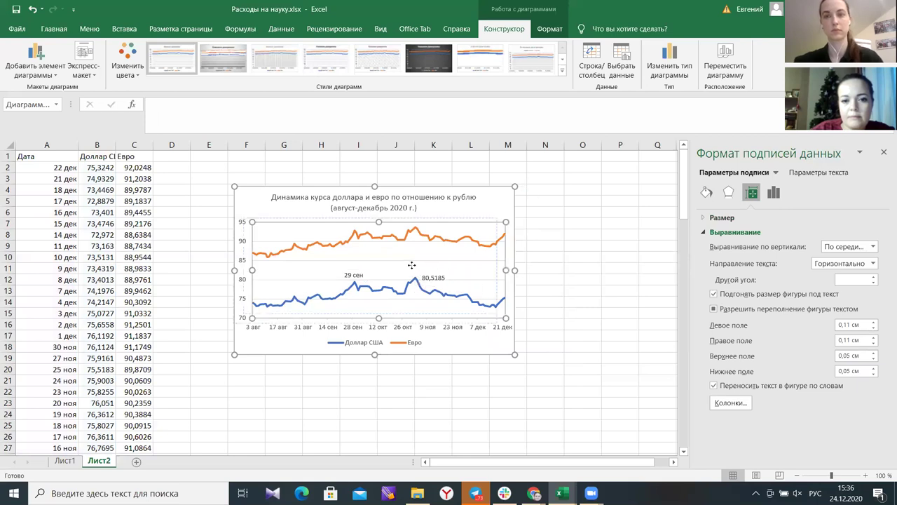
Make the highest dollar peak's label show the category name instead of the value and move it above the peak.
click(430, 275)
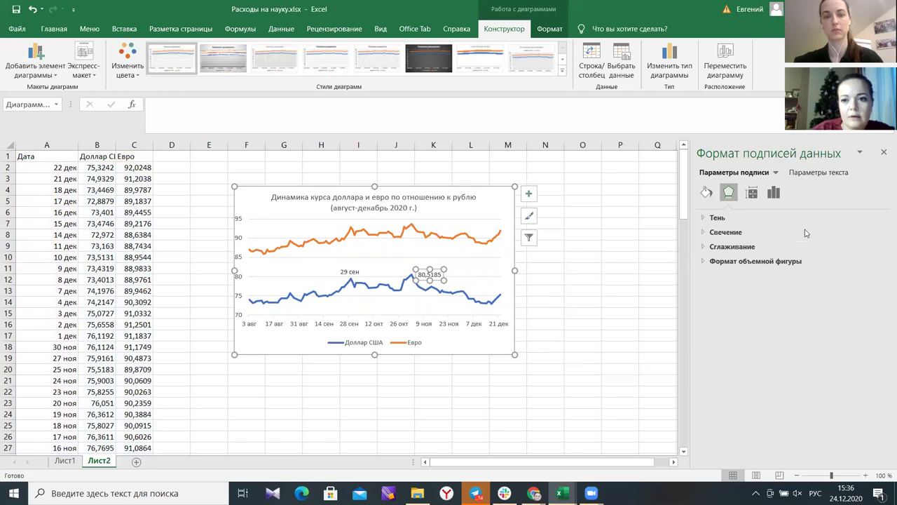
click(774, 192)
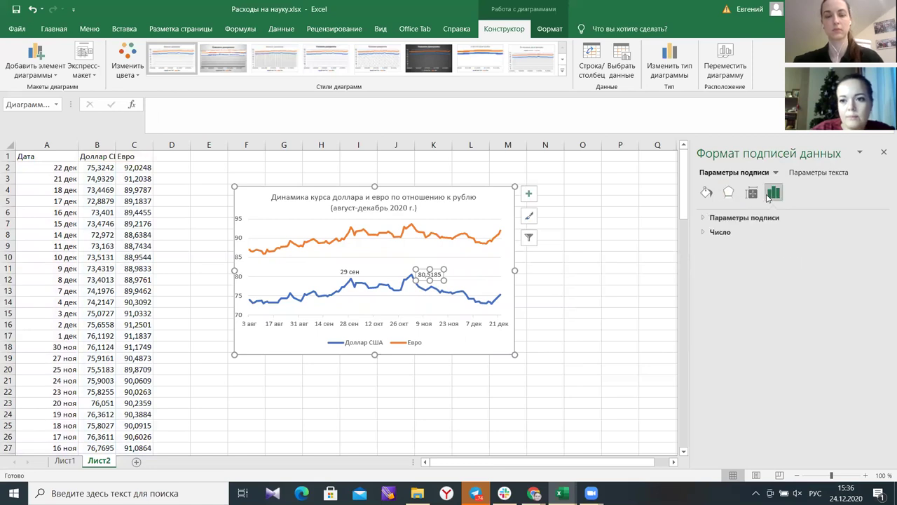
click(701, 219)
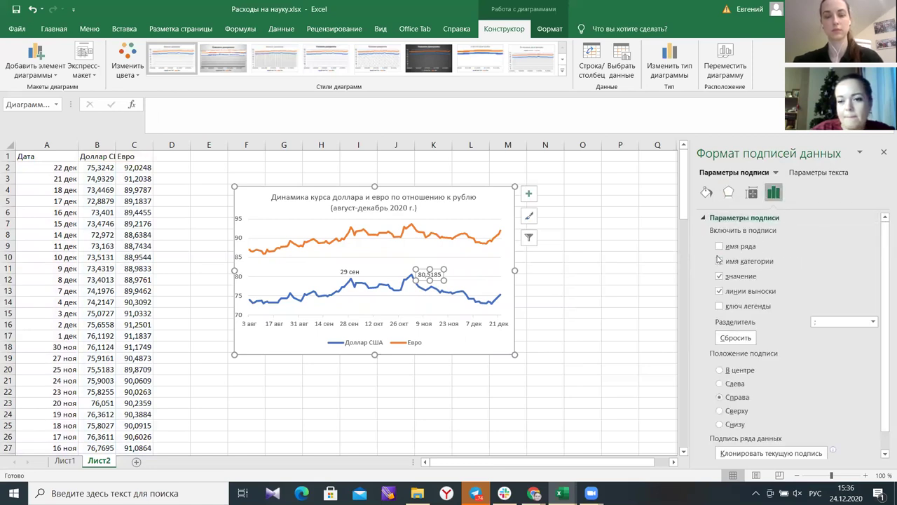
click(720, 276)
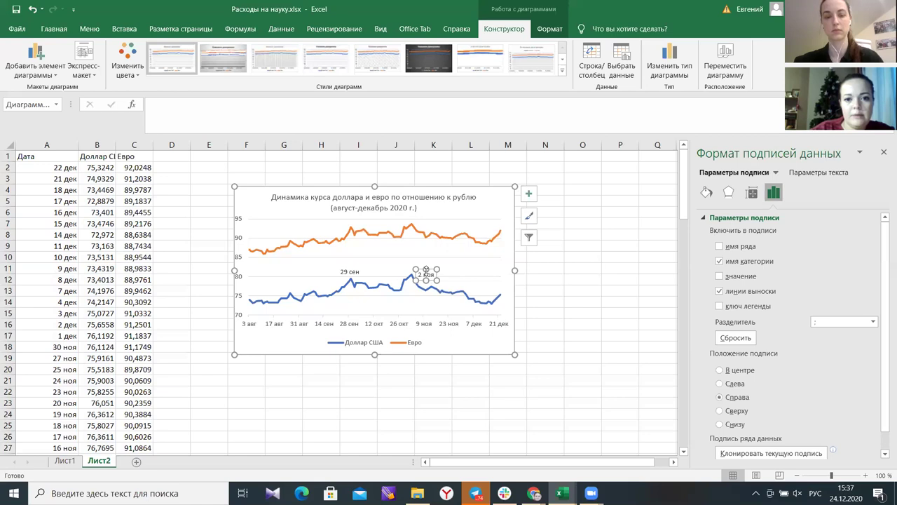
drag(417, 275, 403, 264)
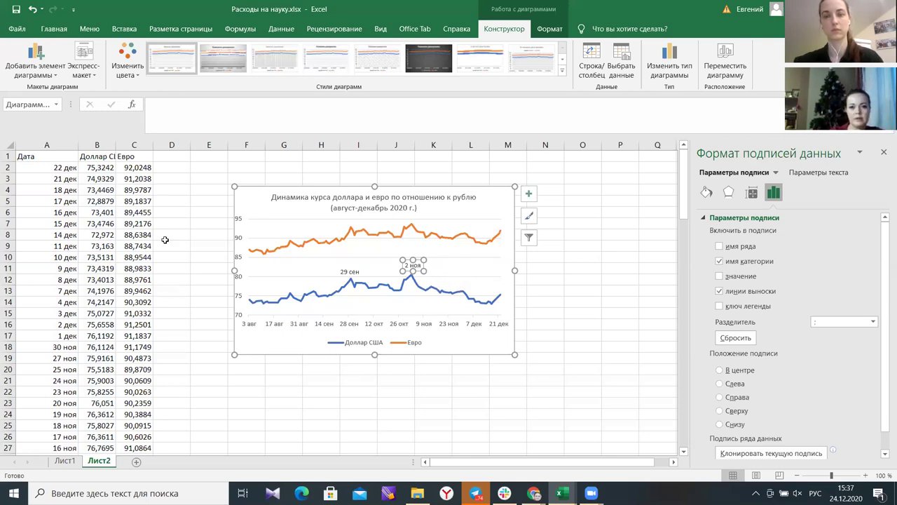
Widen the chart slightly towards the table and switch to the workbook "По возрастным группам.xls".
drag(234, 270, 218, 271)
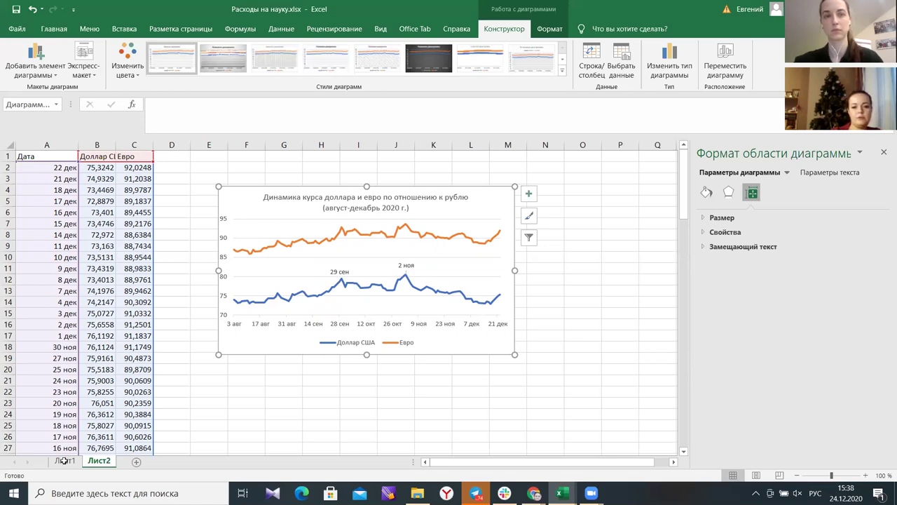
mouse_move(570, 488)
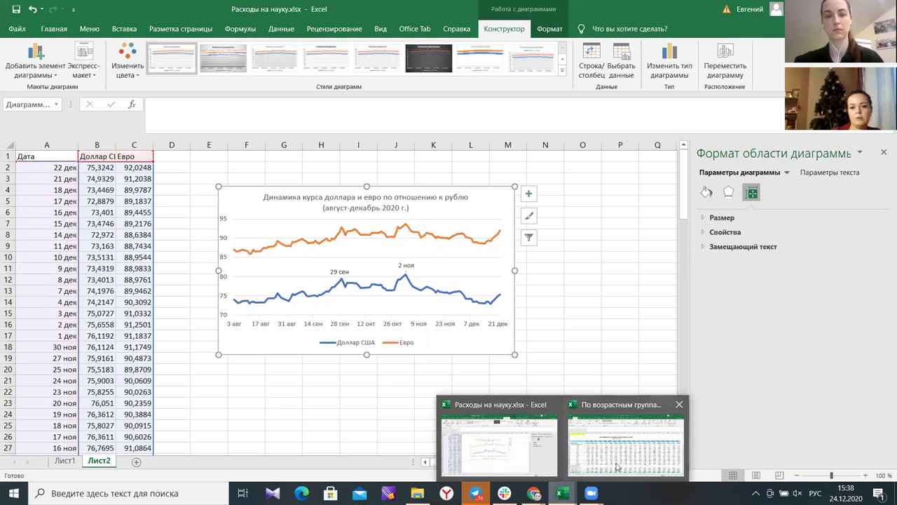
click(590, 450)
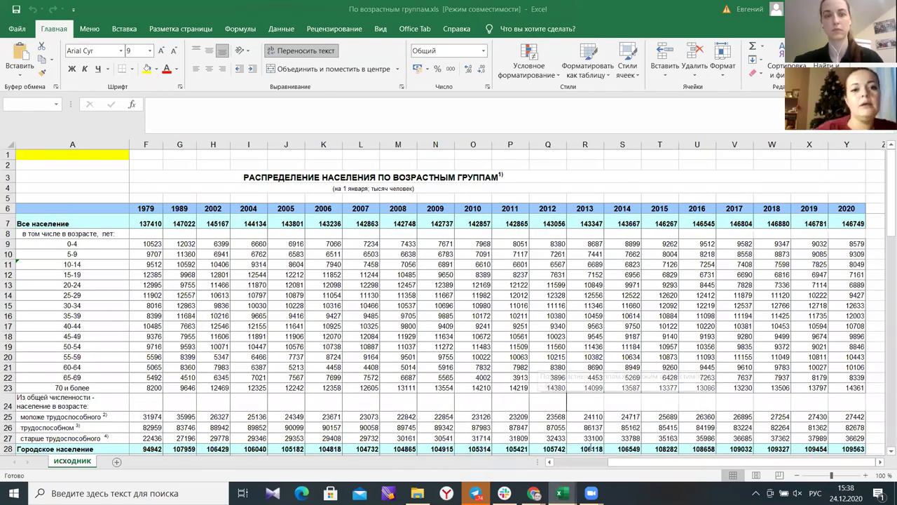
Look through the population table by age group, from the total population block down to the rural population block and footnotes.
scroll(344, 352, down, 1)
scroll(347, 337, down, 20)
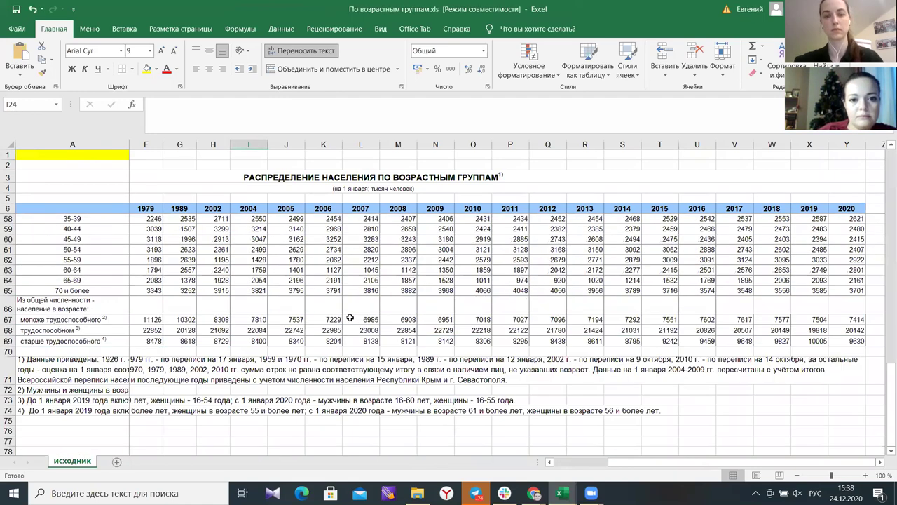
scroll(350, 317, up, 7)
scroll(351, 316, up, 15)
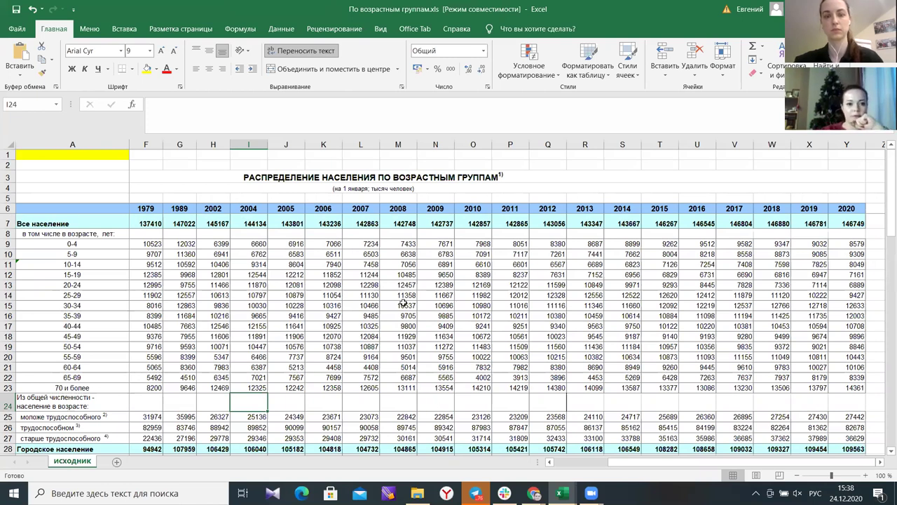
scroll(159, 276, down, 9)
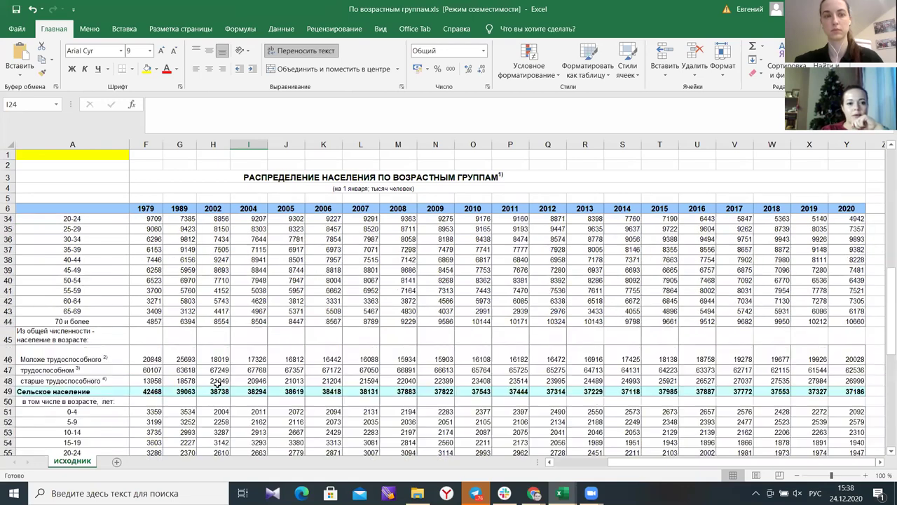
scroll(214, 380, down, 10)
scroll(215, 378, up, 12)
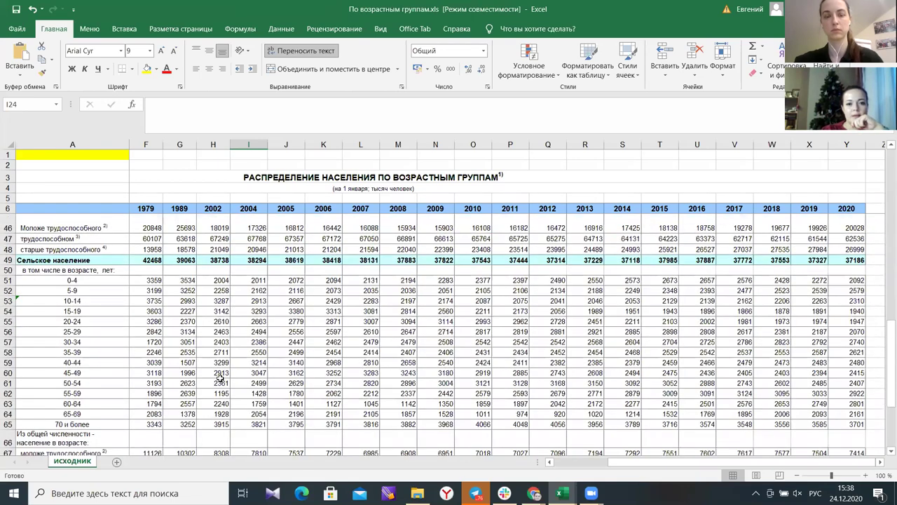
scroll(210, 362, up, 7)
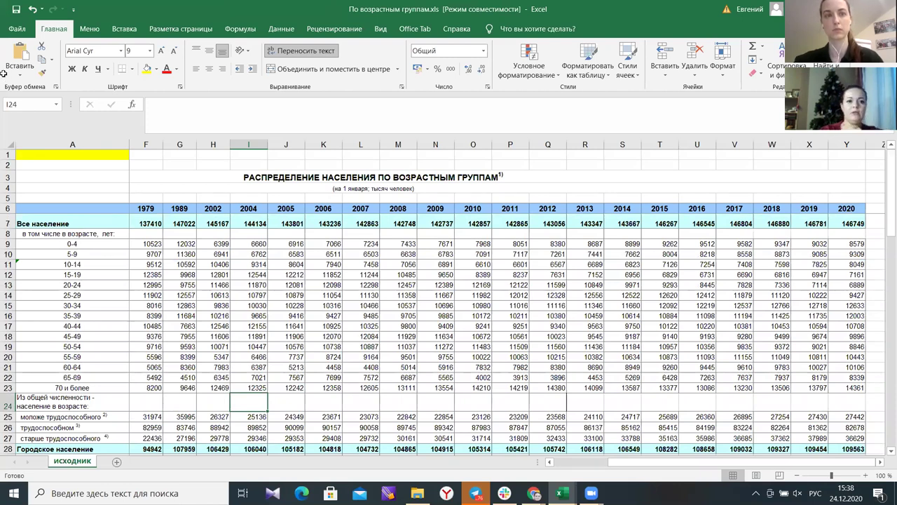
scroll(286, 350, down, 10)
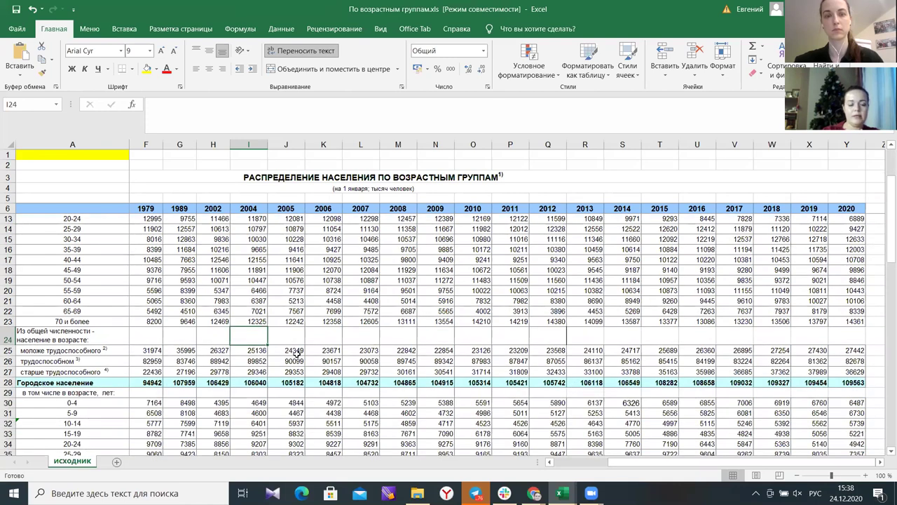
scroll(204, 290, up, 10)
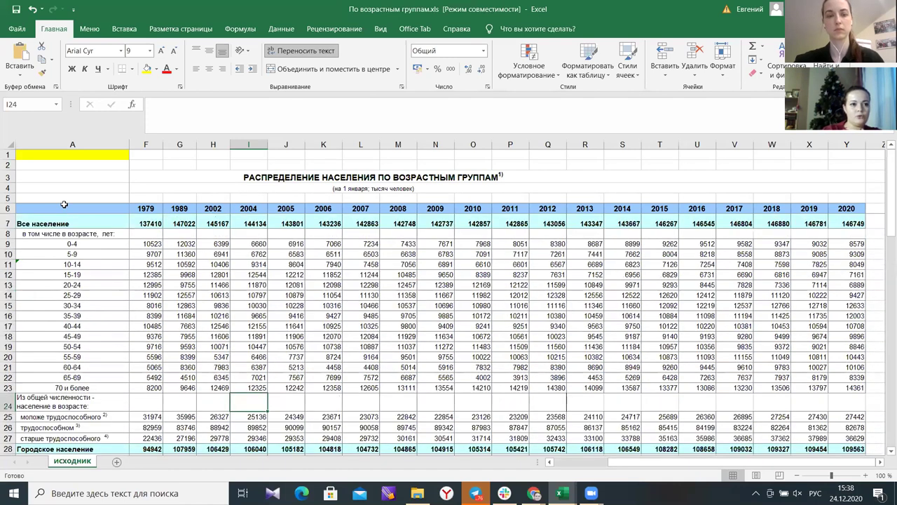
scroll(673, 331, down, 3)
scroll(672, 330, up, 3)
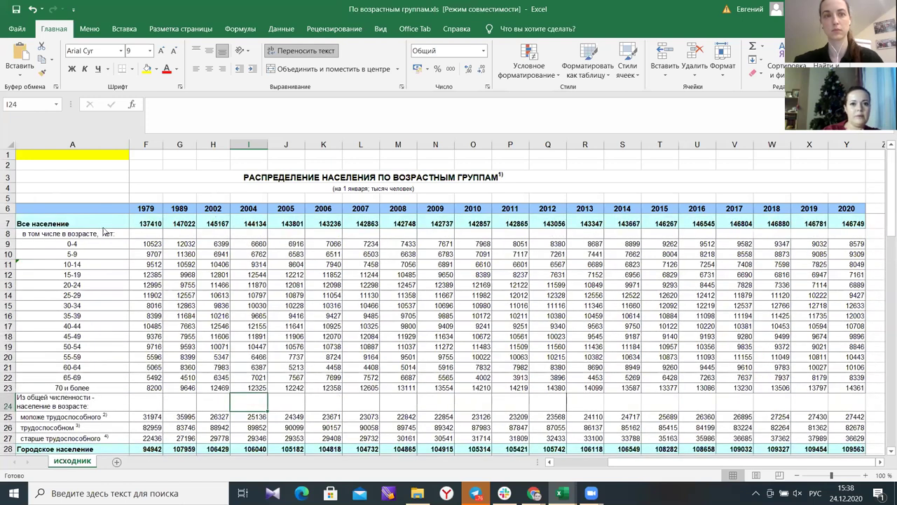
click(9, 145)
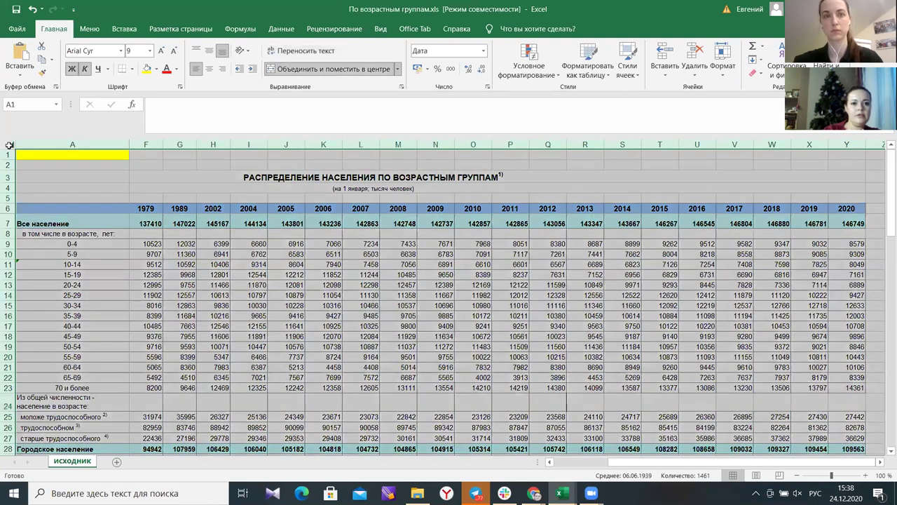
click(760, 74)
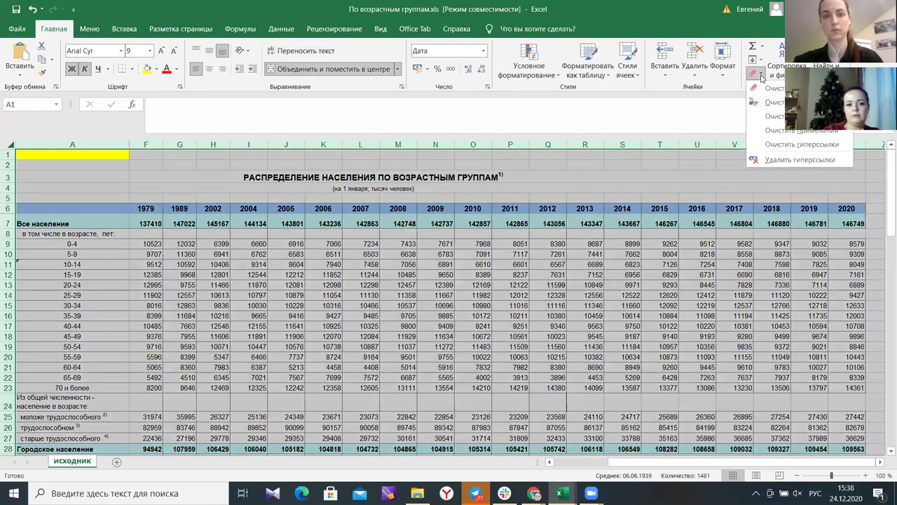
click(447, 225)
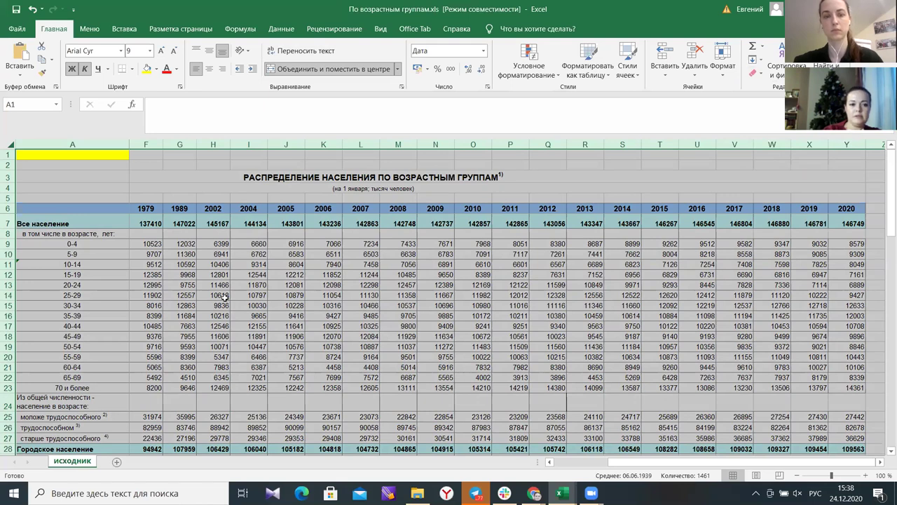
Add a blank sheet and create a copy of the sheet "исходник" at the end of the workbook.
click(115, 463)
right_click(63, 463)
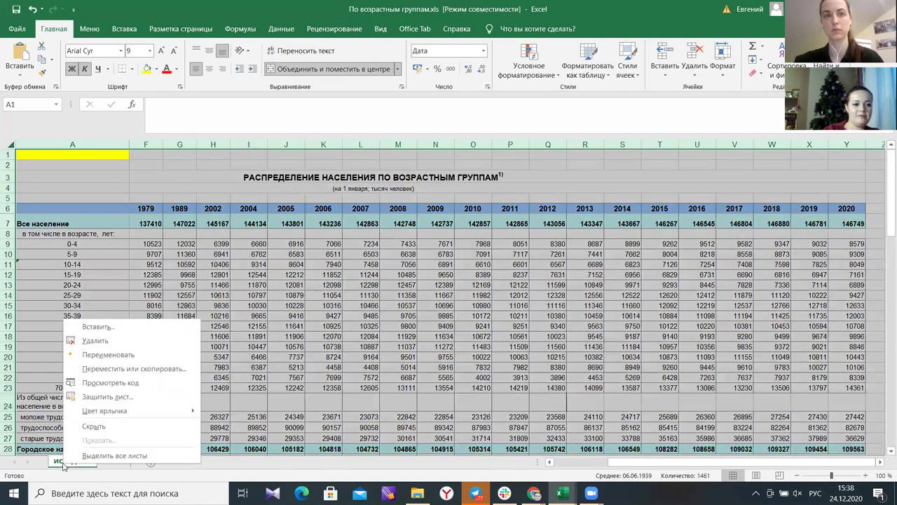
click(127, 369)
click(105, 366)
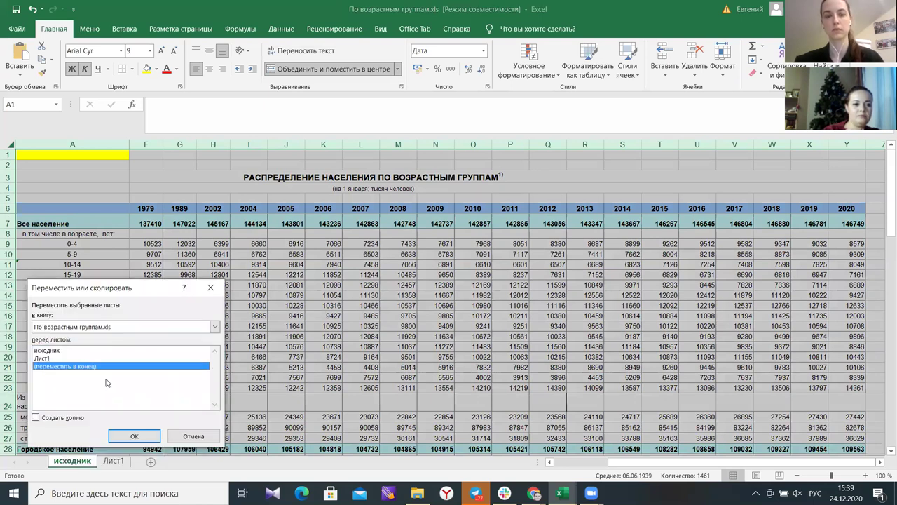
click(67, 418)
click(134, 436)
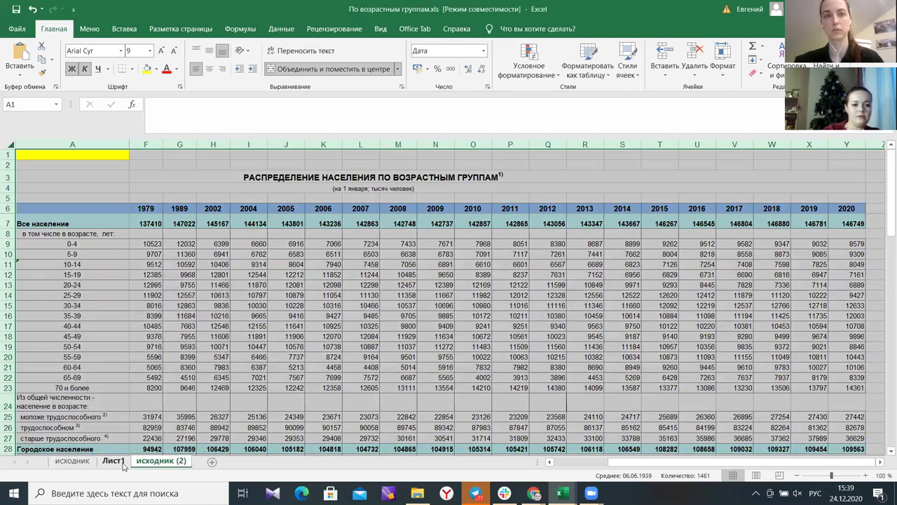
Move the copied sheet directly after "исходник" and rename it "рабочая".
drag(166, 464, 101, 465)
double_click(128, 461)
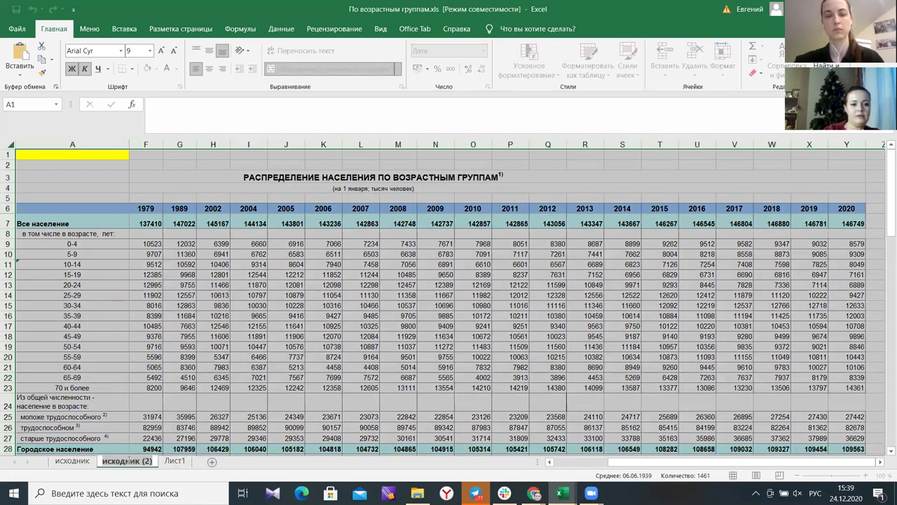
text(рабочая)
key(Return)
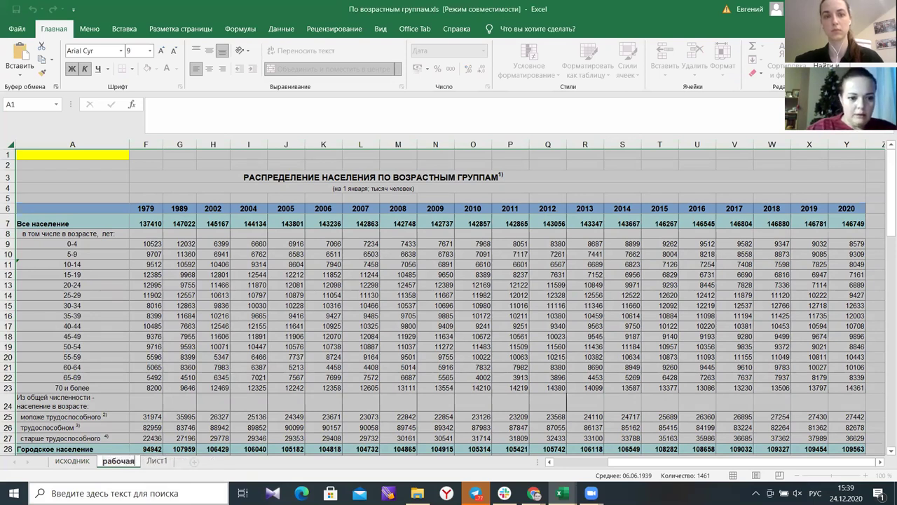
Clear all cell formatting from the entire sheet "рабочая", keeping its contents.
click(257, 267)
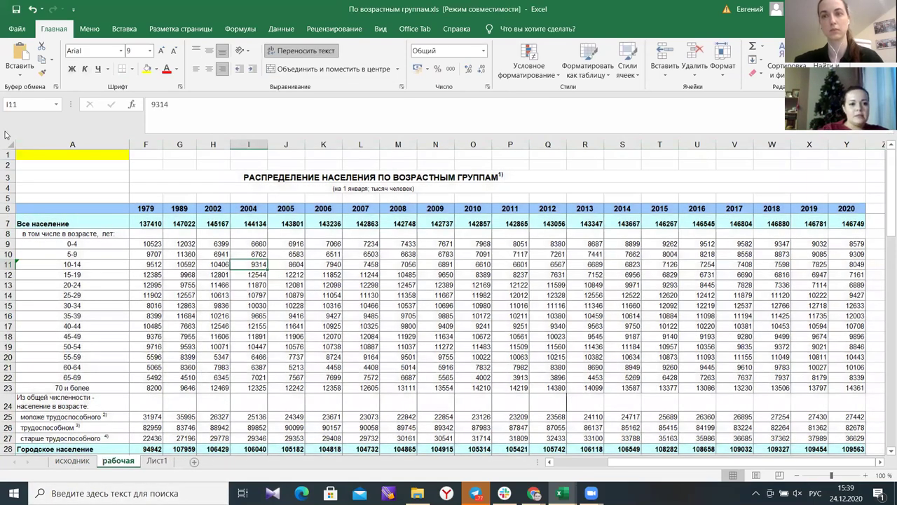
click(6, 146)
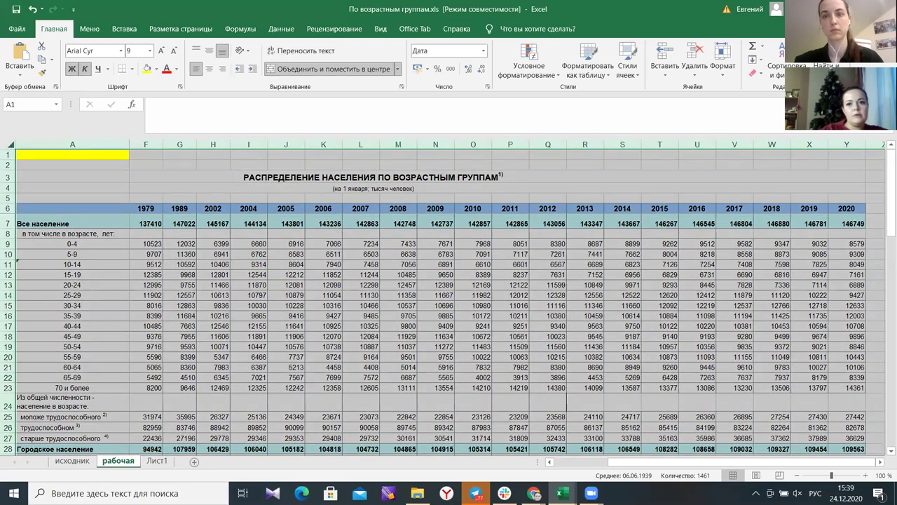
click(757, 74)
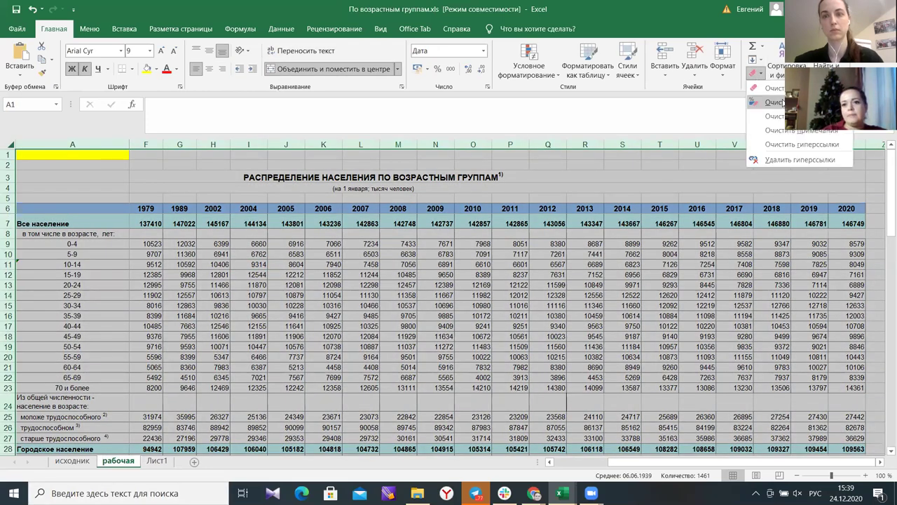
click(778, 102)
click(353, 316)
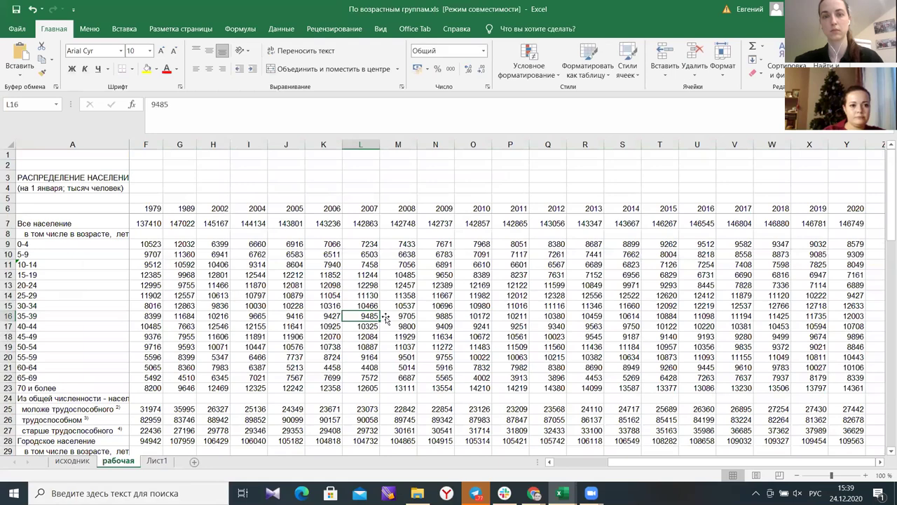
scroll(103, 271, down, 2)
scroll(103, 269, up, 2)
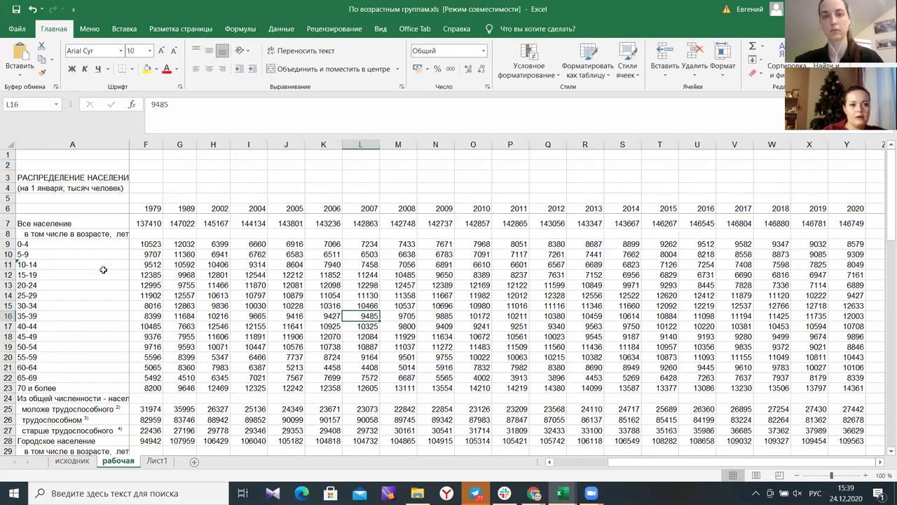
Delete rows 1 to 5 with the table title above the year headings on the sheet "рабочая".
scroll(103, 270, down, 4)
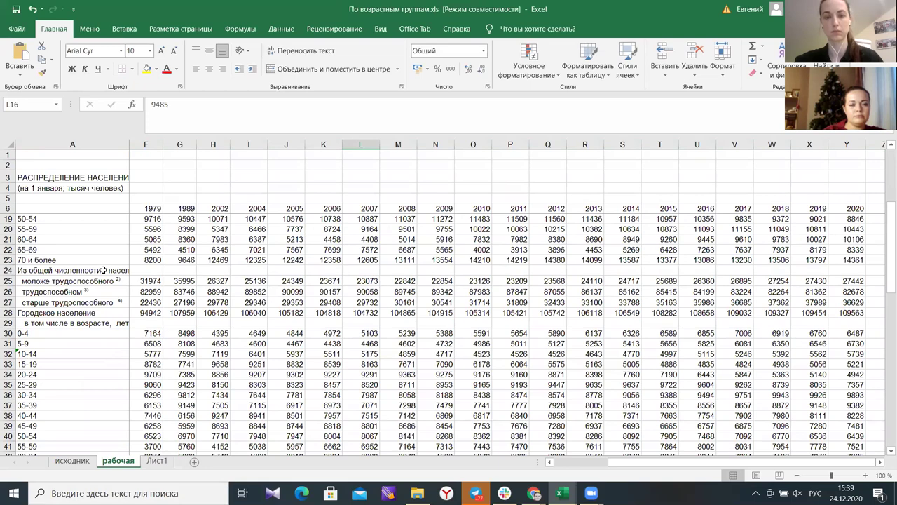
scroll(103, 270, up, 4)
scroll(103, 265, down, 4)
scroll(196, 181, down, 2)
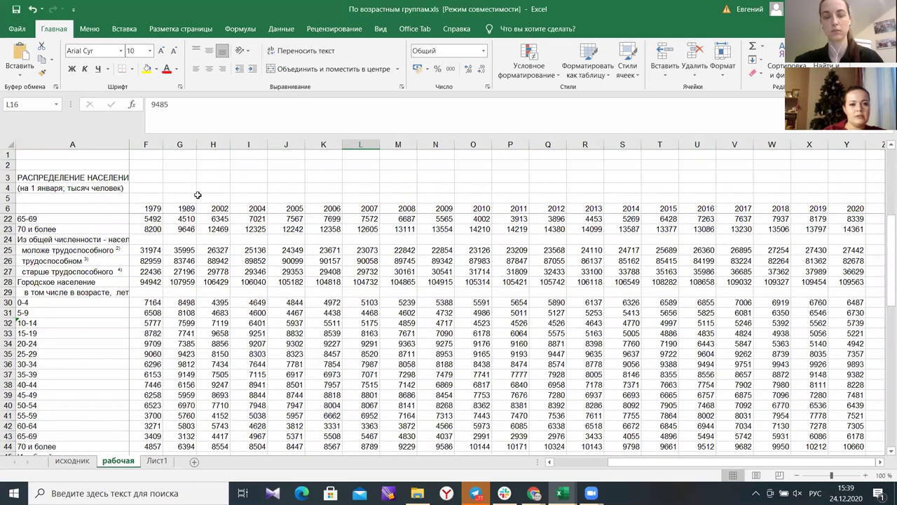
scroll(201, 275, up, 6)
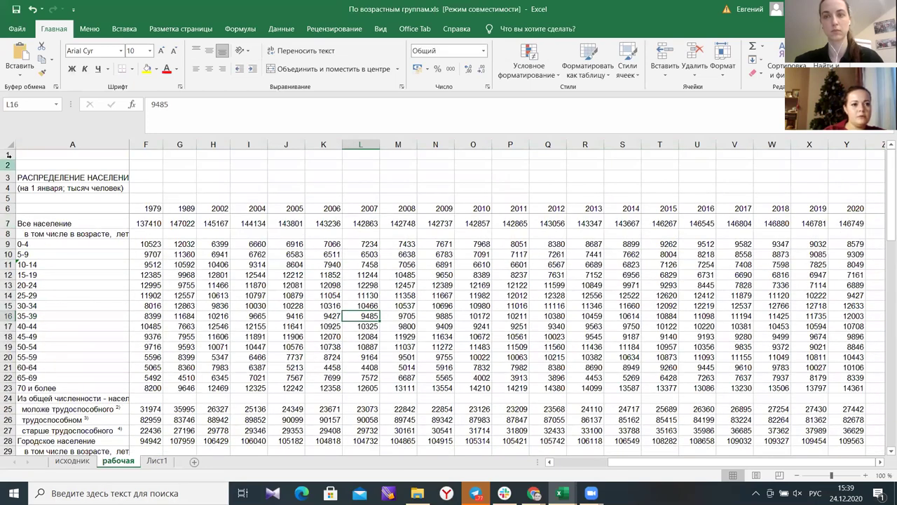
drag(9, 154, 8, 193)
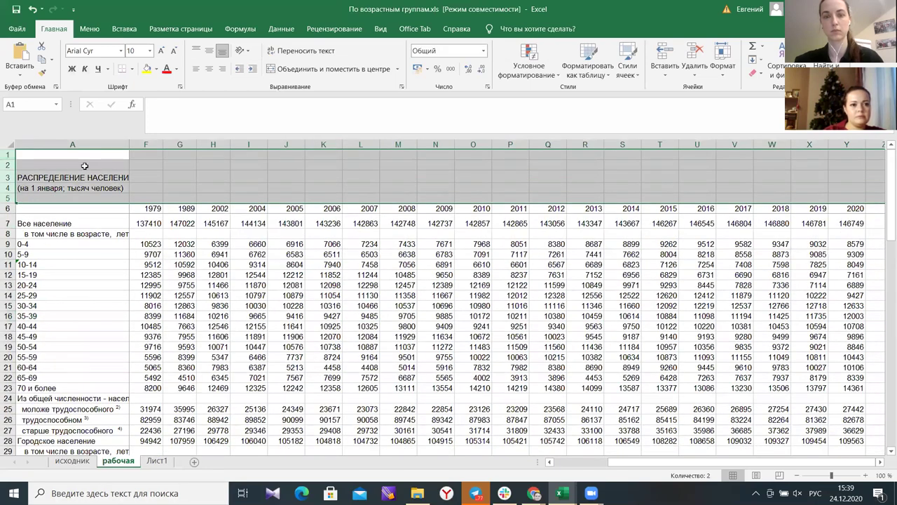
right_click(85, 170)
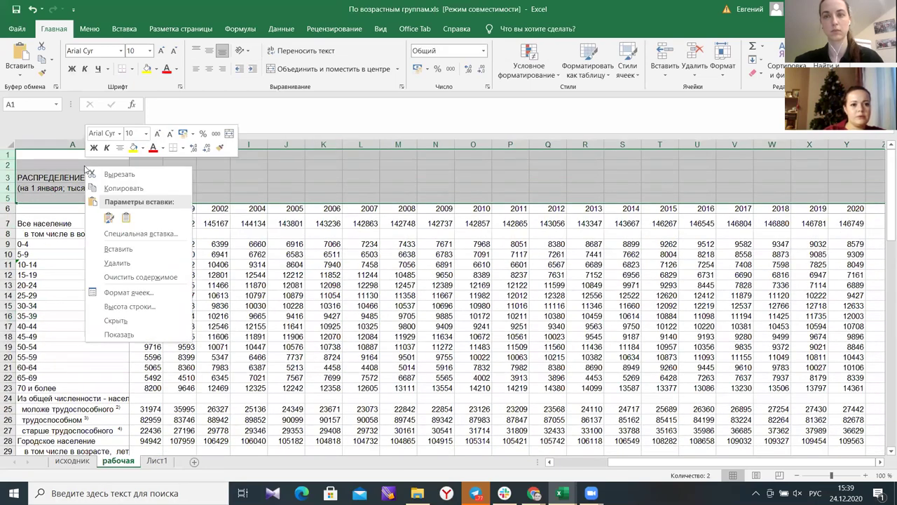
click(135, 260)
click(345, 224)
Examine the year heading row and the total, urban and rural population blocks down to the footnotes on "рабочая".
scroll(176, 168, down, 4)
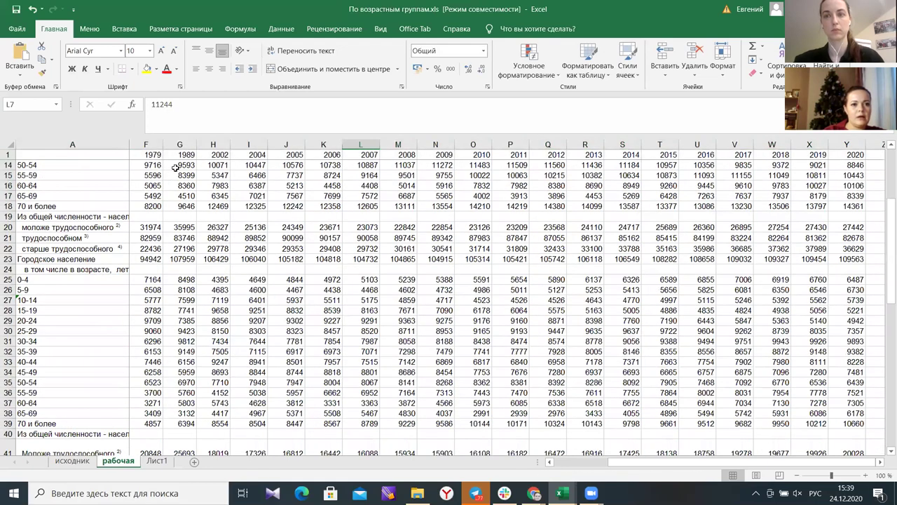
click(150, 154)
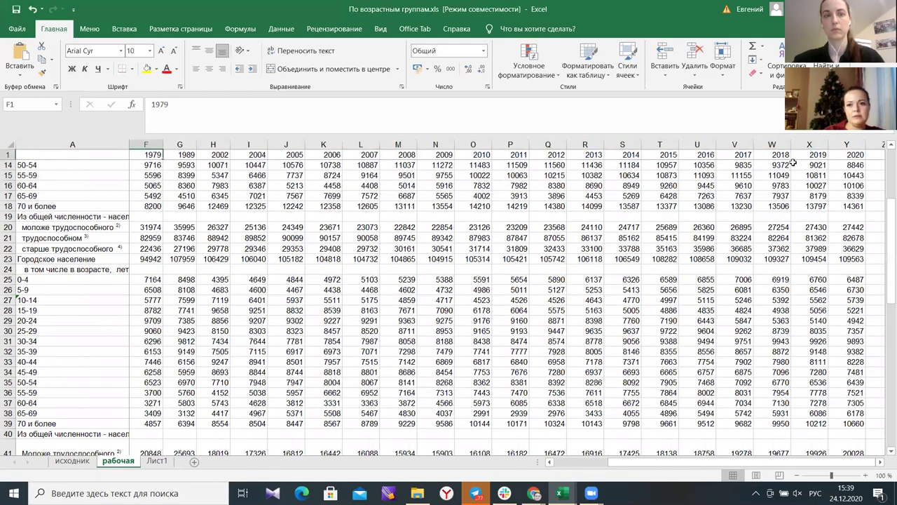
scroll(244, 233, up, 3)
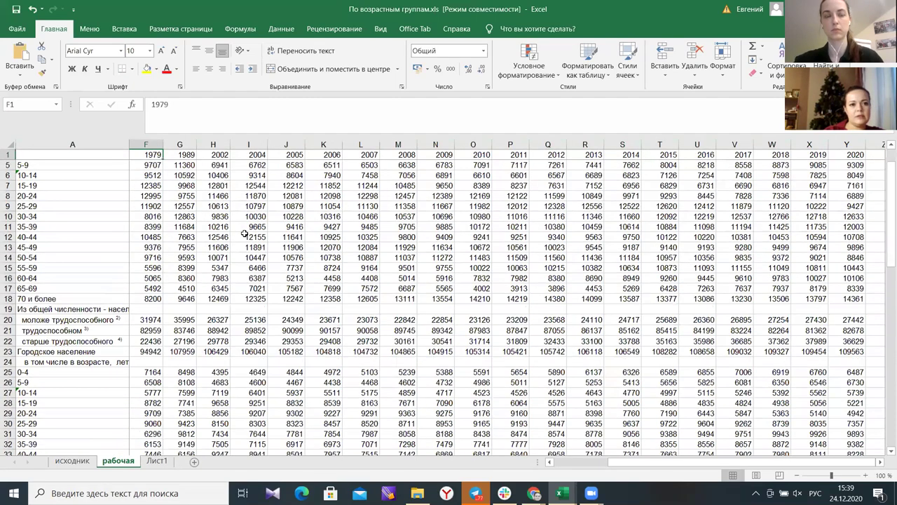
scroll(243, 234, down, 20)
scroll(244, 234, up, 15)
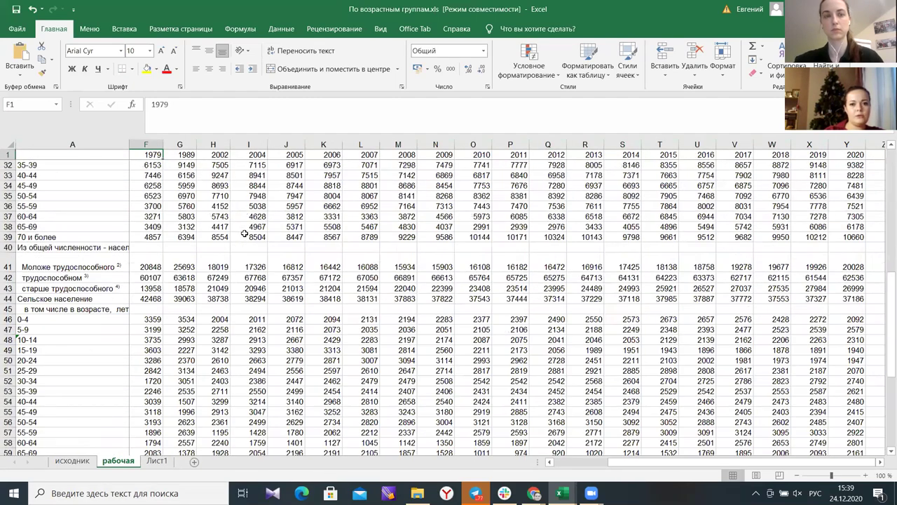
scroll(243, 234, up, 10)
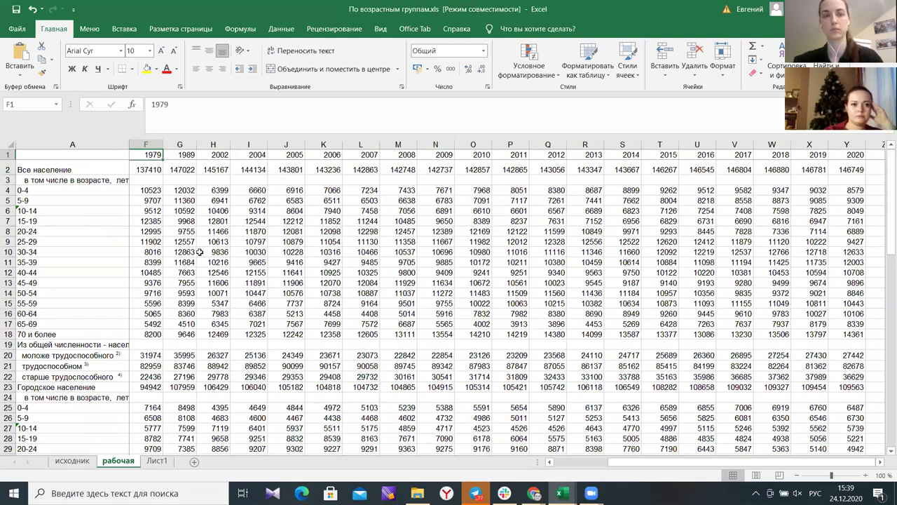
scroll(199, 238, down, 14)
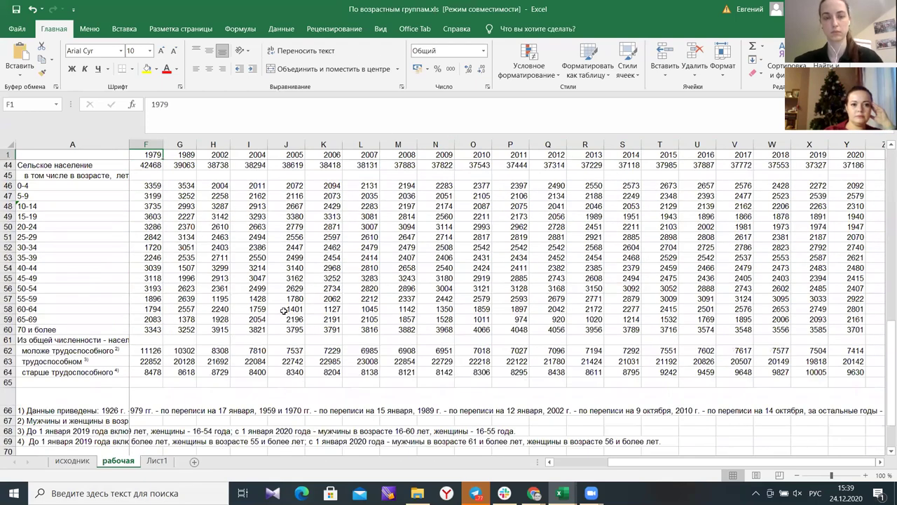
scroll(241, 312, up, 14)
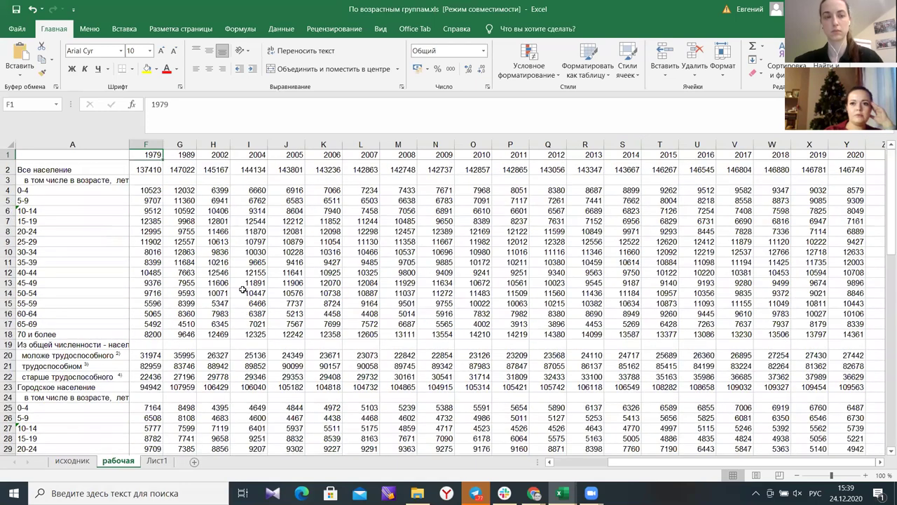
Unfreeze the panes on the sheet "рабочая".
click(379, 29)
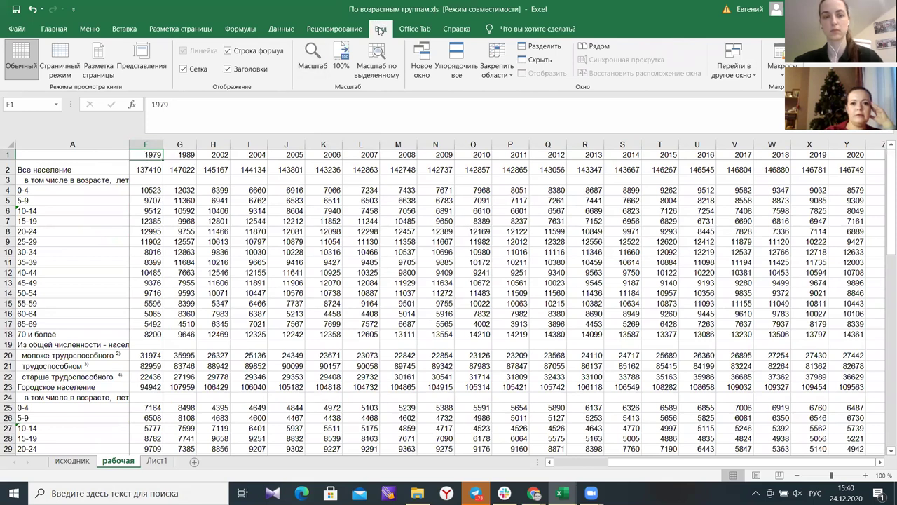
click(497, 70)
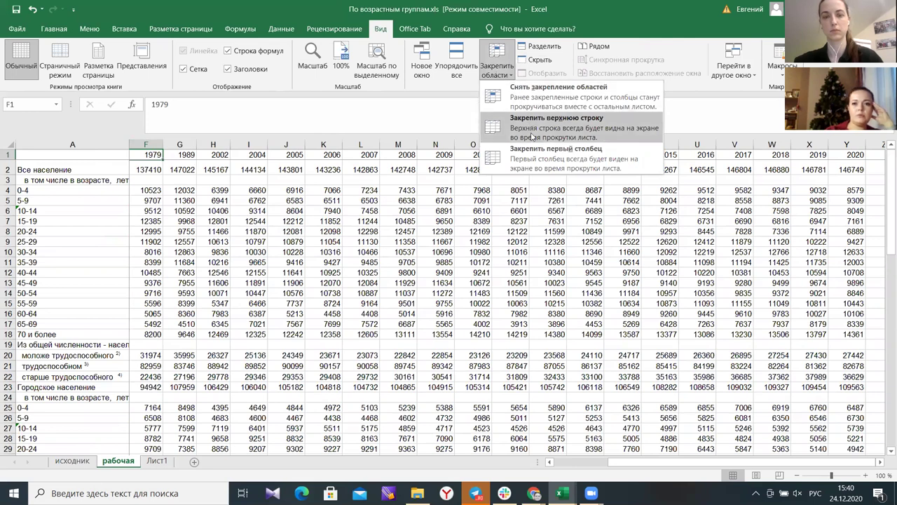
click(530, 94)
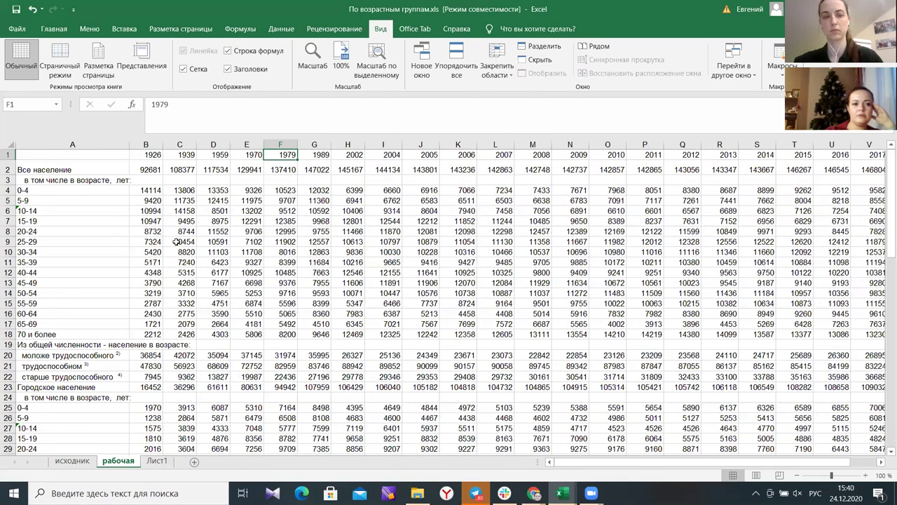
click(178, 241)
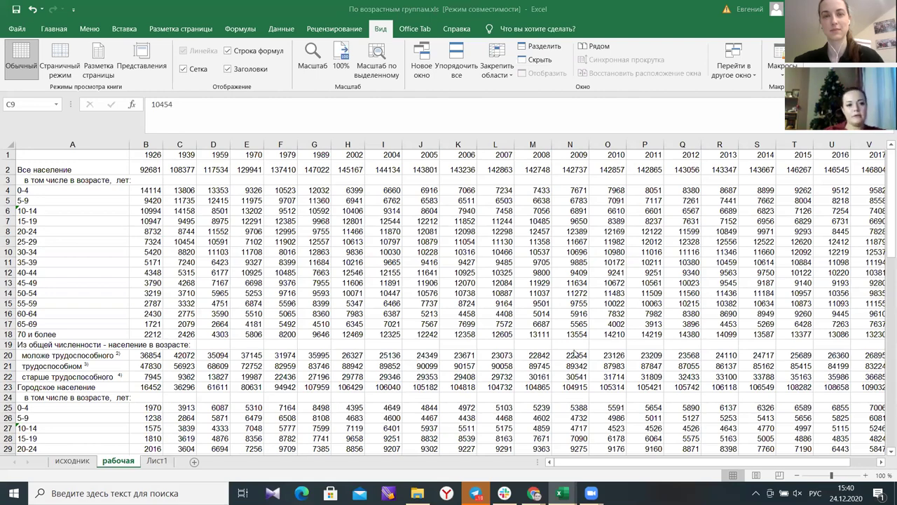
Examine the age-group rows from 0-4 to "70 и более" and the working-age categories below them on "рабочая".
scroll(450, 268, down, 9)
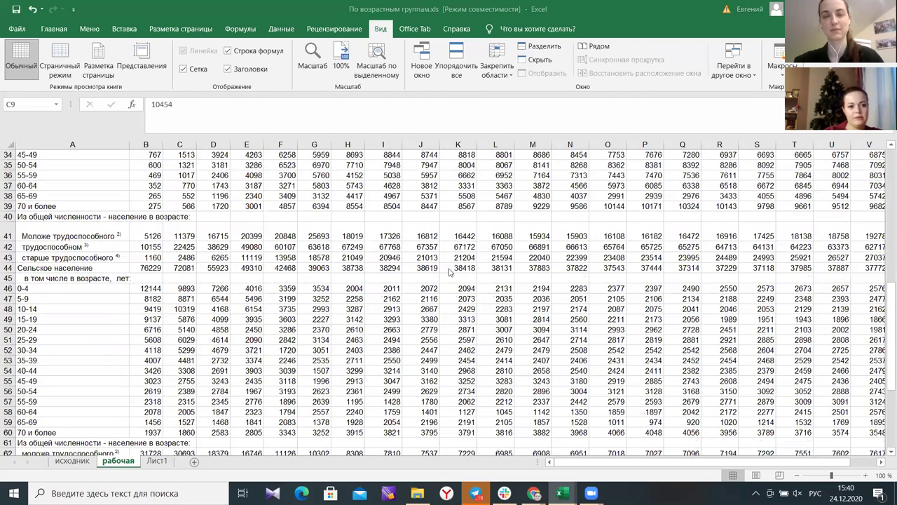
scroll(453, 273, up, 9)
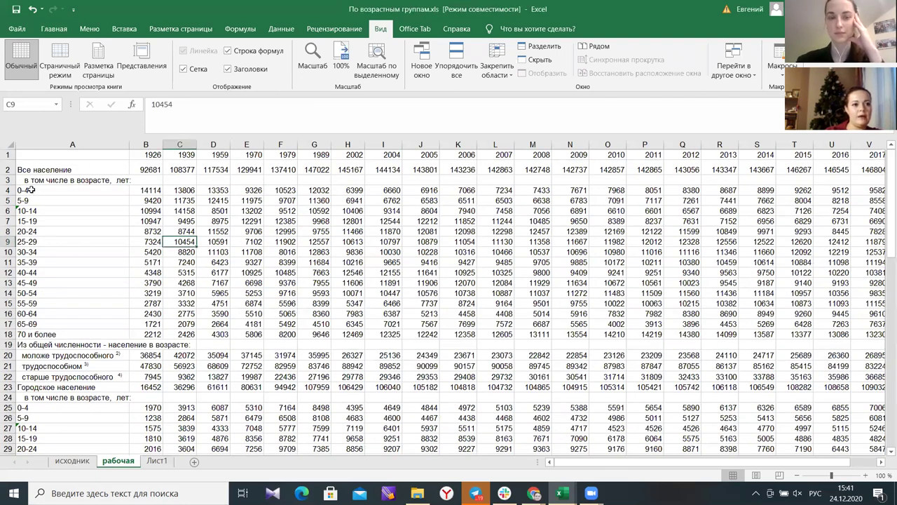
click(42, 190)
drag(45, 232, 63, 334)
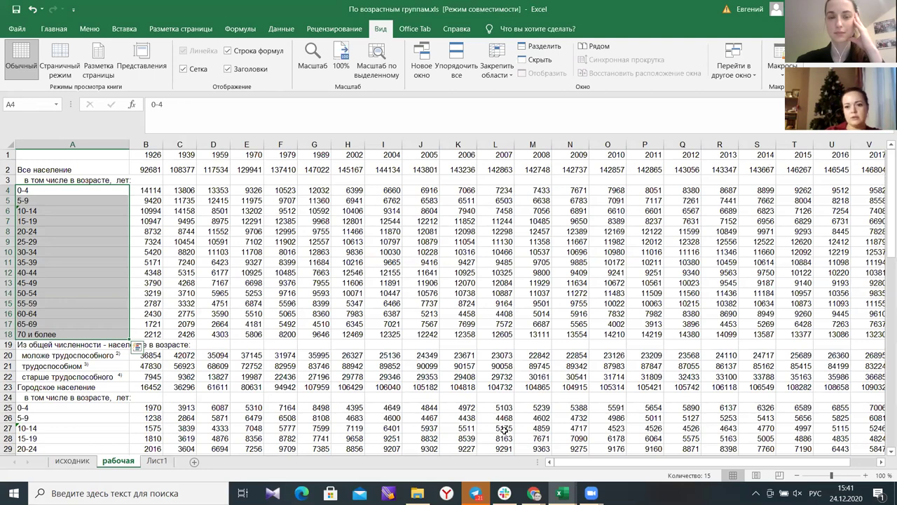
scroll(822, 465, right, 1)
scroll(560, 462, left, 1)
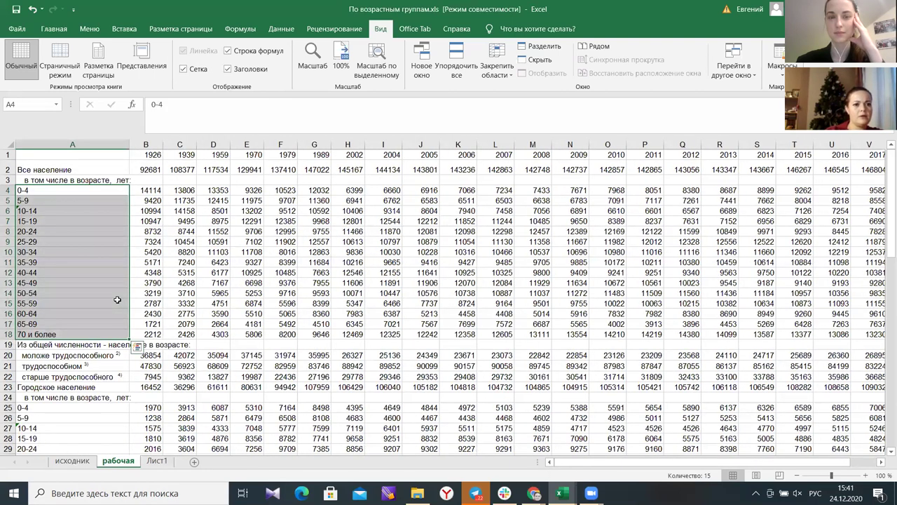
scroll(117, 299, down, 2)
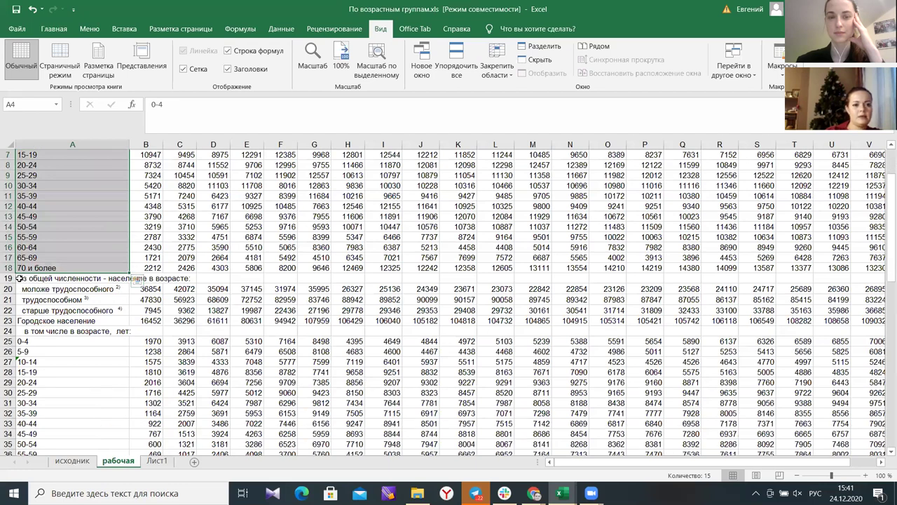
click(21, 278)
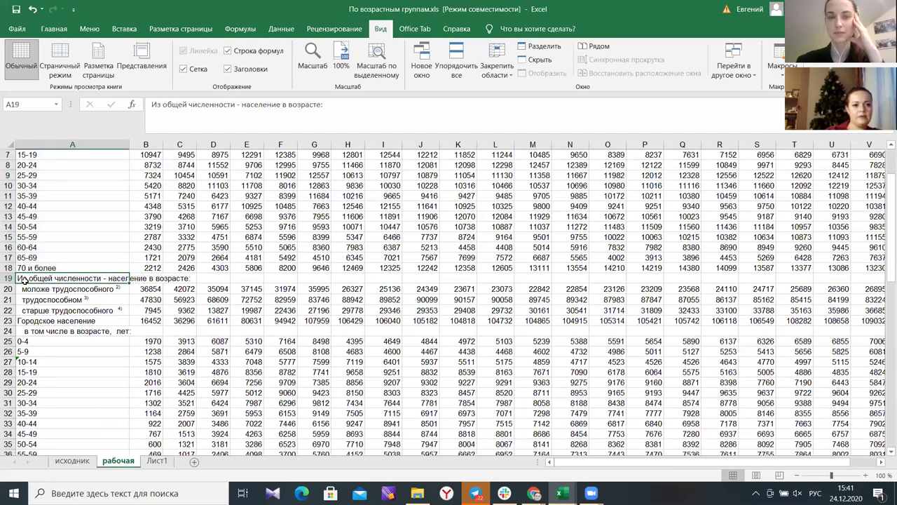
click(27, 289)
click(29, 301)
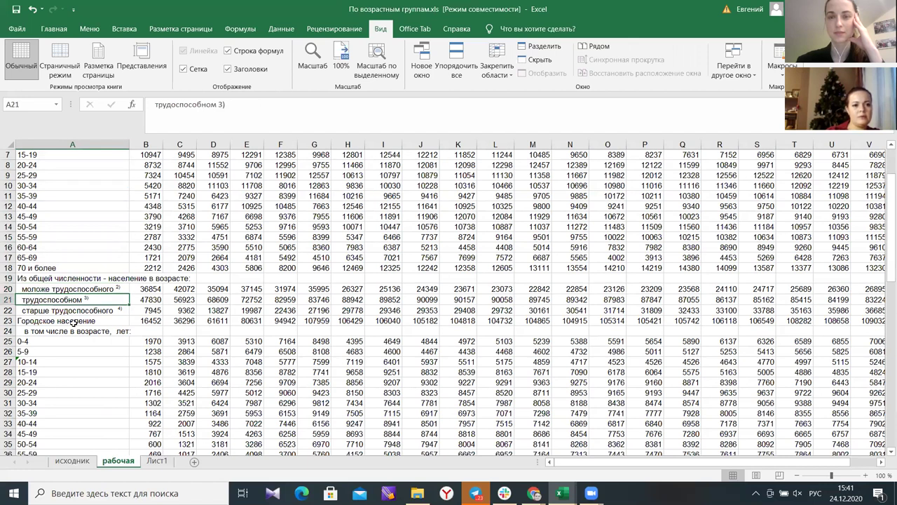
click(51, 311)
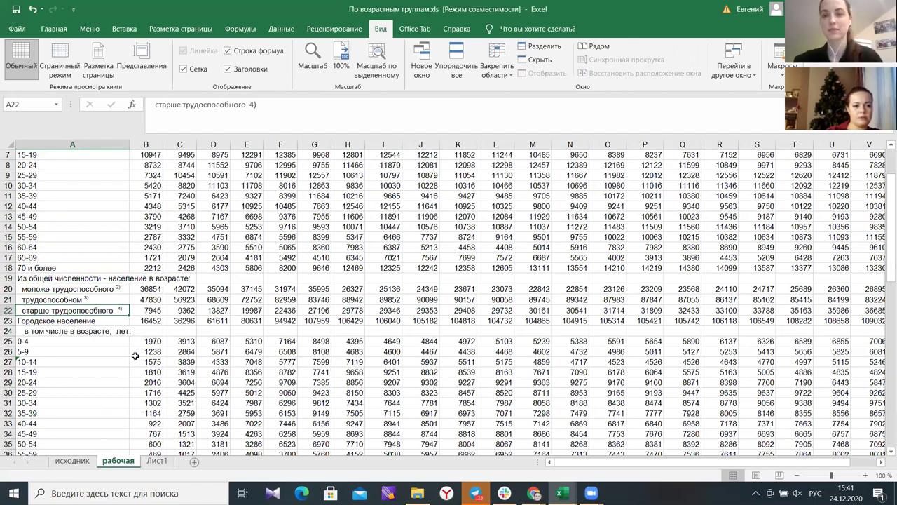
scroll(135, 355, down, 4)
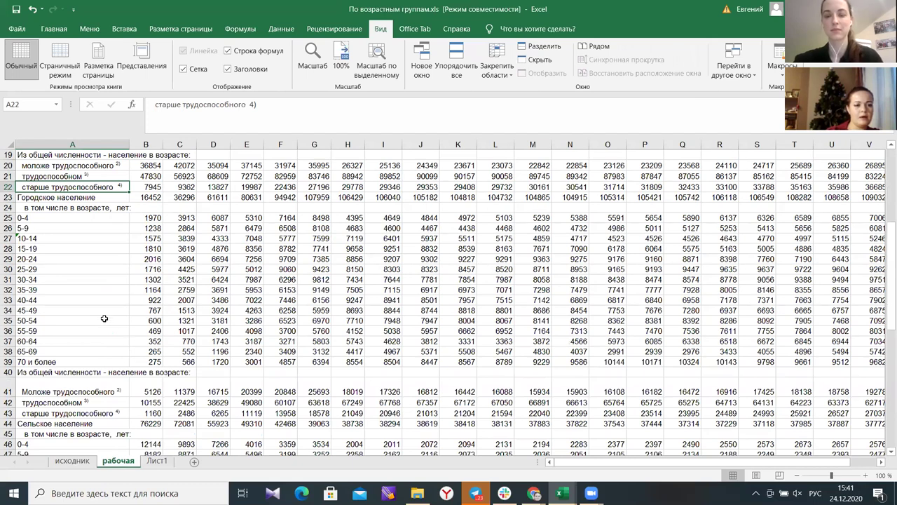
scroll(104, 308, up, 6)
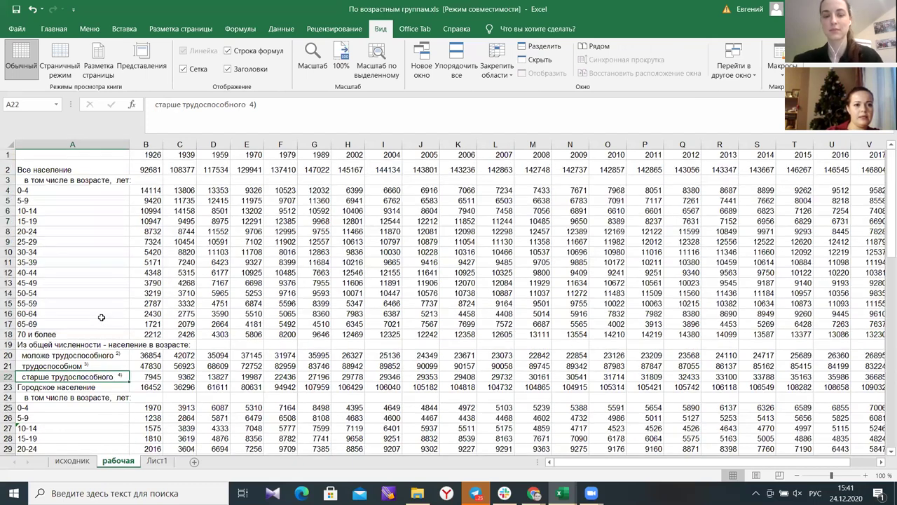
Compare the "Все население", "Городское население" and "Сельское население" blocks from the year headings down to the footnotes.
click(30, 170)
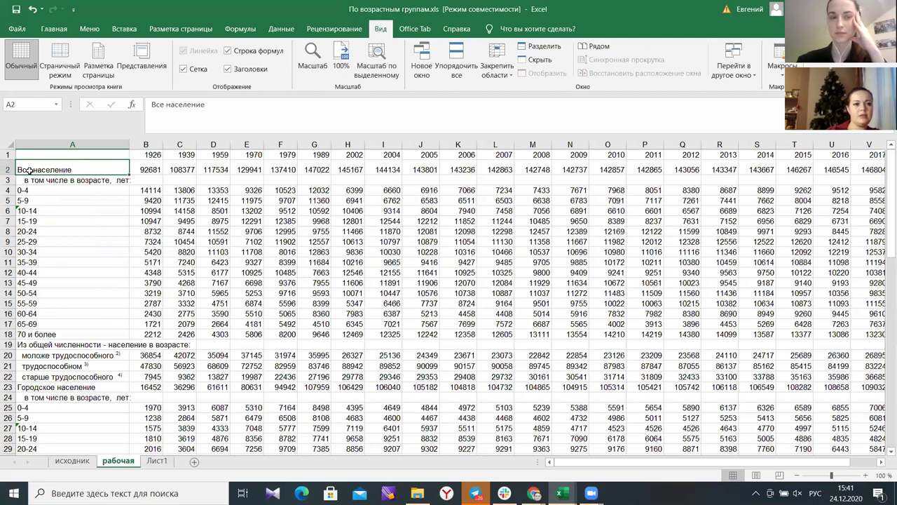
scroll(46, 295, down, 11)
scroll(45, 296, up, 5)
scroll(46, 296, up, 6)
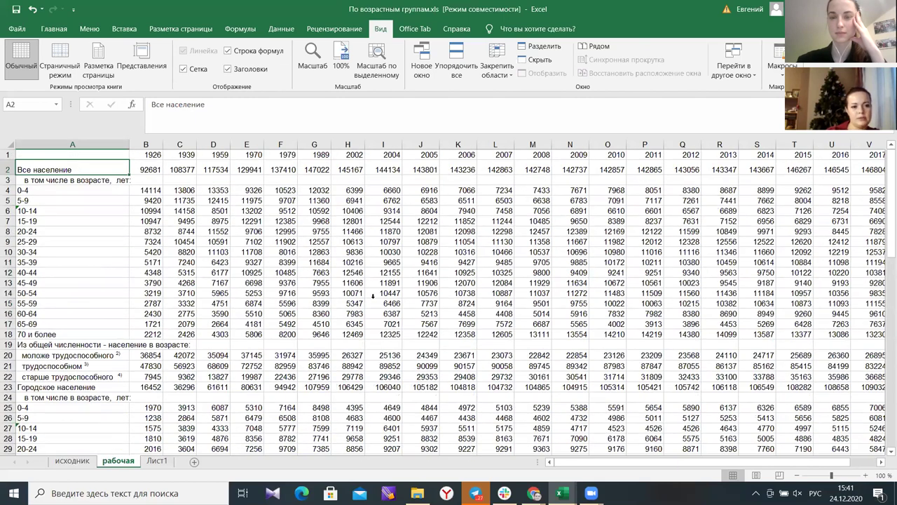
scroll(321, 353, down, 5)
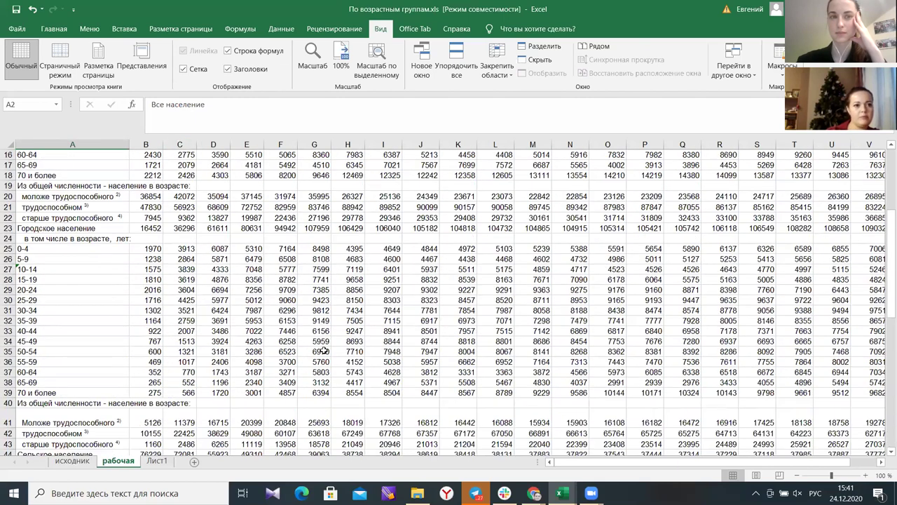
click(50, 230)
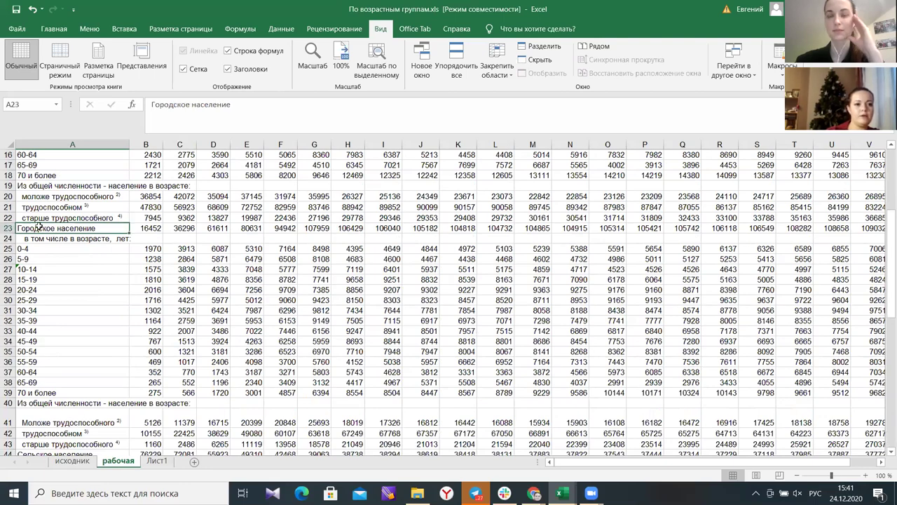
scroll(84, 361, down, 3)
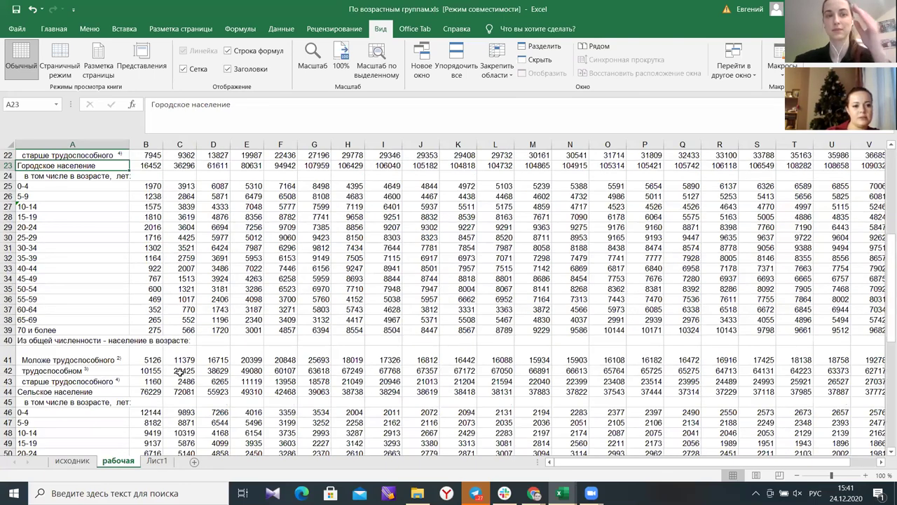
scroll(84, 361, down, 9)
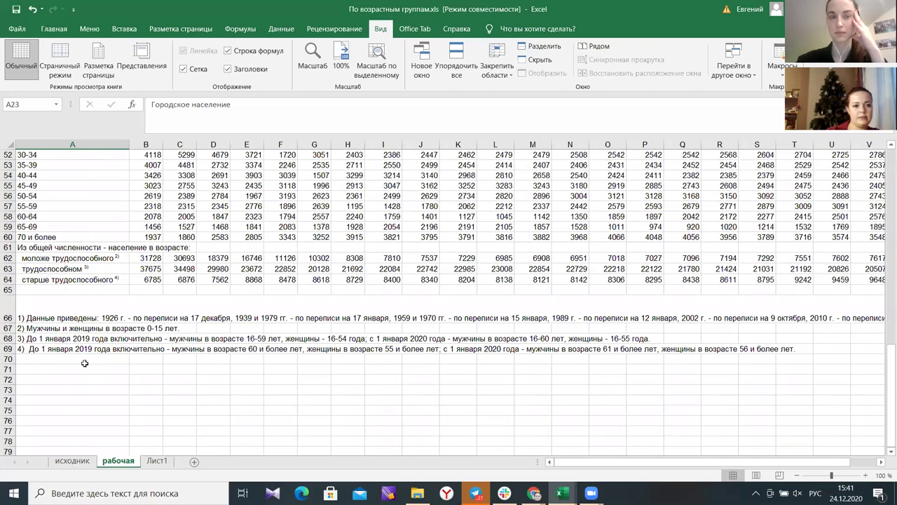
scroll(120, 362, up, 6)
scroll(120, 362, up, 11)
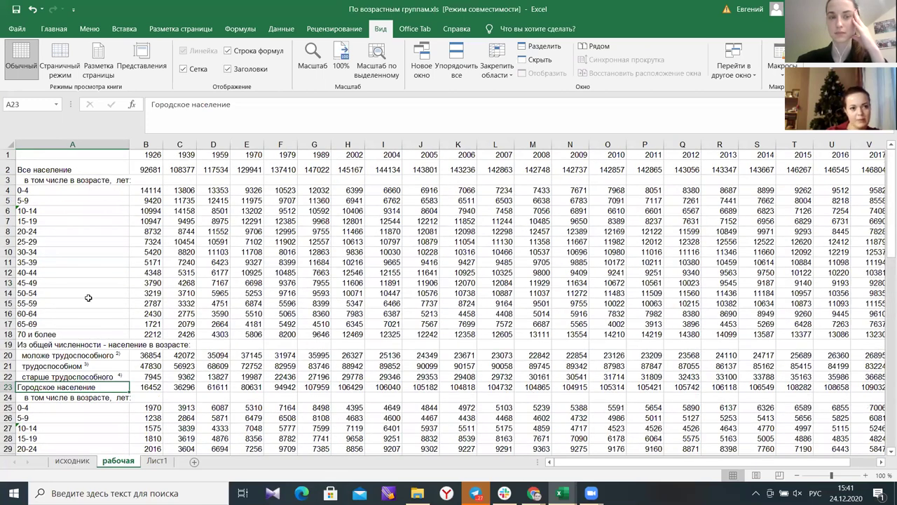
scroll(395, 315, down, 4)
scroll(395, 313, down, 10)
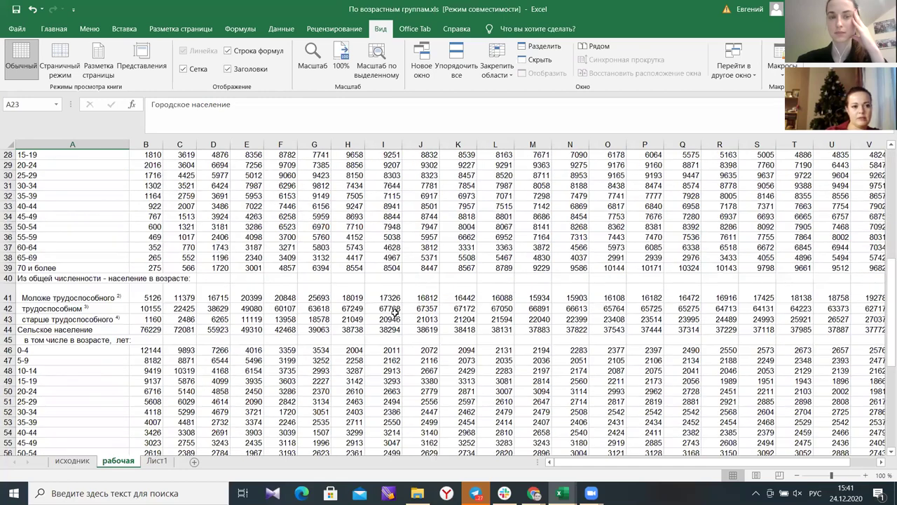
scroll(392, 310, up, 12)
scroll(391, 309, up, 2)
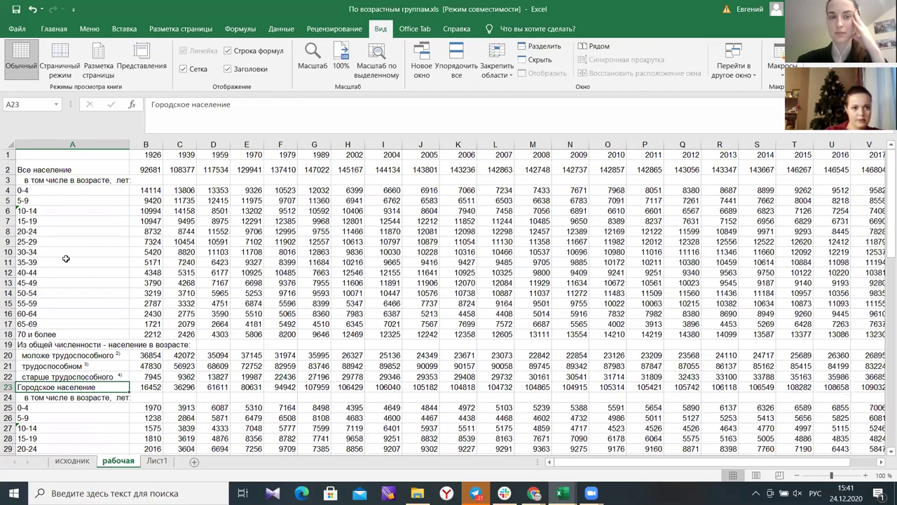
click(22, 156)
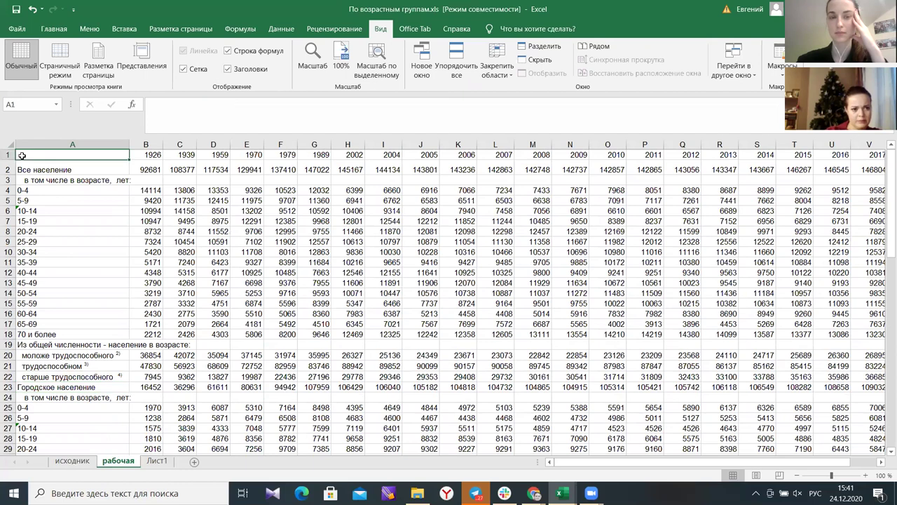
drag(22, 156, 59, 374)
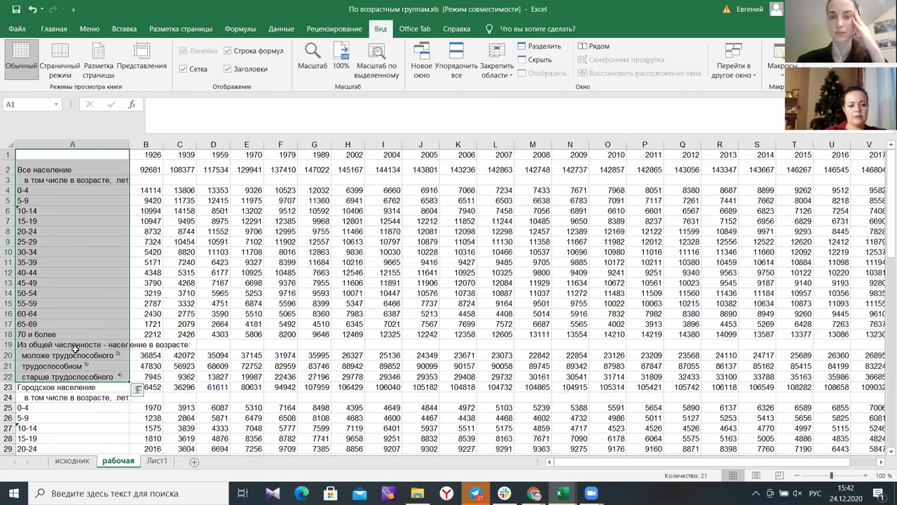
key(ctrl+shift+Right)
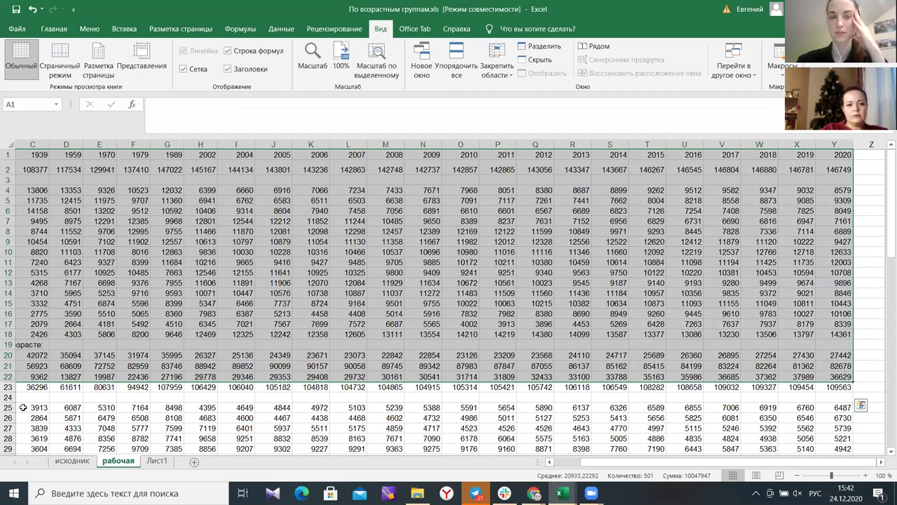
key(ctrl+c)
drag(637, 467, 527, 470)
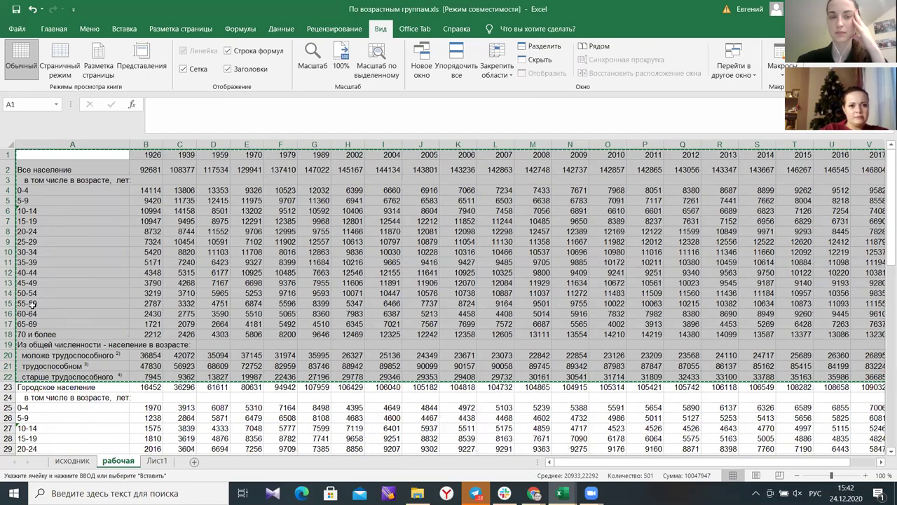
click(65, 284)
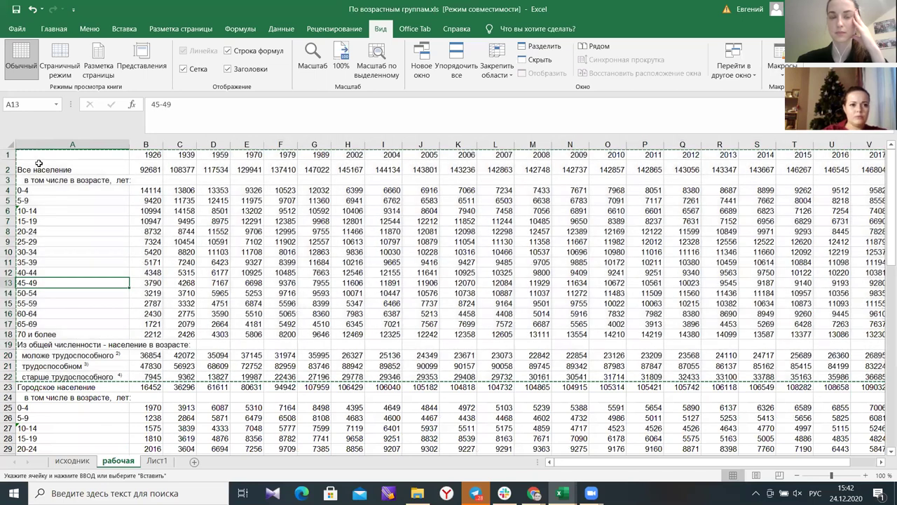
Delete the cells A2:Y22 holding the "Все население" block, shifting the remaining cells up.
drag(40, 167, 73, 333)
drag(79, 367, 79, 373)
key(ctrl+shift+Right)
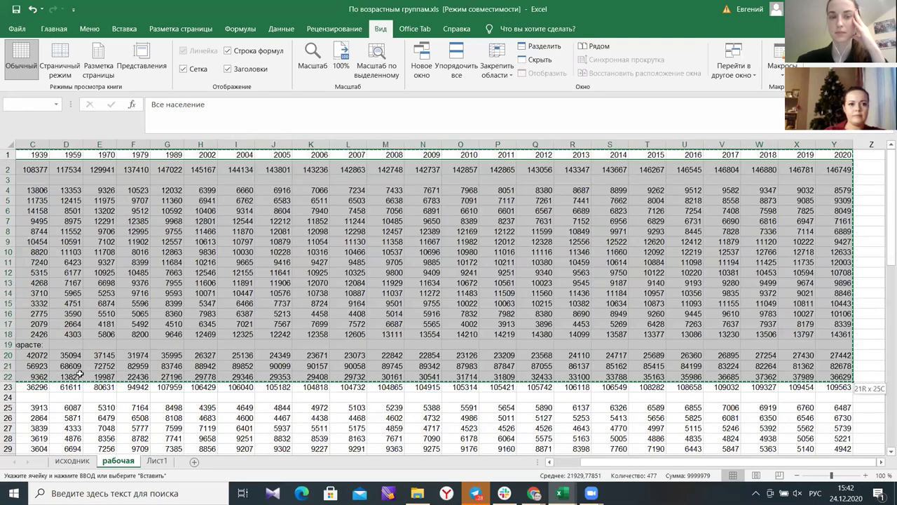
right_click(337, 236)
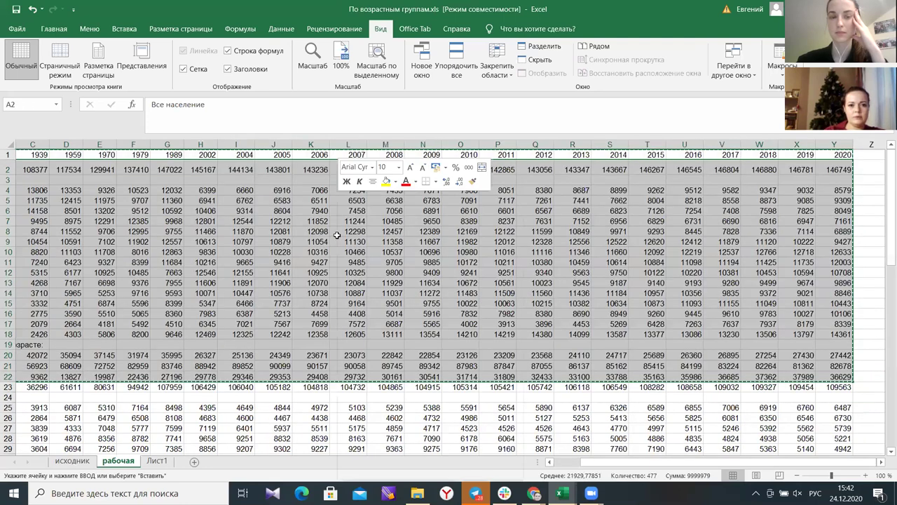
click(442, 313)
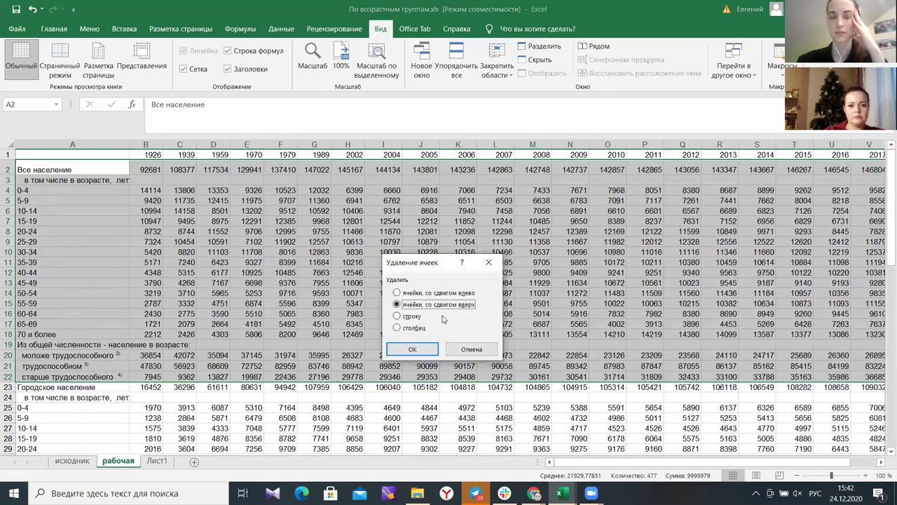
click(408, 350)
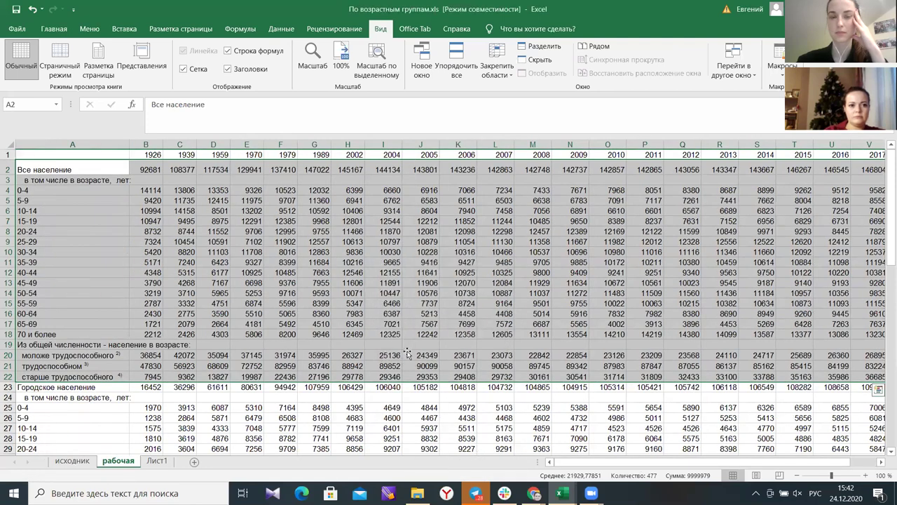
click(211, 416)
Clear the contents of rows 45 to 49, which hold the footnotes below the table.
scroll(94, 241, down, 10)
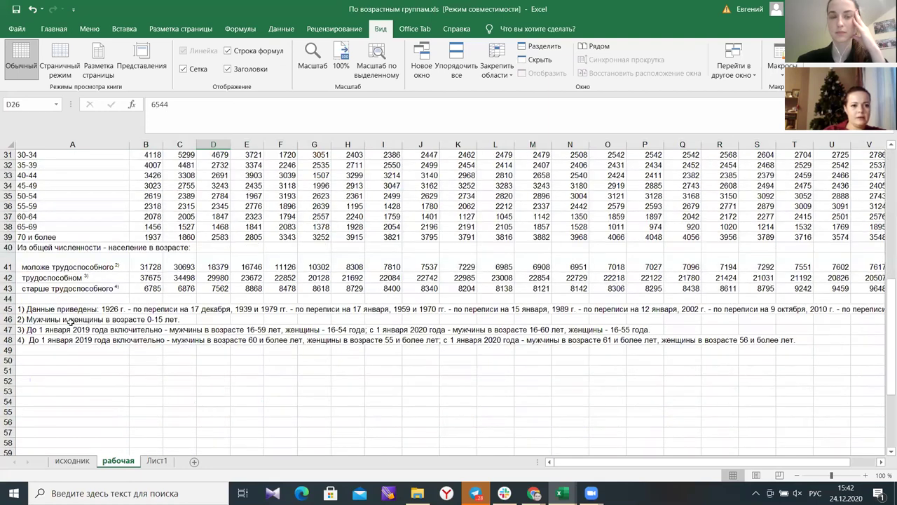
drag(8, 309, 12, 344)
key(Delete)
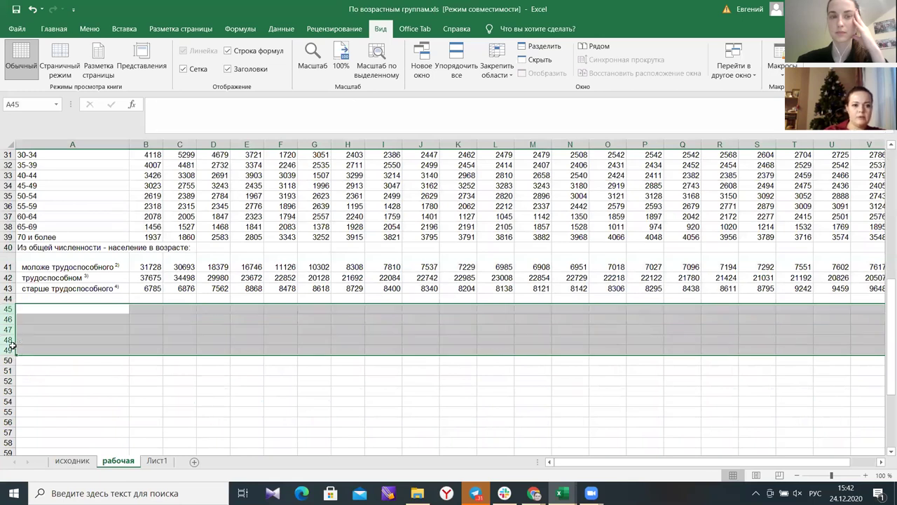
scroll(73, 359, up, 3)
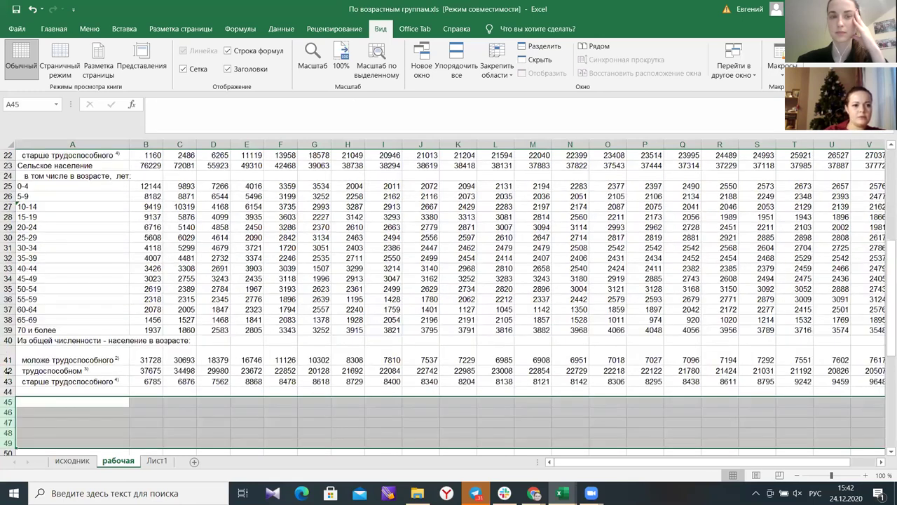
Clear the contents of rows 40 to 43, which hold the working-age categories of the "Сельское население" block.
drag(7, 341, 8, 379)
key(Delete)
scroll(7, 378, up, 1)
click(213, 423)
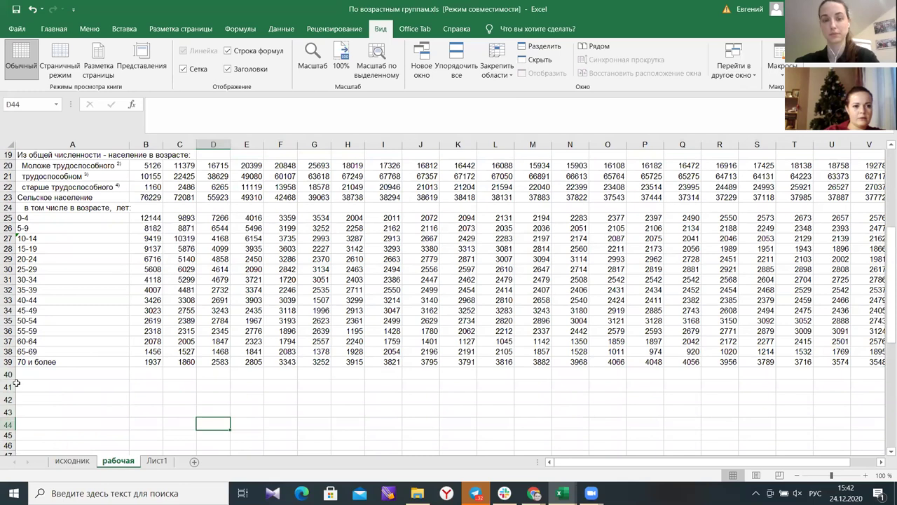
Delete rows 19 to 22, which hold the working-age categories of the "Городское население" block.
scroll(7, 309, up, 1)
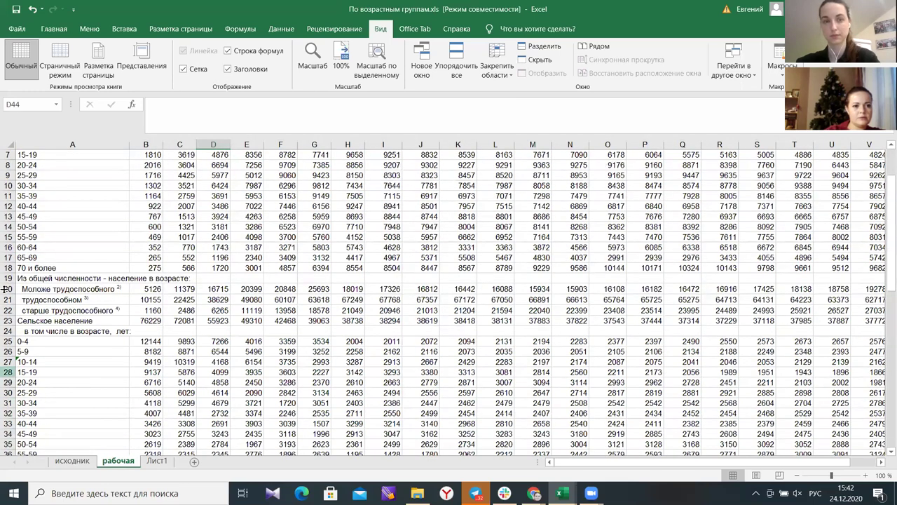
drag(8, 278, 8, 300)
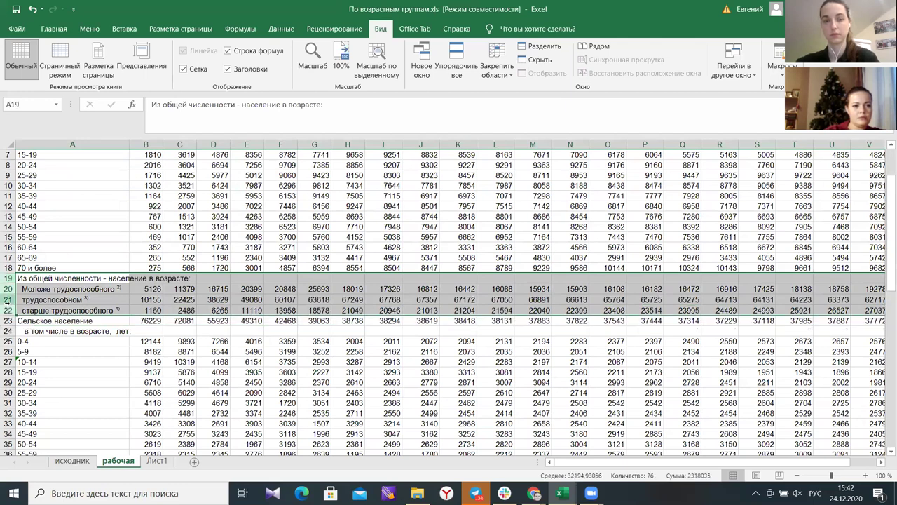
right_click(8, 302)
right_click(153, 300)
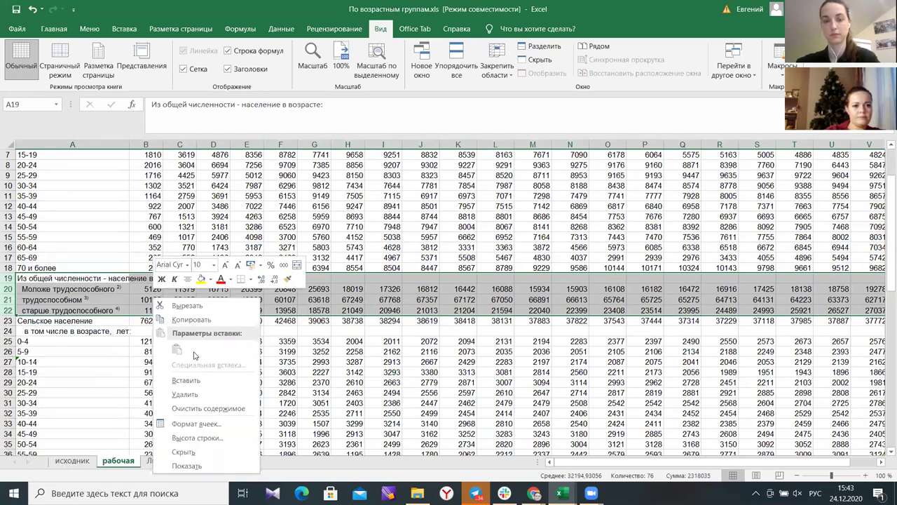
click(195, 395)
click(63, 320)
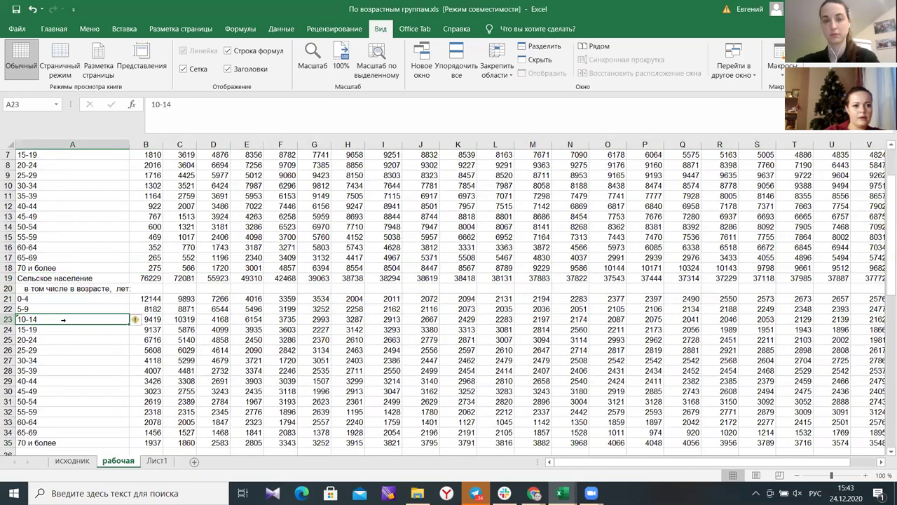
Delete the "в том числе в возрасте, лет:" rows beneath both the "Сельское население" and "Городское население" headings.
click(8, 288)
right_click(8, 288)
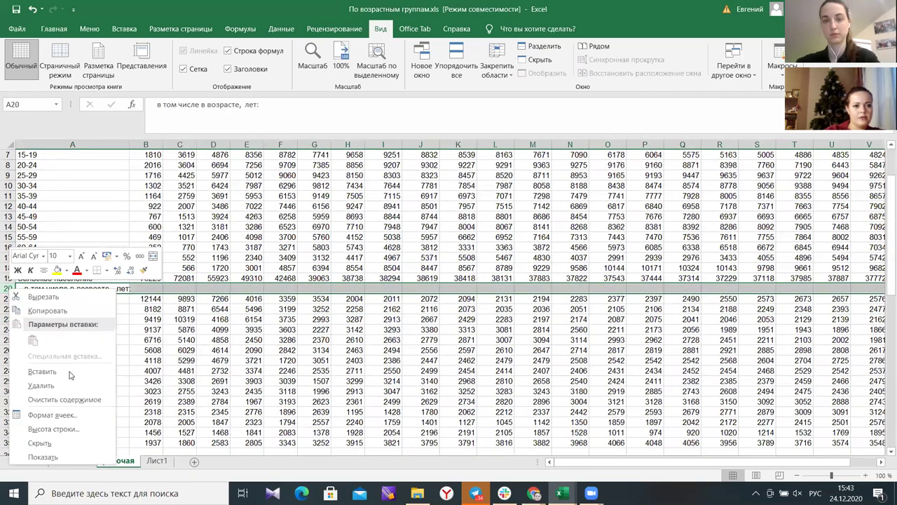
click(63, 385)
scroll(77, 294, up, 2)
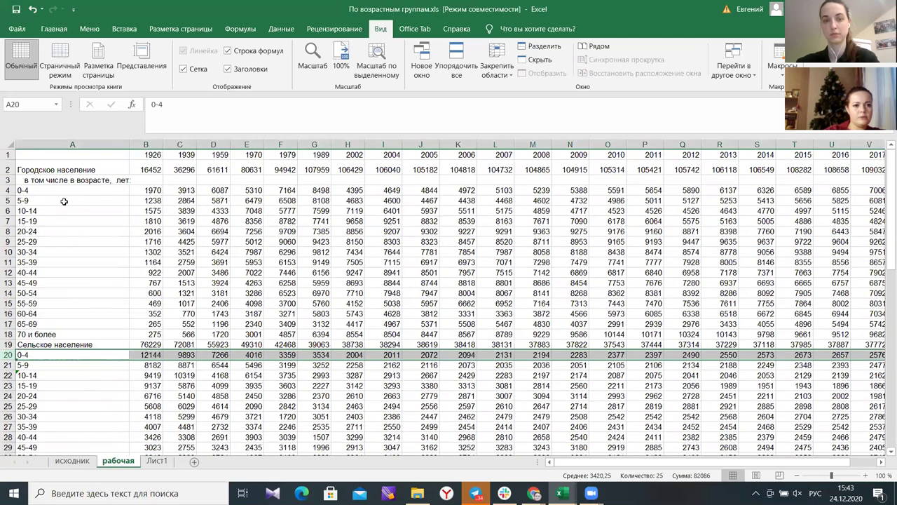
click(7, 180)
right_click(7, 180)
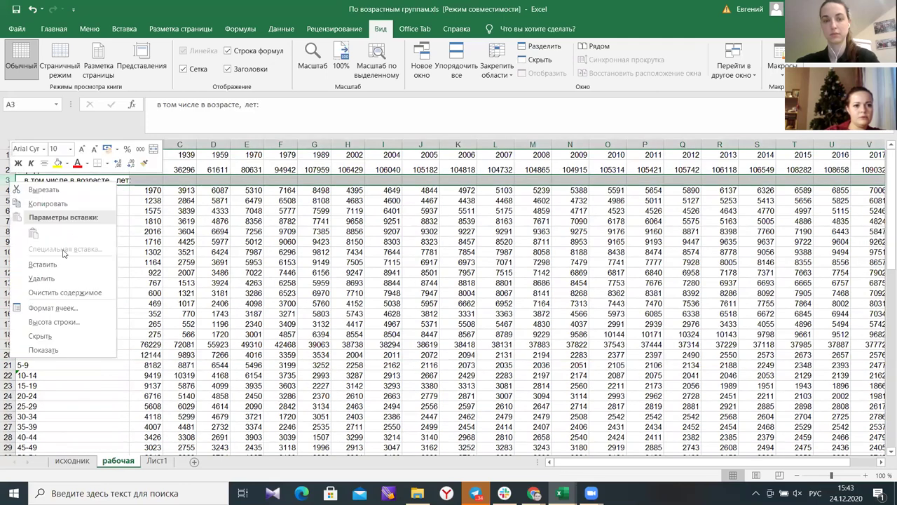
click(61, 281)
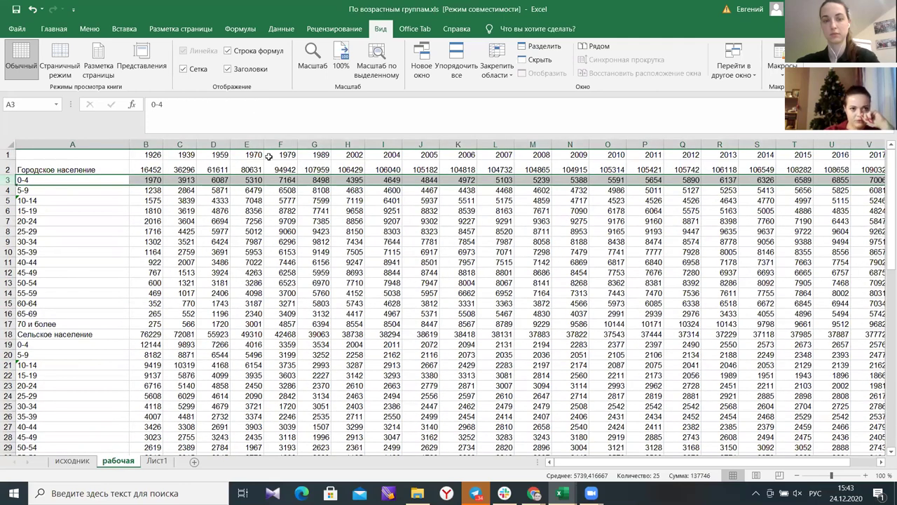
Enter the heading "Возраст" in cell A1 above the age groups.
scroll(256, 305, down, 5)
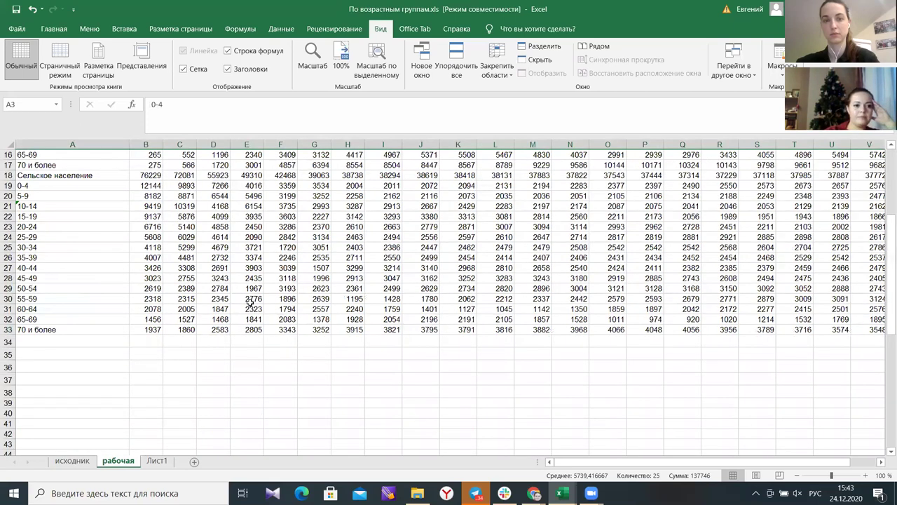
scroll(257, 305, up, 5)
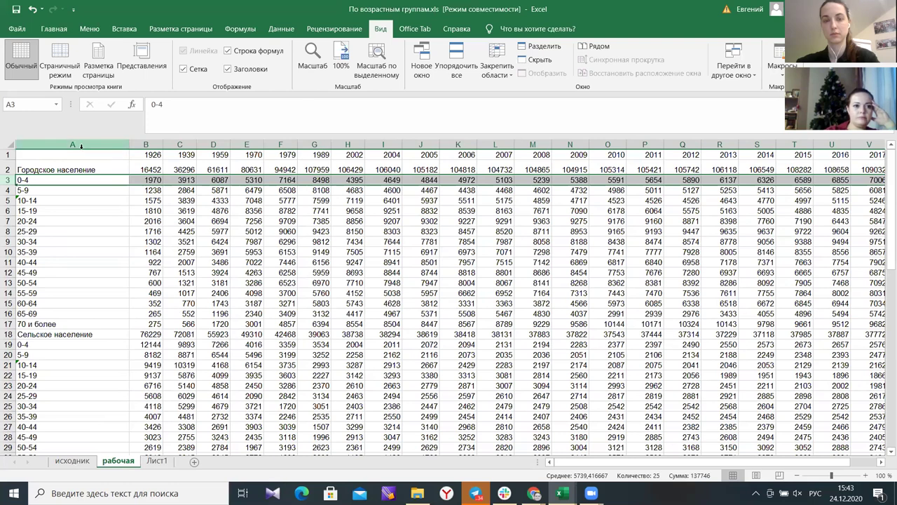
click(75, 152)
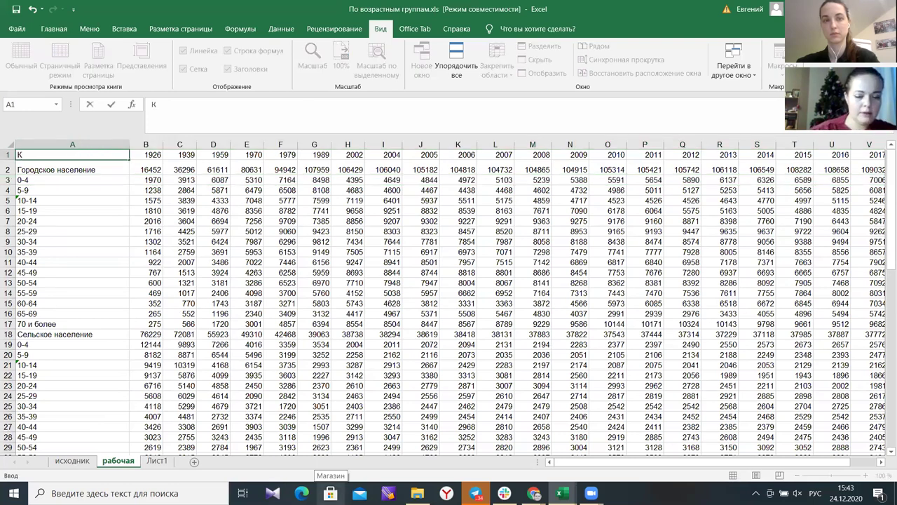
text(Во)
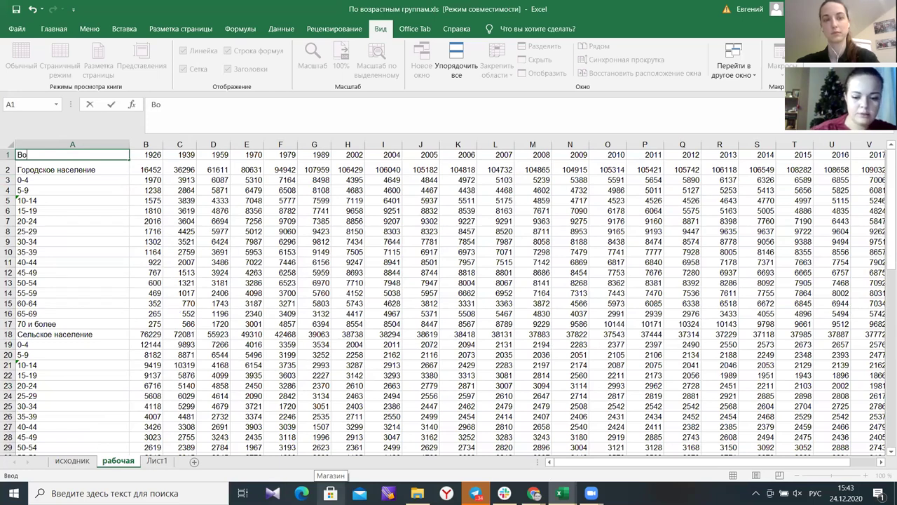
text(зраст)
click(101, 281)
click(49, 178)
click(45, 164)
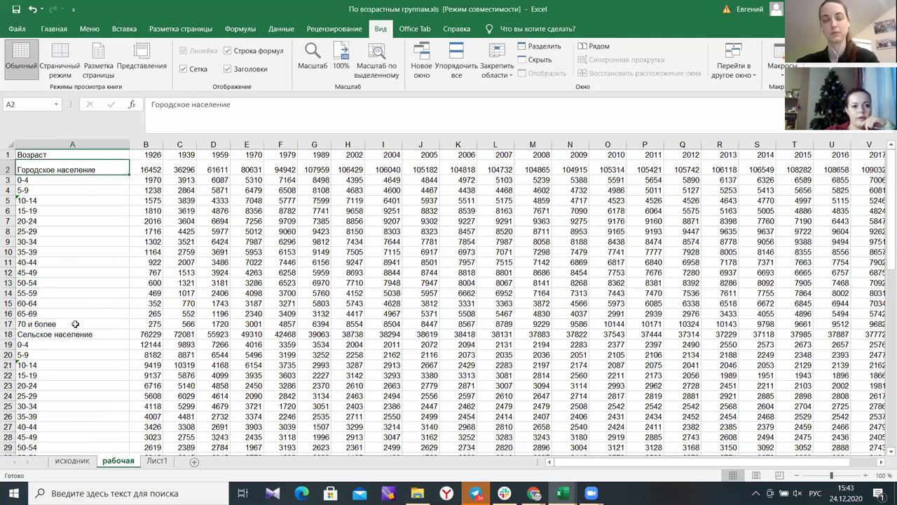
click(67, 338)
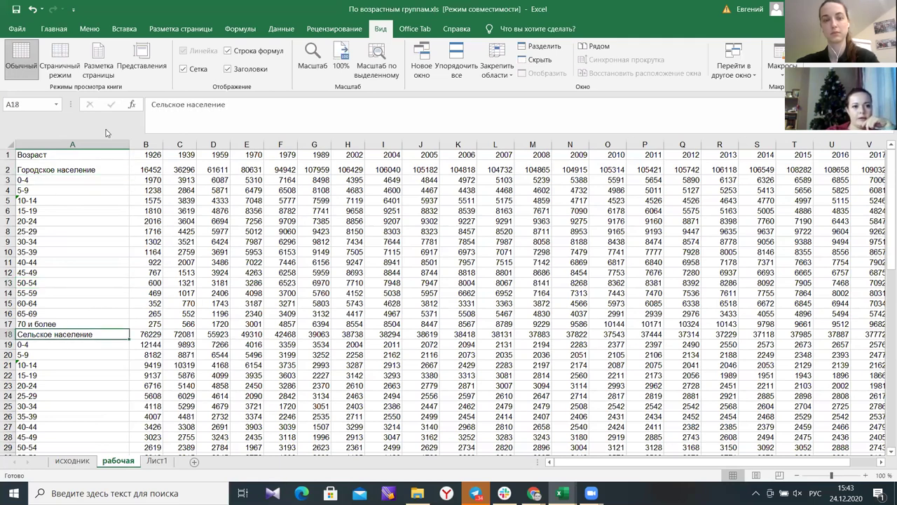
Insert an empty column before the 1926 figures and enter the heading "Категория" in cell B1.
click(145, 145)
right_click(146, 148)
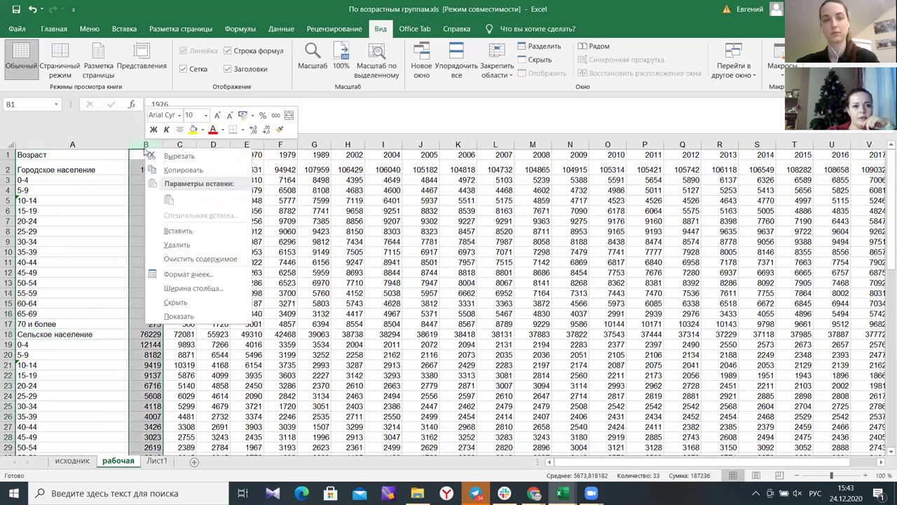
key(Escape)
key(ctrl+shift+plus)
click(152, 181)
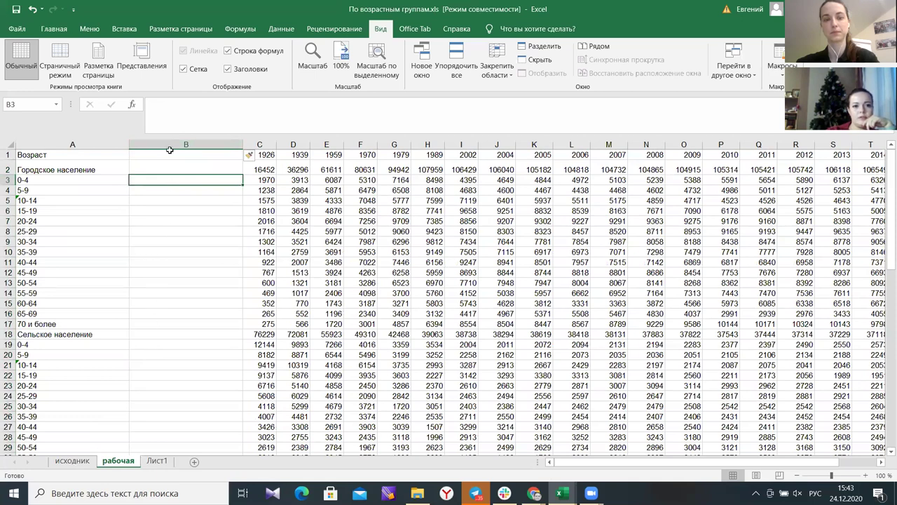
click(157, 168)
click(148, 156)
text(Катего)
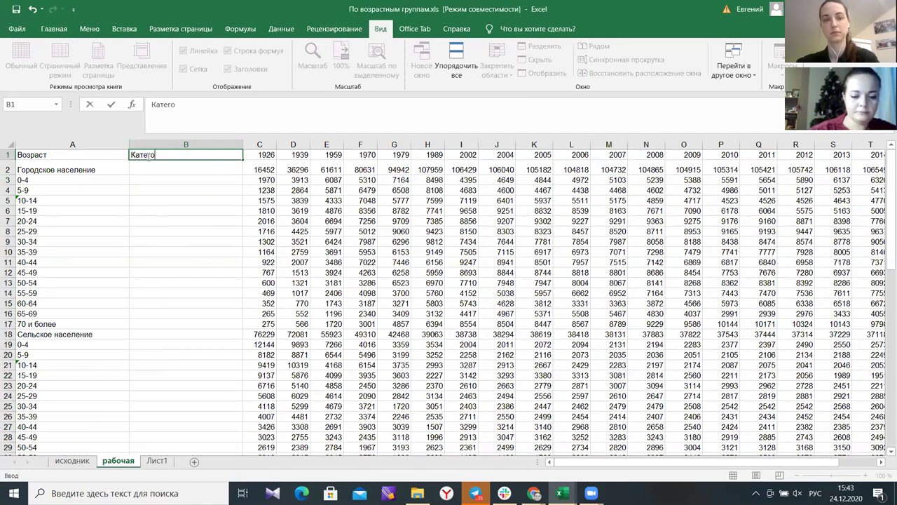
text(рия)
click(218, 180)
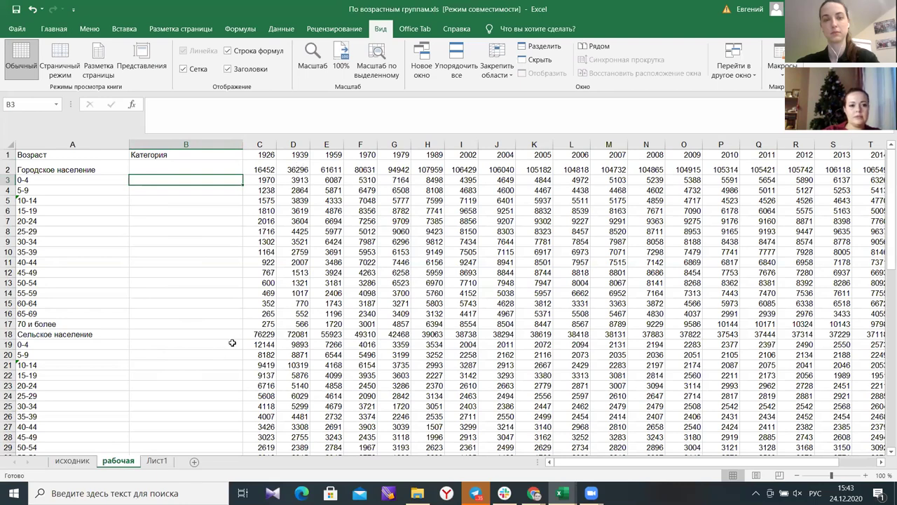
Copy the "Городское население" label from A2 into cell B2 of the "Категория" column.
scroll(232, 342, down, 1)
scroll(232, 342, down, 5)
scroll(232, 342, up, 6)
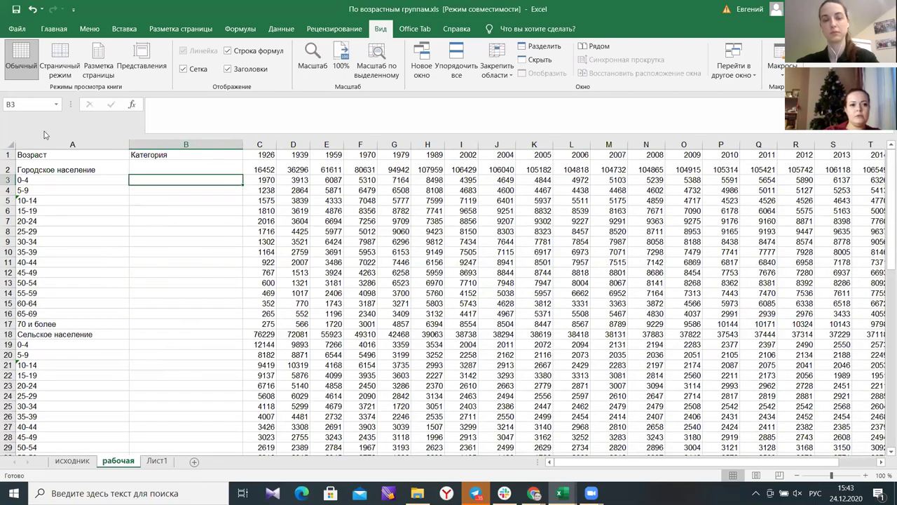
click(89, 169)
key(ctrl+c)
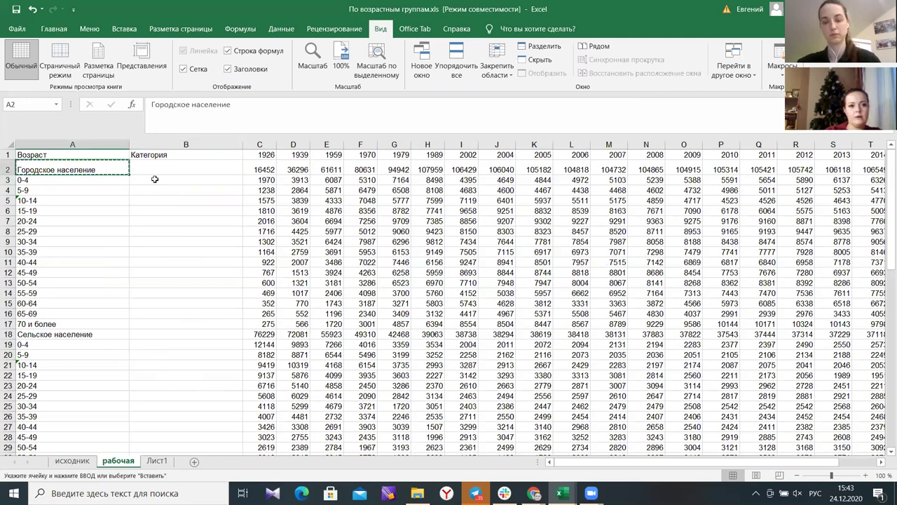
click(154, 170)
key(ctrl+v)
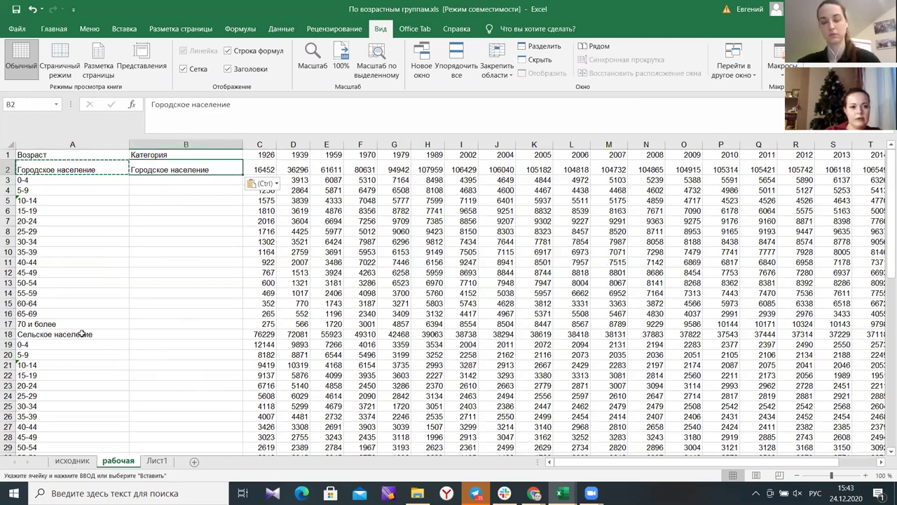
click(86, 334)
ctrl+click(86, 335)
key(ctrl+c)
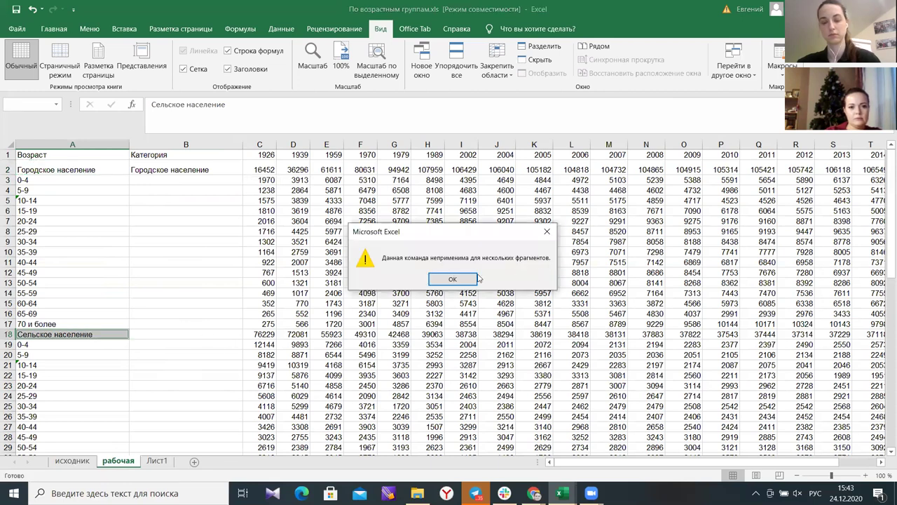
click(465, 281)
click(96, 365)
click(89, 344)
Copy the "Сельское население" label from A18 into cell B18 of the "Категория" column.
click(82, 334)
key(ctrl+c)
click(175, 339)
key(ctrl+v)
Fill "Городское население" down from B2 to B17 and "Сельское население" down from B18 to B33.
click(208, 170)
double_click(243, 175)
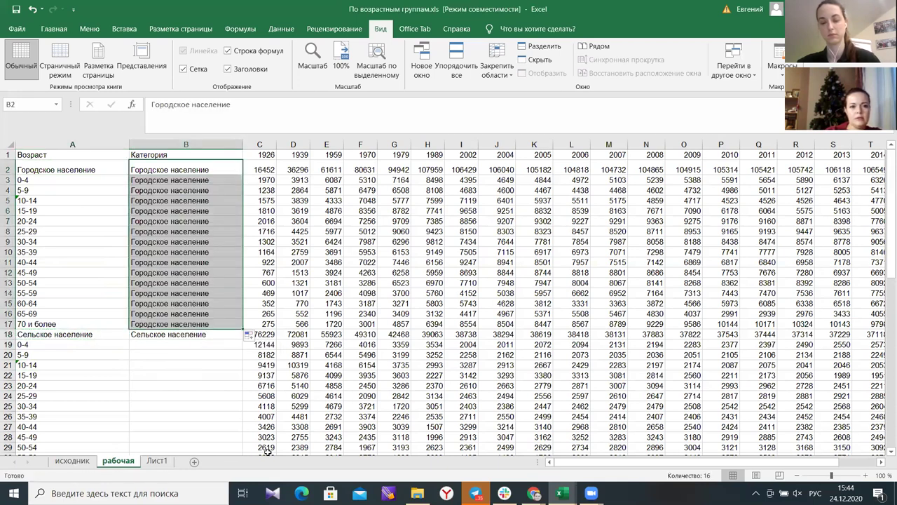
click(241, 336)
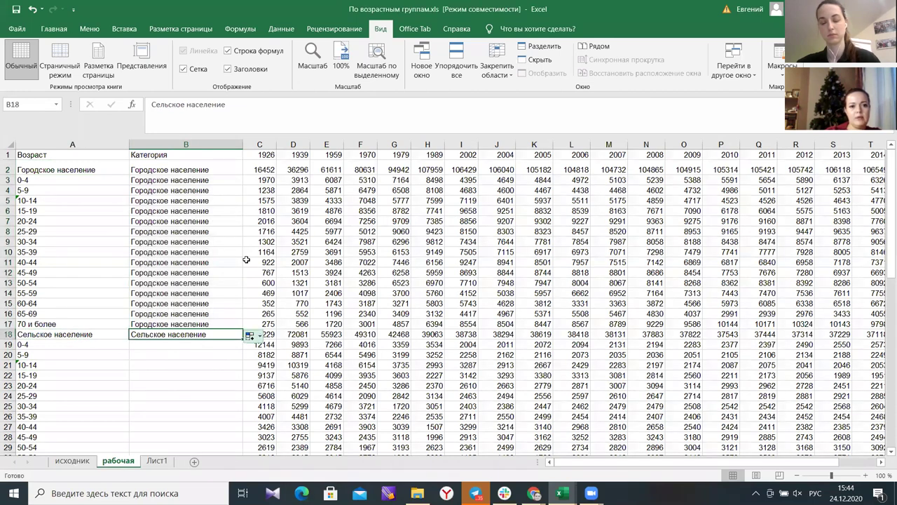
double_click(244, 338)
scroll(228, 311, down, 3)
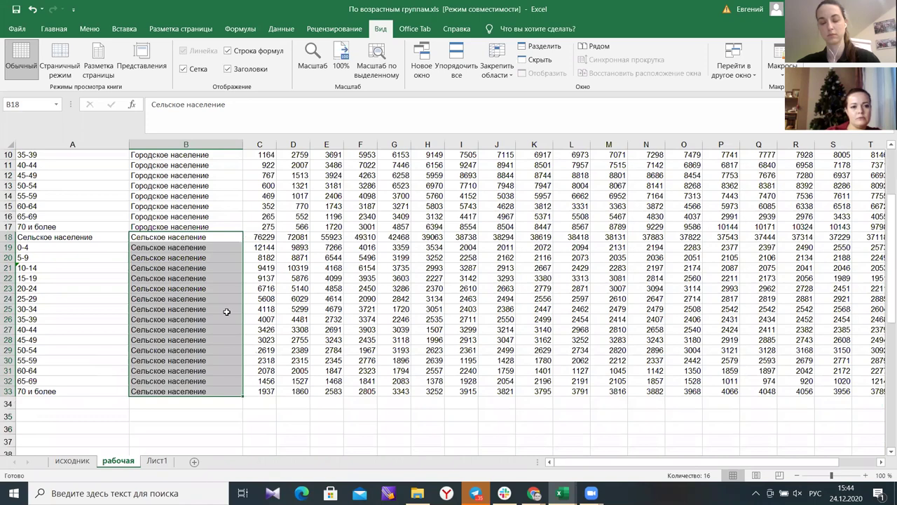
scroll(226, 185, up, 3)
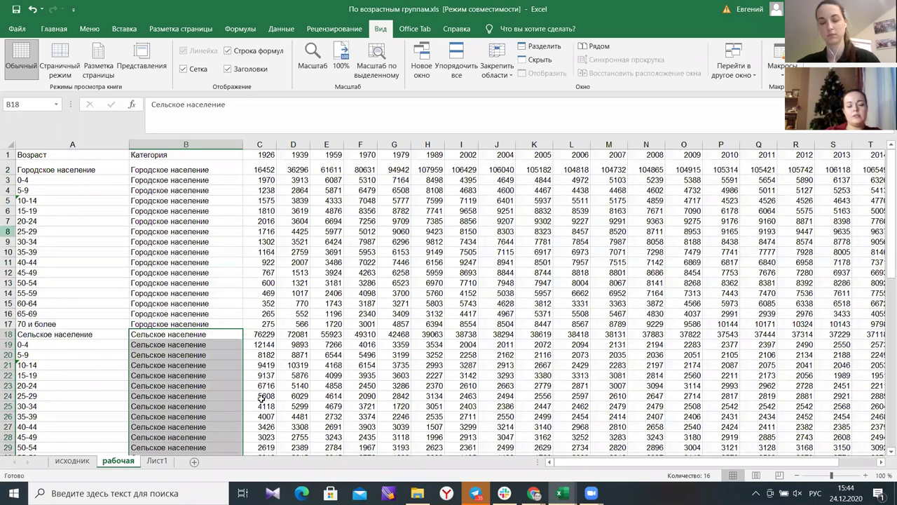
scroll(326, 308, down, 10)
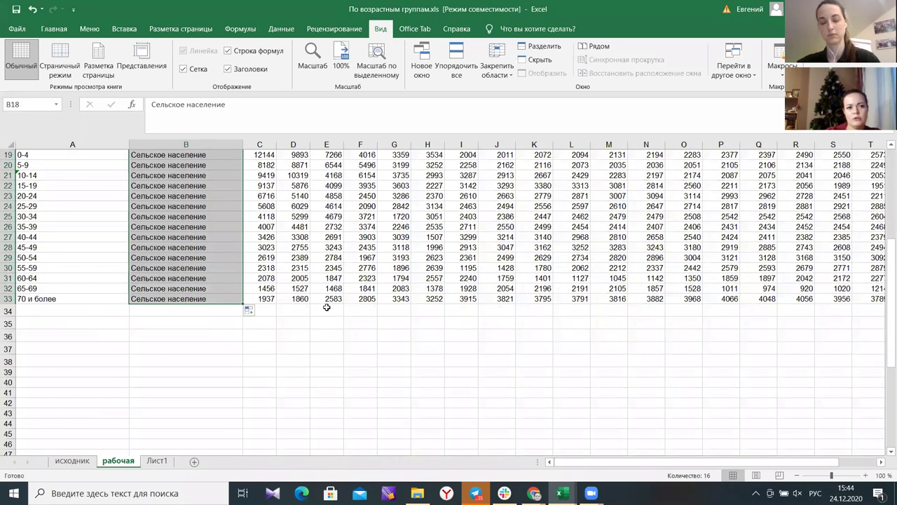
Undo the last two fills in the Категория column, for the urban and rural population rows.
scroll(326, 308, up, 10)
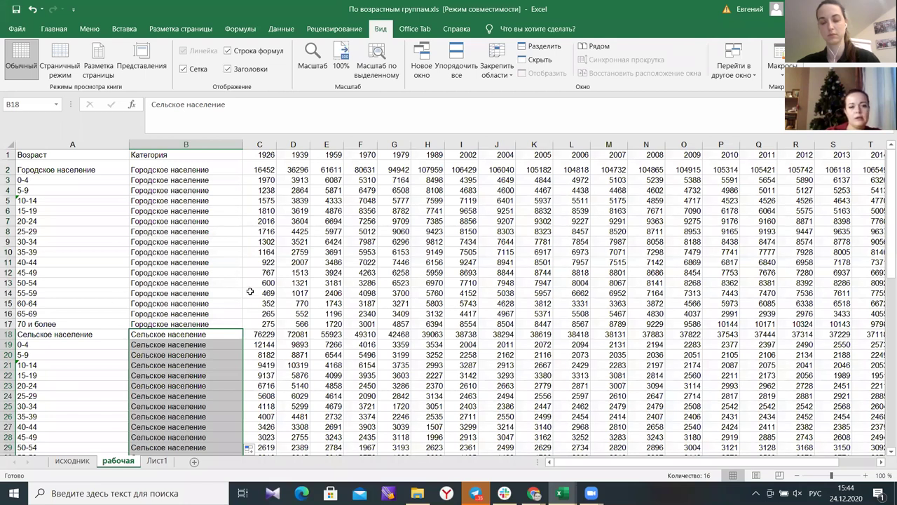
scroll(250, 291, down, 5)
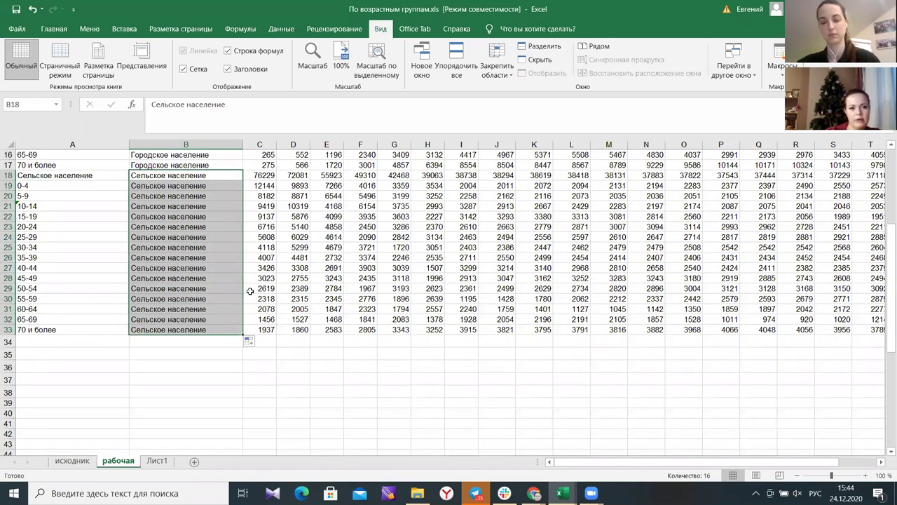
scroll(250, 291, up, 5)
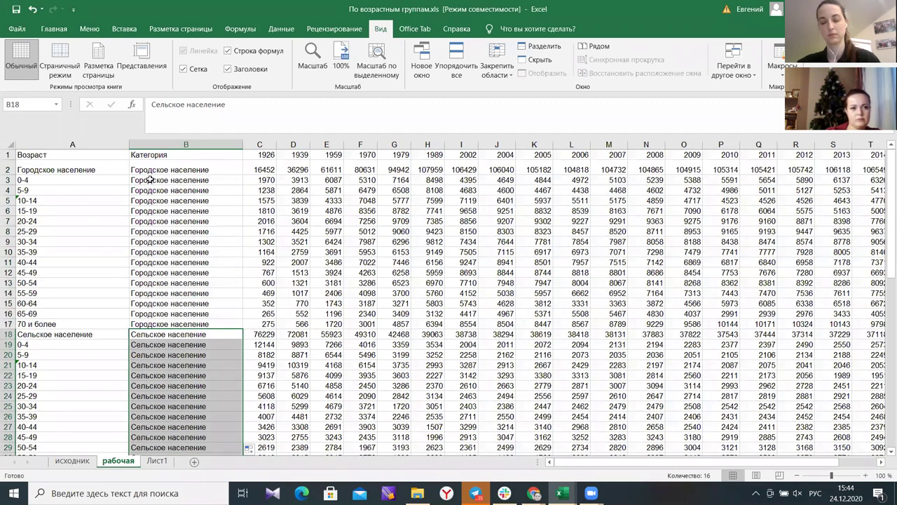
click(32, 10)
click(32, 10)
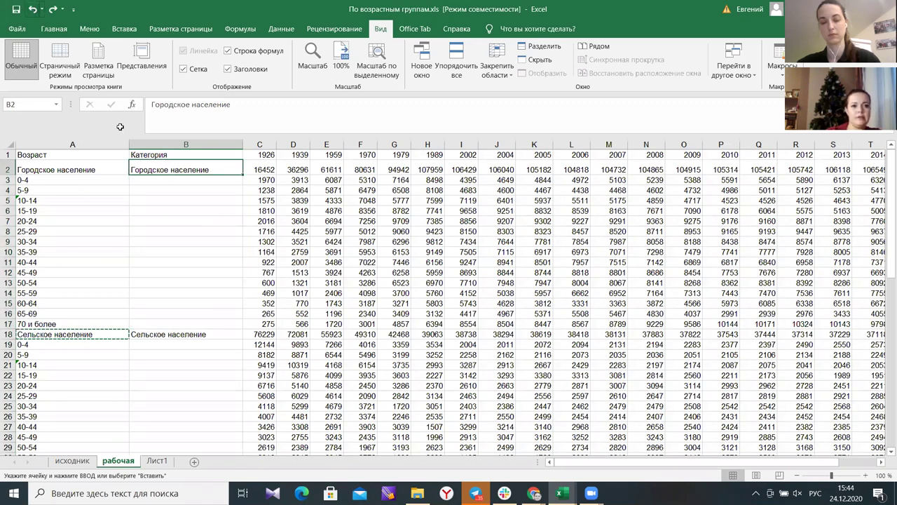
click(177, 231)
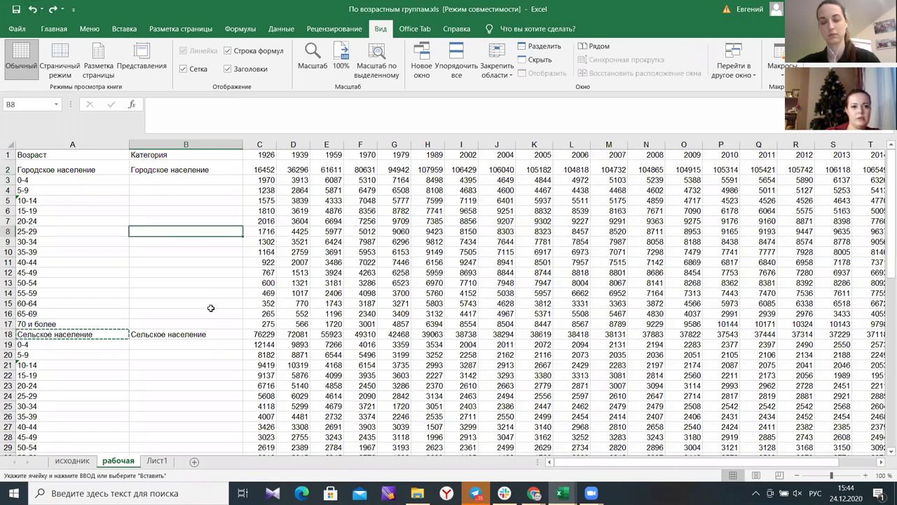
click(157, 332)
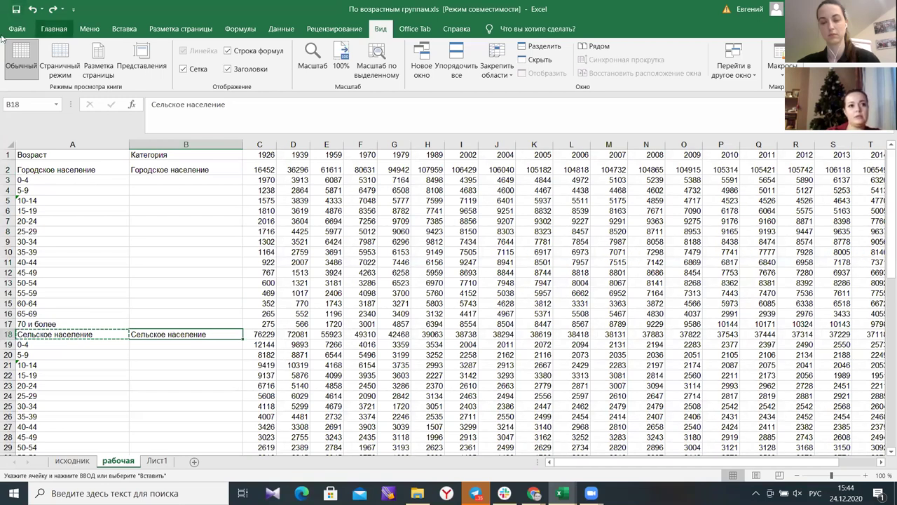
click(54, 29)
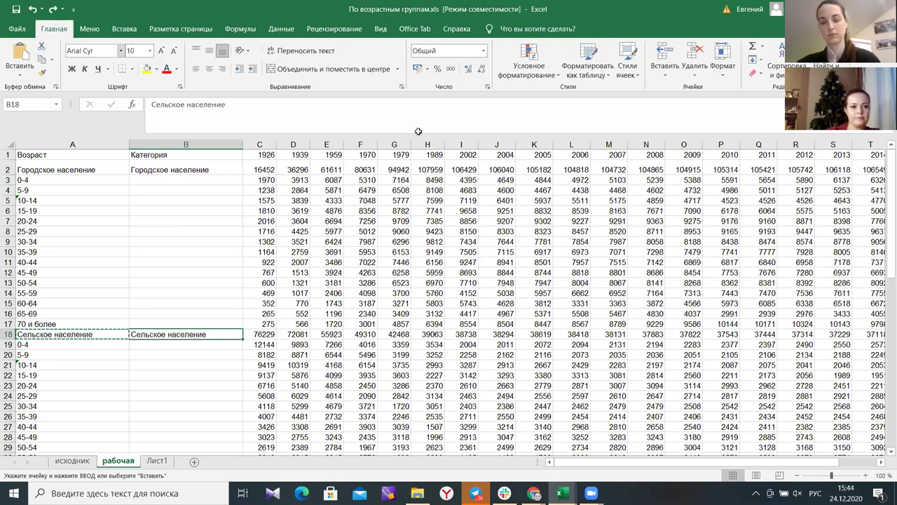
click(225, 196)
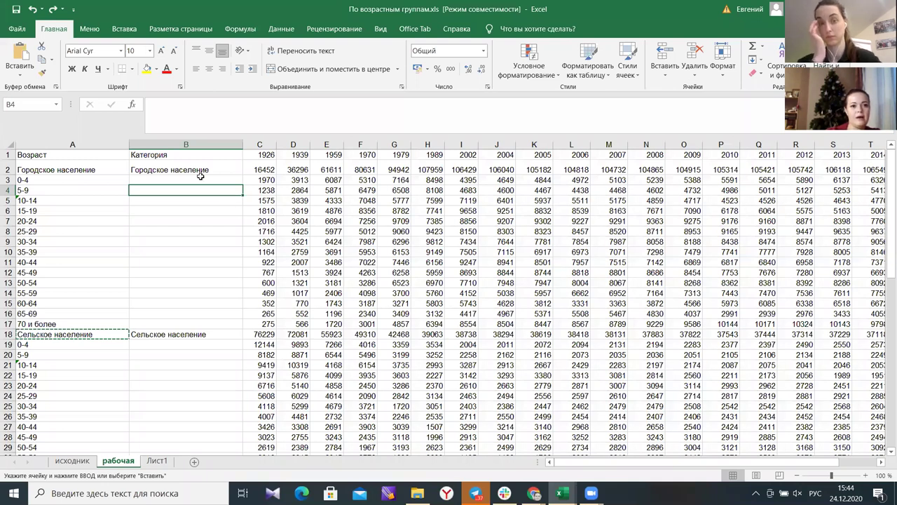
click(201, 169)
scroll(212, 287, down, 6)
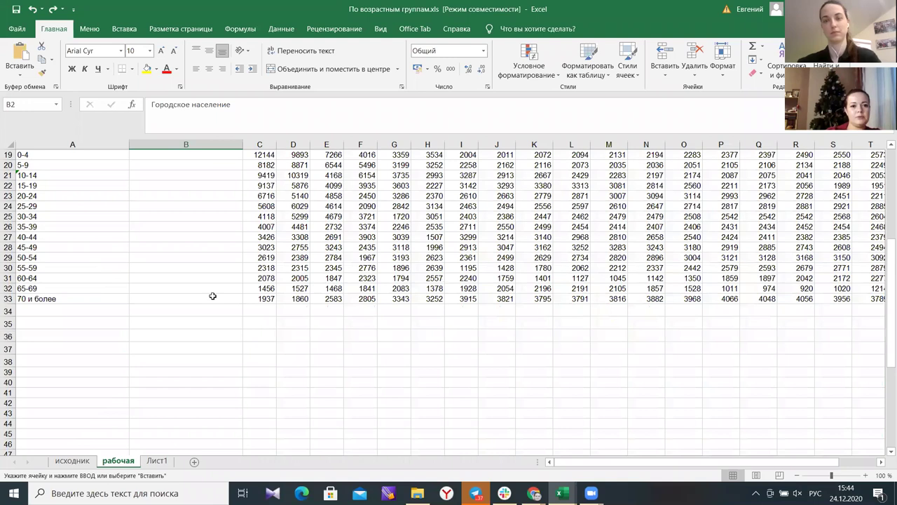
click(213, 297)
scroll(220, 293, up, 1)
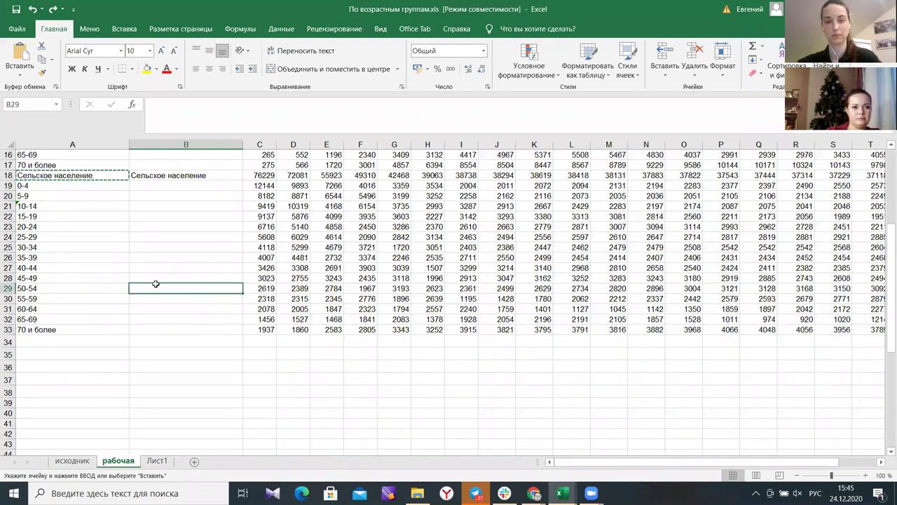
Cancel the pending copy and select the Категория range from B33 up to B2.
click(65, 205)
key(Escape)
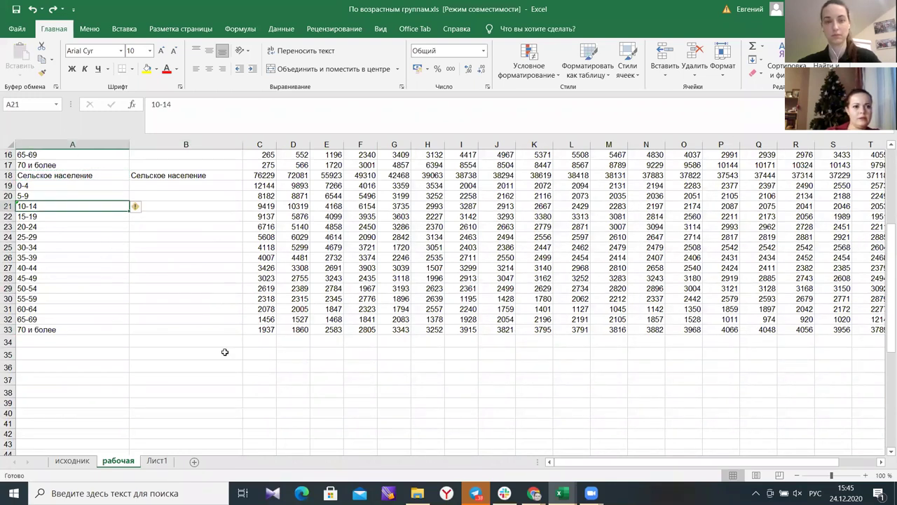
click(202, 329)
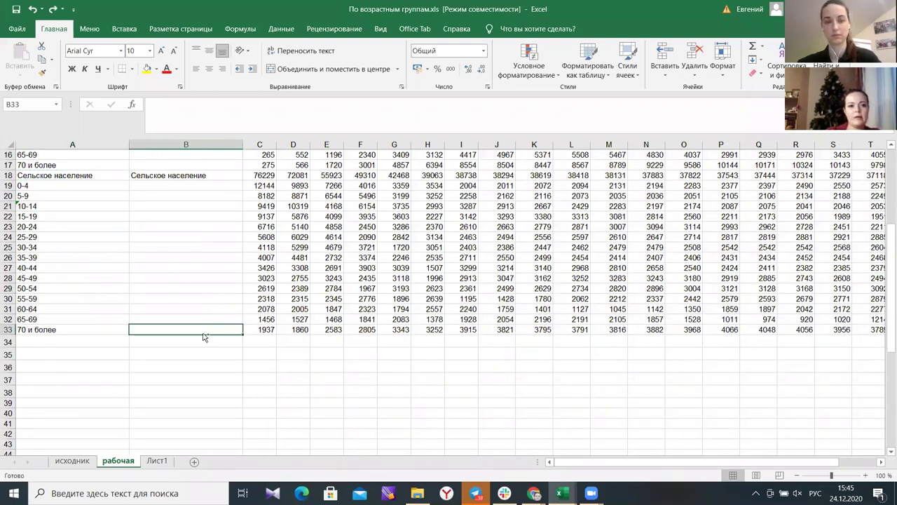
key(ctrl+shift+Up)
key(ctrl+shift+Up)
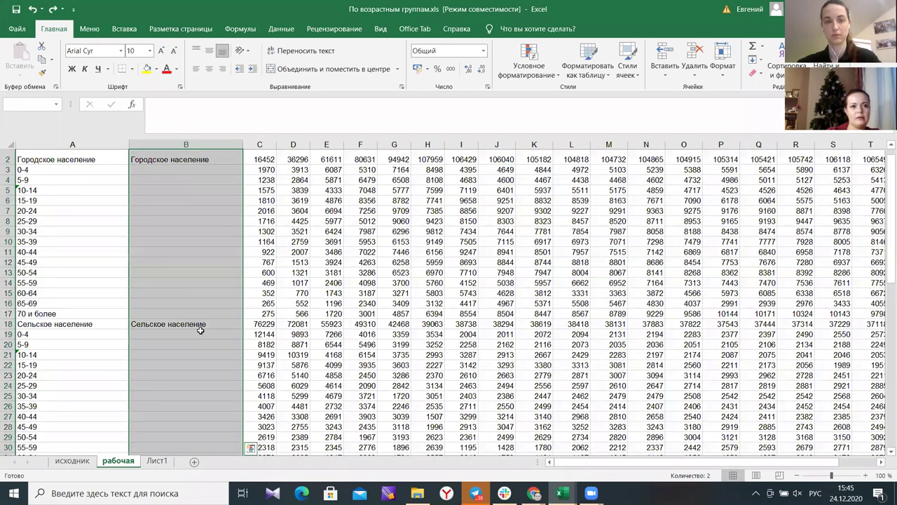
scroll(200, 324, up, 1)
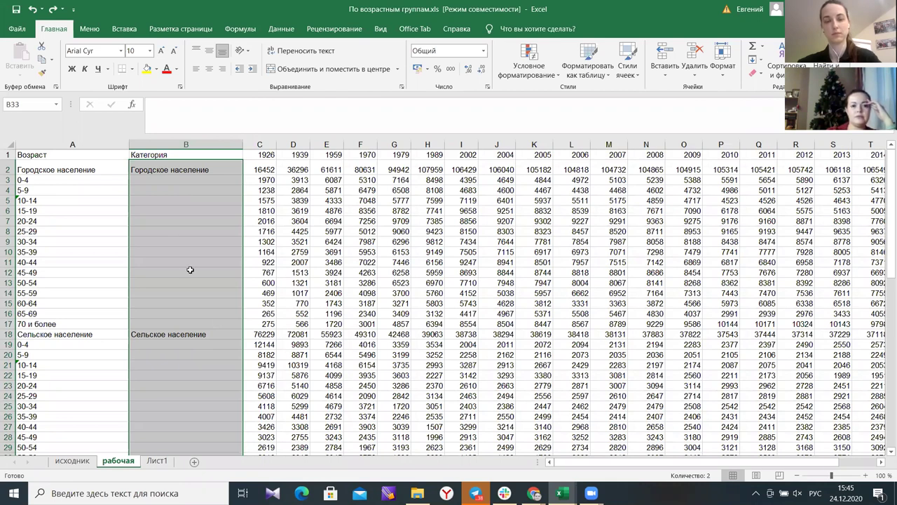
Narrow the selection in the Категория column to its blank cells (пустые ячейки) with the Go To Special command.
click(831, 63)
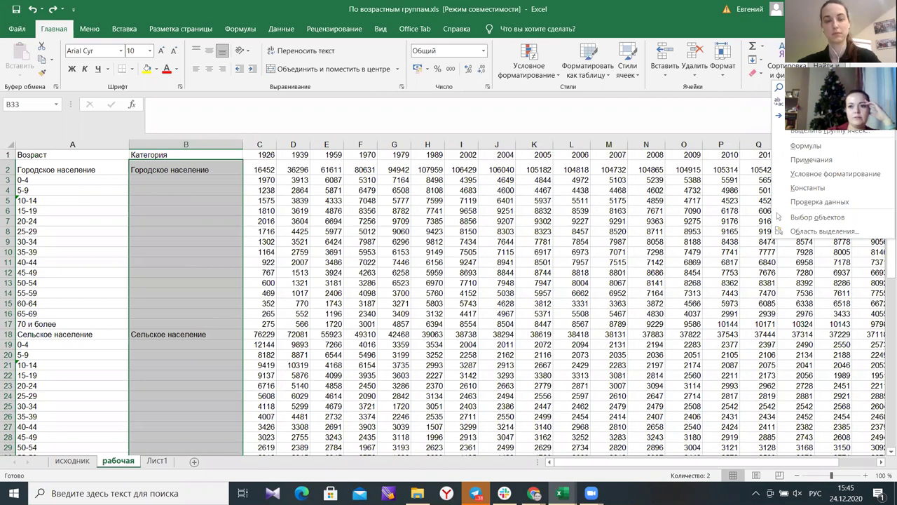
click(806, 131)
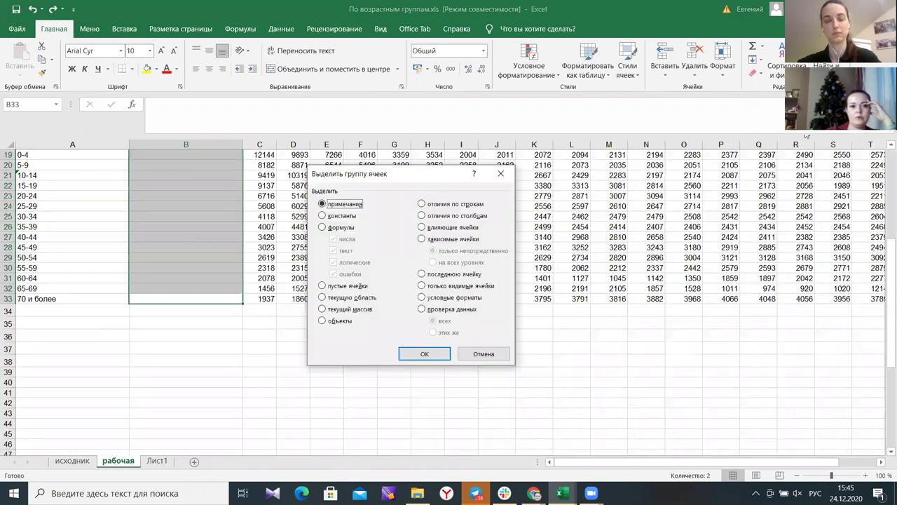
click(347, 286)
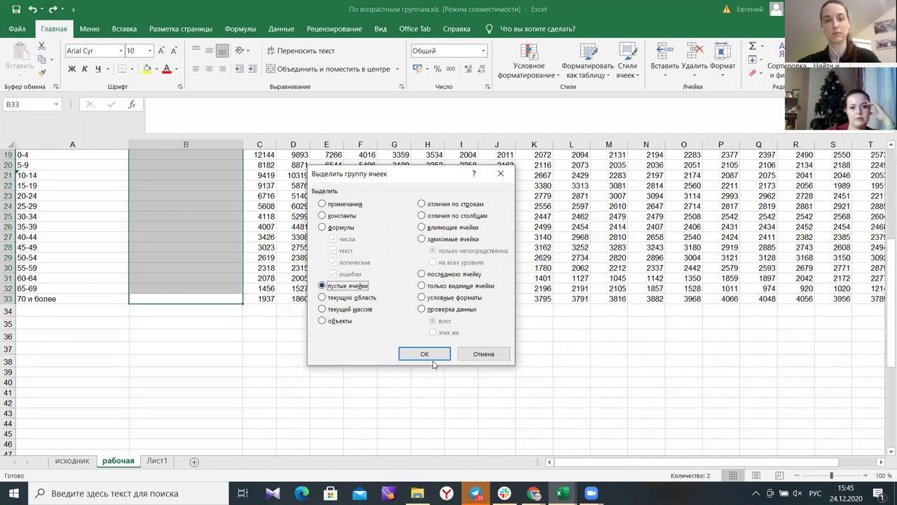
click(423, 352)
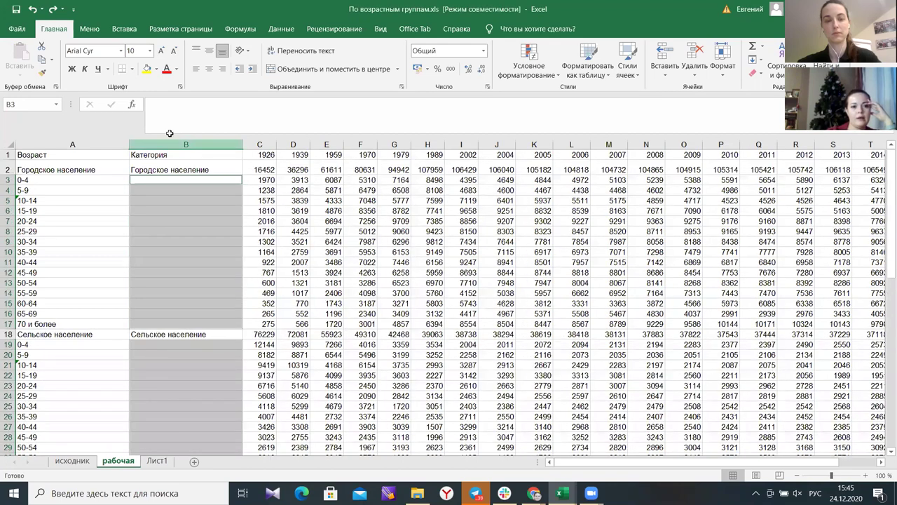
scroll(174, 354, down, 5)
scroll(176, 341, up, 5)
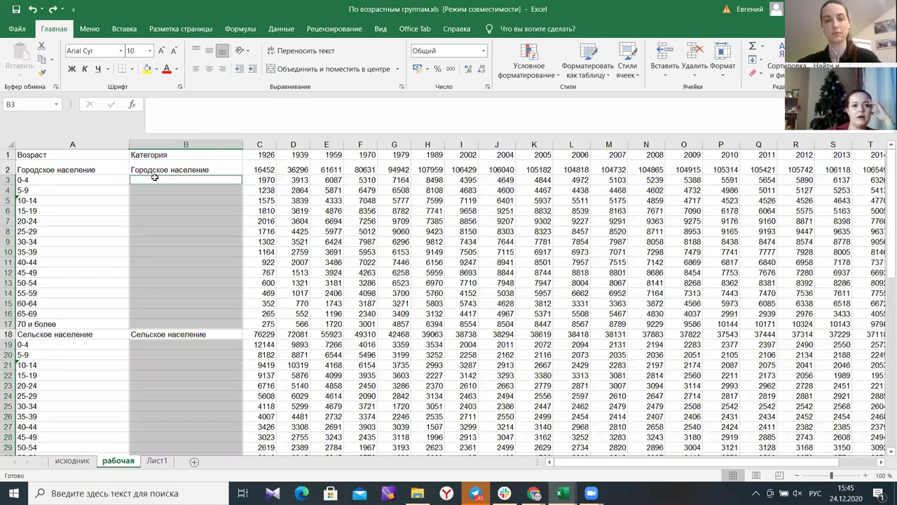
Enter the formula =B2 into all selected blank cells at once so each repeats the category above it.
click(187, 109)
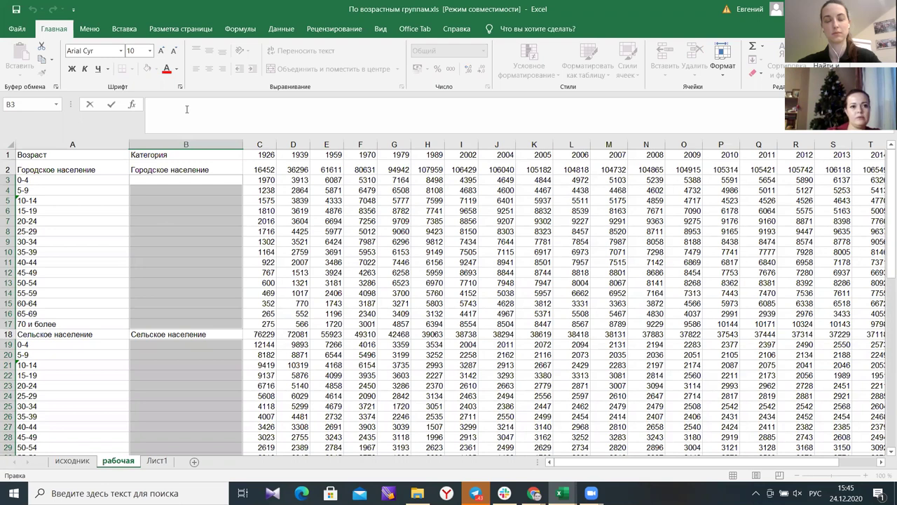
text(=)
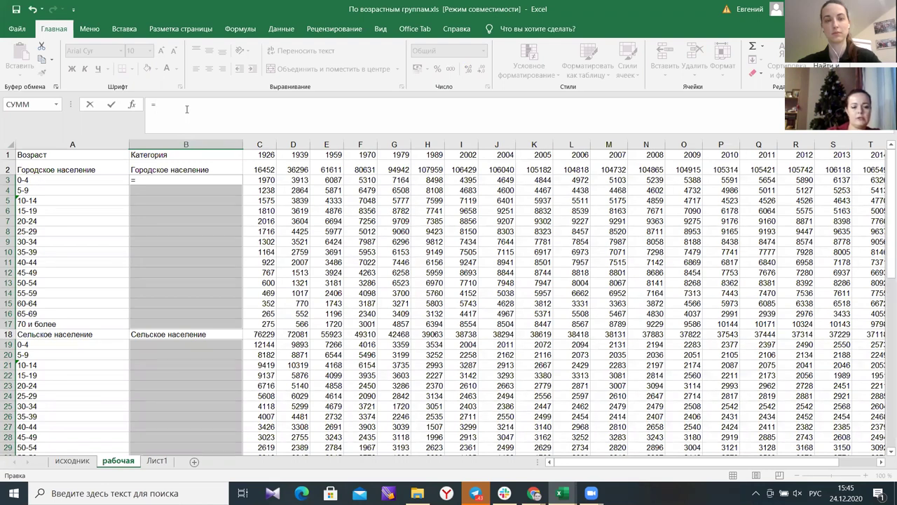
text(И)
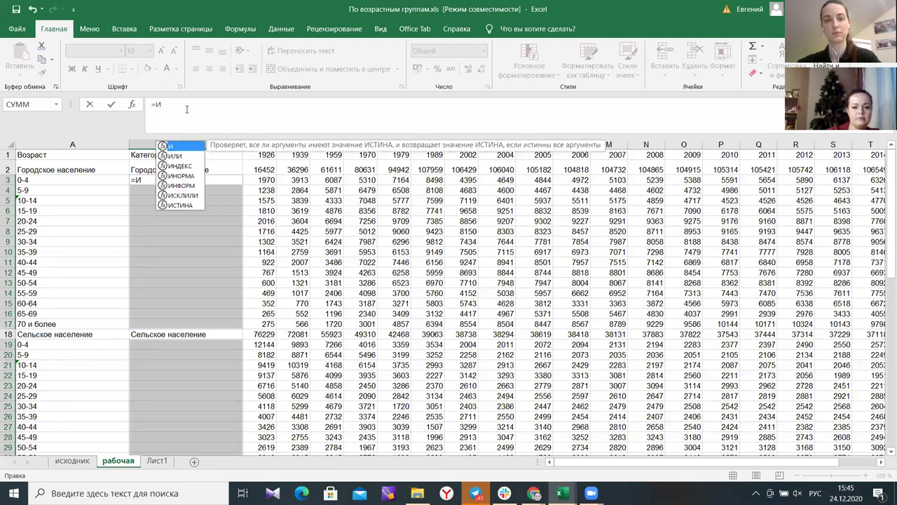
key(BackSpace)
key(alt+shift)
text(B)
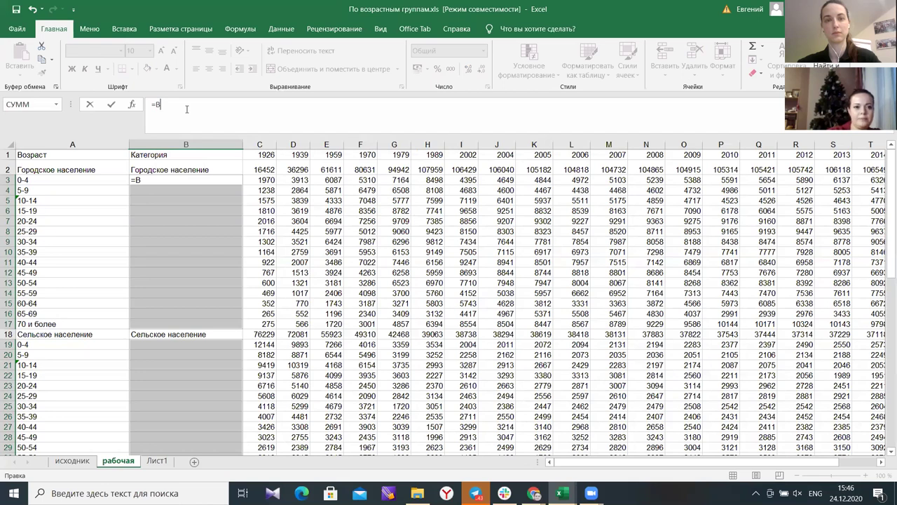
text(2)
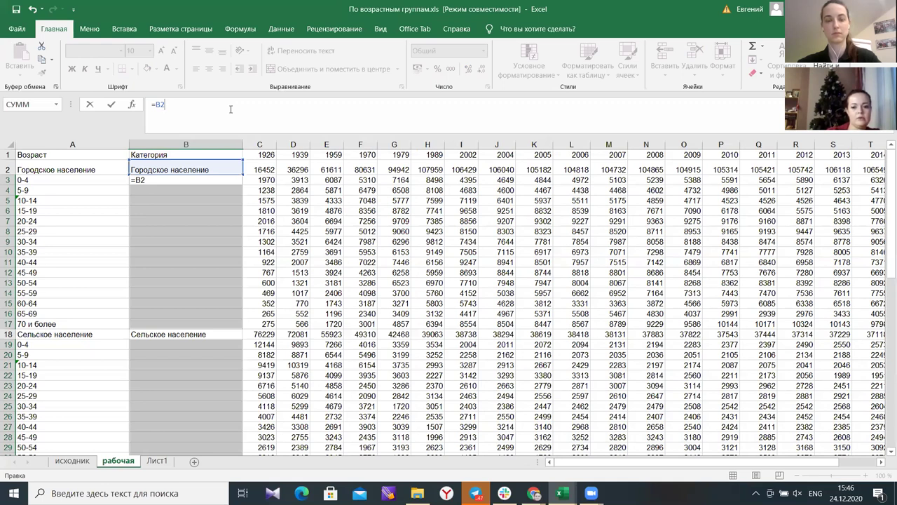
key(ctrl+Return)
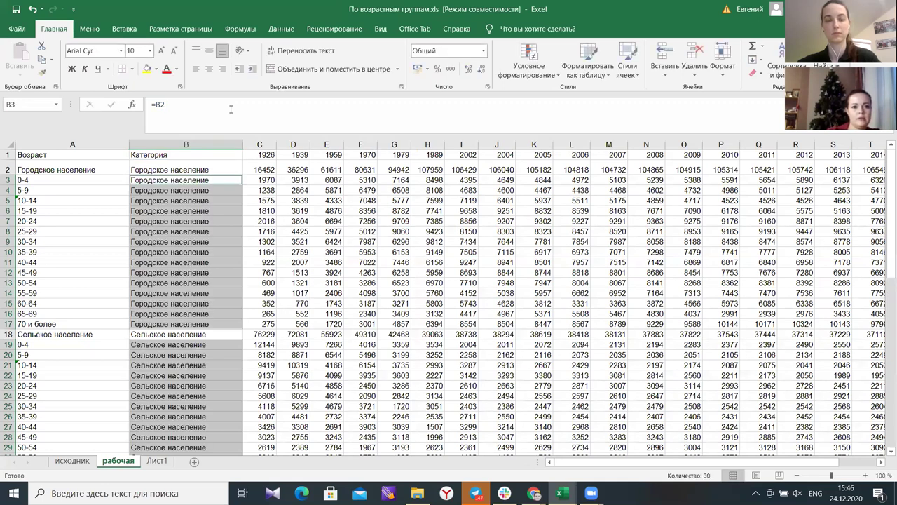
Check the filled categories and their formulas in column B down to the table's last row.
scroll(171, 361, down, 4)
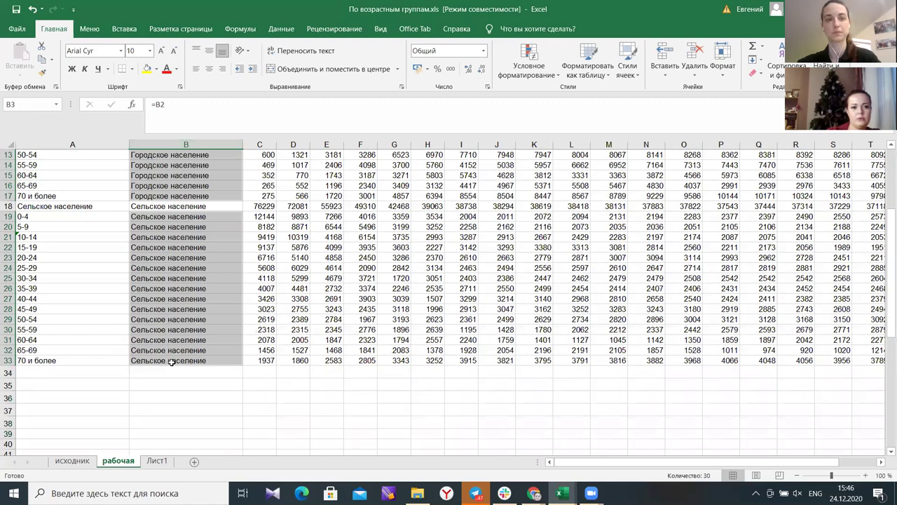
scroll(175, 389, down, 6)
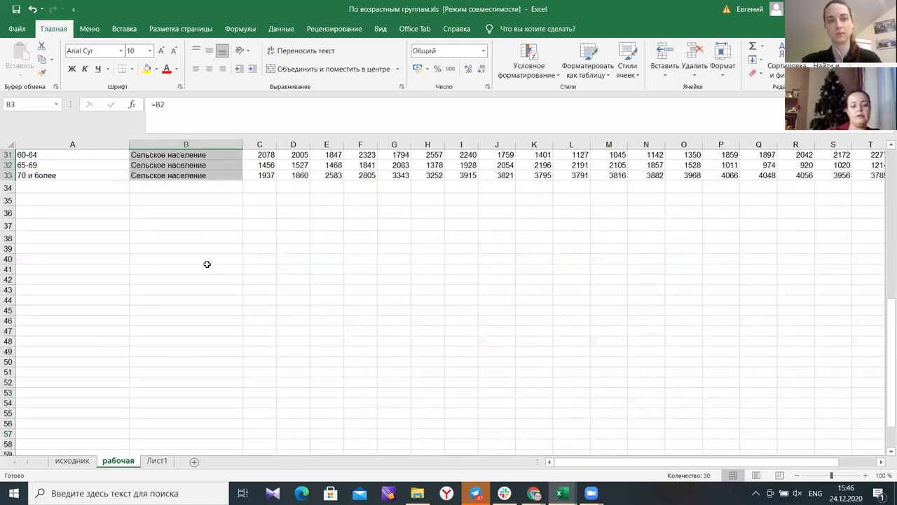
scroll(71, 196, up, 5)
scroll(140, 281, up, 4)
scroll(197, 350, down, 8)
scroll(197, 350, up, 4)
scroll(175, 242, up, 4)
click(175, 243)
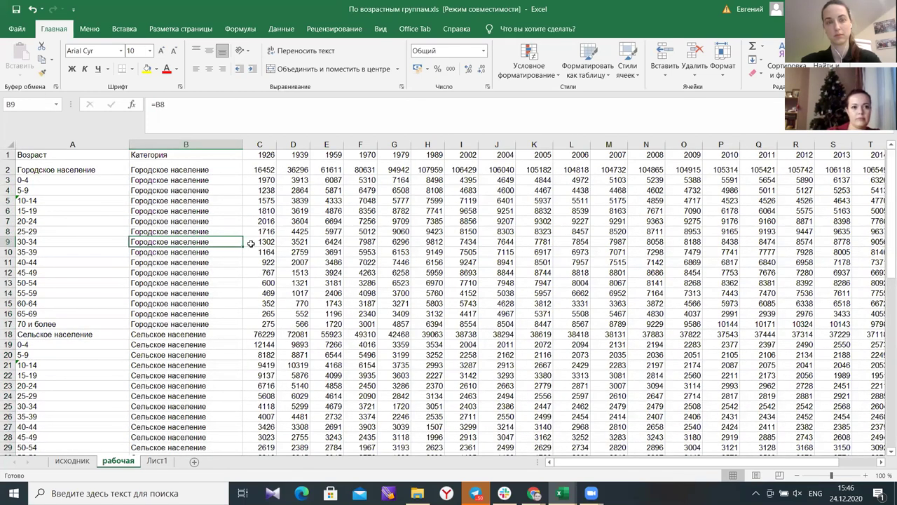
key(ctrl+Down)
click(179, 248)
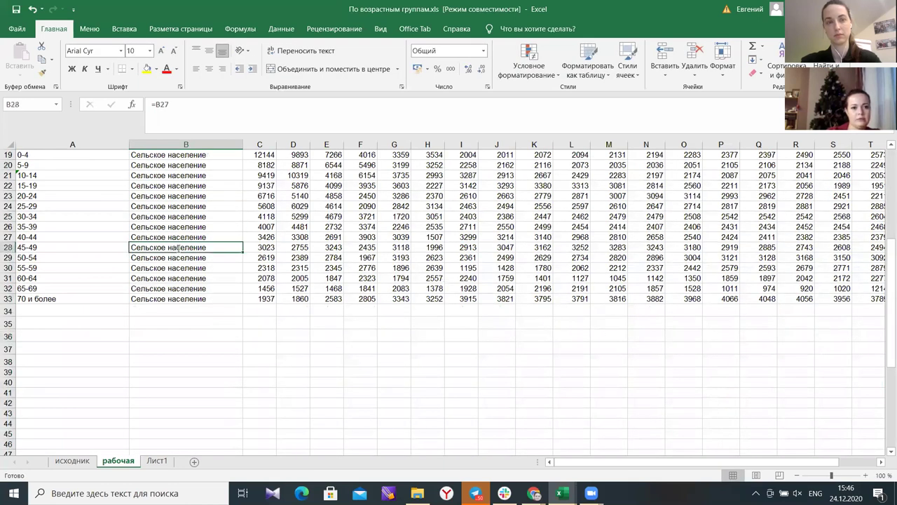
text(=B27)
key(Return)
scroll(186, 338, up, 6)
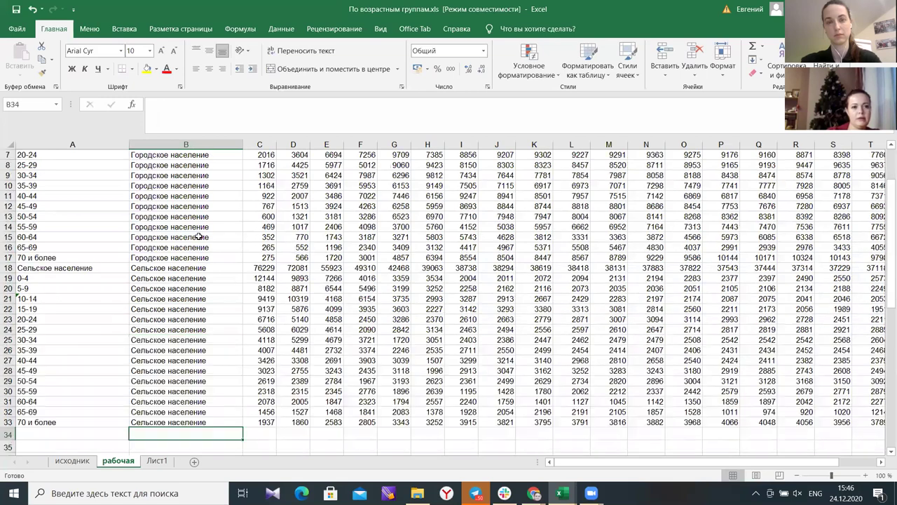
Copy the Категория range B2:B33 and paste it back in place as values to replace the formulas.
click(168, 171)
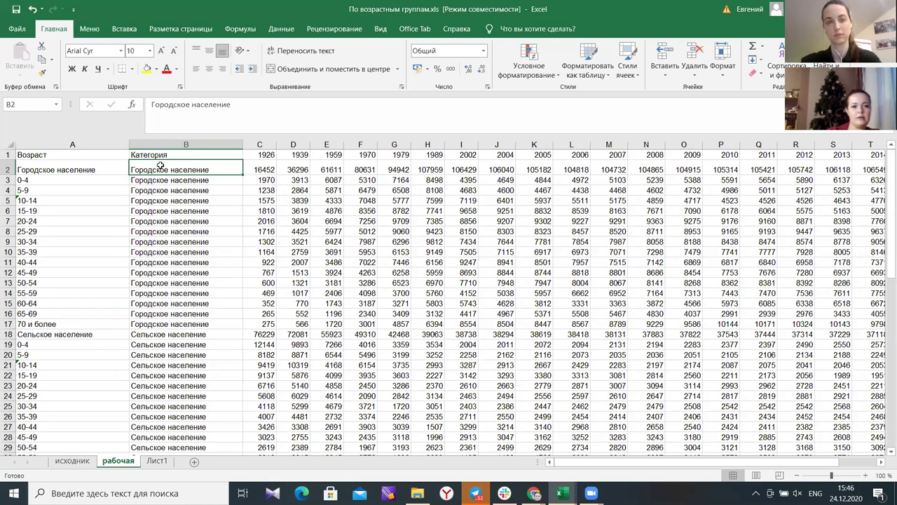
drag(160, 165, 184, 434)
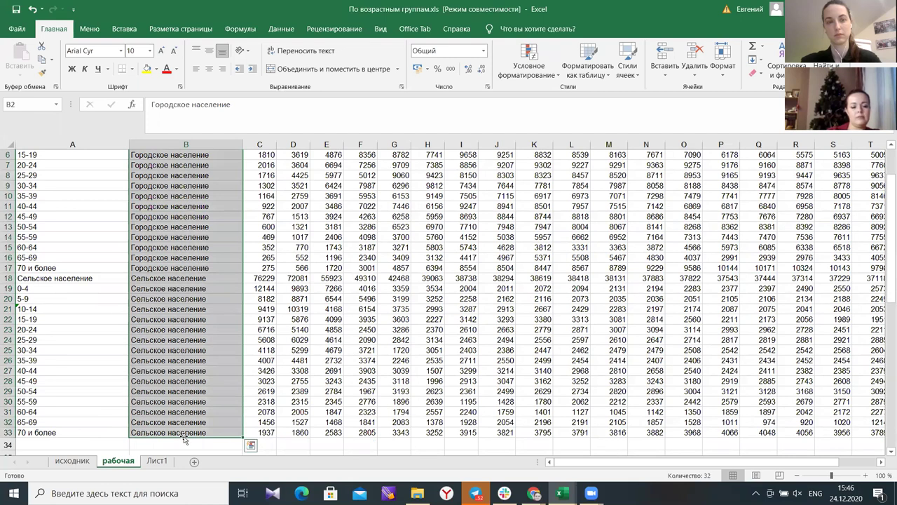
key(ctrl+c)
scroll(189, 336, up, 2)
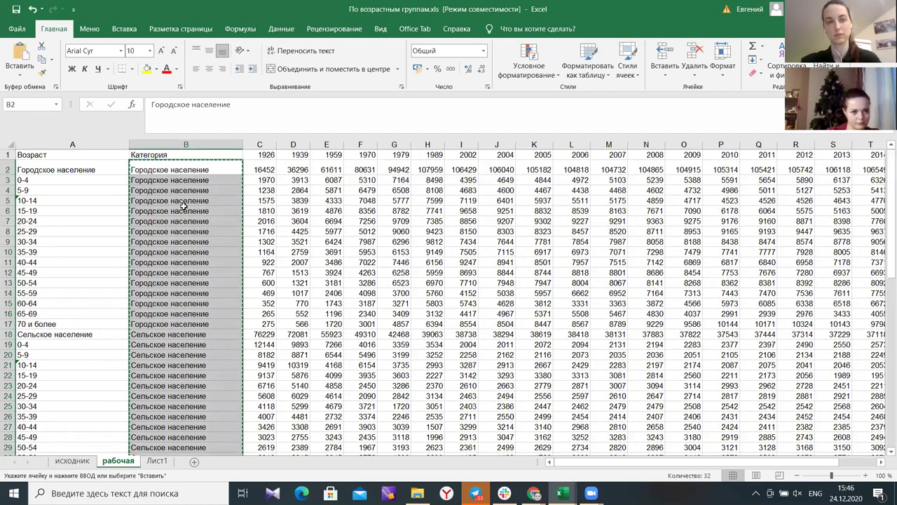
click(181, 203)
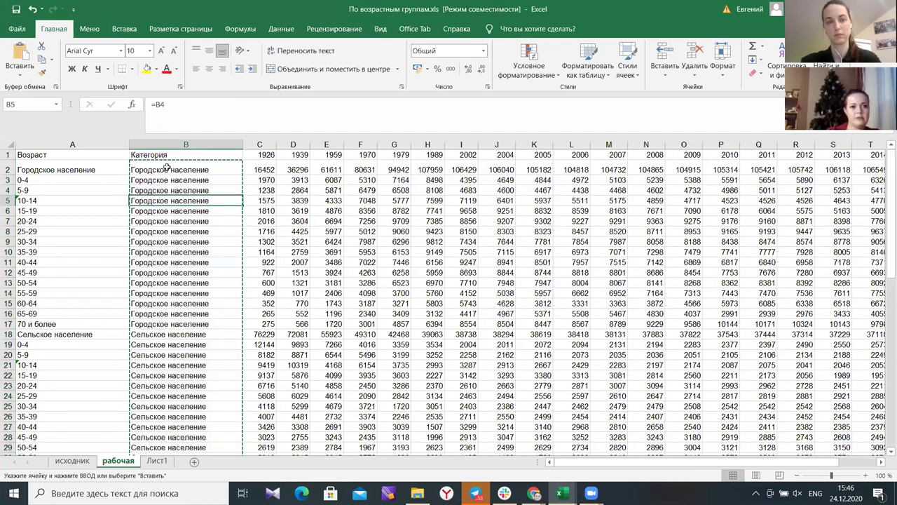
click(168, 168)
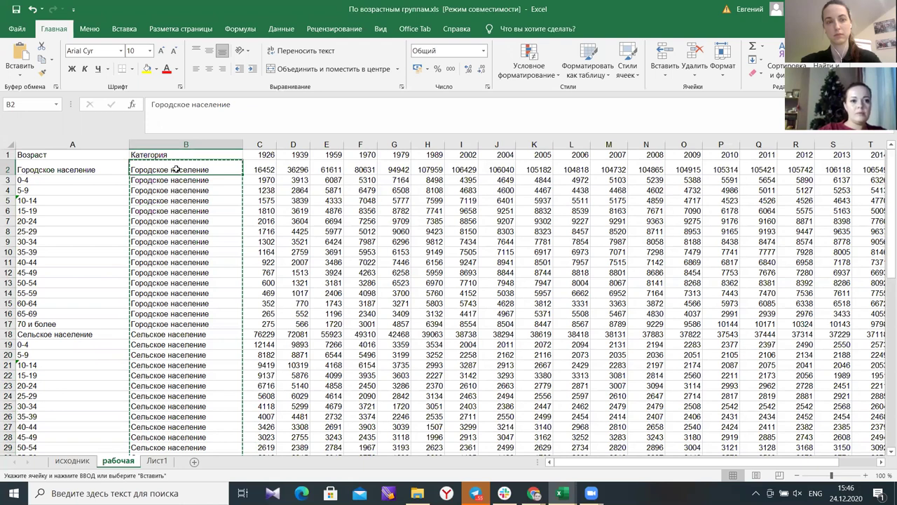
right_click(180, 169)
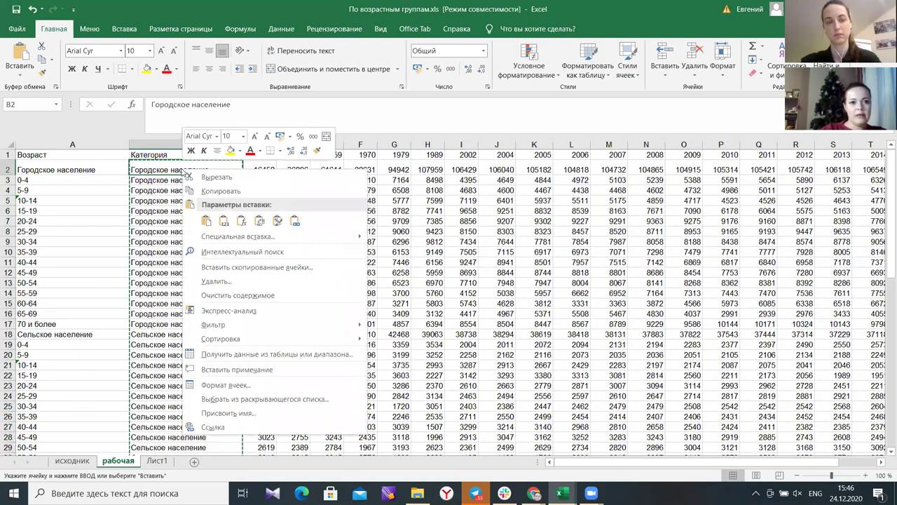
click(224, 221)
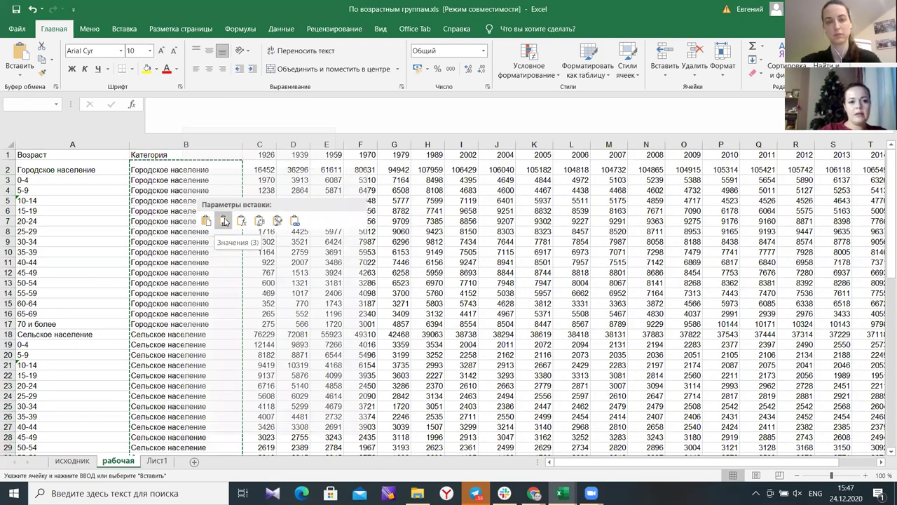
Check several cells across the Категория column to see whether they hold plain text instead of formulas.
scroll(172, 243, down, 6)
click(171, 244)
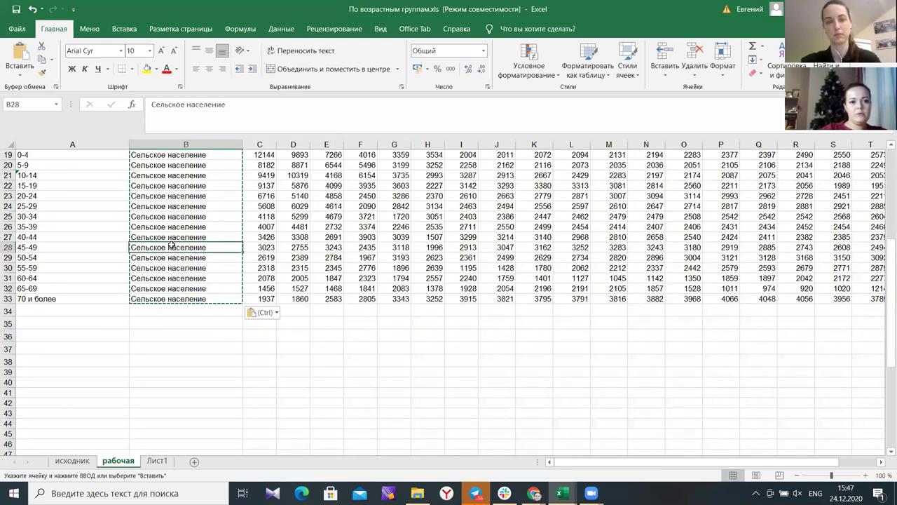
click(169, 199)
scroll(169, 199, up, 6)
click(169, 205)
click(169, 180)
click(174, 211)
click(175, 242)
click(180, 190)
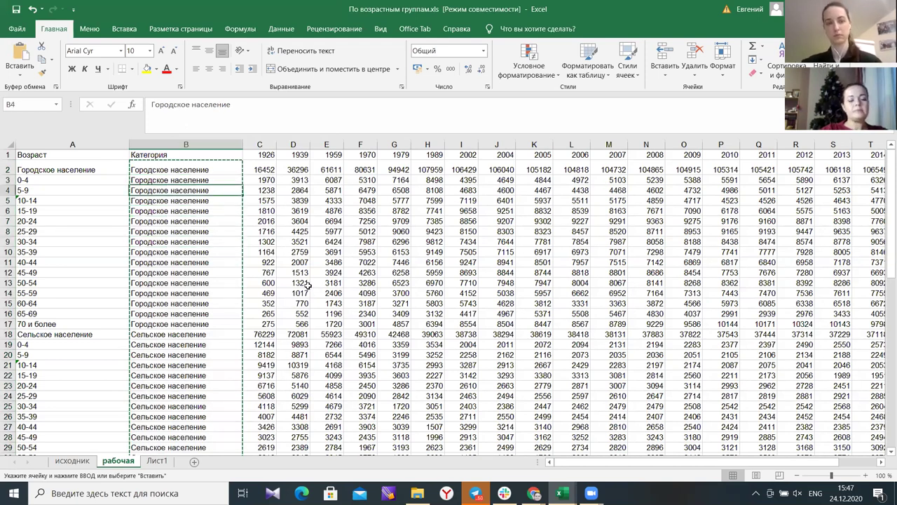
Delete the Городское население total row at row 2 and the Сельское население total row at row 17.
click(6, 170)
right_click(5, 170)
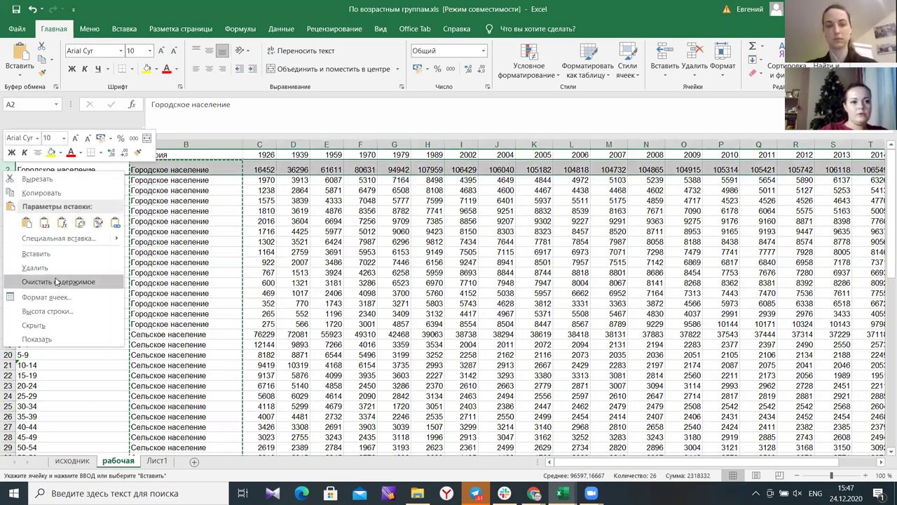
key(Return)
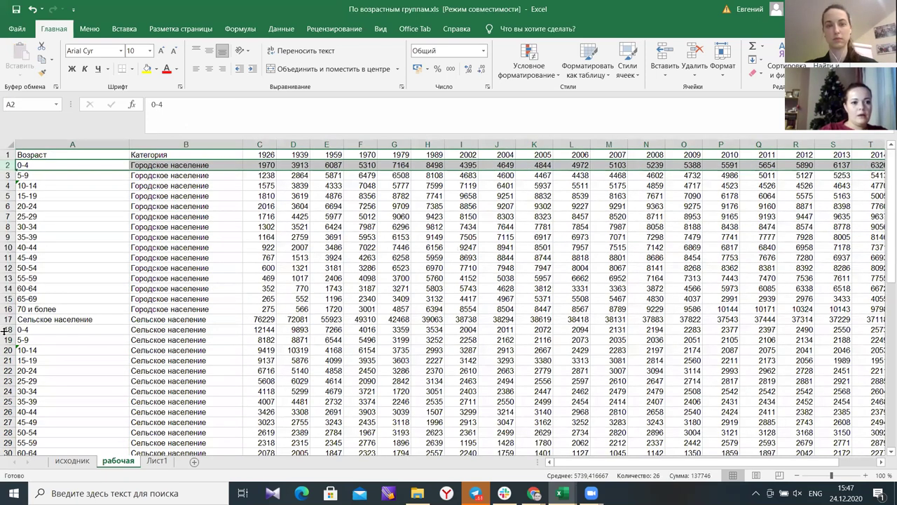
click(6, 319)
right_click(5, 319)
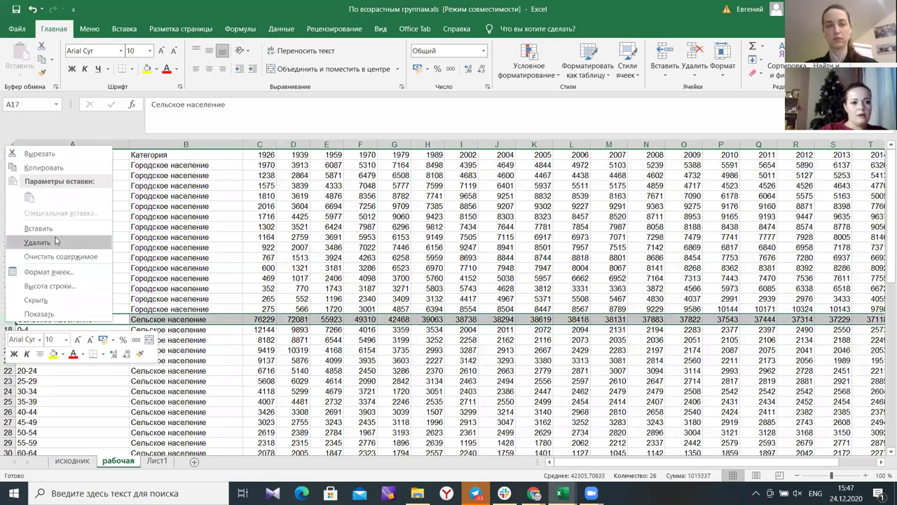
click(58, 244)
scroll(345, 349, down, 7)
scroll(351, 340, up, 7)
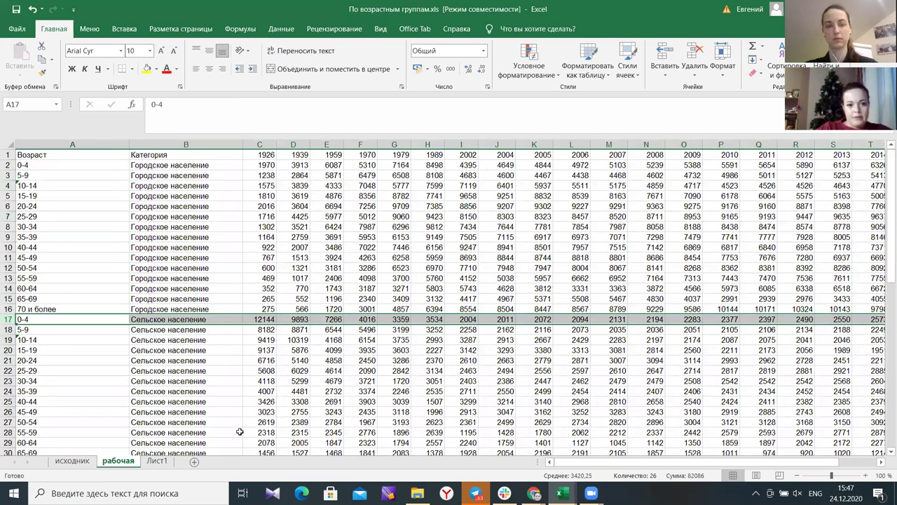
Look over the year columns of the cleaned table from 1926 through 2020.
scroll(504, 470, right, 2)
scroll(504, 471, left, 2)
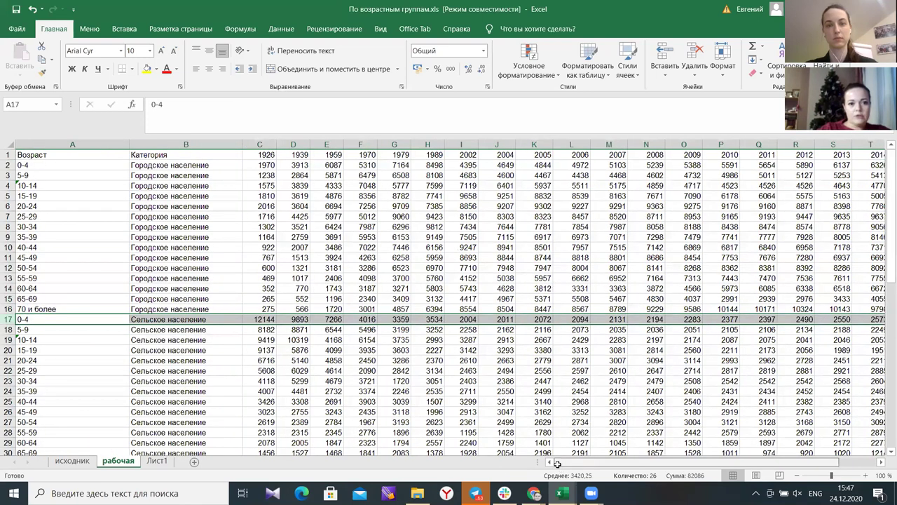
click(329, 349)
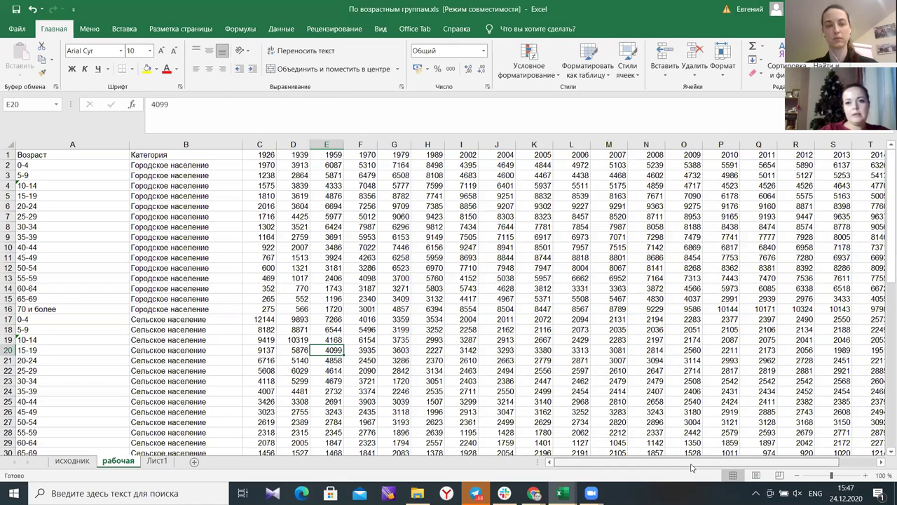
scroll(694, 468, right, 2)
scroll(520, 474, left, 3)
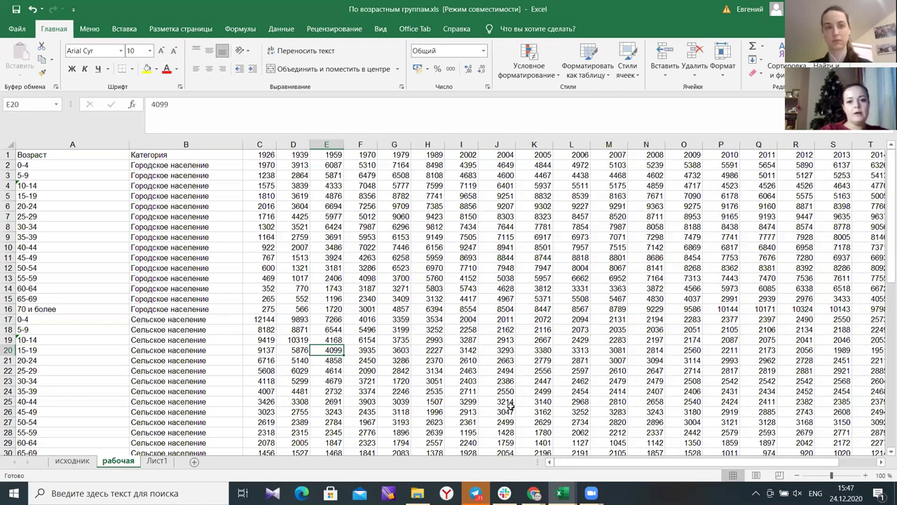
drag(573, 458, 624, 465)
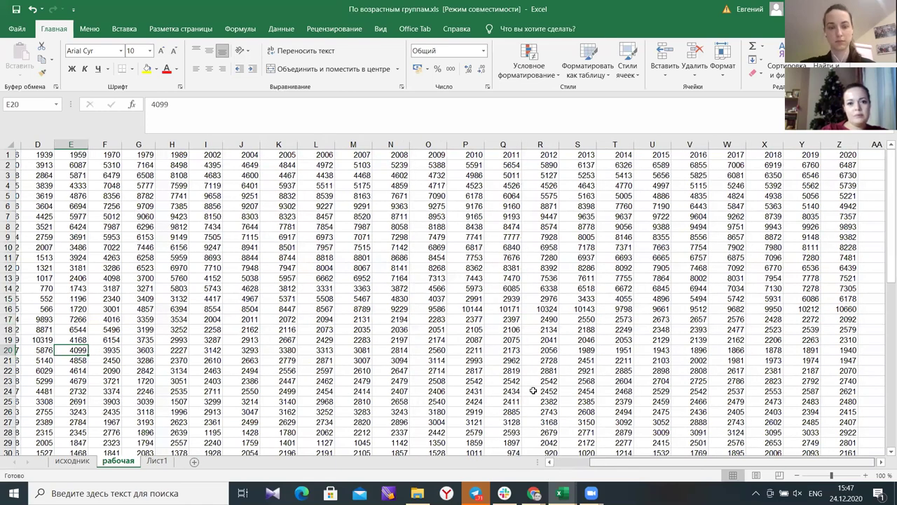
click(569, 463)
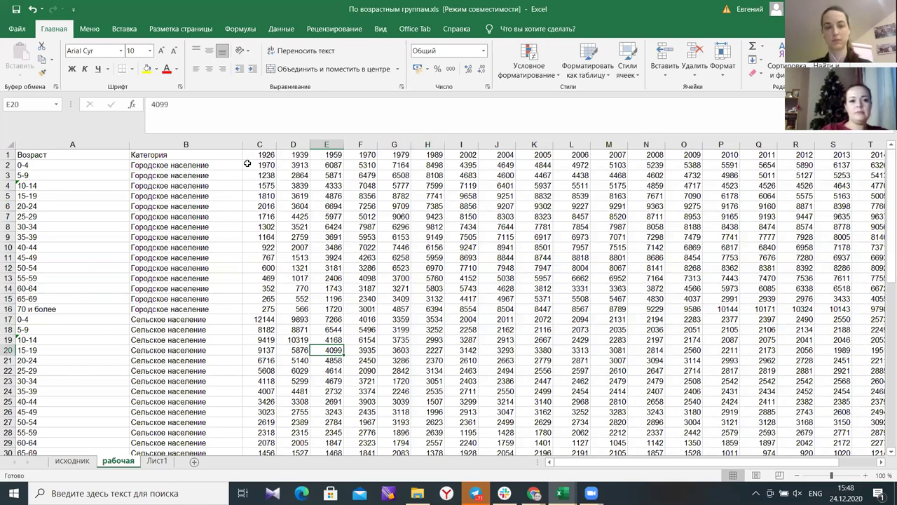
Examine how age, category and years are laid out in the рабочая table, and view the available data tools.
click(466, 269)
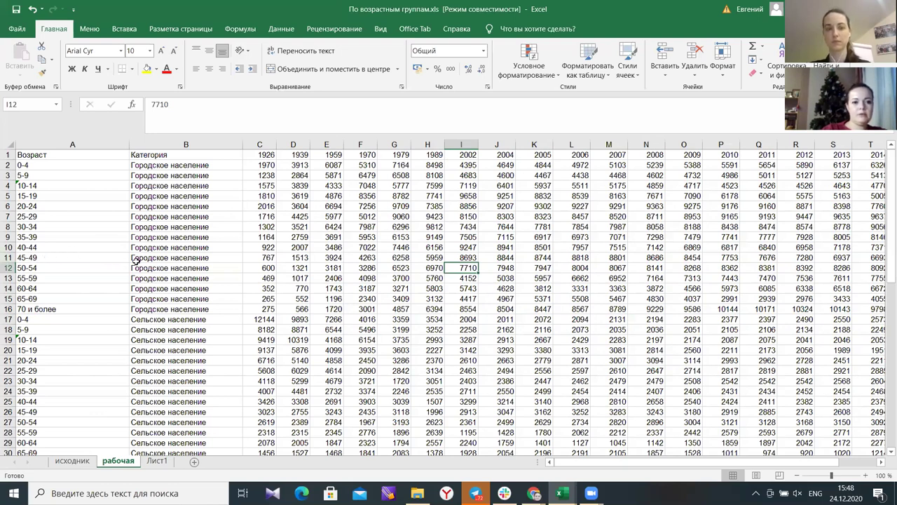
click(463, 257)
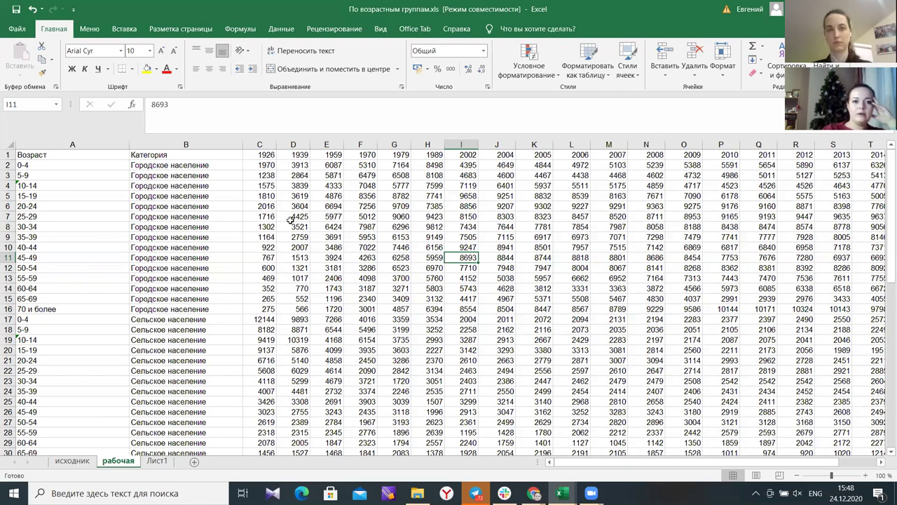
click(34, 165)
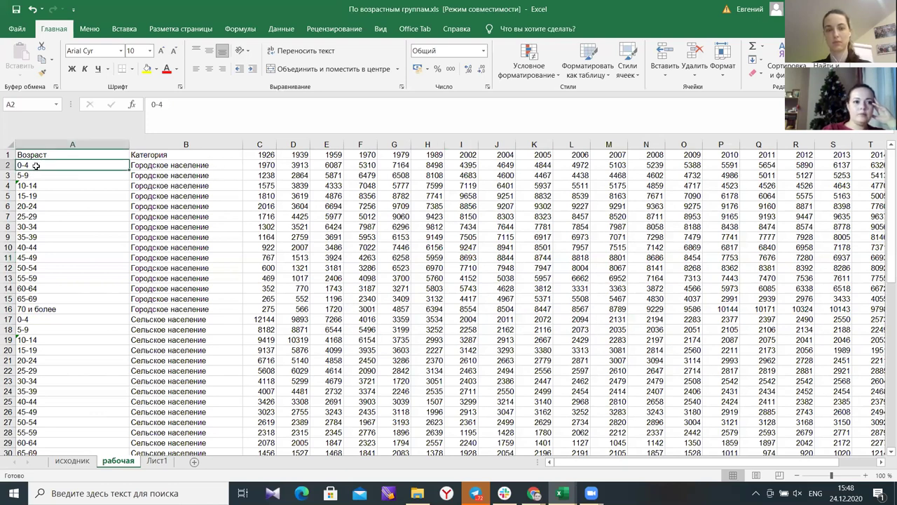
click(145, 165)
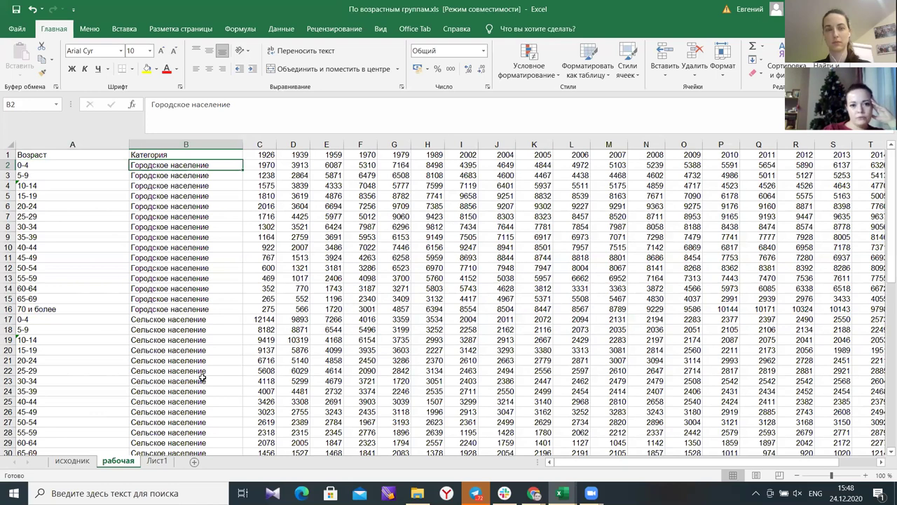
click(33, 164)
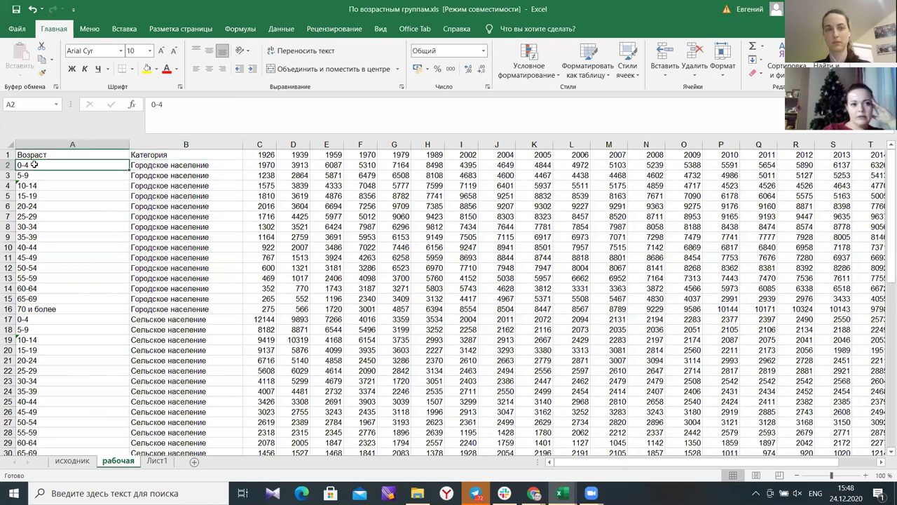
click(153, 165)
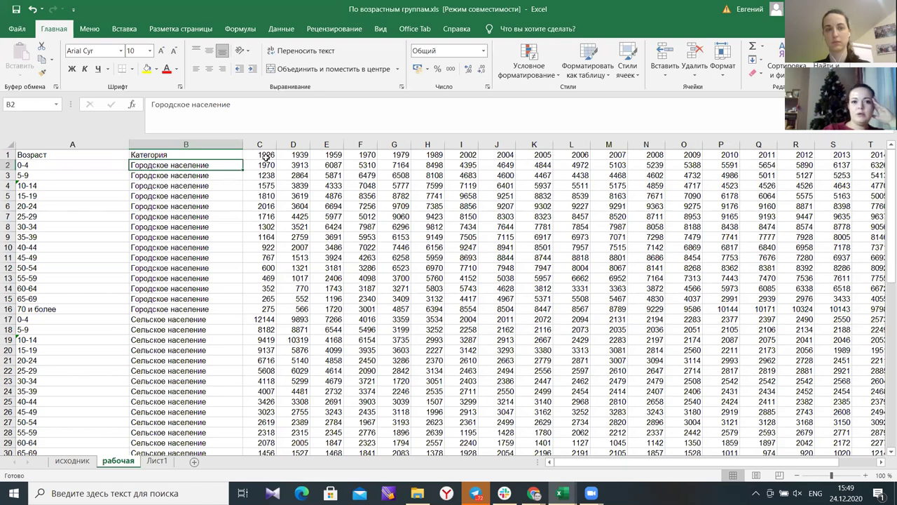
drag(266, 158, 782, 162)
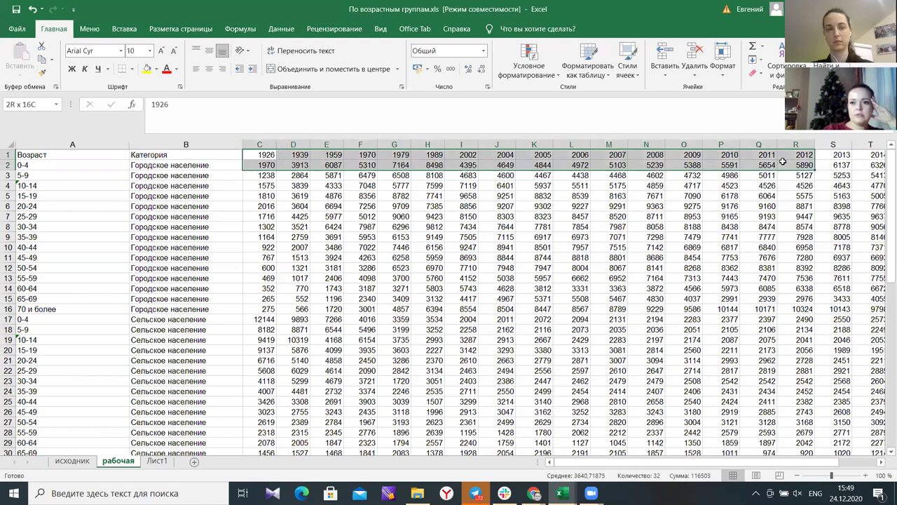
click(626, 329)
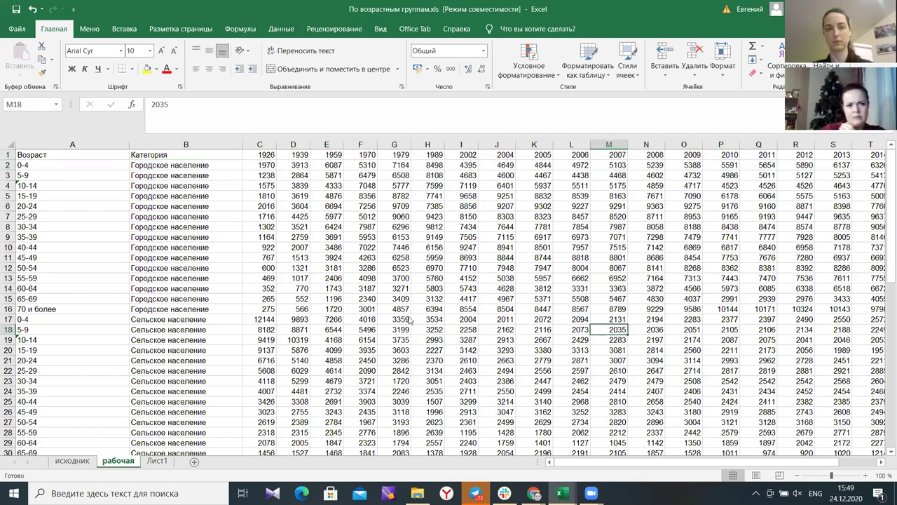
scroll(218, 304, down, 3)
scroll(216, 300, up, 3)
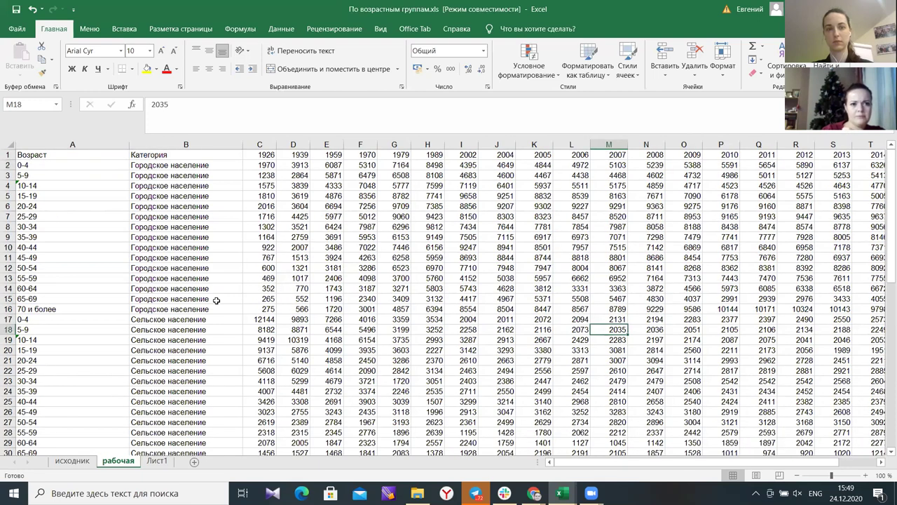
click(525, 254)
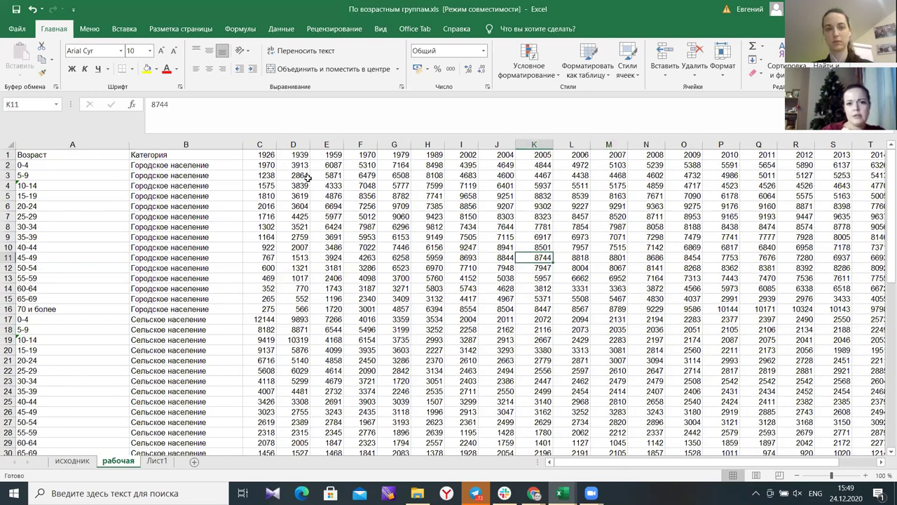
scroll(422, 371, down, 3)
scroll(422, 371, up, 3)
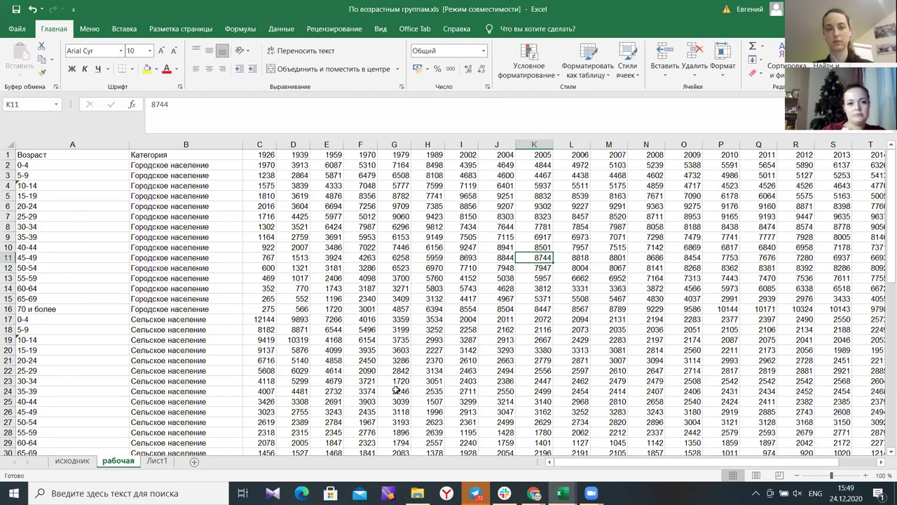
scroll(636, 466, right, 1)
scroll(533, 470, left, 1)
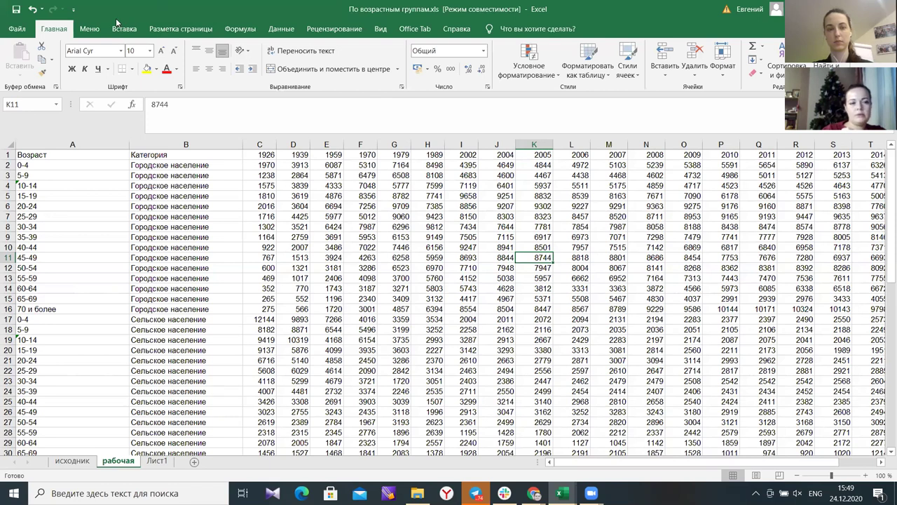
click(279, 30)
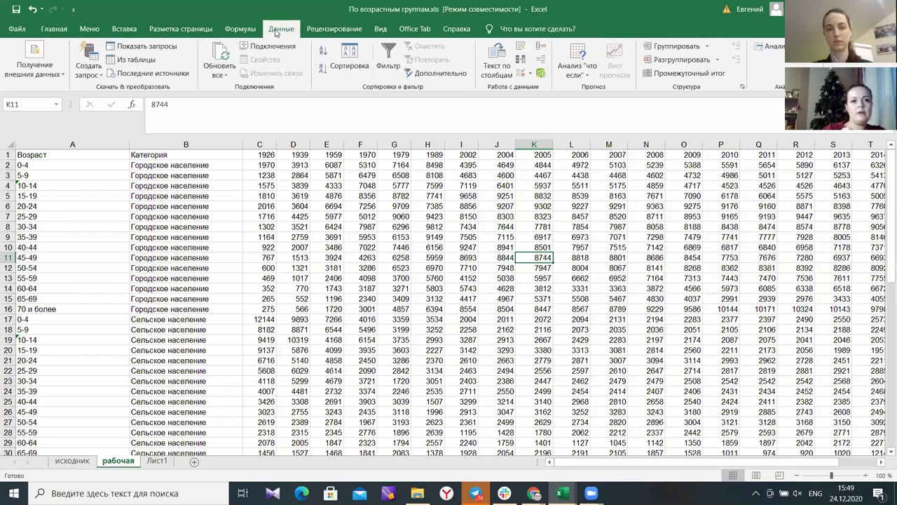
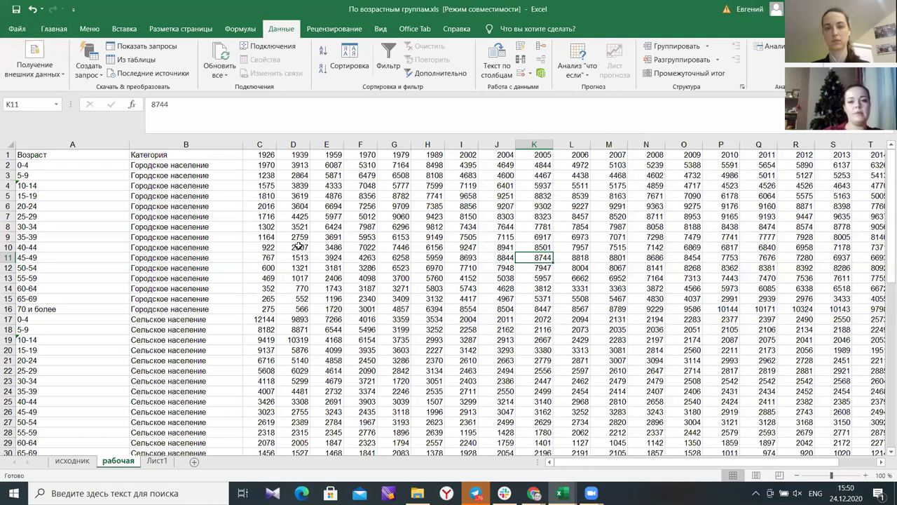
click(674, 309)
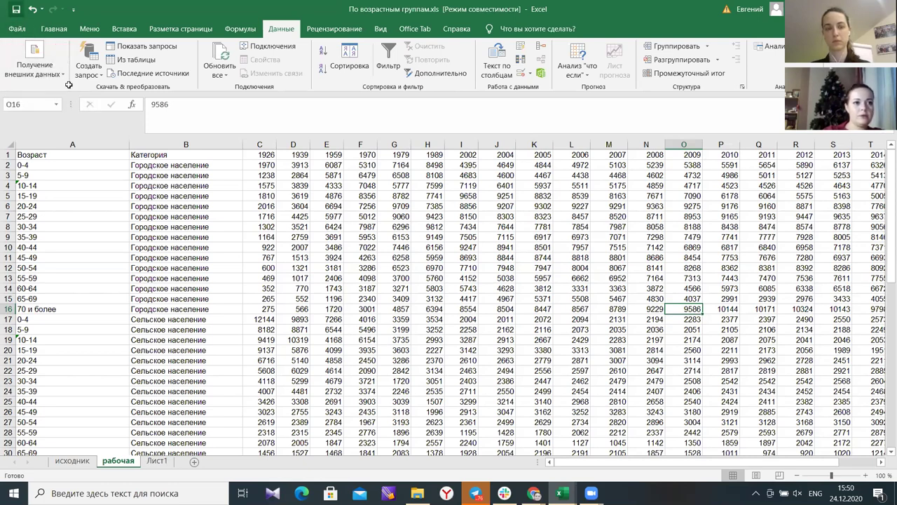
Save the age-group workbook and create a new blank workbook.
click(15, 9)
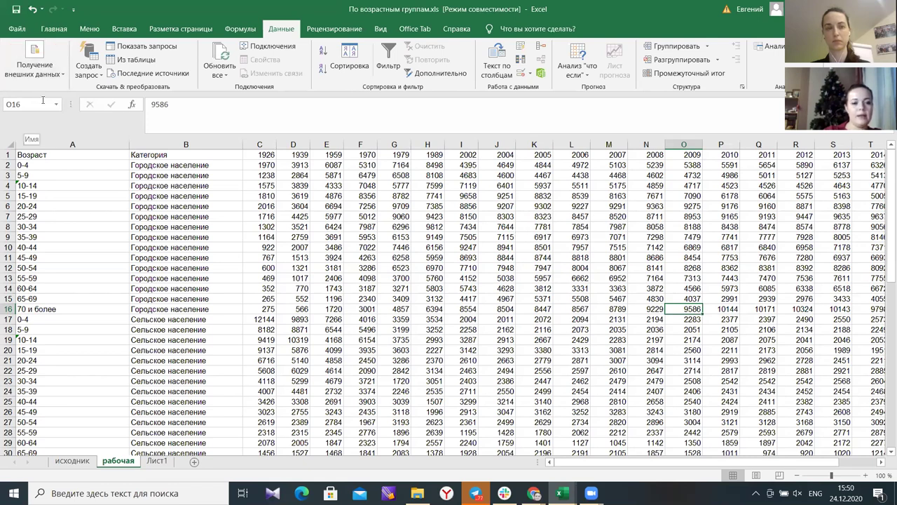
click(16, 29)
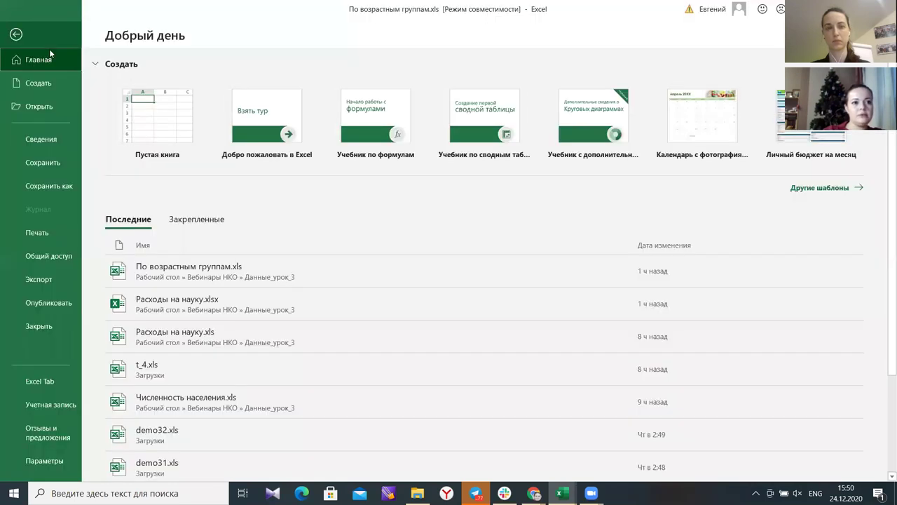
click(161, 123)
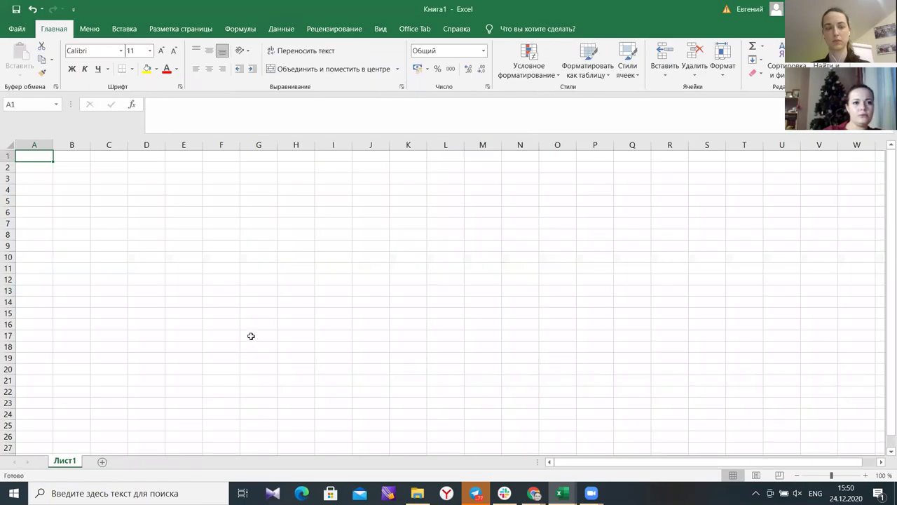
Start a new query from the workbook По возрастным группам.xls, stored in Вебинары НКО > Данные_урок_3 on the desktop.
click(285, 32)
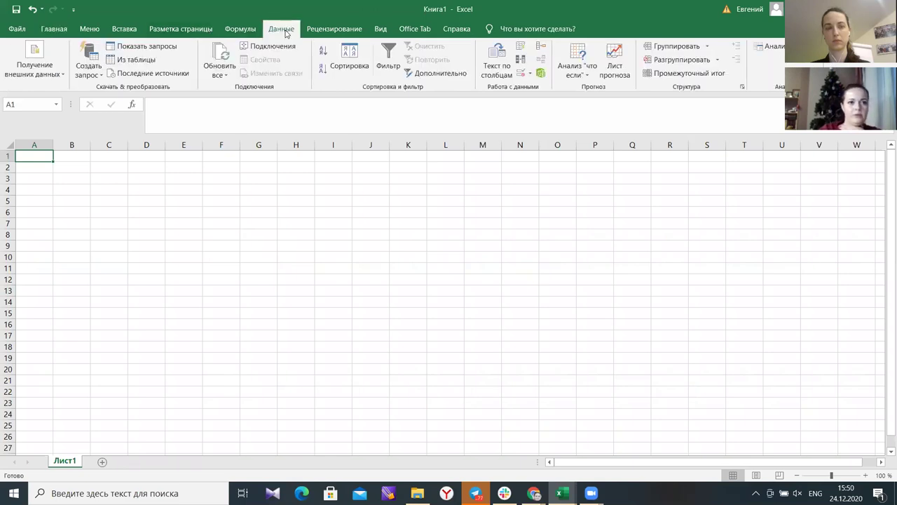
click(93, 76)
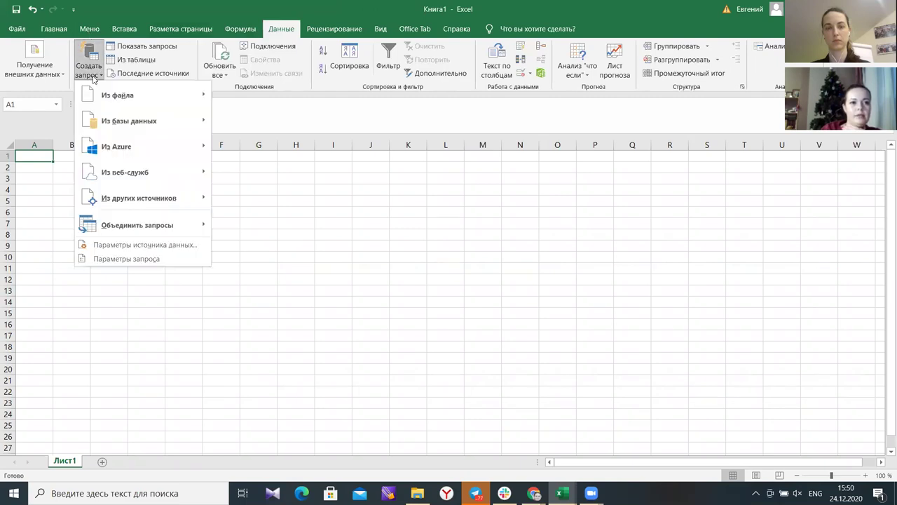
mouse_move(139, 104)
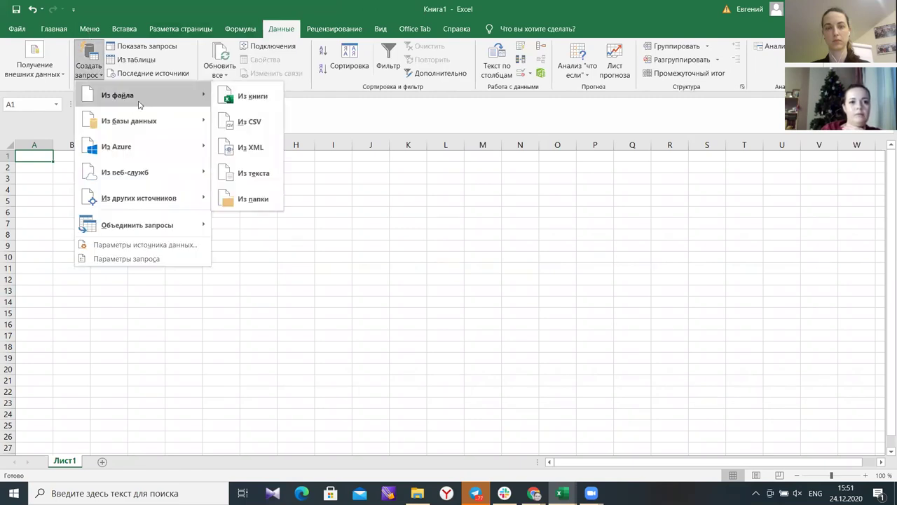
click(243, 103)
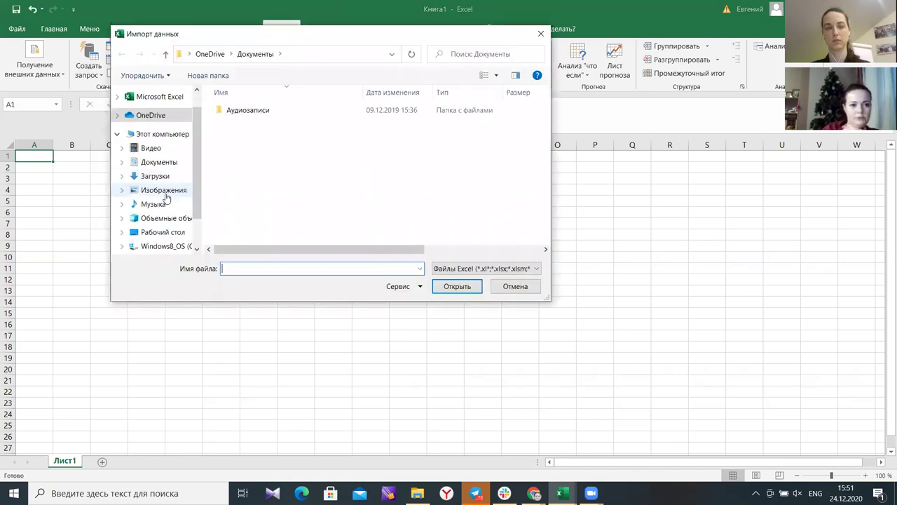
scroll(166, 197, down, 1)
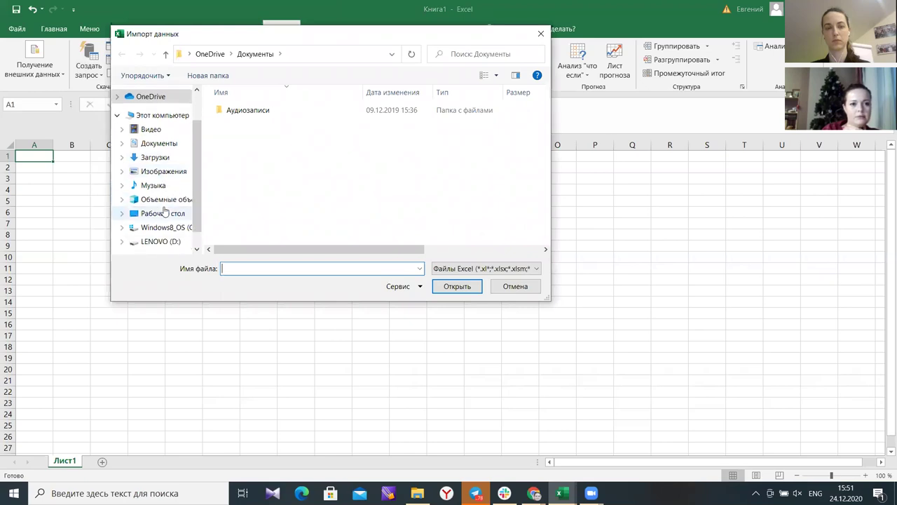
click(162, 213)
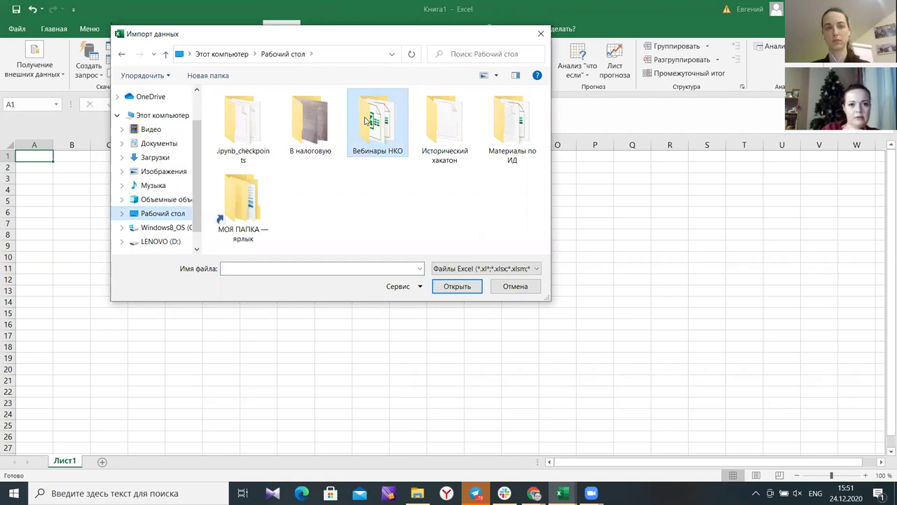
double_click(363, 119)
double_click(247, 110)
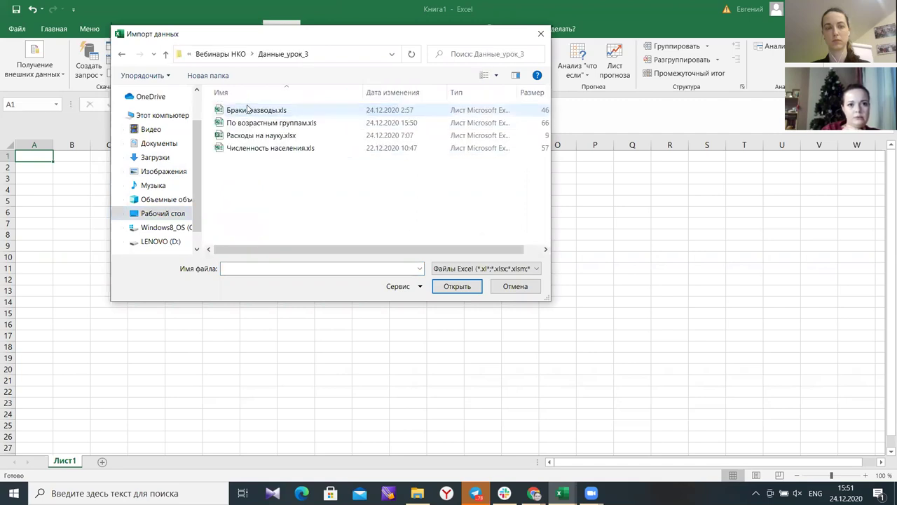
click(268, 123)
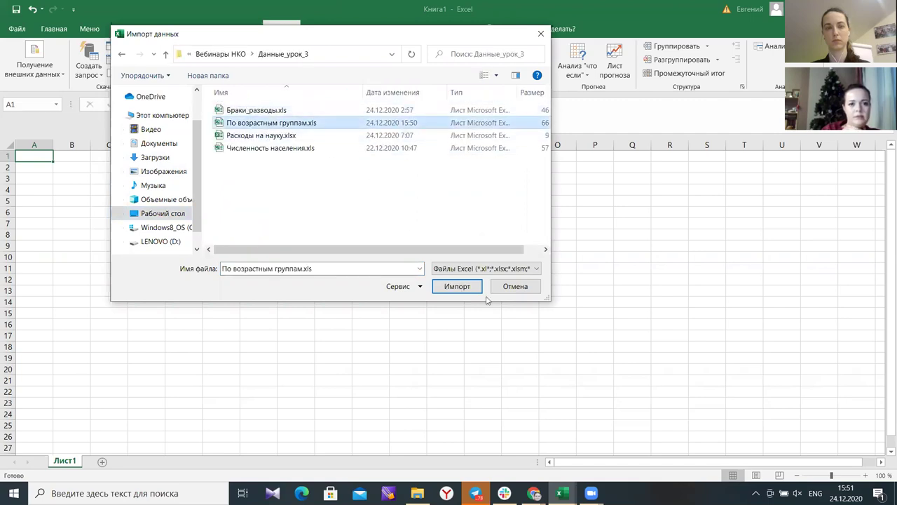
click(464, 289)
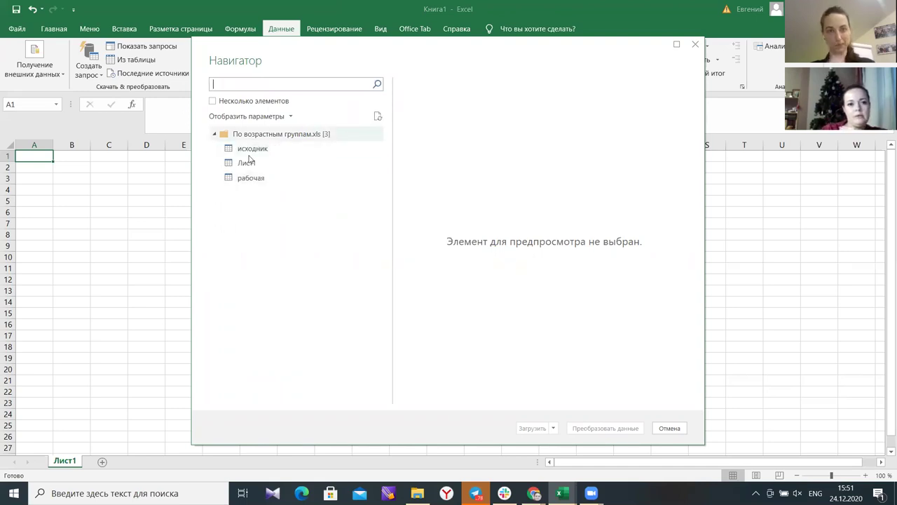
Choose the рабочая sheet as the data source and open it for transformation in the Power Query editor.
click(251, 178)
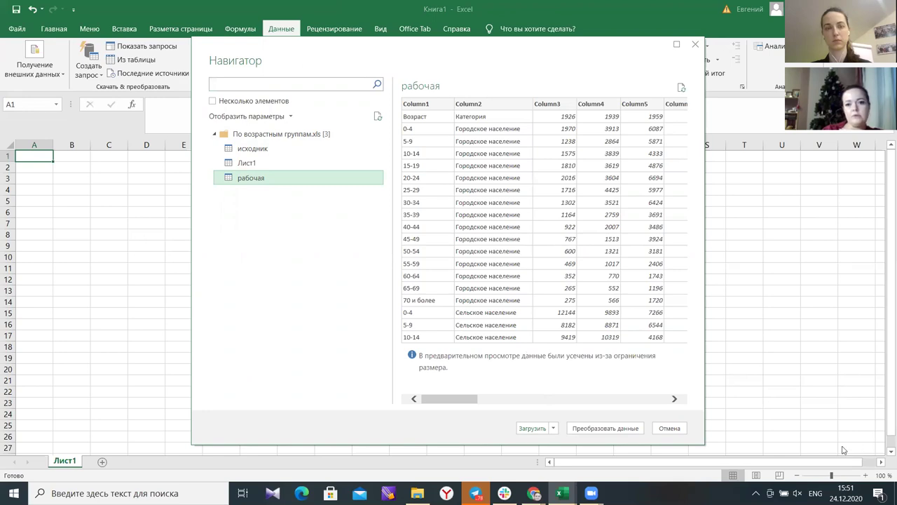
click(626, 429)
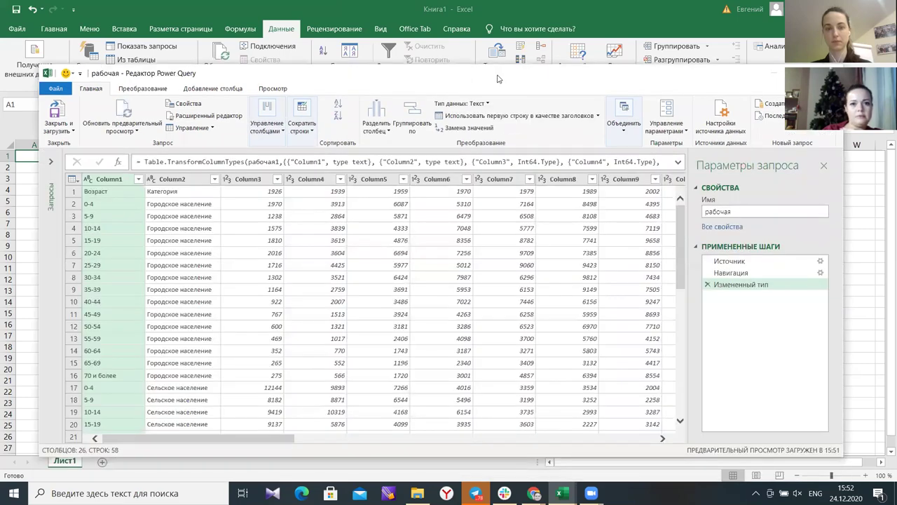
drag(498, 78, 504, 67)
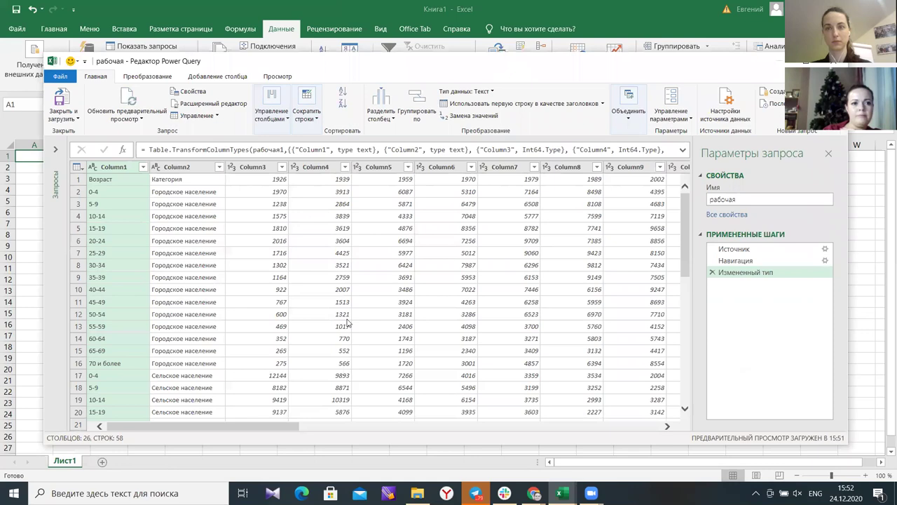
Promote the first row of the рабочая query to column headers.
drag(210, 427, 171, 441)
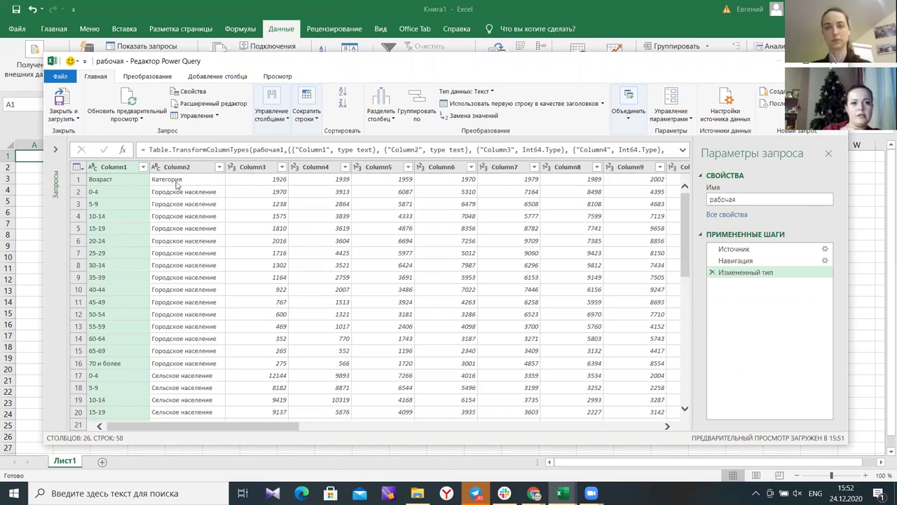
click(145, 78)
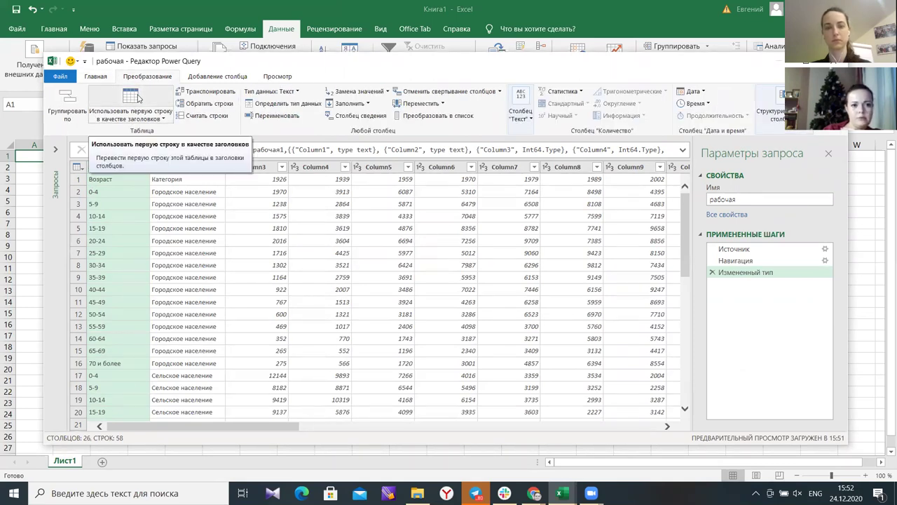
click(138, 98)
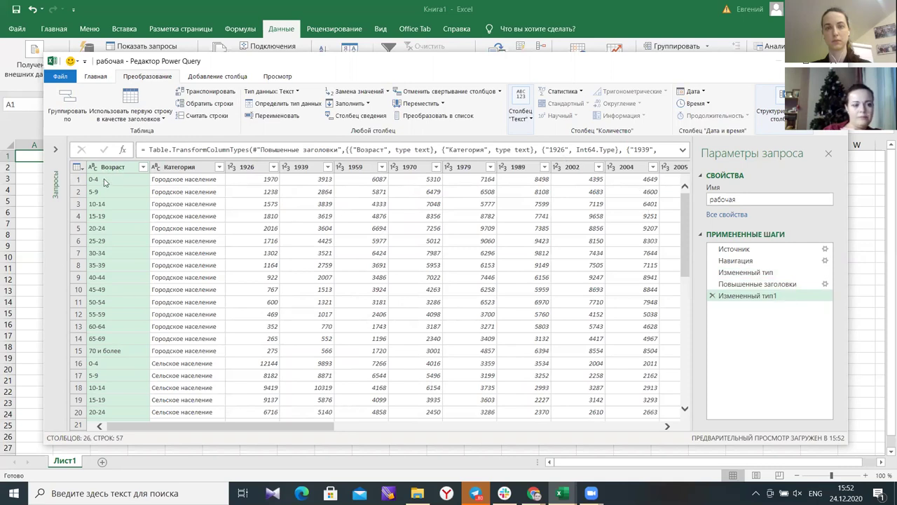
mouse_move(135, 426)
mouse_down()
mouse_move(232, 426)
mouse_move(134, 426)
mouse_up()
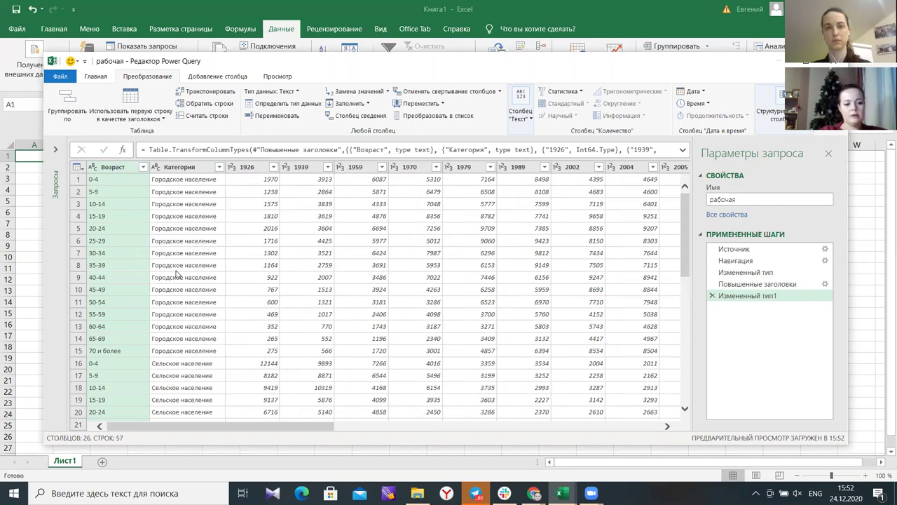
Unpivot all the year columns, leaving Возраст and Категория as they are, and look through the resulting rows.
key(ctrl+a)
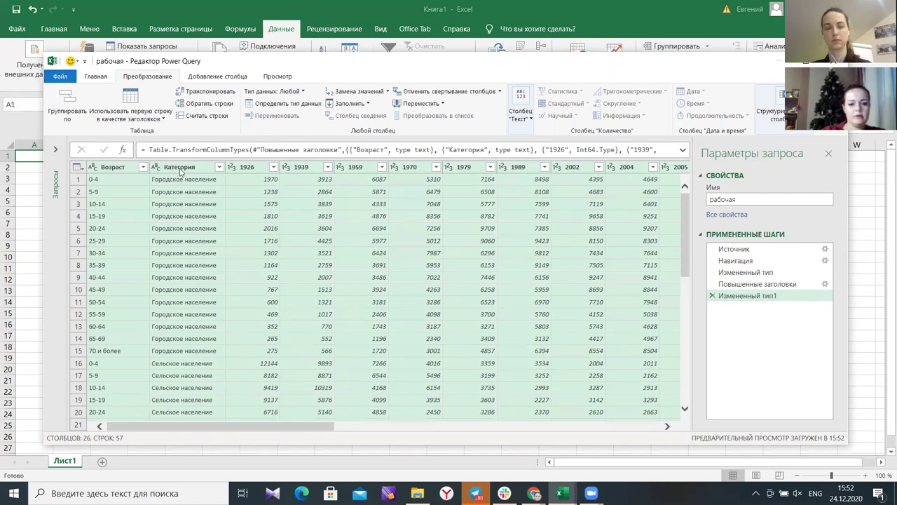
ctrl+click(180, 169)
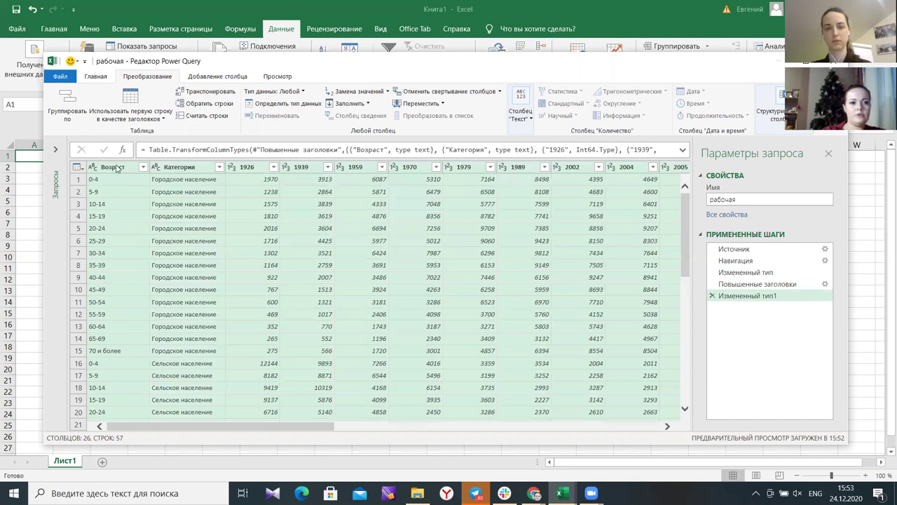
ctrl+click(118, 168)
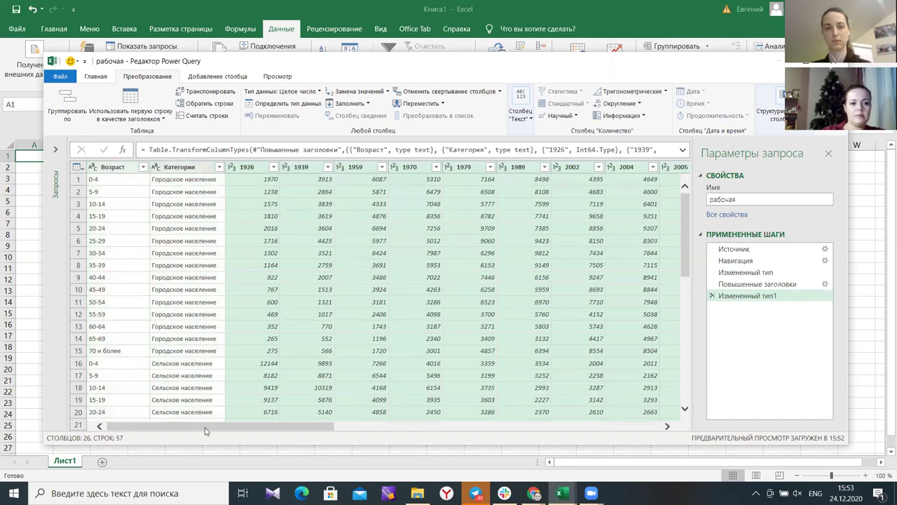
drag(235, 430, 512, 459)
drag(598, 463, 193, 482)
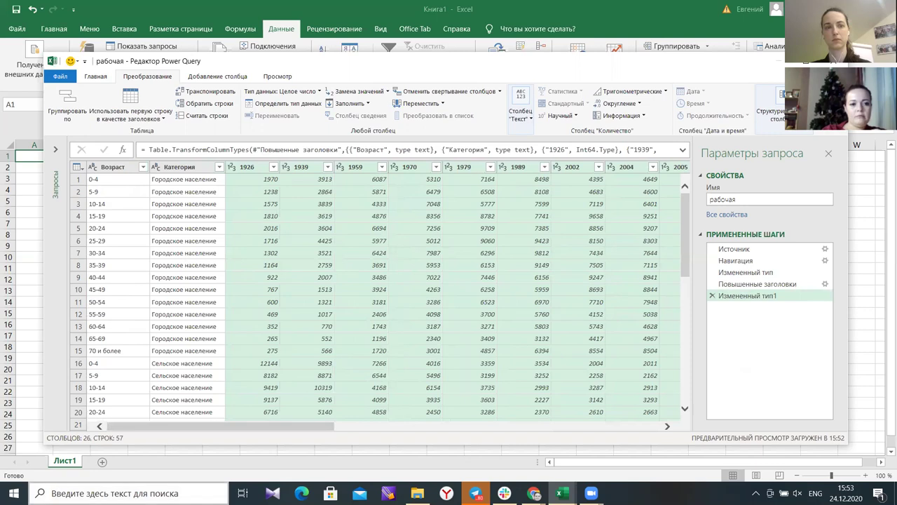
click(453, 96)
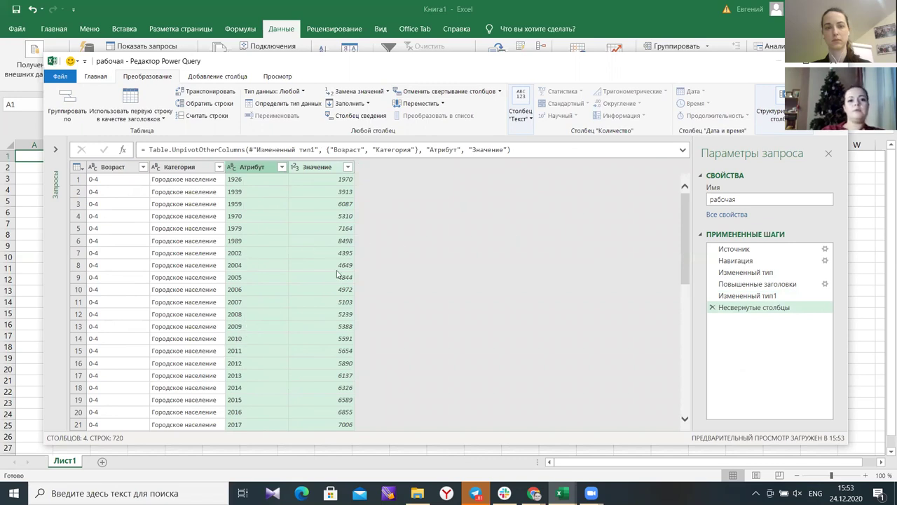
scroll(277, 289, down, 8)
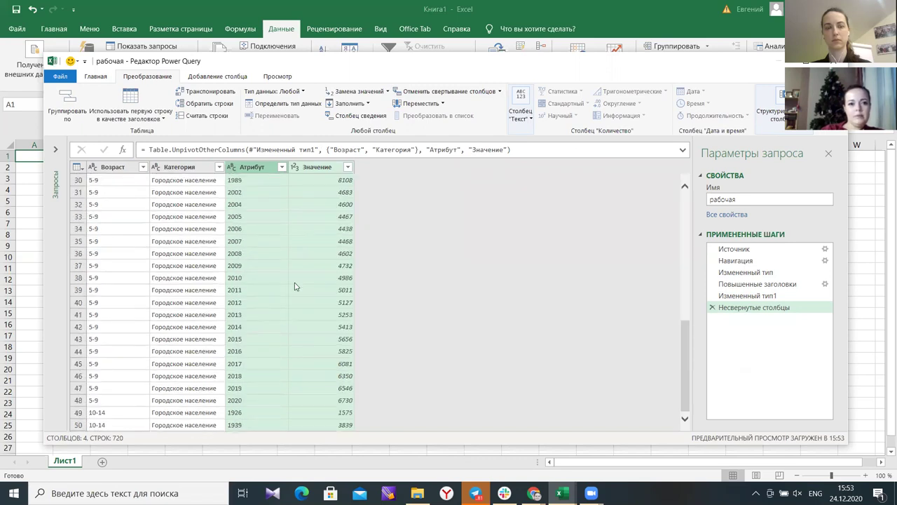
scroll(293, 286, up, 8)
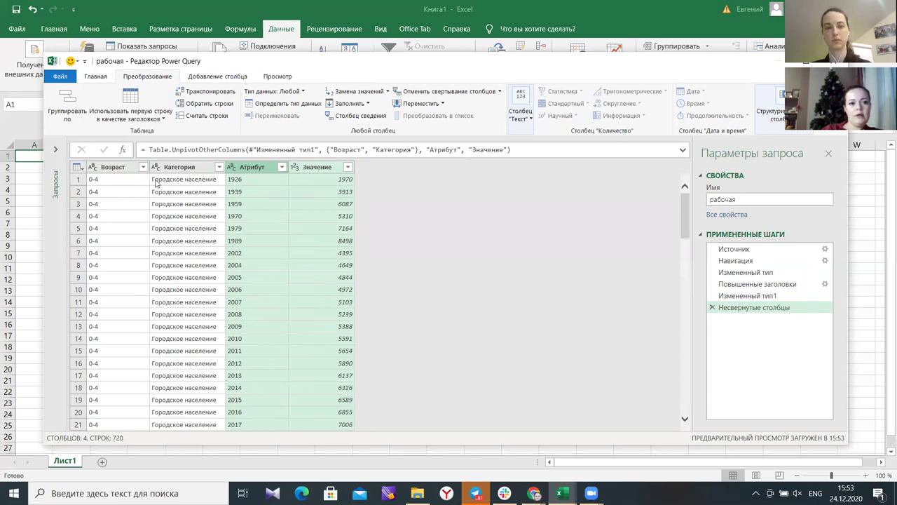
Rename the Атрибут column to Год and the Значение column to Численность.
double_click(252, 167)
text(Uj)
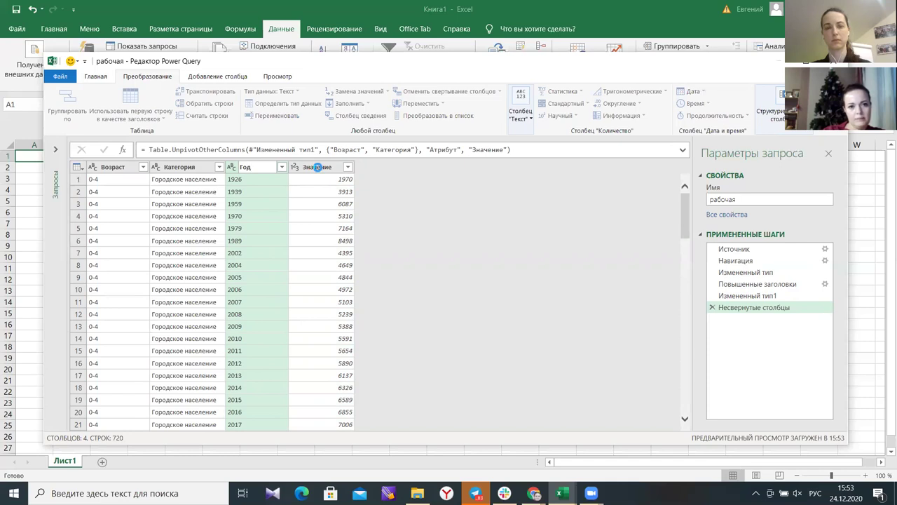
key(Return)
double_click(318, 169)
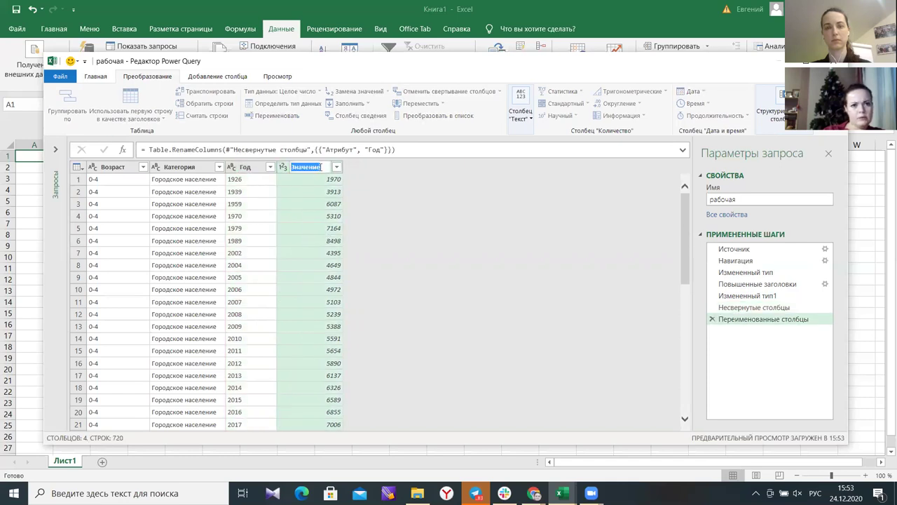
text(Численность)
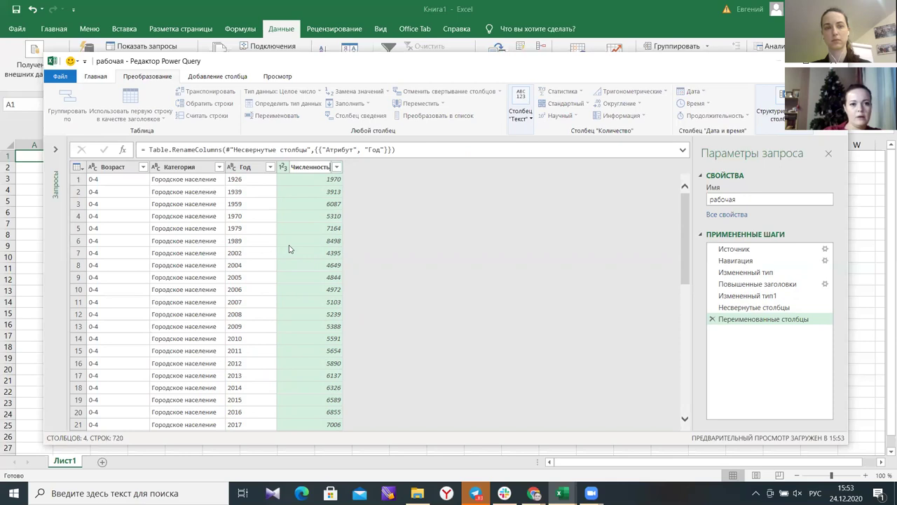
click(289, 249)
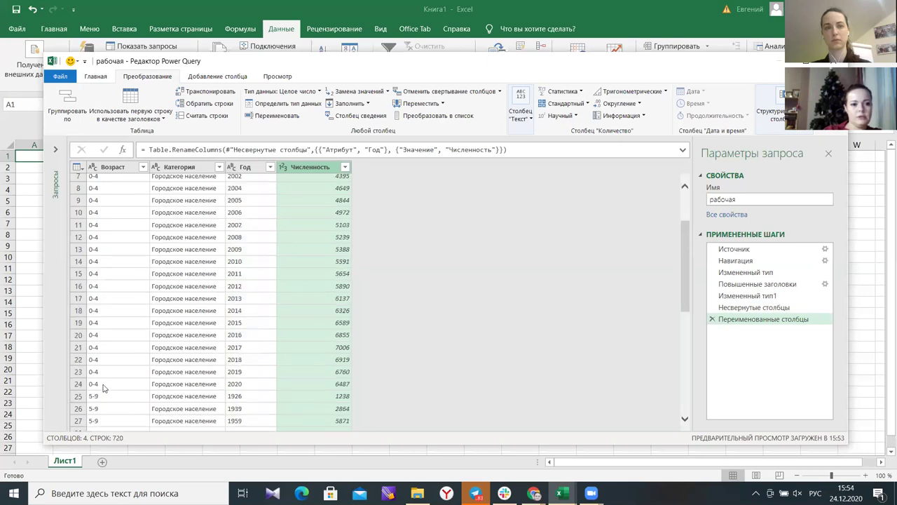
scroll(237, 337, down, 1)
scroll(237, 336, up, 1)
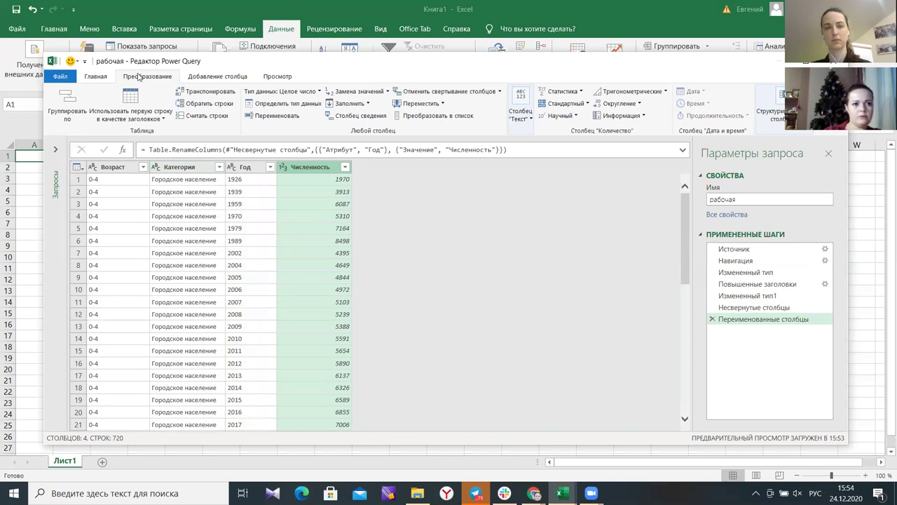
Close the query editor, load the unpivoted table into the workbook, and look over the loaded rows.
click(96, 77)
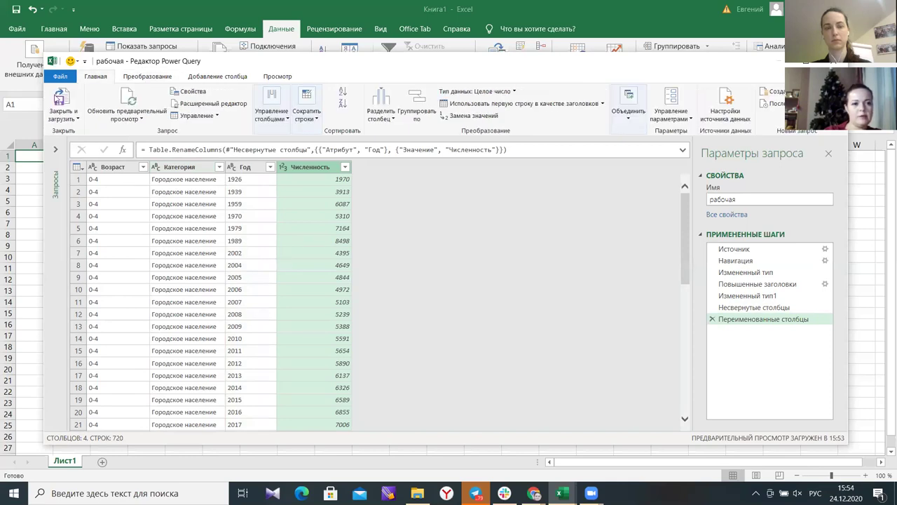
click(62, 102)
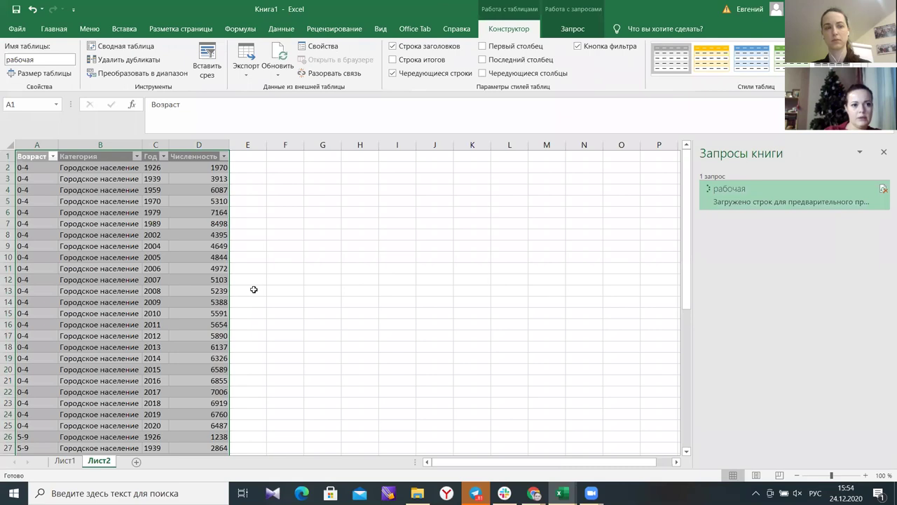
scroll(254, 288, down, 13)
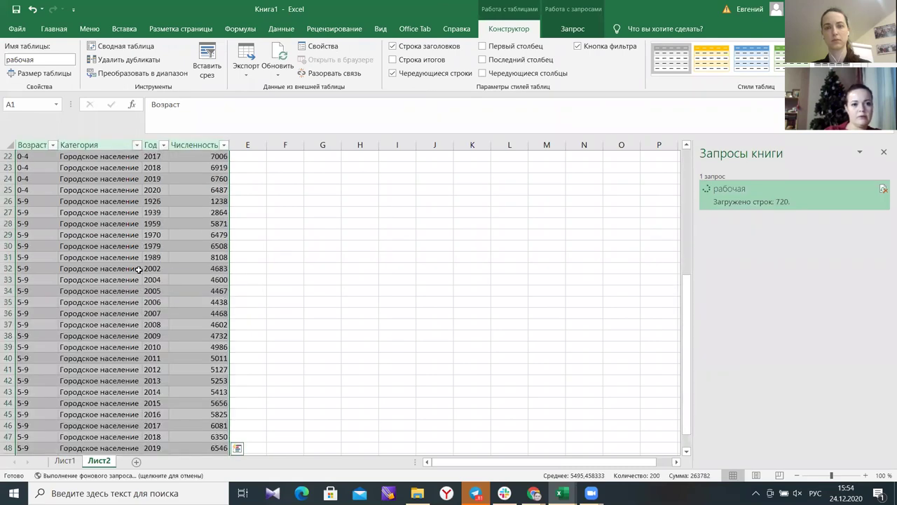
scroll(273, 200, up, 13)
Select the whole loaded table on Лист2, look through its rows, and compare Лист1 with Лист2.
click(285, 201)
click(28, 157)
key(ctrl+a)
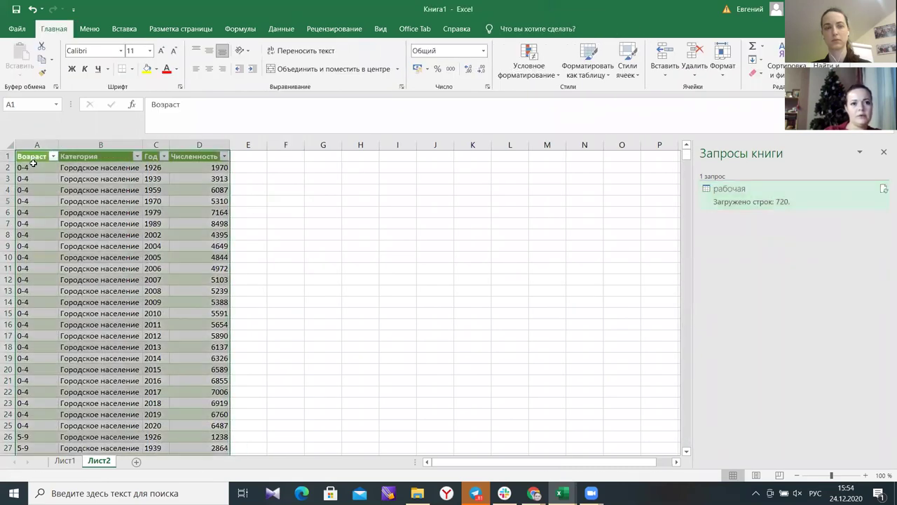
scroll(132, 309, down, 5)
scroll(133, 309, down, 15)
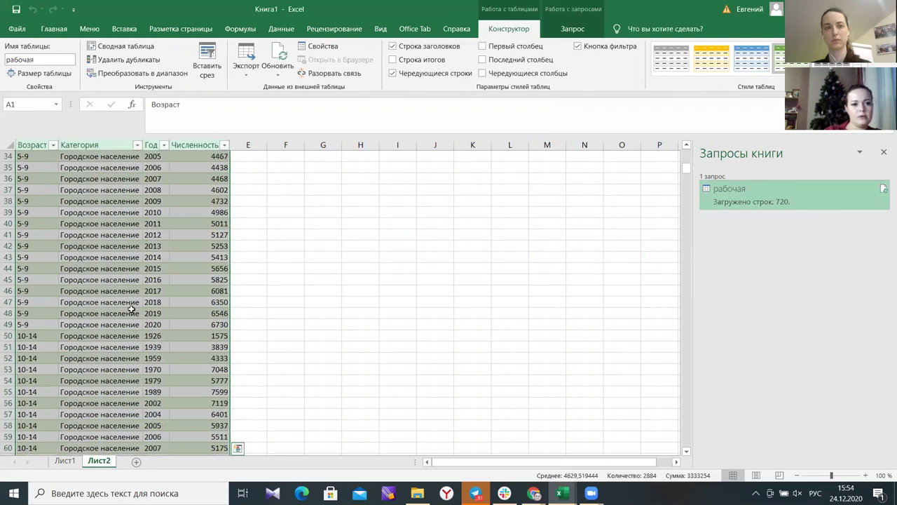
scroll(131, 313, up, 20)
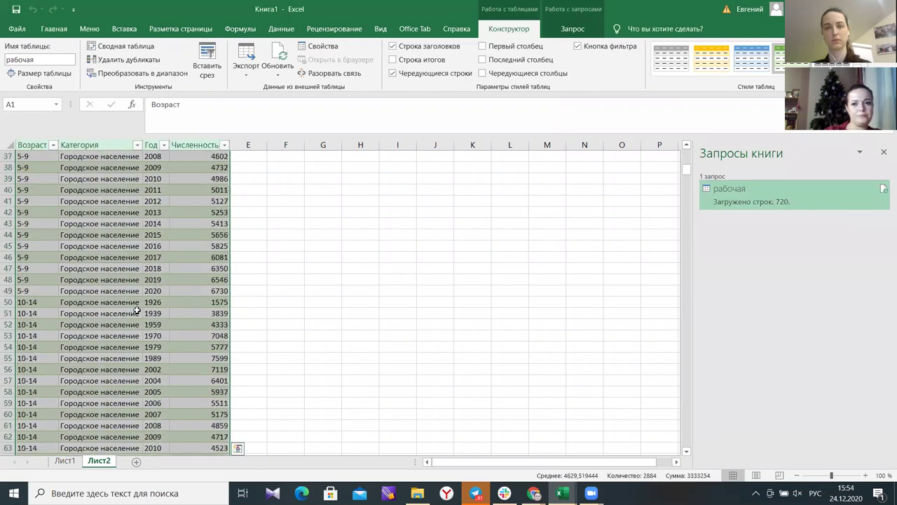
click(327, 289)
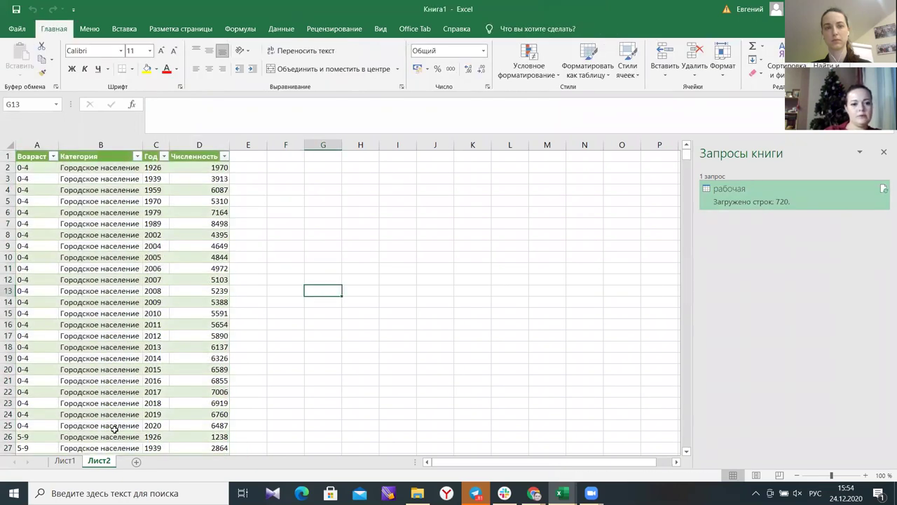
click(70, 461)
click(100, 461)
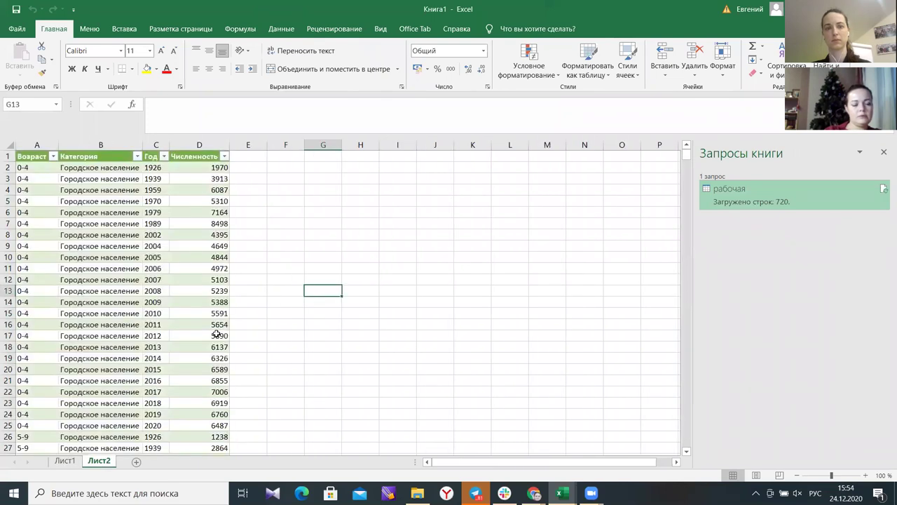
drag(35, 156, 230, 452)
drag(166, 460, 171, 380)
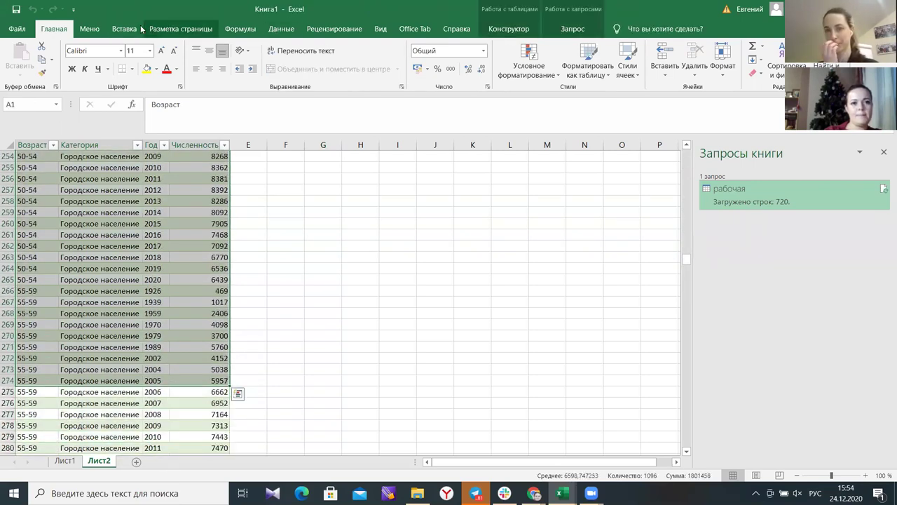
click(179, 28)
click(124, 29)
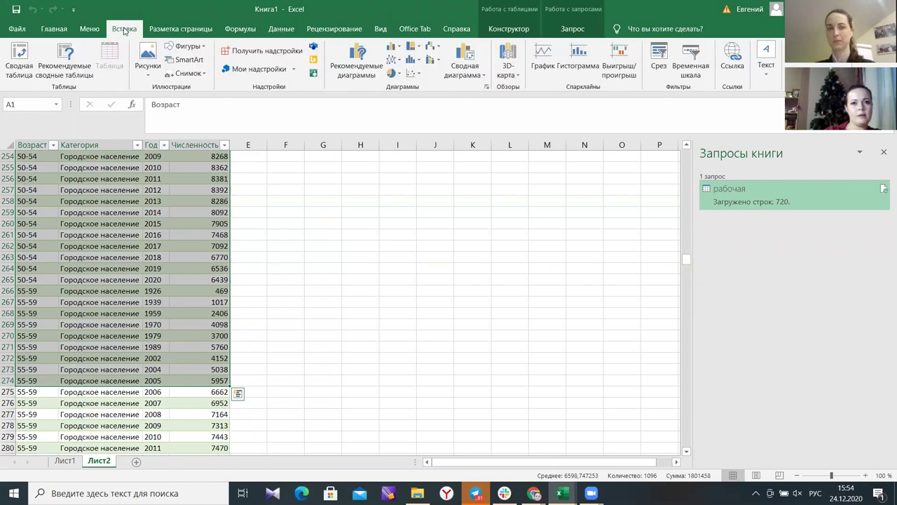
click(281, 29)
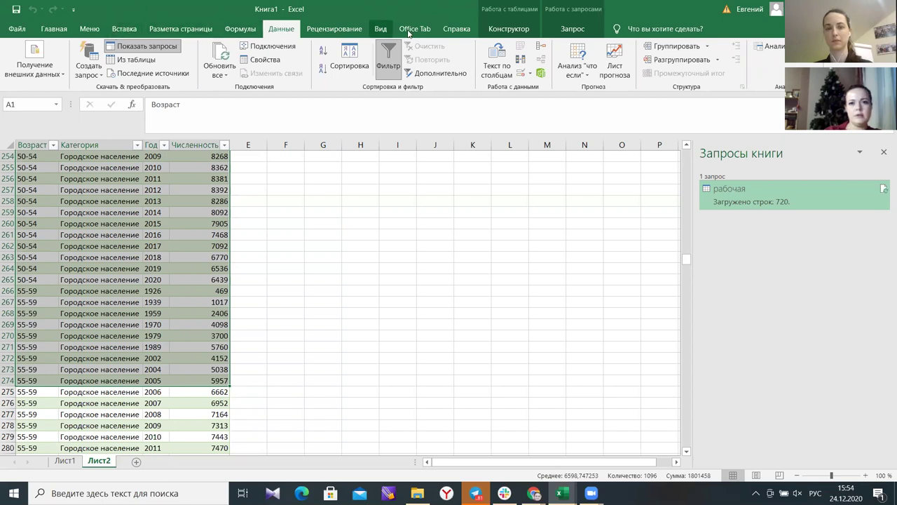
click(376, 29)
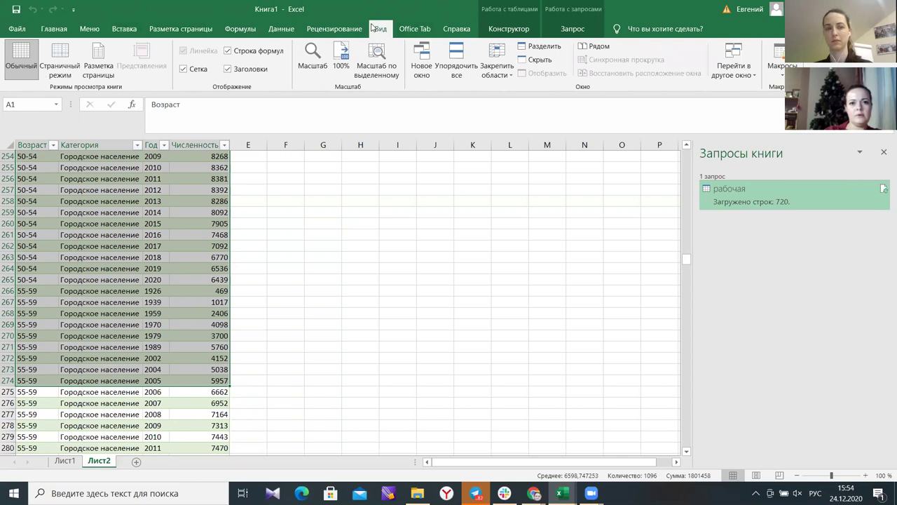
click(88, 29)
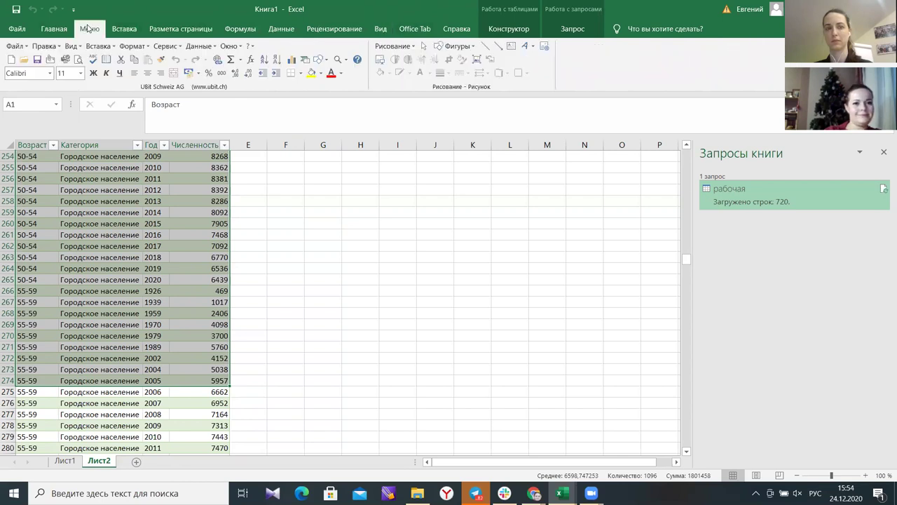
click(55, 28)
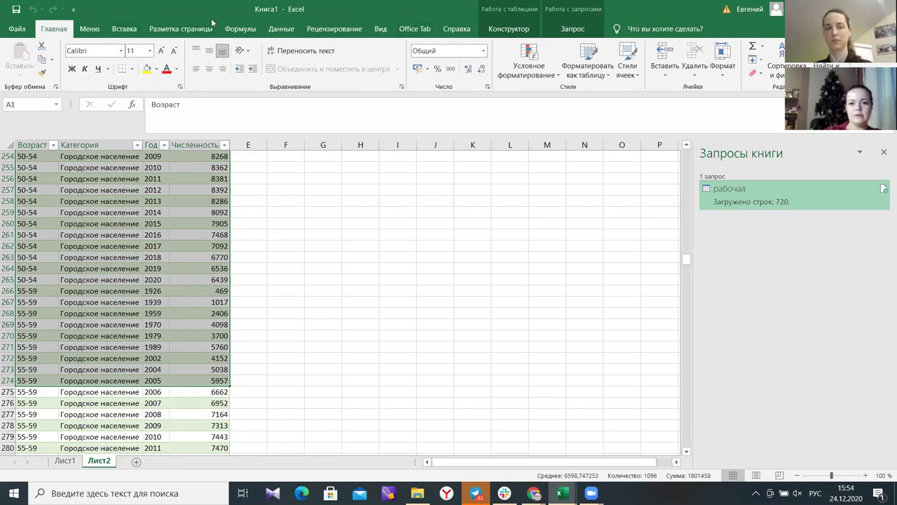
click(606, 76)
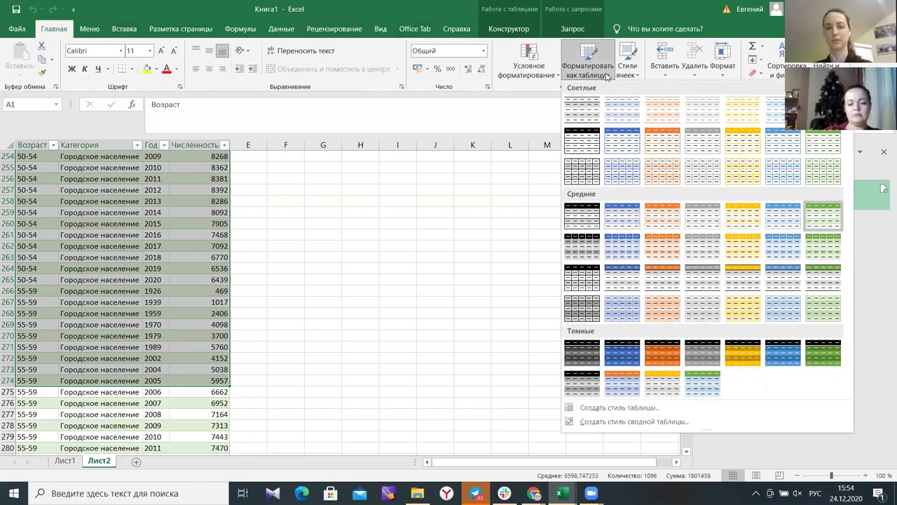
click(607, 76)
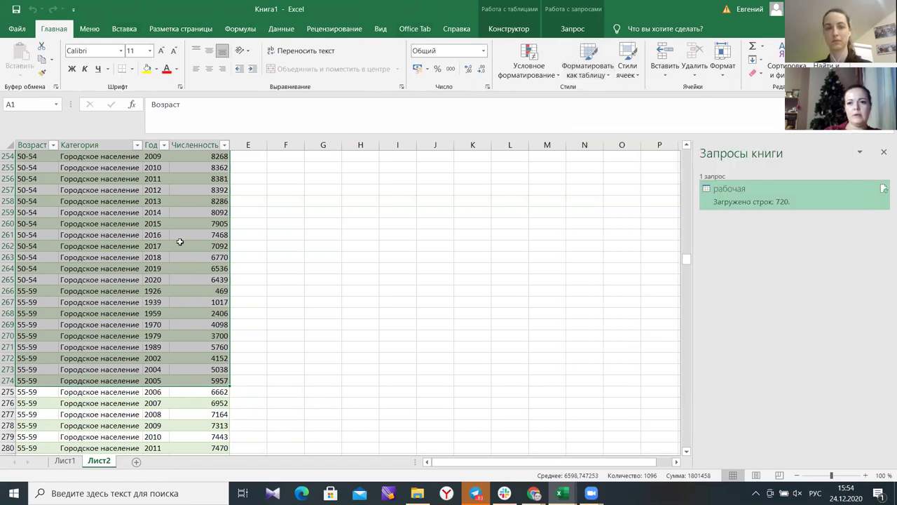
Clear the table selection on Лист2 and review the unpivoted rows from the beginning of the table.
scroll(152, 315, up, 20)
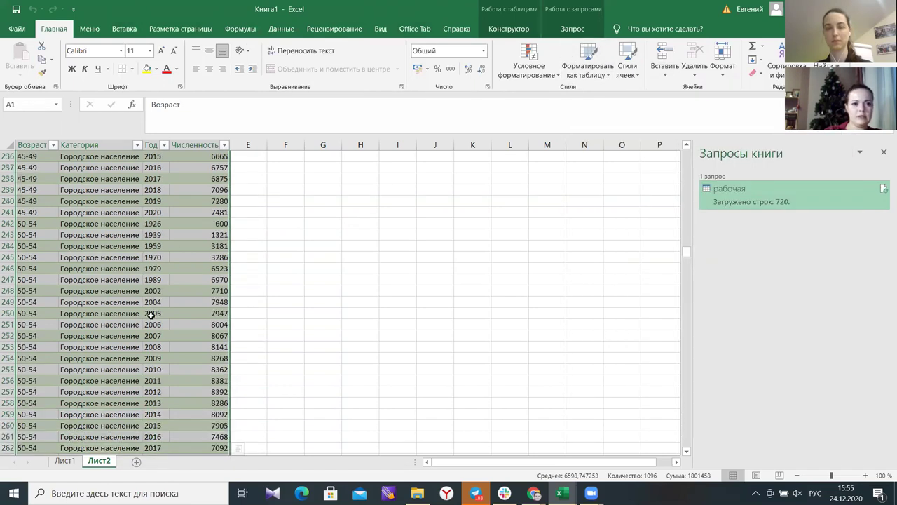
scroll(152, 315, up, 20)
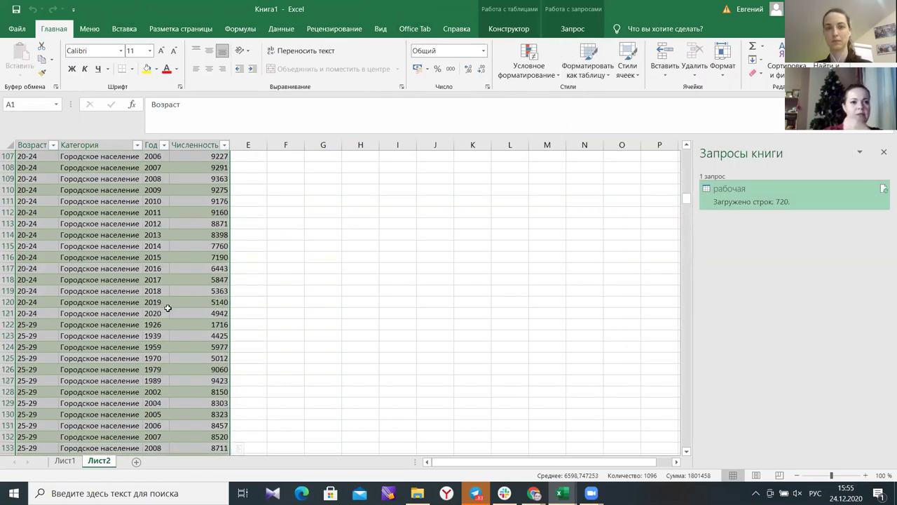
scroll(168, 307, up, 17)
click(400, 278)
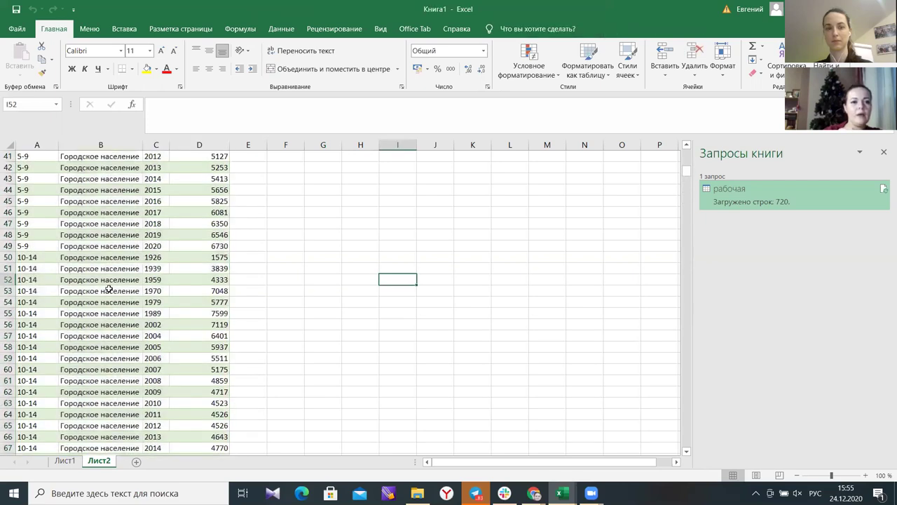
scroll(175, 290, up, 10)
scroll(119, 190, up, 4)
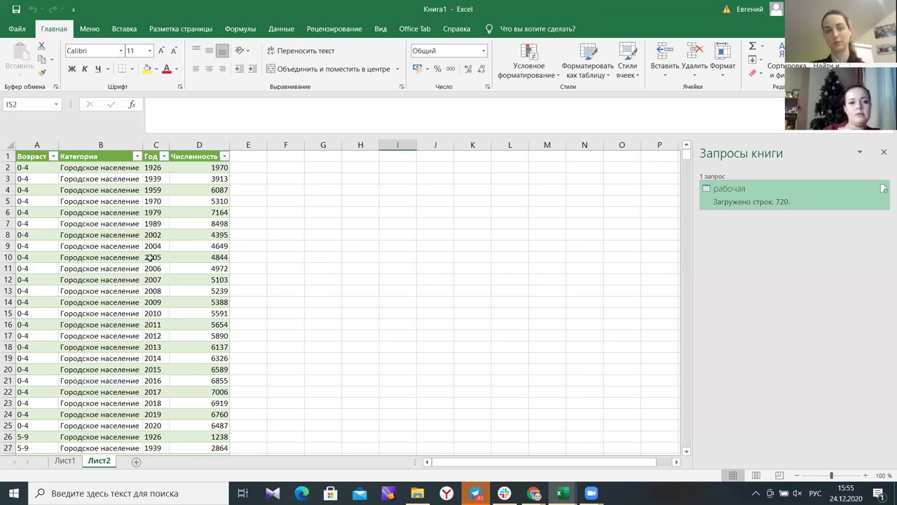
scroll(372, 370, down, 6)
scroll(373, 369, up, 6)
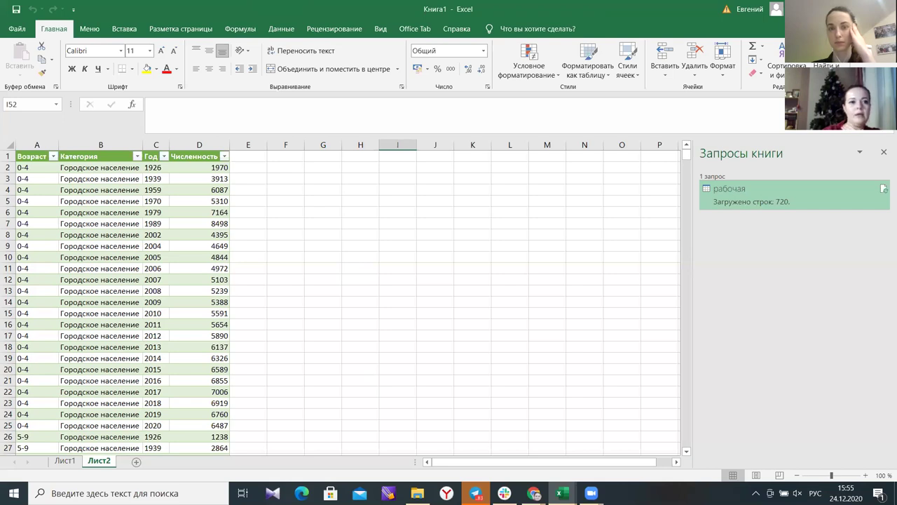
Close the Книга1 workbook without saving and look across all the year columns of the рабочая sheet.
key(alt+F4)
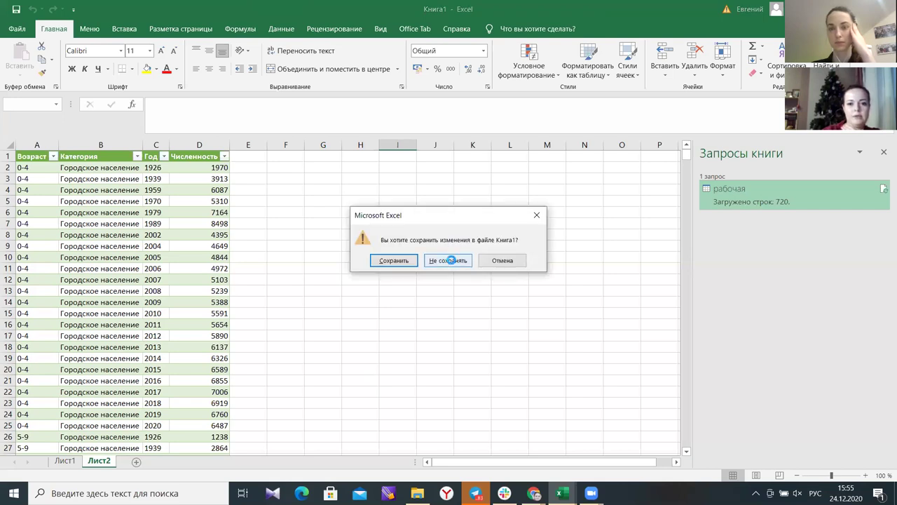
click(453, 260)
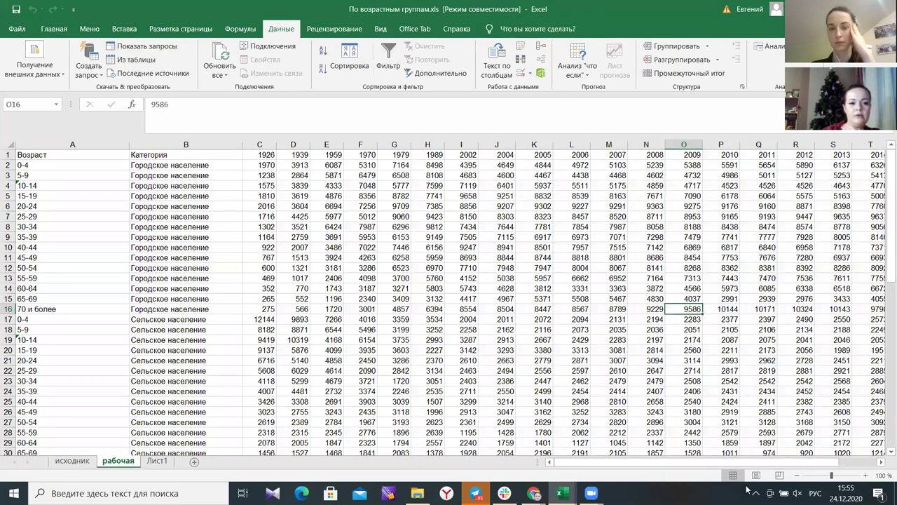
scroll(648, 469, right, 1)
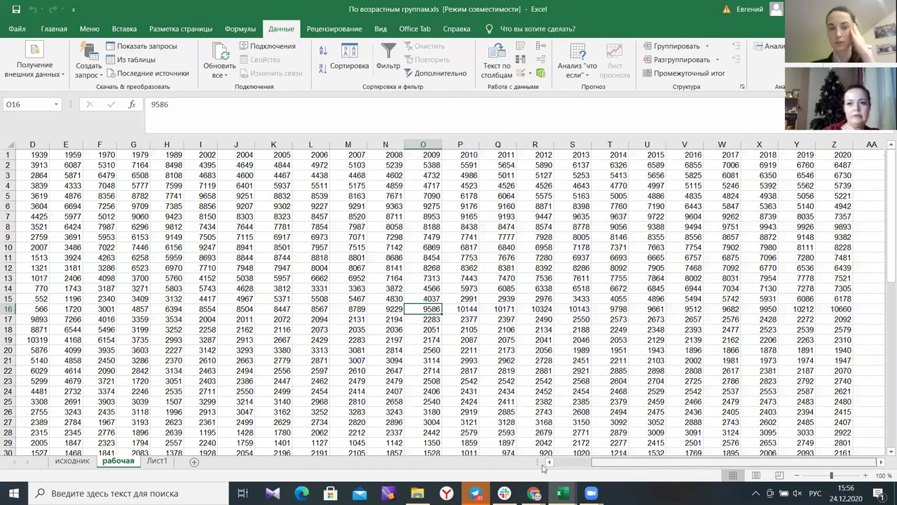
scroll(490, 468, left, 1)
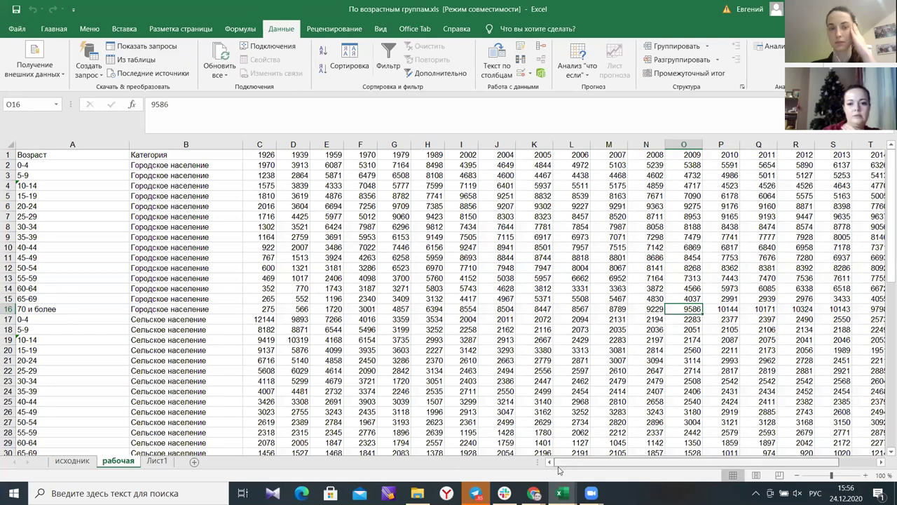
scroll(634, 468, right, 1)
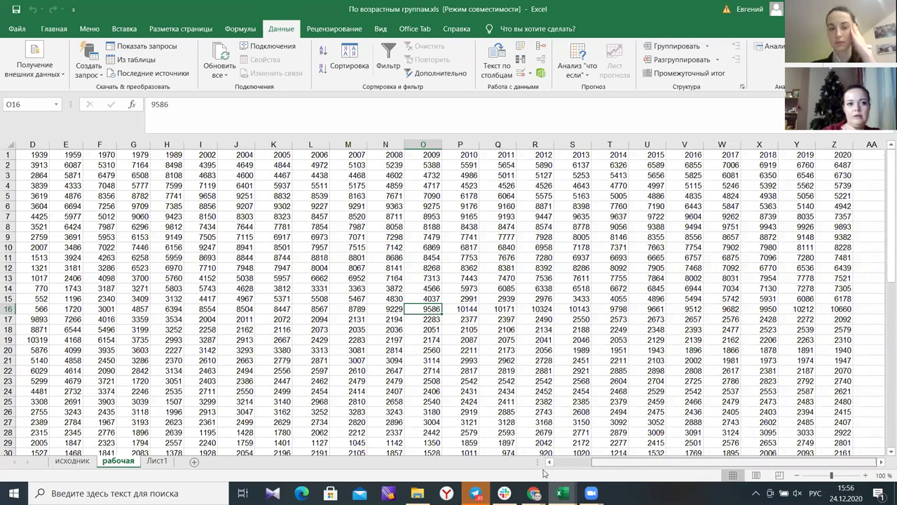
scroll(547, 468, left, 2)
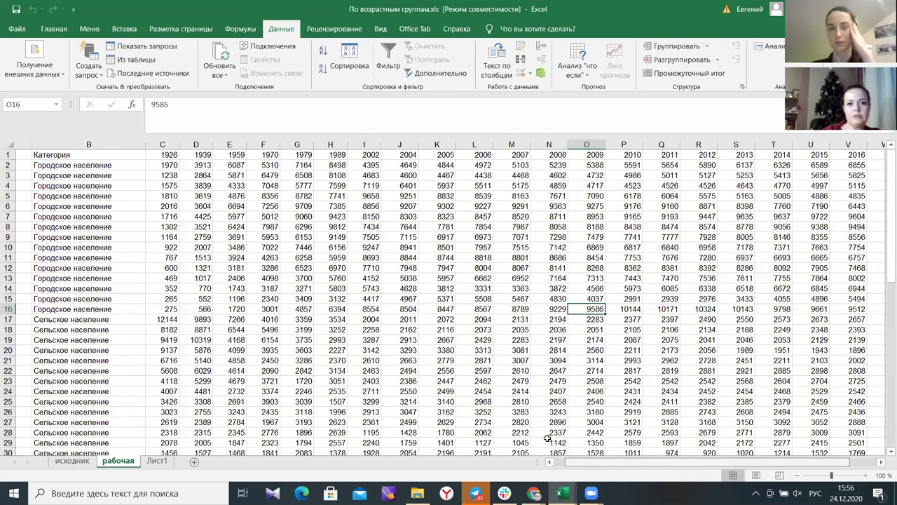
scroll(548, 438, right, 1)
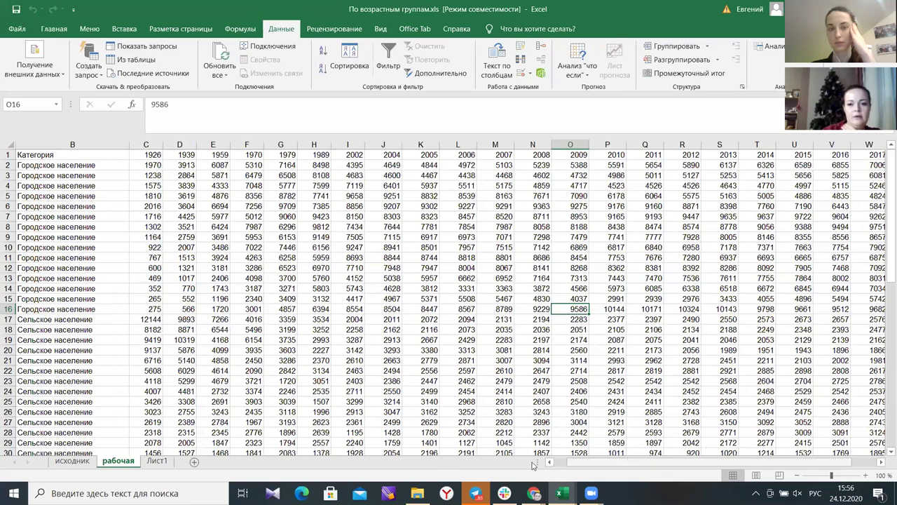
scroll(396, 455, left, 1)
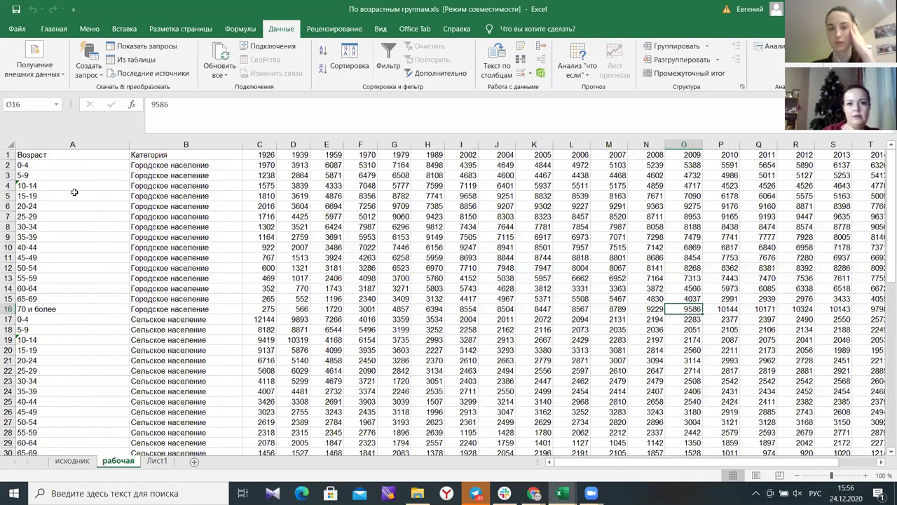
Select the entire рабочая sheet and locate the conditional formatting command.
click(9, 145)
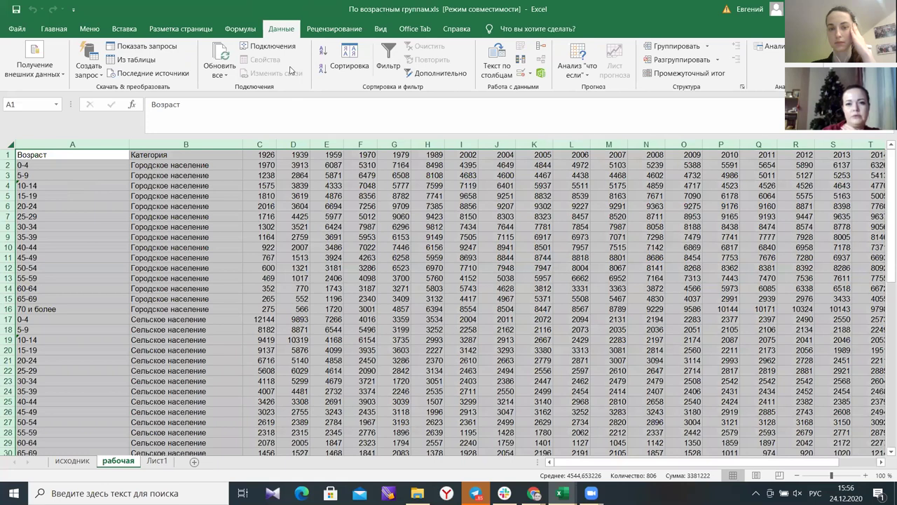
click(381, 31)
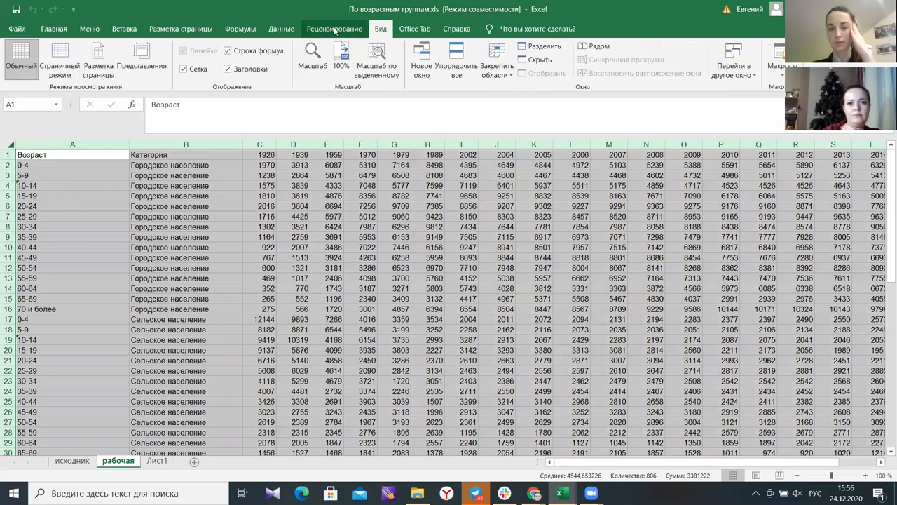
click(327, 30)
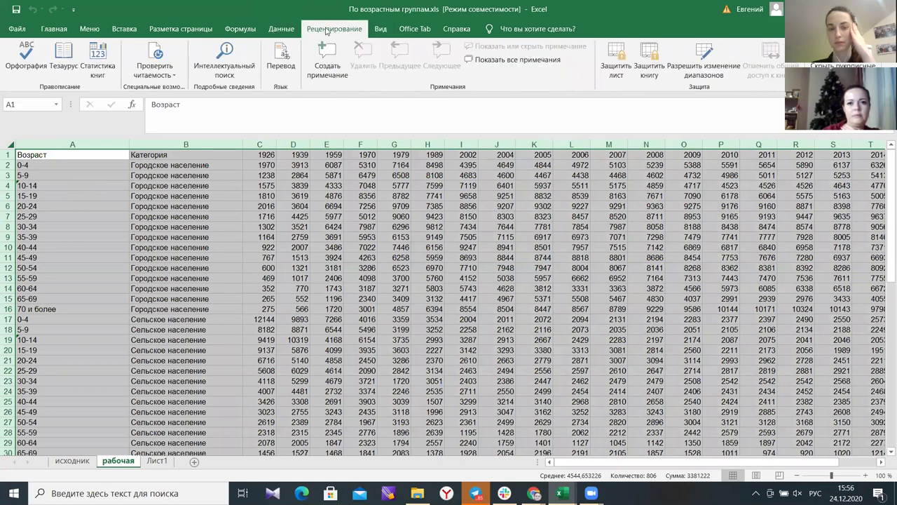
click(281, 31)
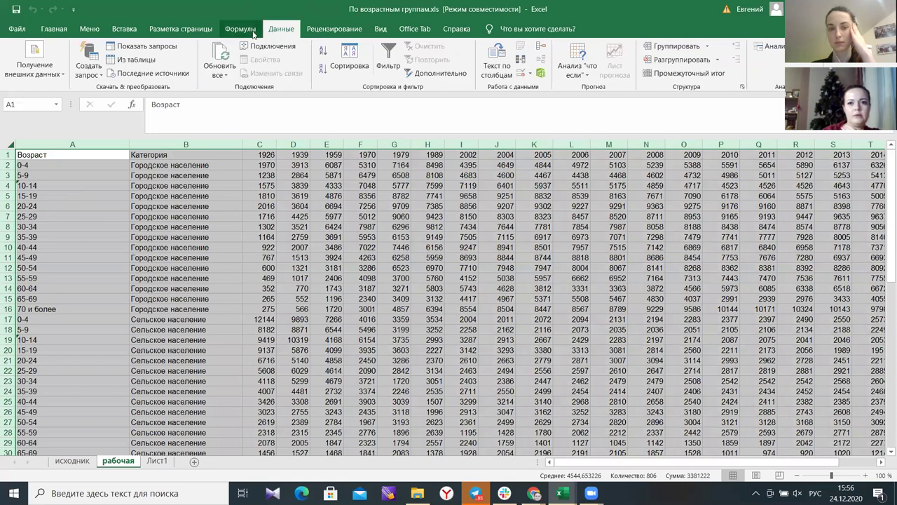
click(123, 30)
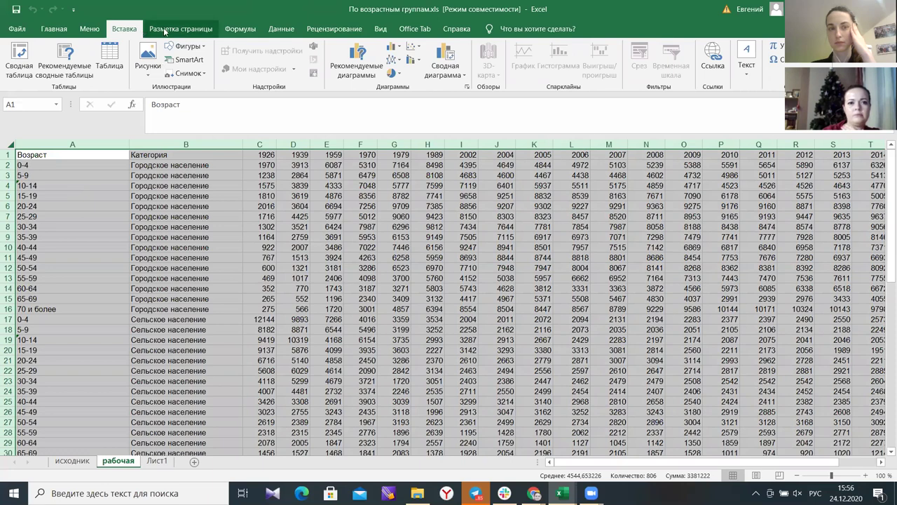
click(165, 31)
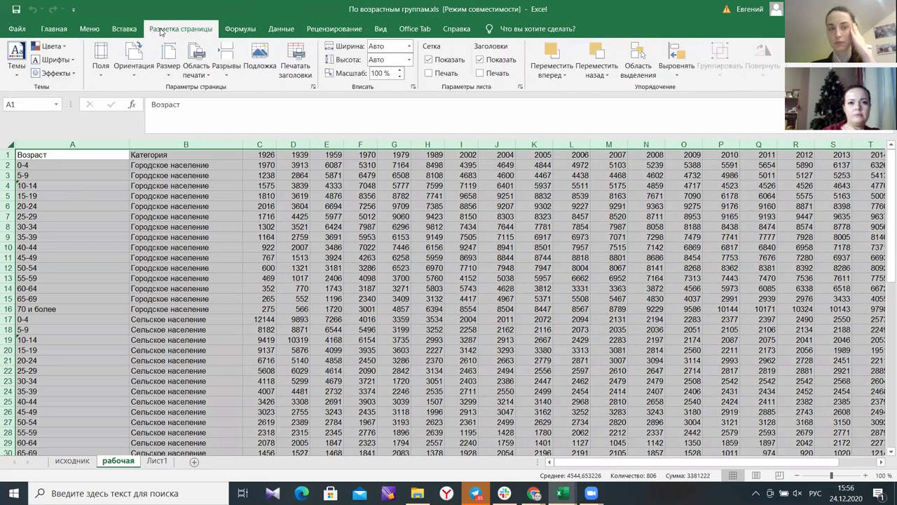
click(55, 29)
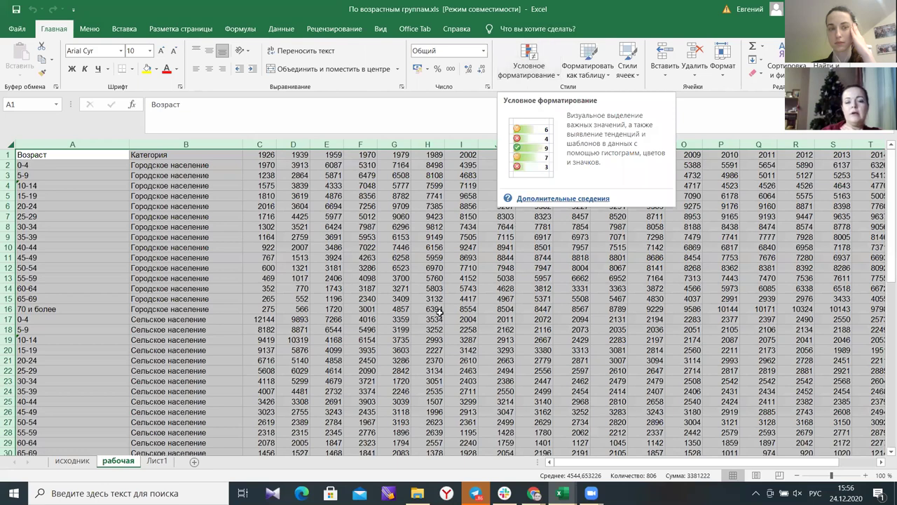
Apply blue gradient-fill data bars to the selected рабочая sheet.
click(548, 75)
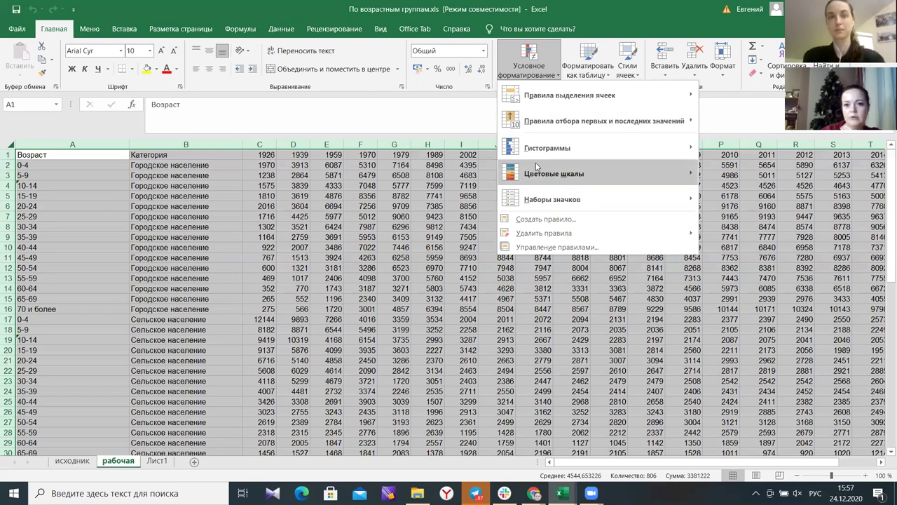
mouse_move(537, 166)
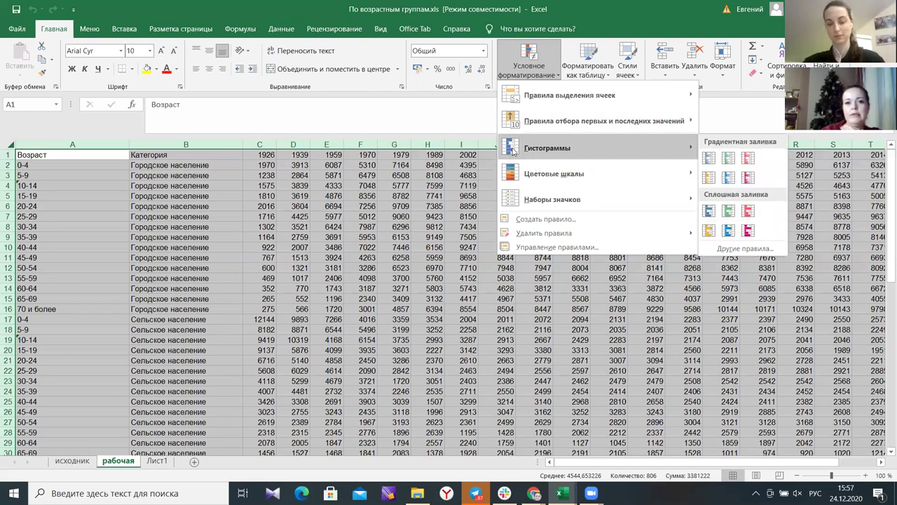
click(709, 159)
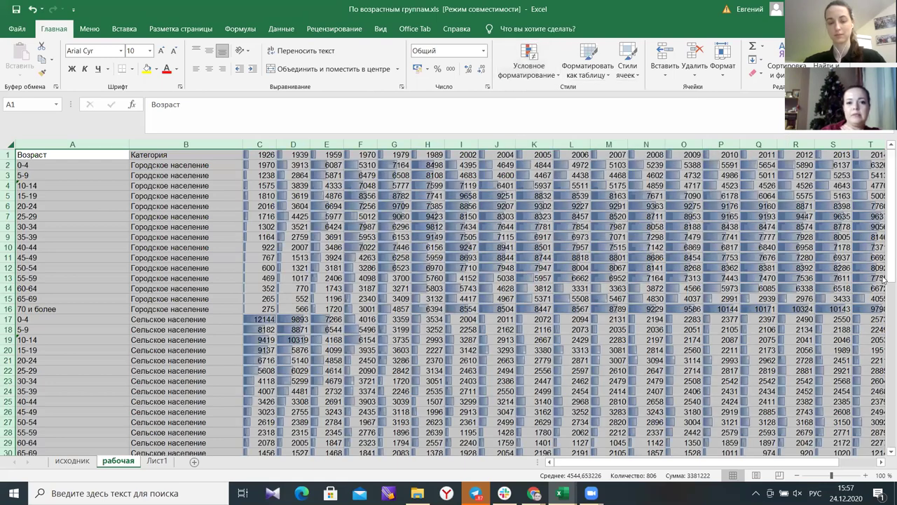
Examine the blue data bars across all age groups and year columns through 2020.
scroll(424, 281, down, 2)
scroll(425, 281, up, 2)
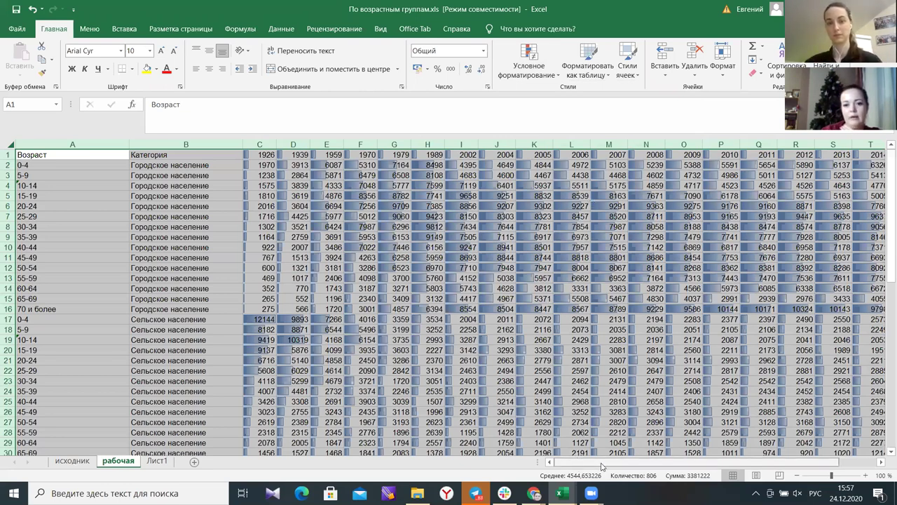
scroll(621, 466, right, 3)
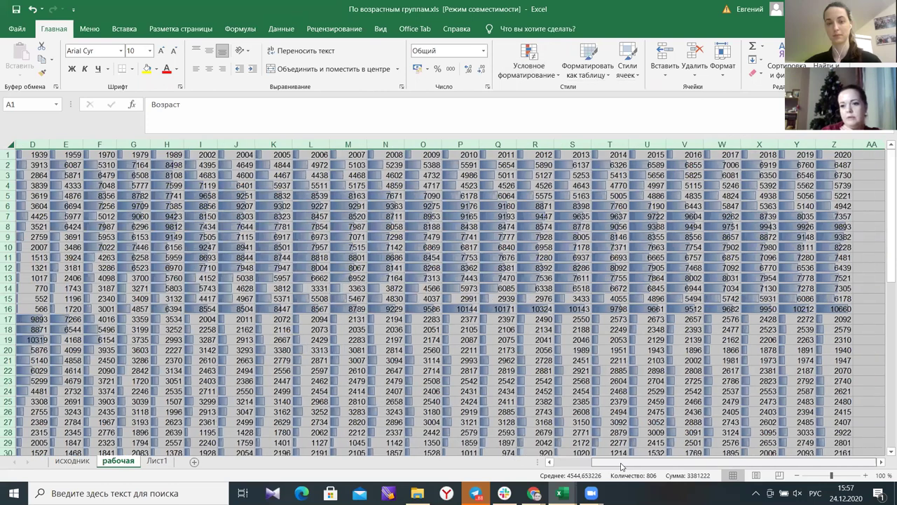
scroll(557, 330, down, 1)
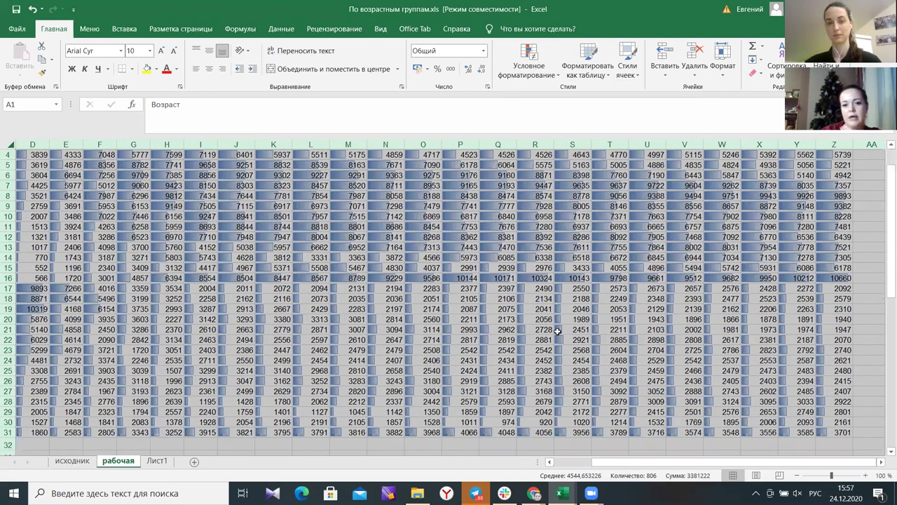
scroll(449, 325, up, 1)
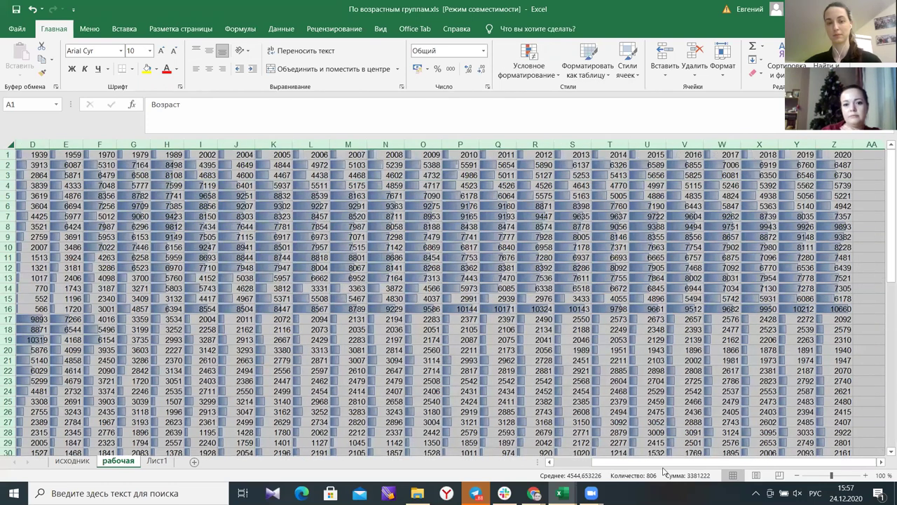
drag(634, 466, 615, 468)
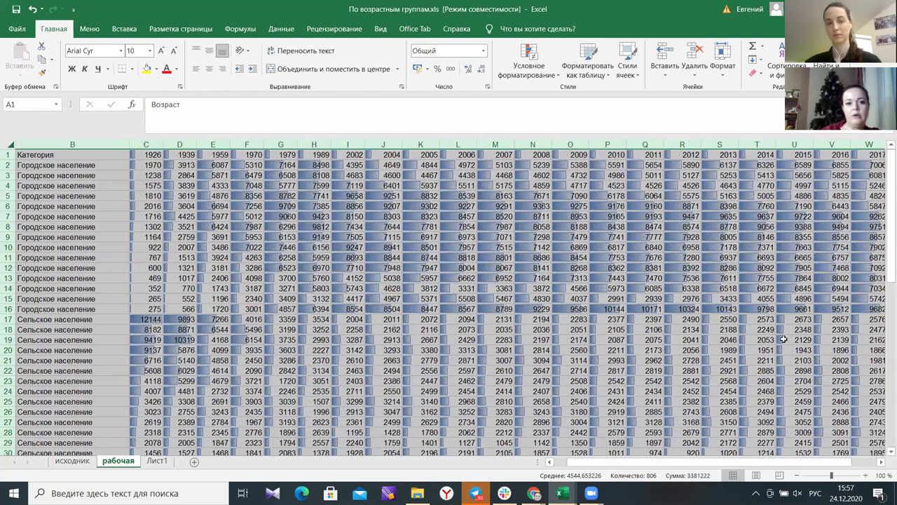
drag(652, 466, 619, 466)
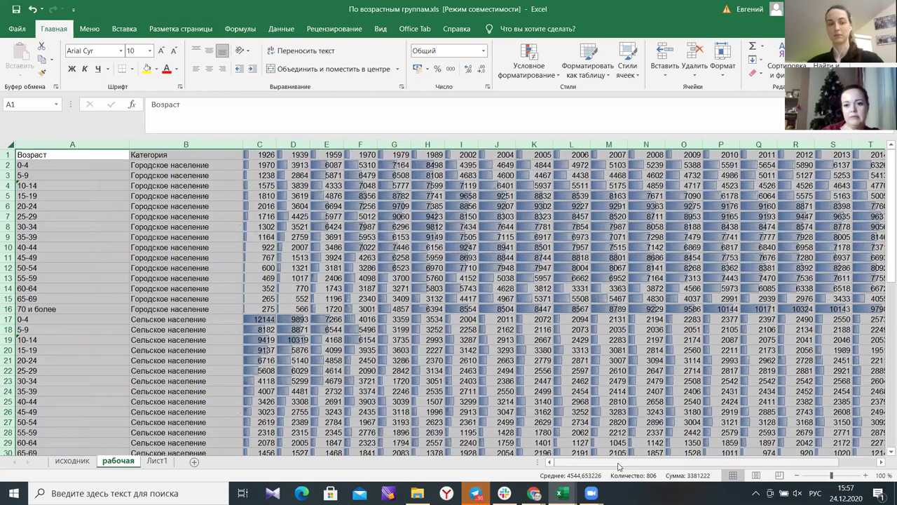
scroll(610, 467, right, 1)
scroll(602, 466, left, 1)
Change the data bars on the selected sheet to the red gradient fill.
click(529, 64)
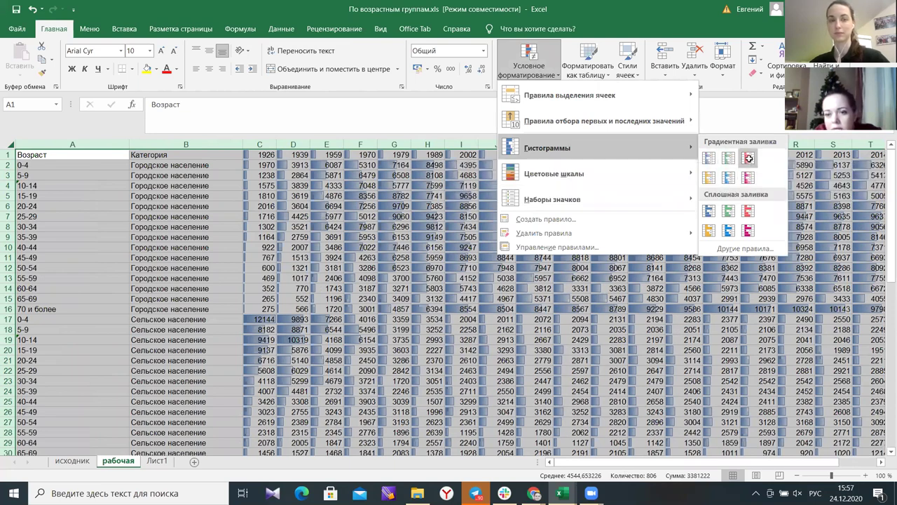
click(748, 159)
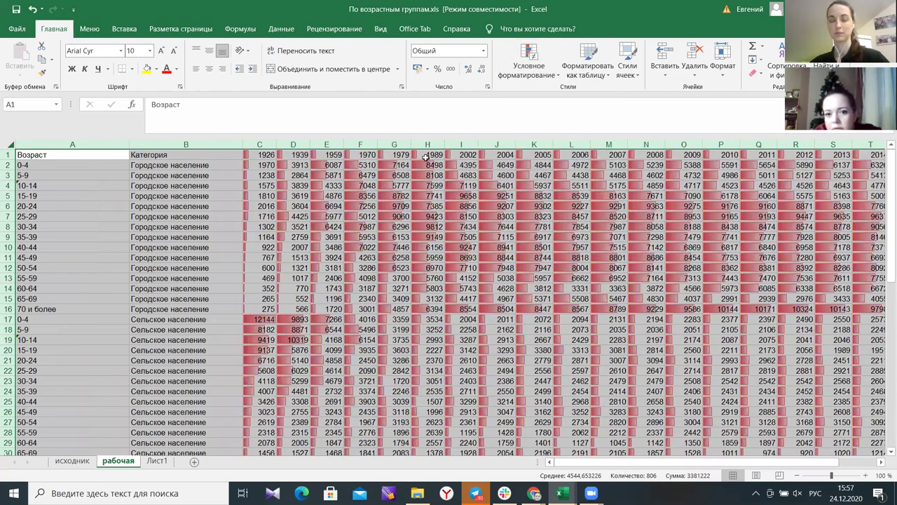
Try a blue-white-red color scale over the data bars and undo all the conditional formatting.
click(554, 73)
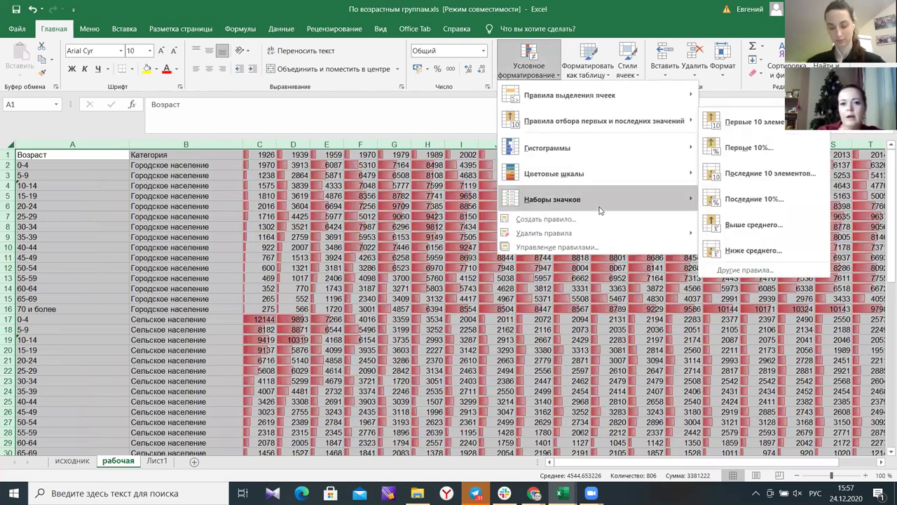
mouse_move(594, 188)
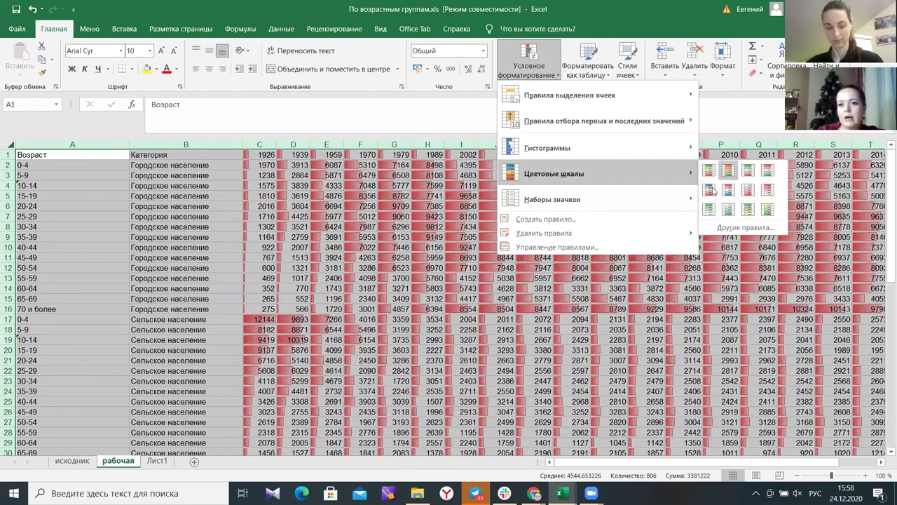
click(709, 190)
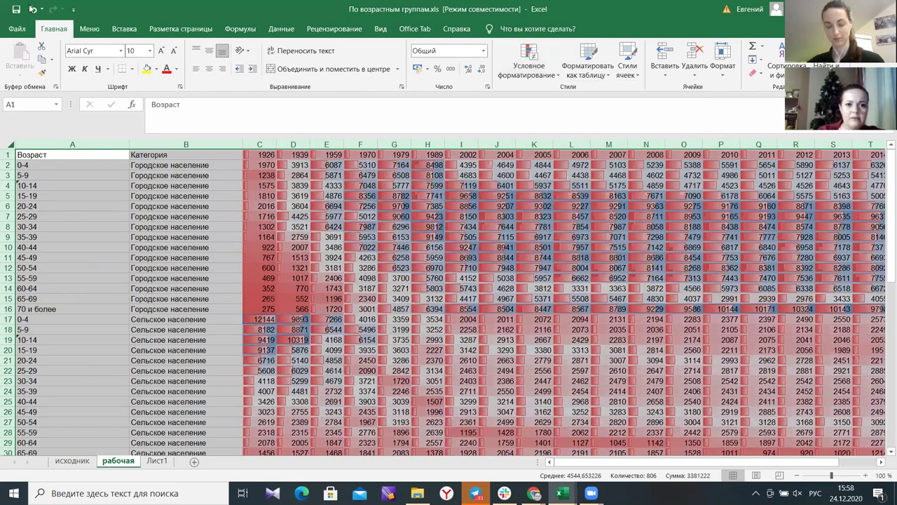
key(ctrl+z)
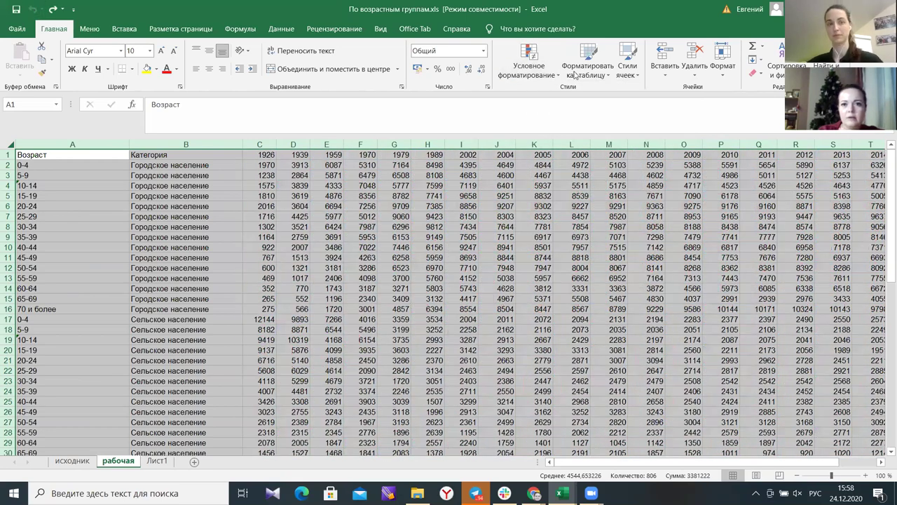
Apply the blue-white-red color scale to the whole рабочая sheet and clear the sheet selection to check the coloring.
click(528, 64)
mouse_move(683, 173)
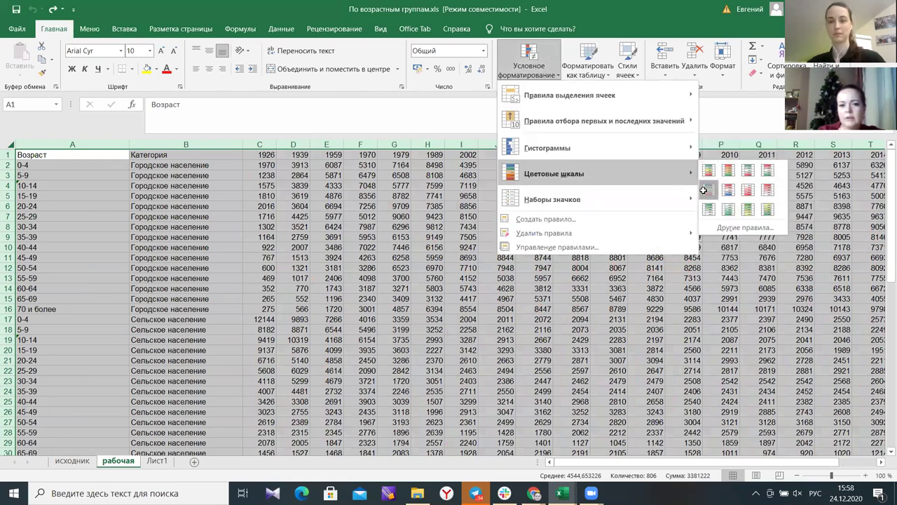
click(708, 191)
scroll(771, 341, down, 4)
scroll(771, 341, up, 4)
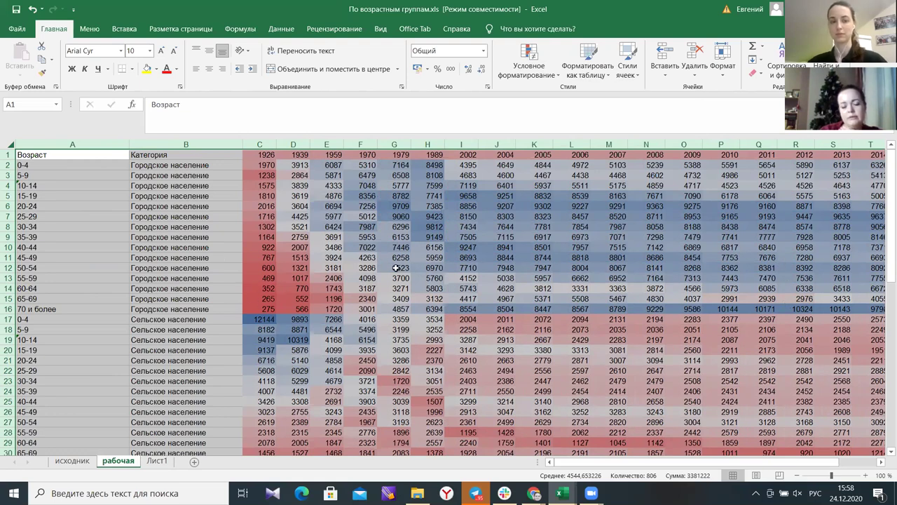
scroll(367, 280, down, 3)
scroll(368, 280, up, 3)
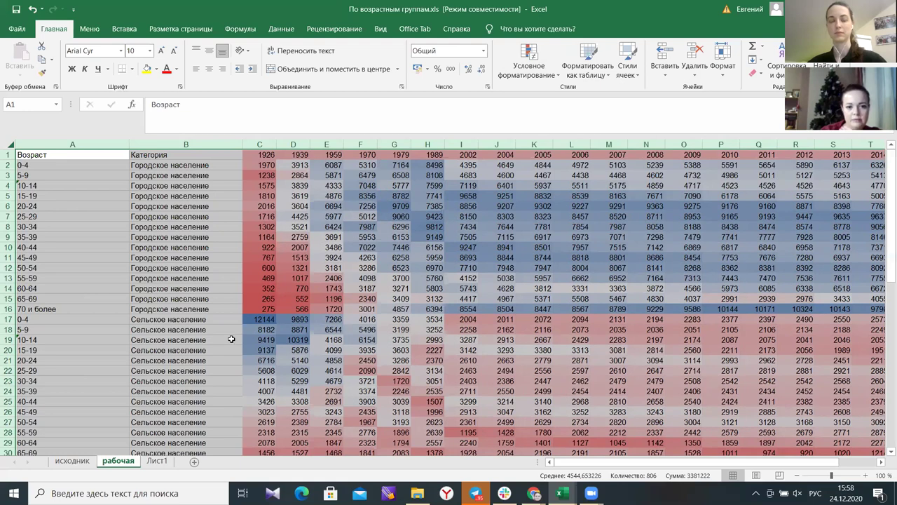
scroll(258, 332, down, 2)
scroll(257, 335, up, 2)
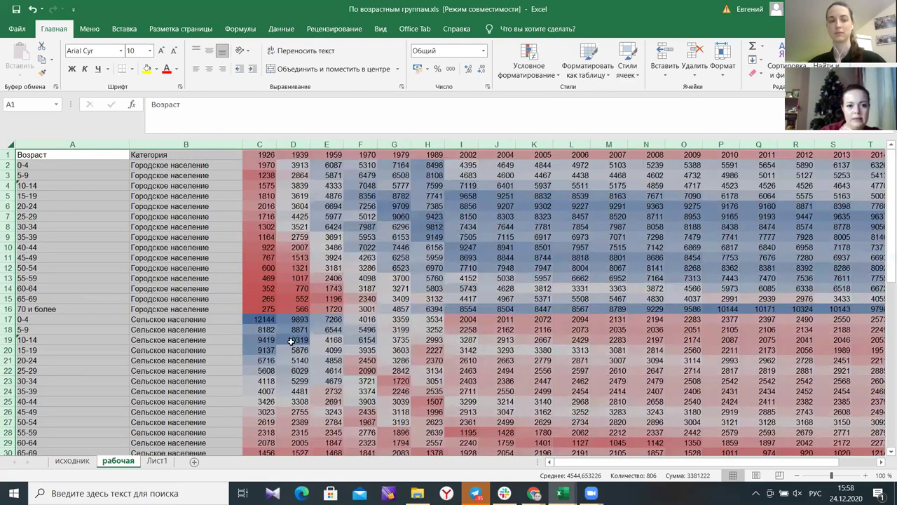
click(263, 402)
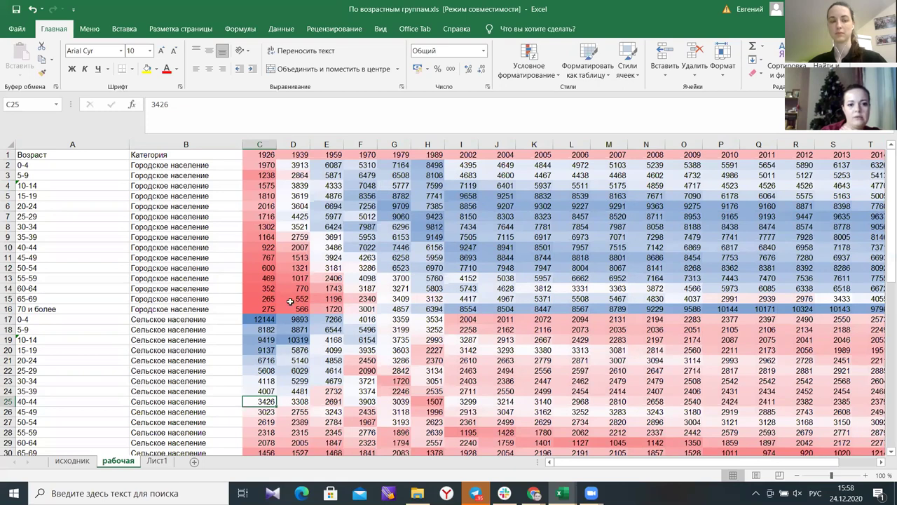
Examine the color scale across all years and age groups, comparing the urban and rural population rows.
scroll(280, 263, down, 1)
scroll(346, 407, up, 1)
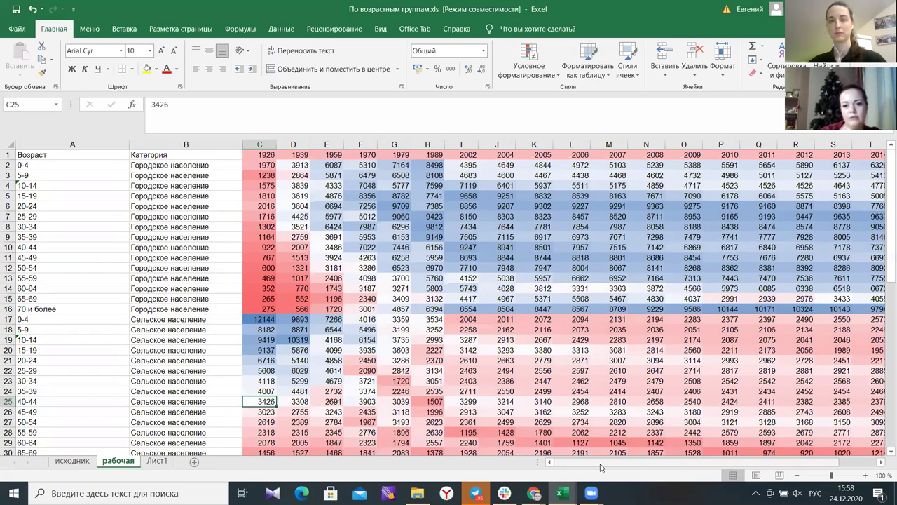
scroll(600, 467, right, 2)
scroll(505, 340, down, 3)
scroll(511, 342, up, 3)
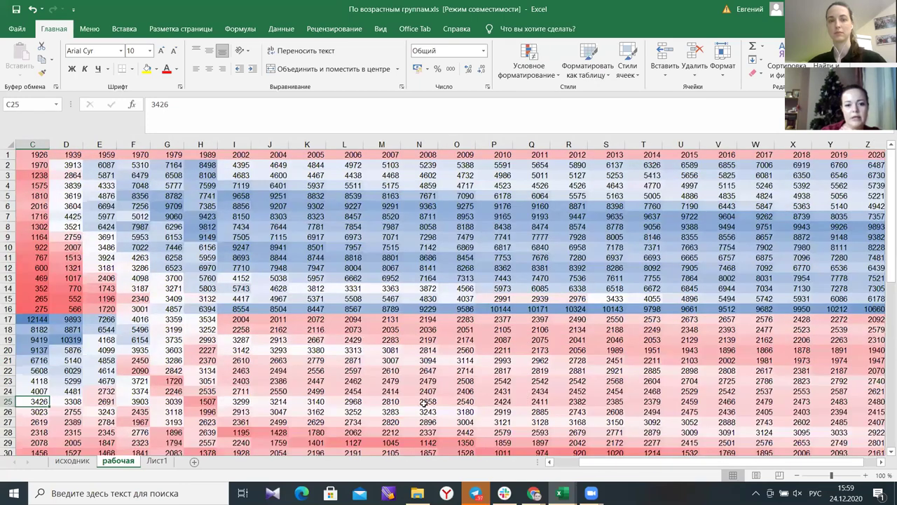
scroll(423, 403, down, 2)
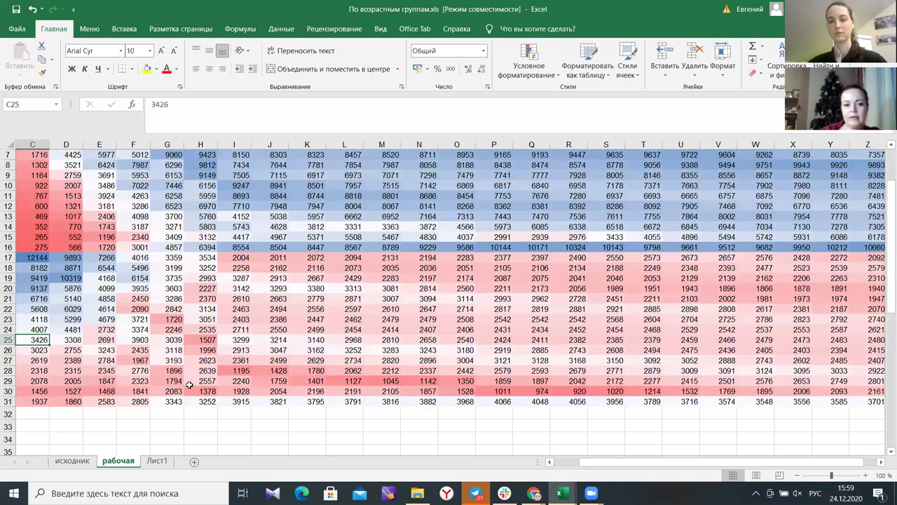
drag(612, 468, 647, 470)
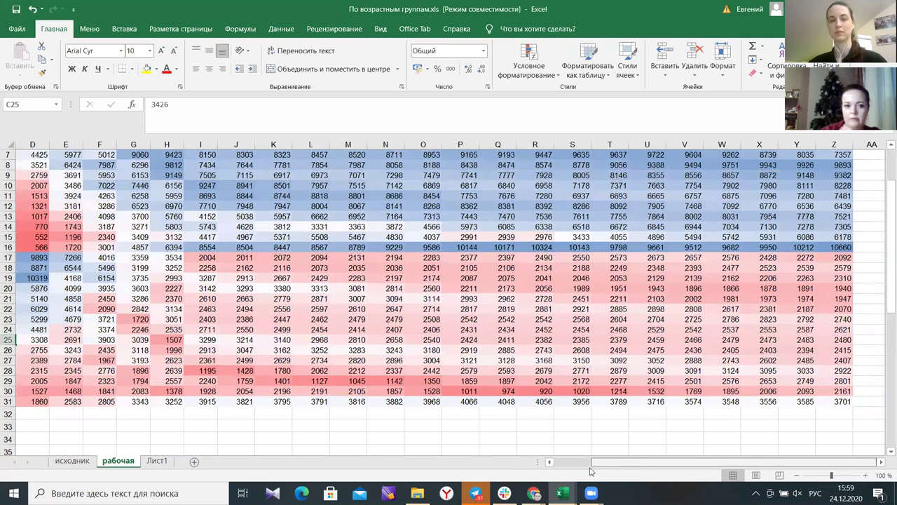
mouse_move(593, 469)
mouse_down()
mouse_move(526, 471)
mouse_move(601, 471)
mouse_up()
scroll(552, 417, up, 2)
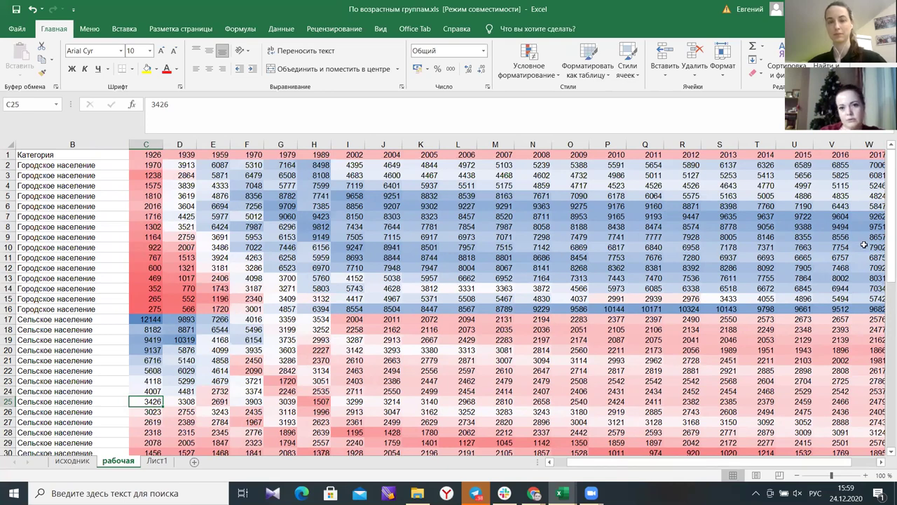
drag(580, 466, 613, 466)
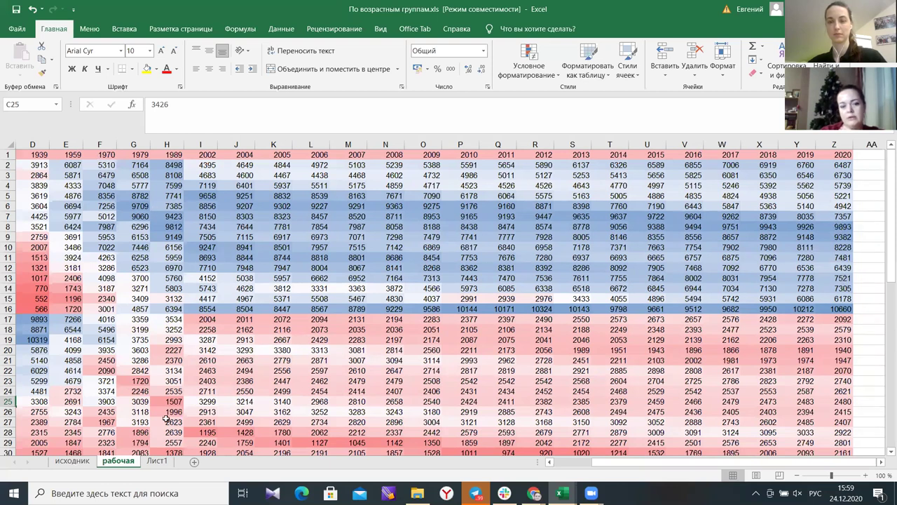
scroll(563, 408, left, 3)
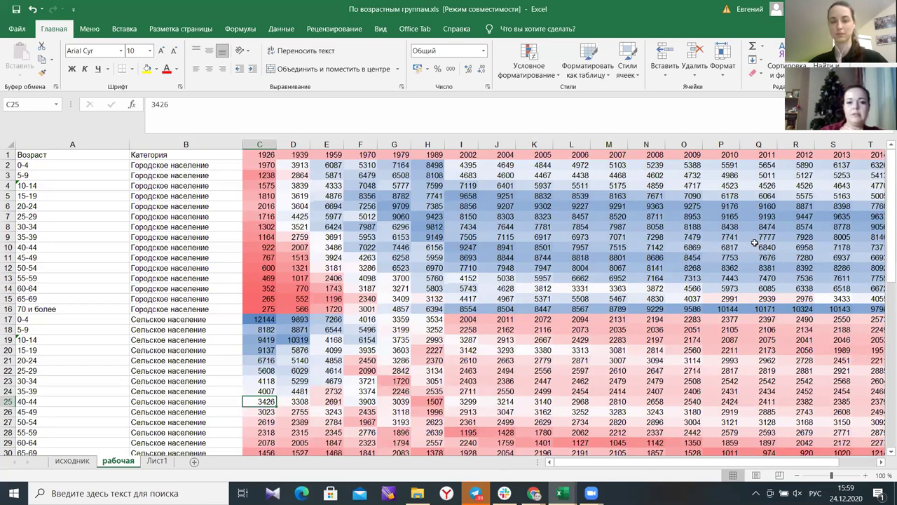
click(752, 299)
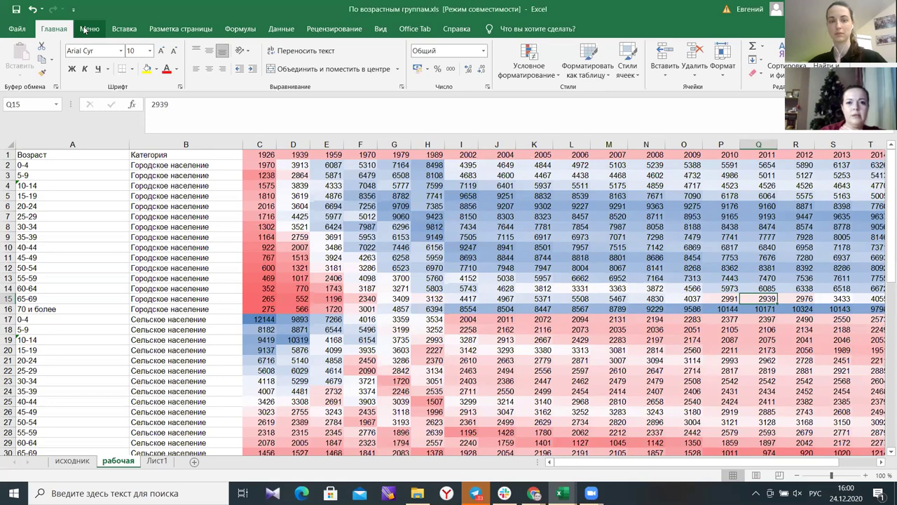
Undo the whole-sheet color scale and highlight the above-average values on the sheet with light red fill and dark red text.
click(7, 144)
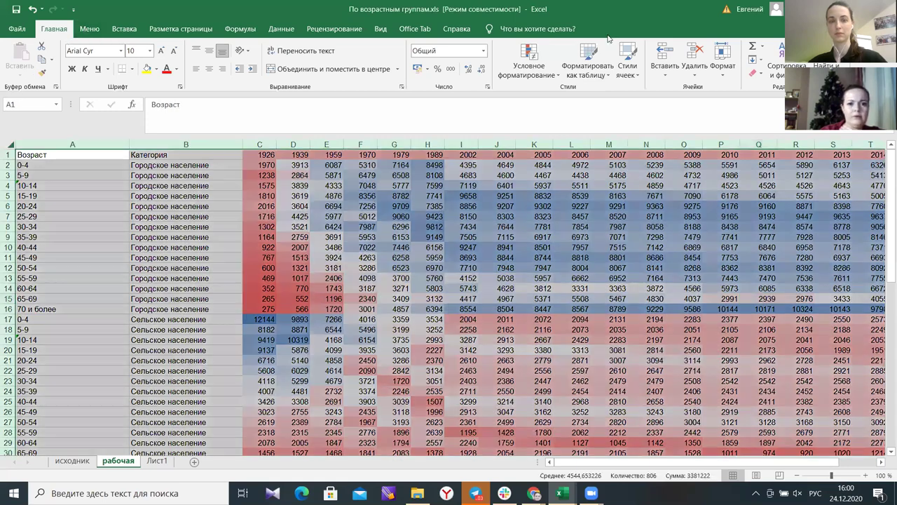
click(32, 10)
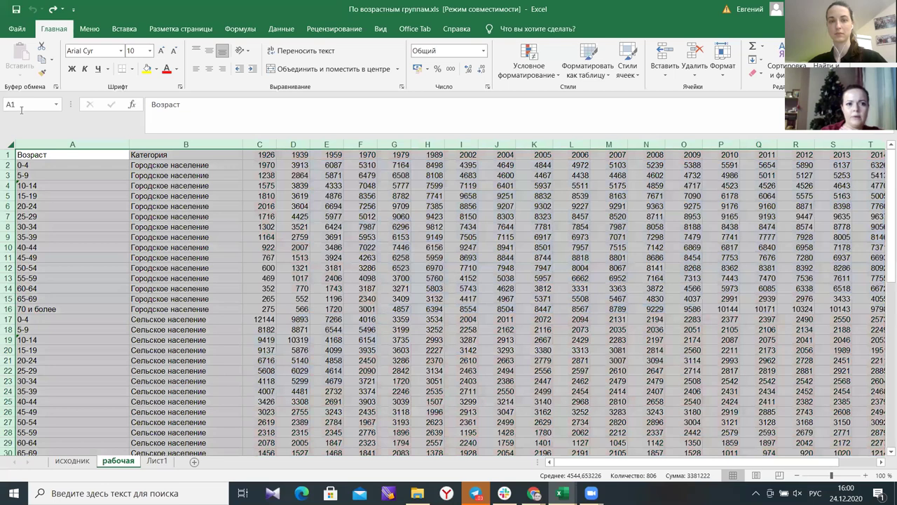
click(549, 76)
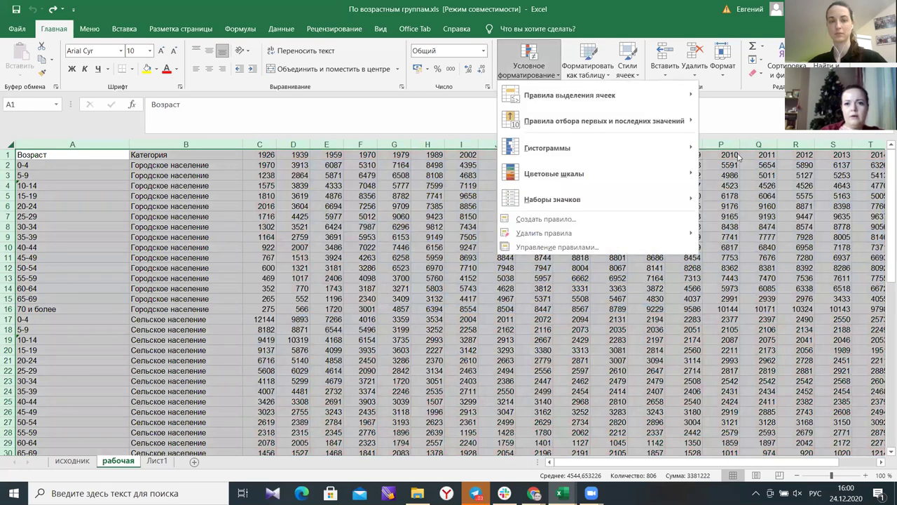
mouse_move(667, 126)
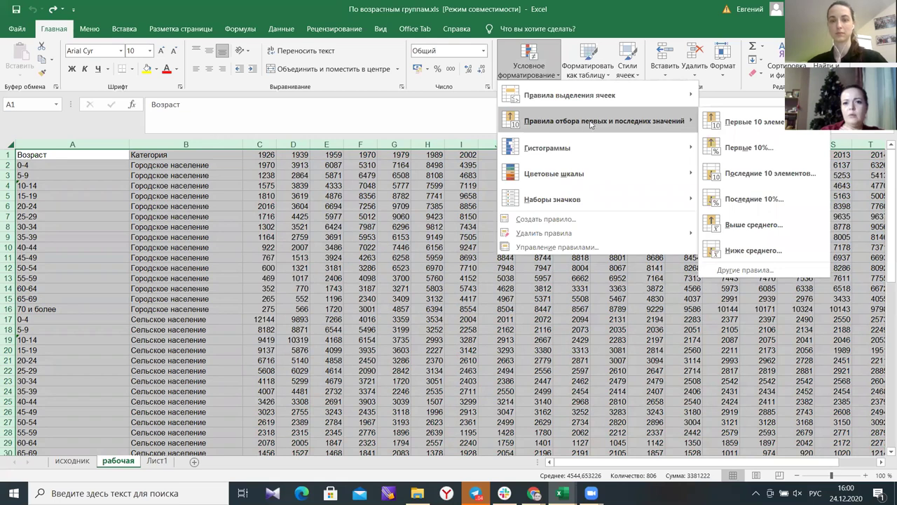
mouse_move(599, 91)
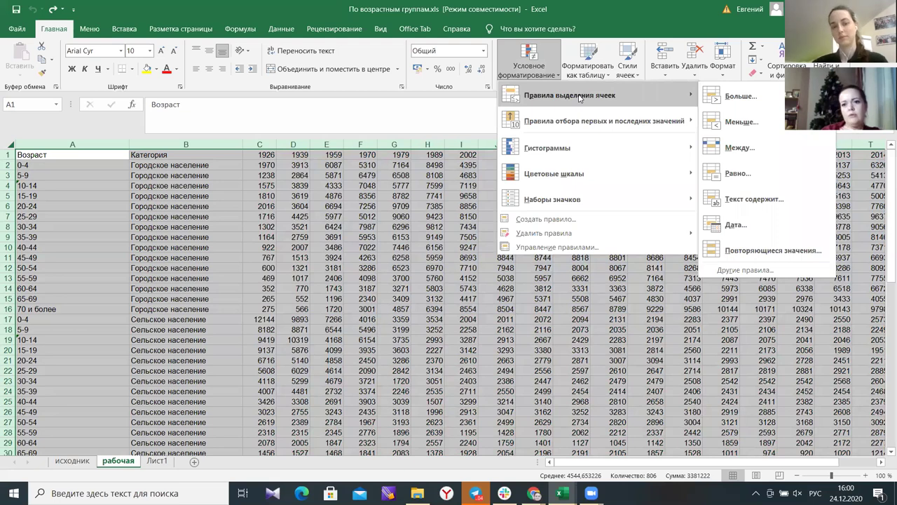
mouse_move(580, 116)
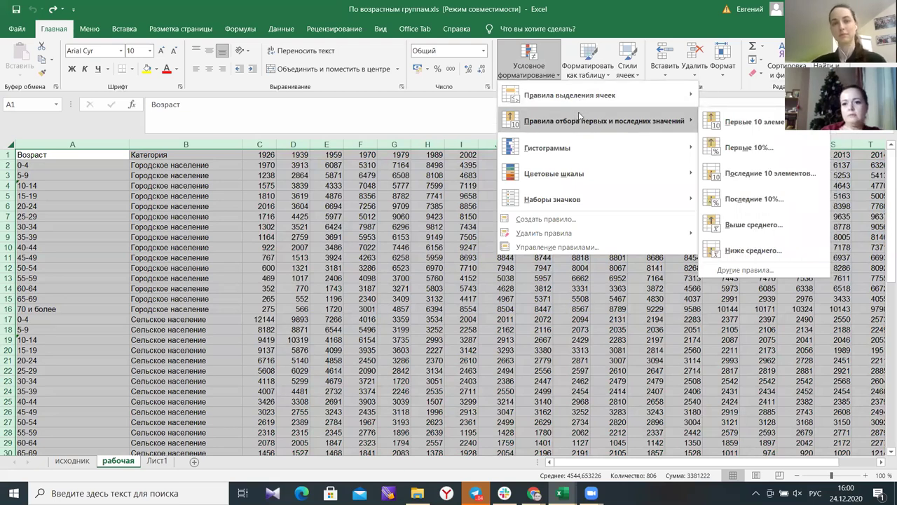
click(754, 226)
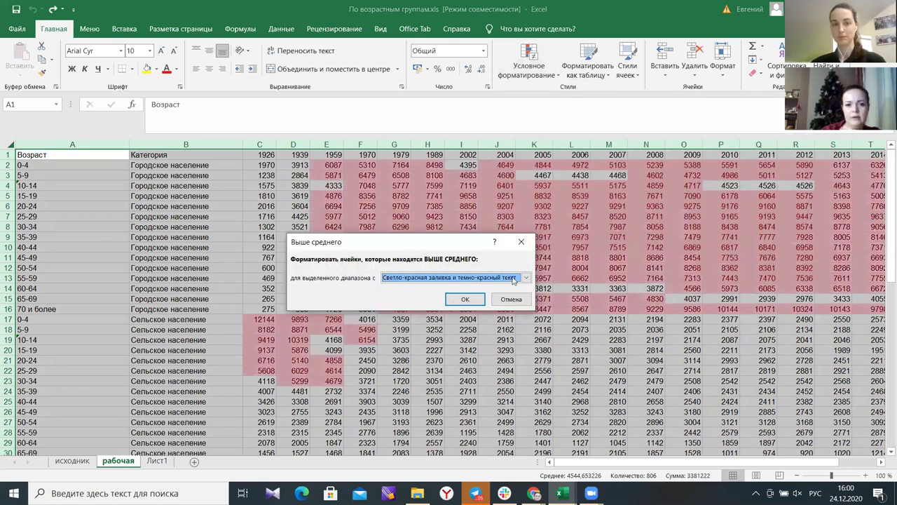
click(468, 301)
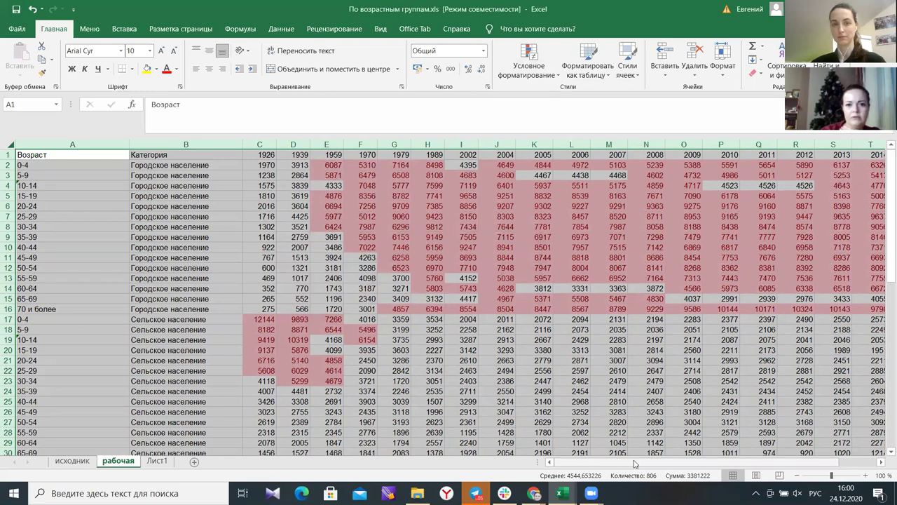
Examine the above-average highlighting across all years through 2020 for the urban and rural population rows.
scroll(635, 464, right, 3)
scroll(595, 461, left, 3)
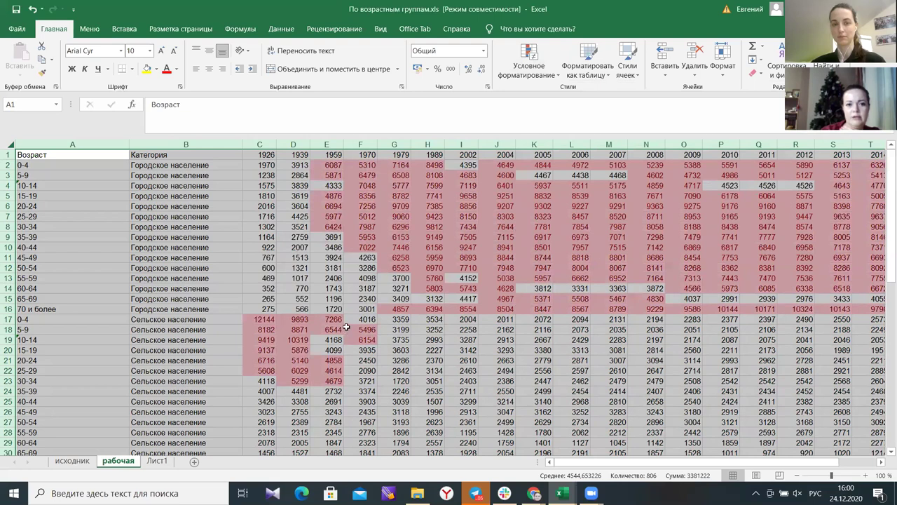
key(Escape)
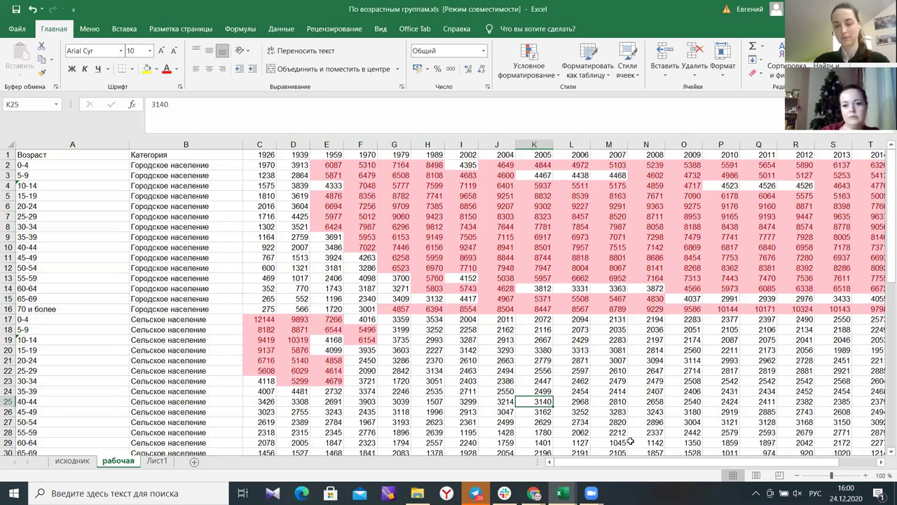
drag(596, 468, 627, 467)
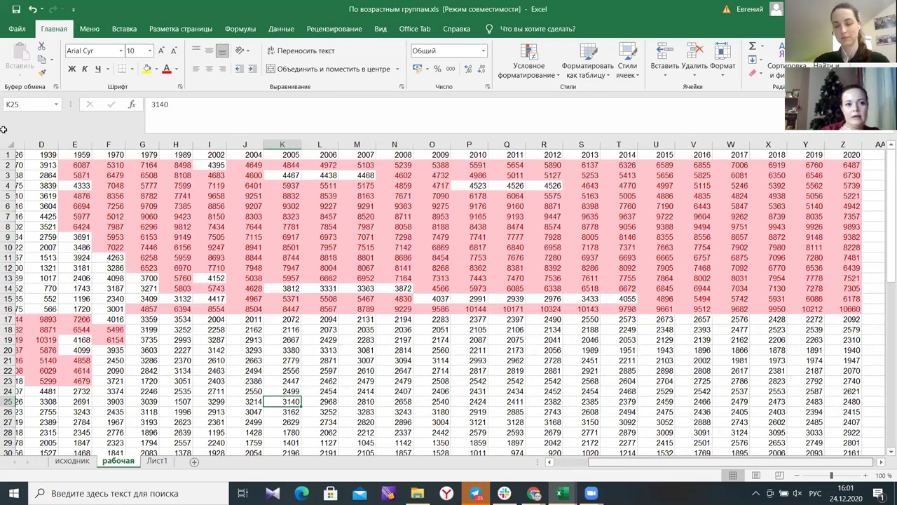
scroll(600, 325, right, 1)
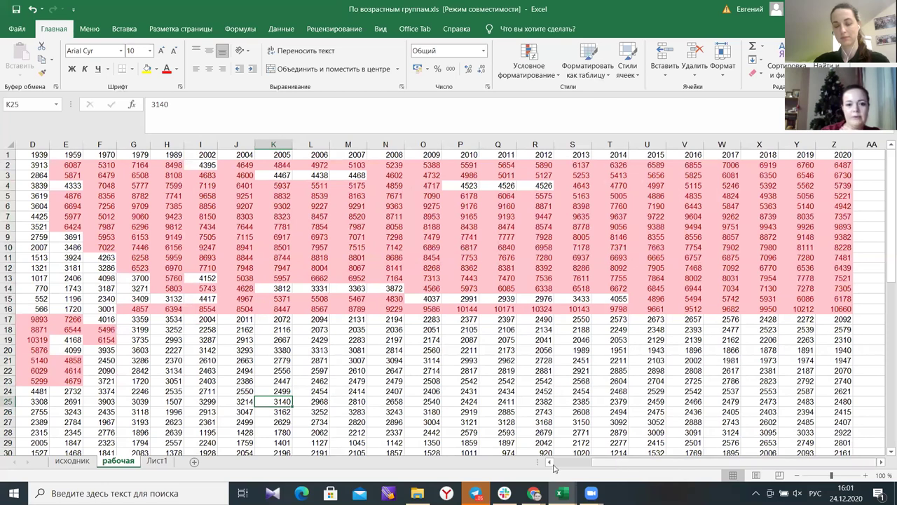
scroll(570, 337, left, 3)
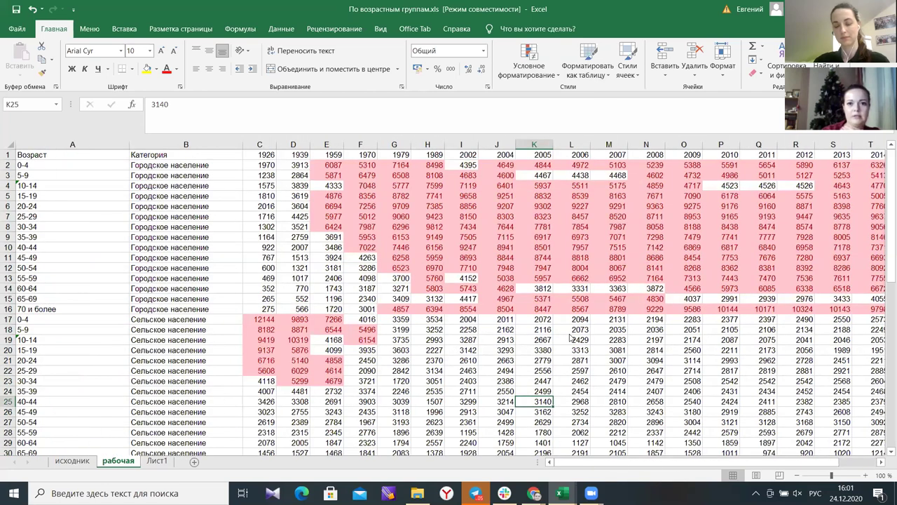
Try the three-sign icon set of circle, triangle and diamond on cell J20 only.
click(505, 348)
click(533, 75)
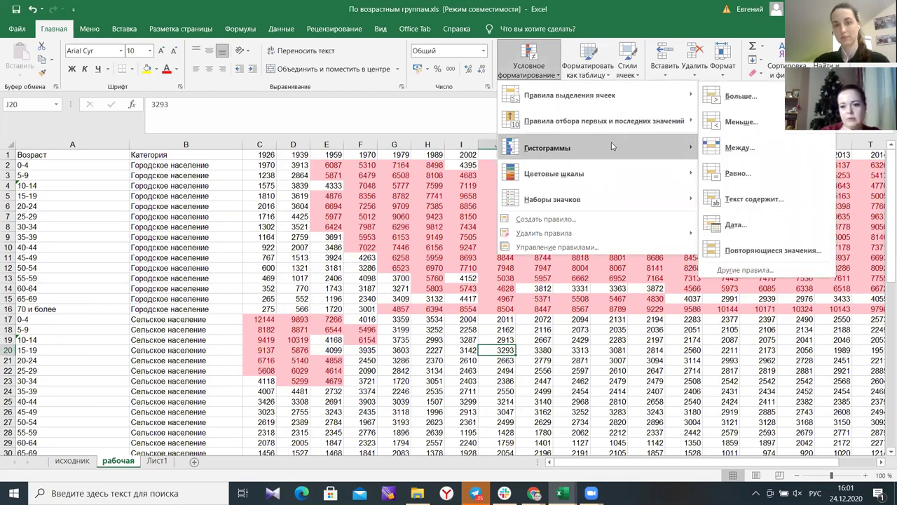
mouse_move(612, 146)
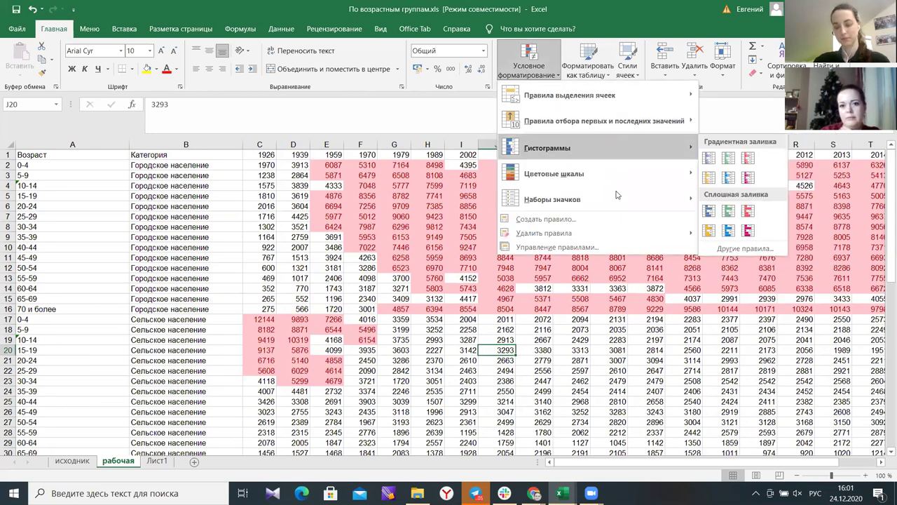
mouse_move(617, 195)
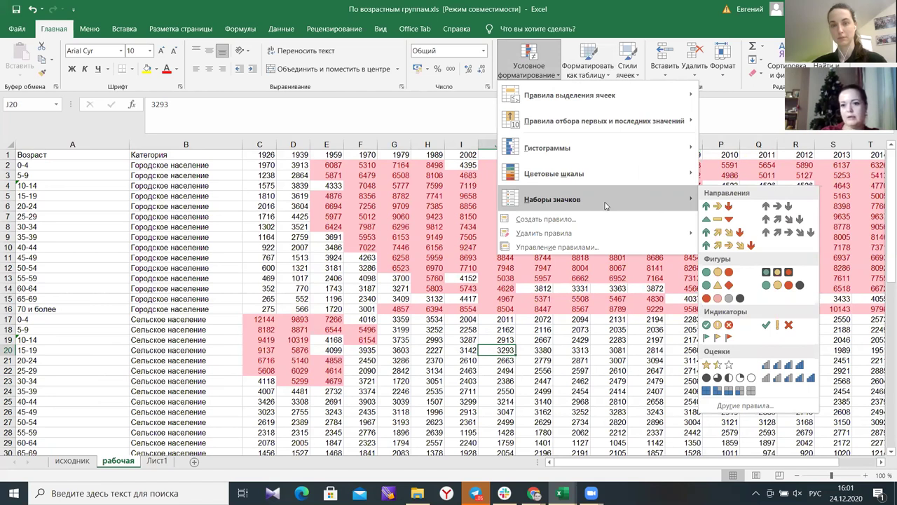
click(723, 287)
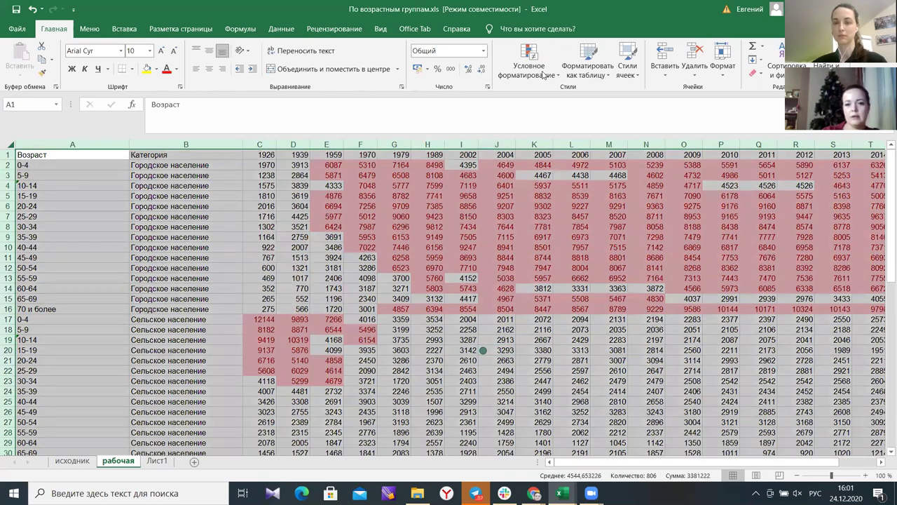
Apply the red-to-black circles icon set to the whole рабочая sheet, check the rows and clear the sheet selection.
click(543, 75)
mouse_move(655, 202)
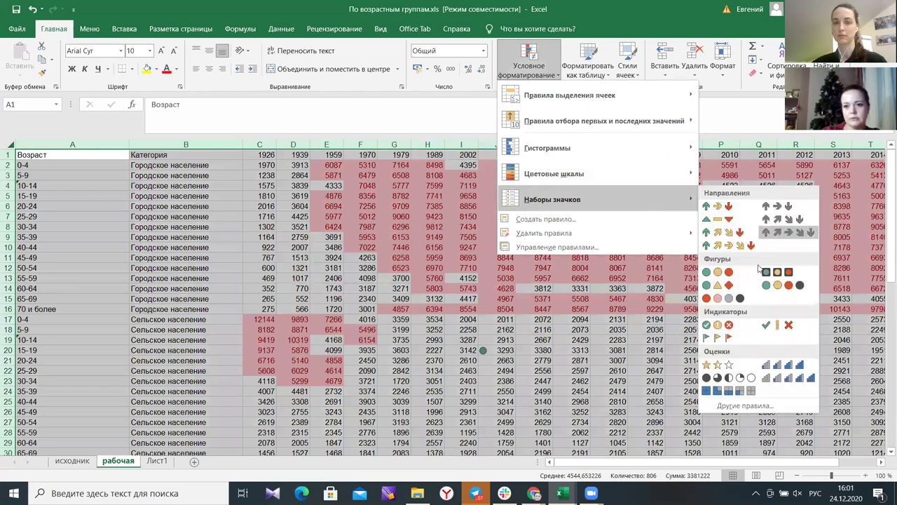
click(723, 298)
scroll(504, 252, down, 5)
scroll(491, 211, up, 5)
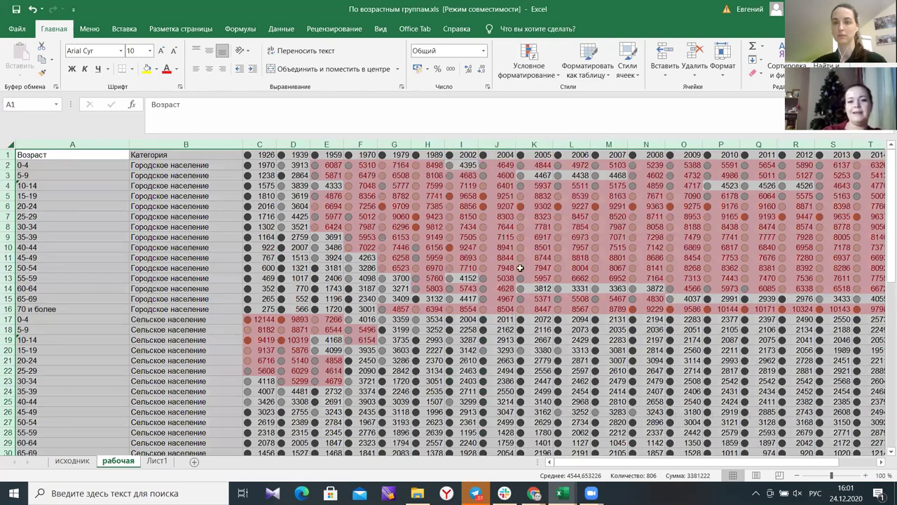
scroll(584, 287, down, 4)
scroll(200, 271, up, 4)
drag(186, 278, 186, 268)
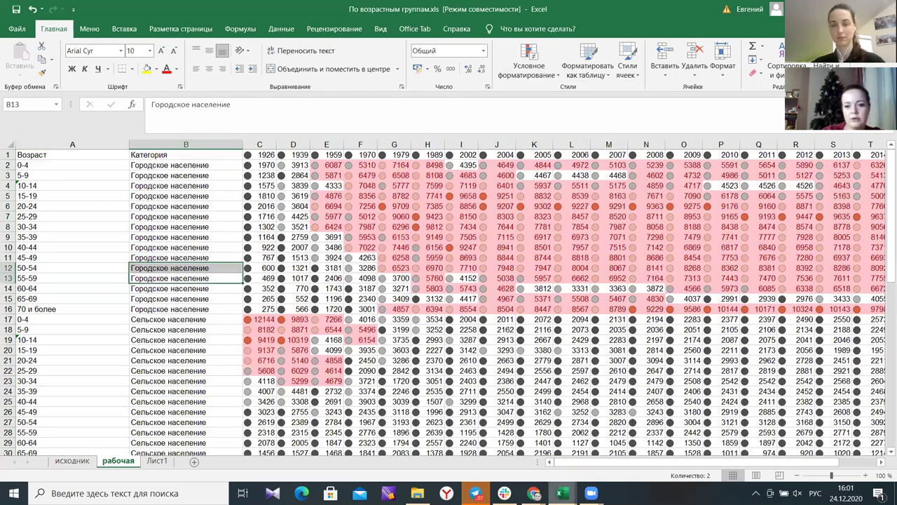
Switch to the Расходы на науку.xlsx workbook and show its Лист1 sheet.
mouse_move(561, 493)
mouse_move(545, 455)
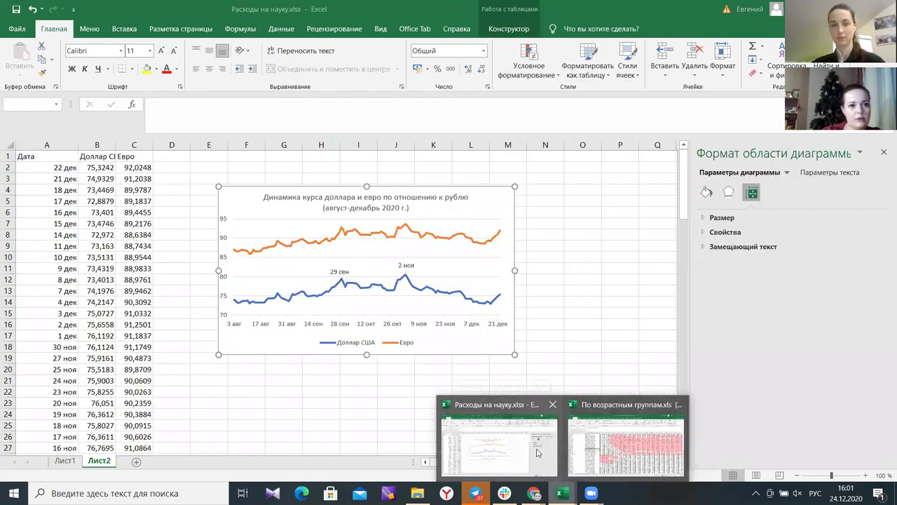
click(538, 452)
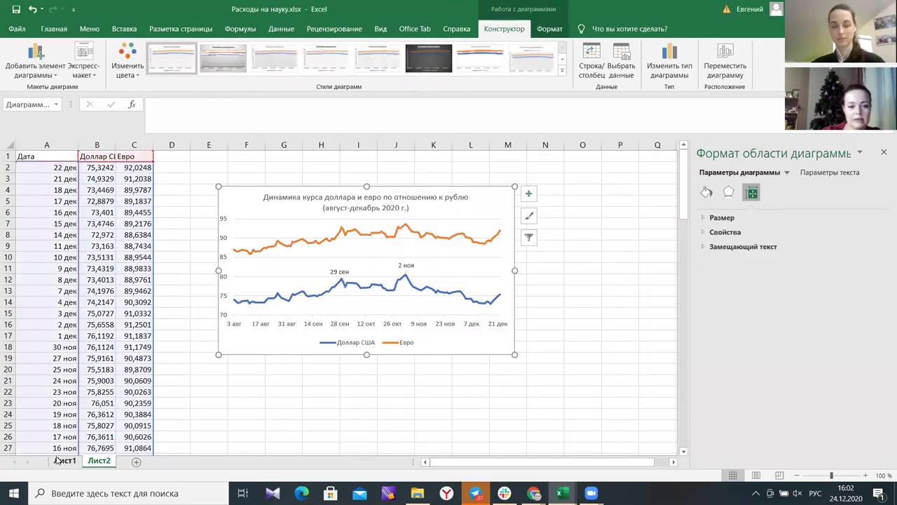
click(65, 461)
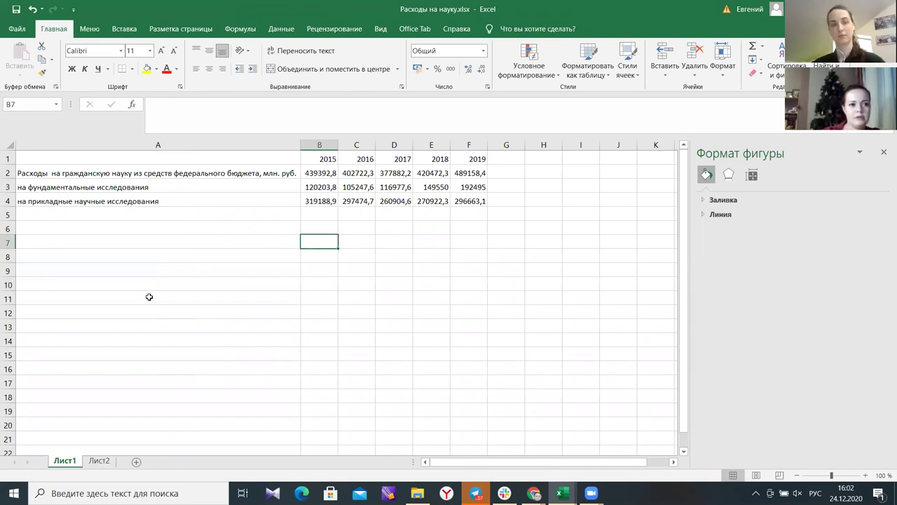
Review the 2015–2019 federal spending on civil science and its split into fundamental and applied research.
click(82, 173)
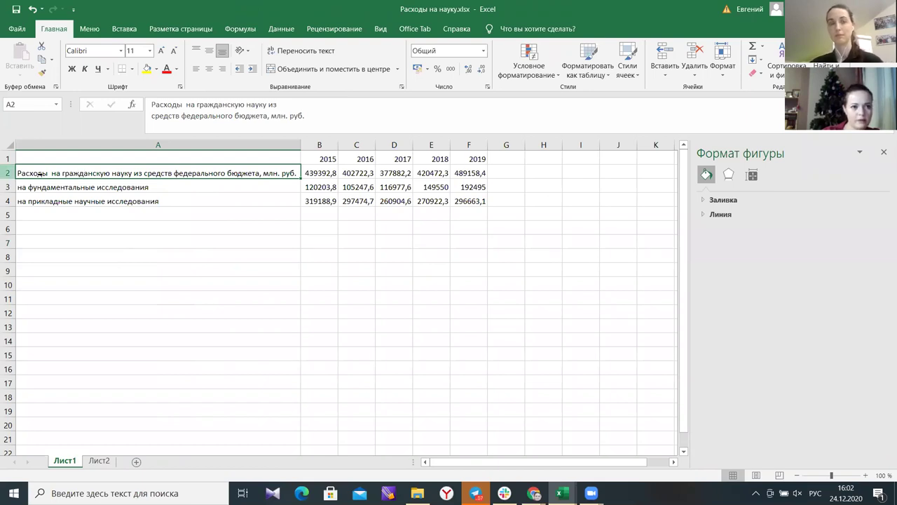
drag(335, 173, 475, 174)
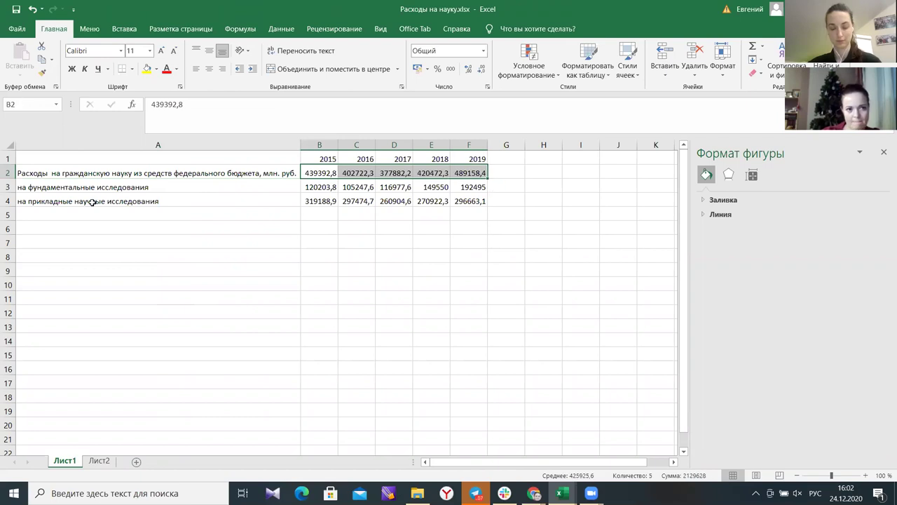
click(94, 187)
click(96, 201)
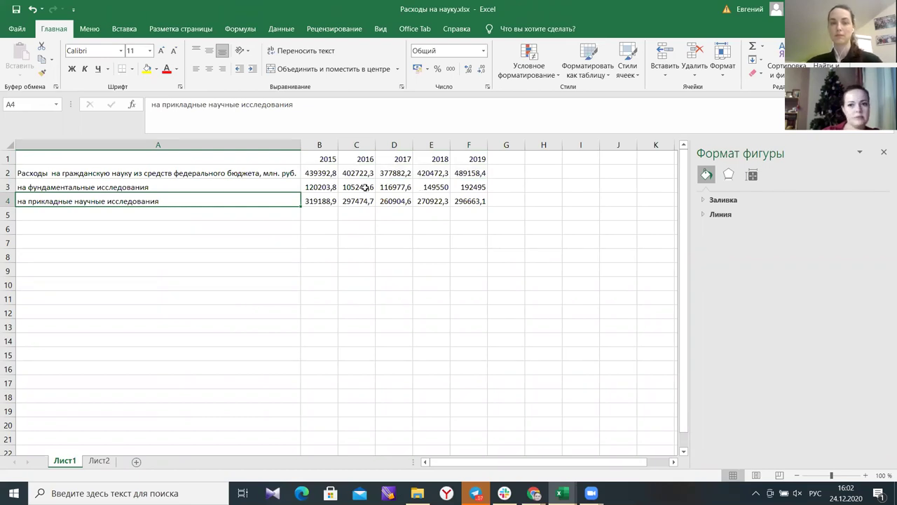
click(504, 171)
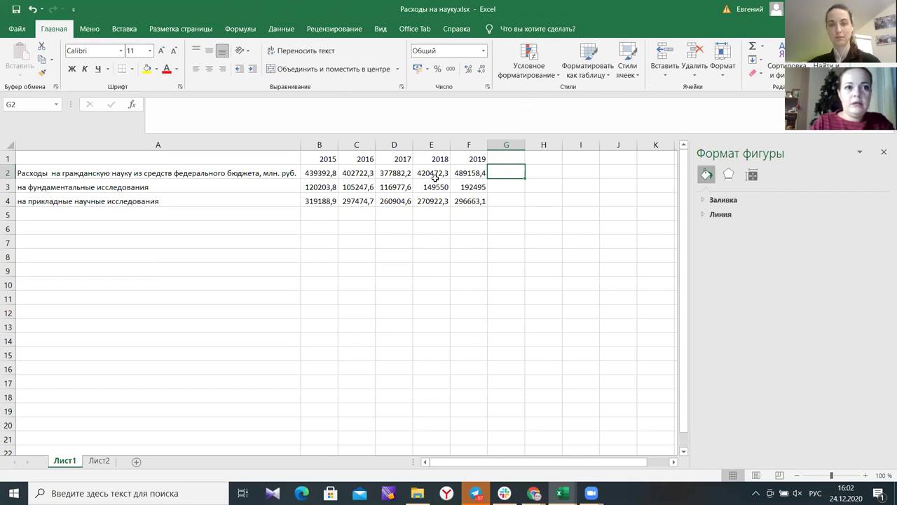
click(241, 262)
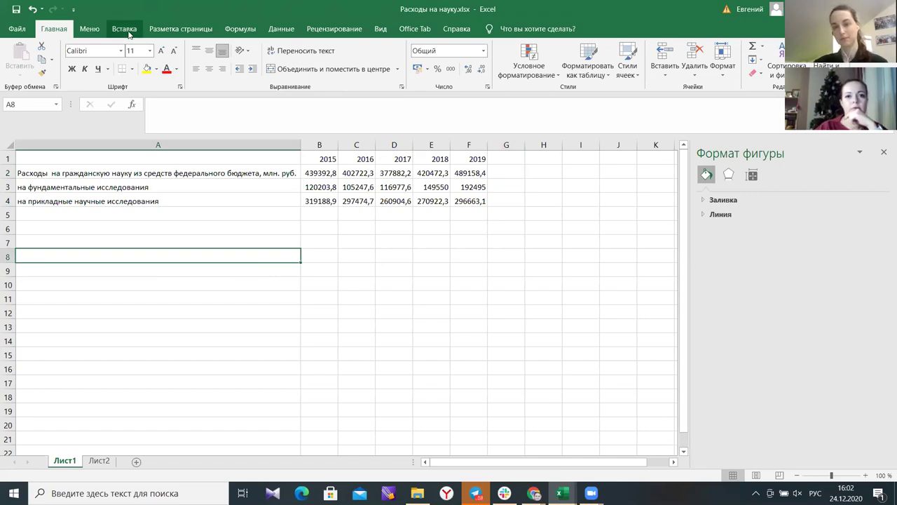
Insert a line sparkline in cell G2 based on the total science spending in B2:F2.
click(126, 30)
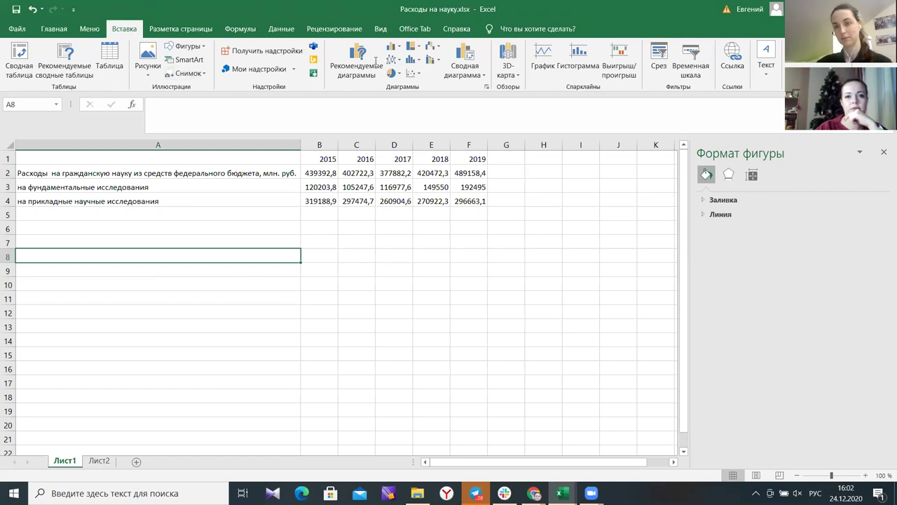
click(508, 171)
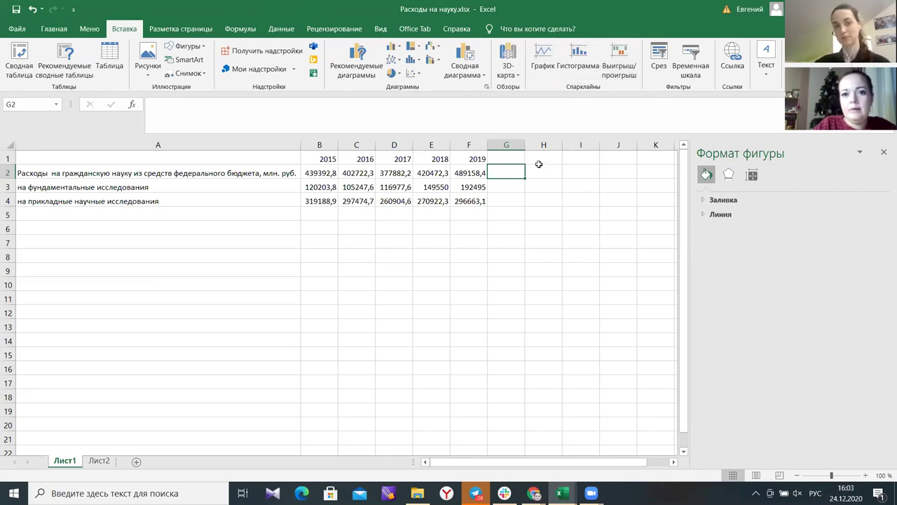
click(537, 58)
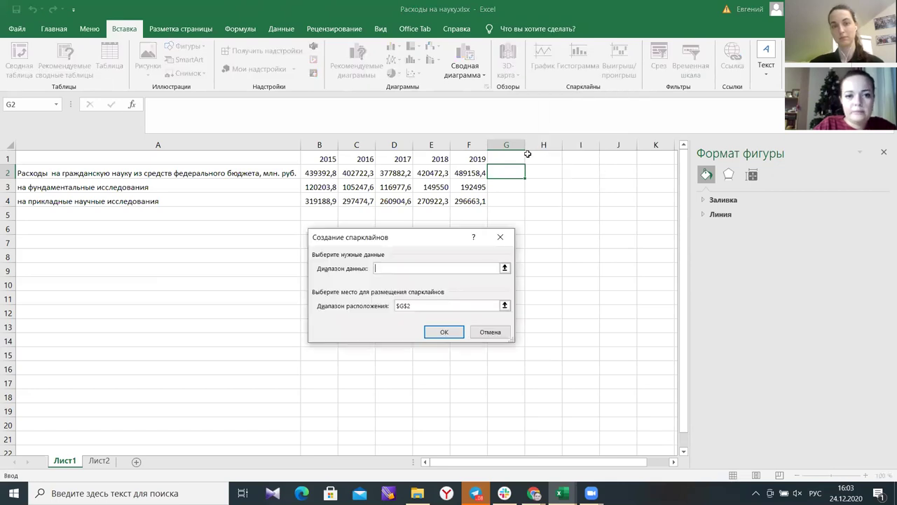
drag(310, 172, 476, 177)
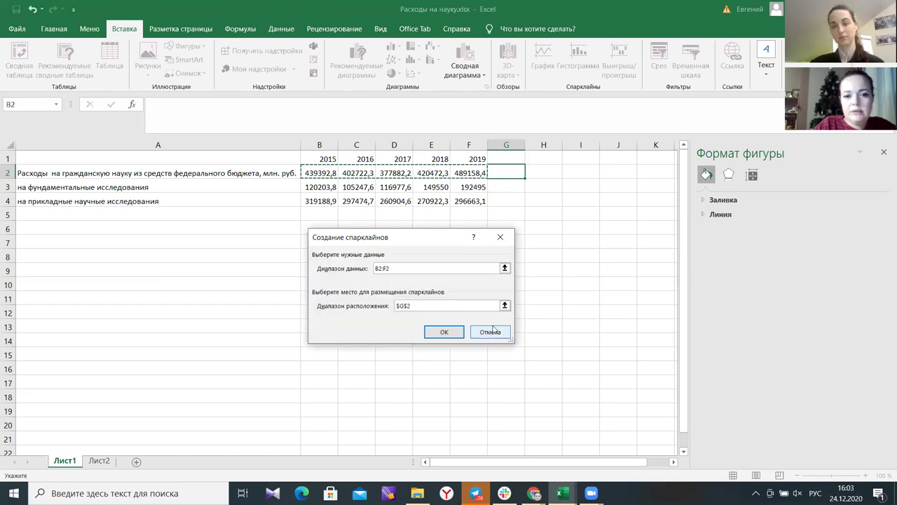
click(442, 331)
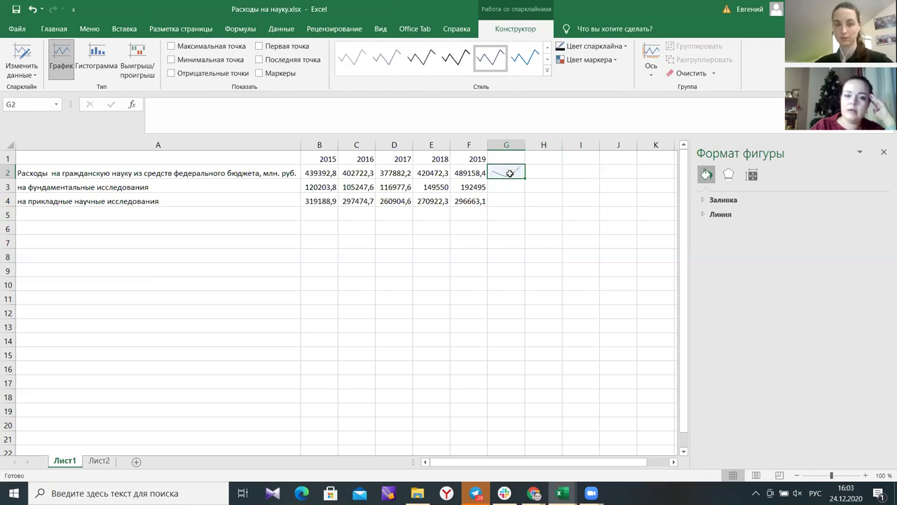
Set the horizontal axis of the G2 sparkline to a date axis using the years in B1:F1.
click(652, 78)
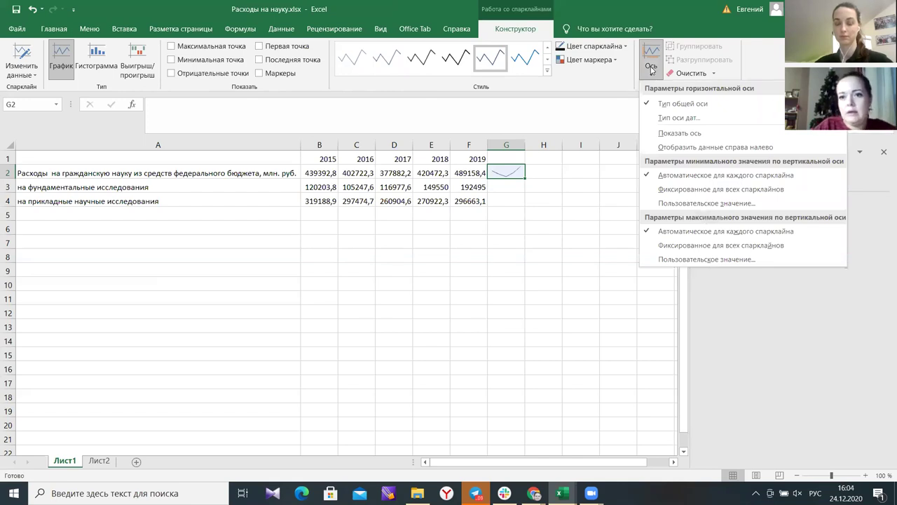
click(677, 119)
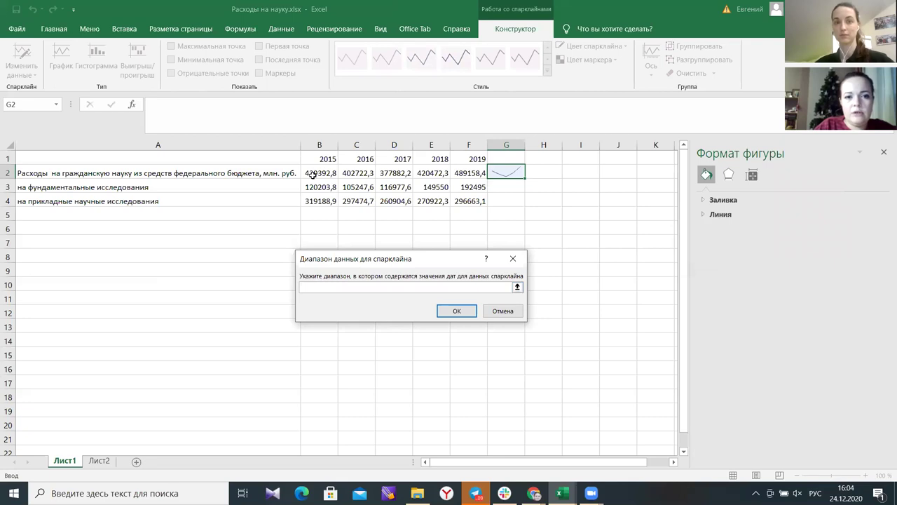
drag(319, 159, 476, 159)
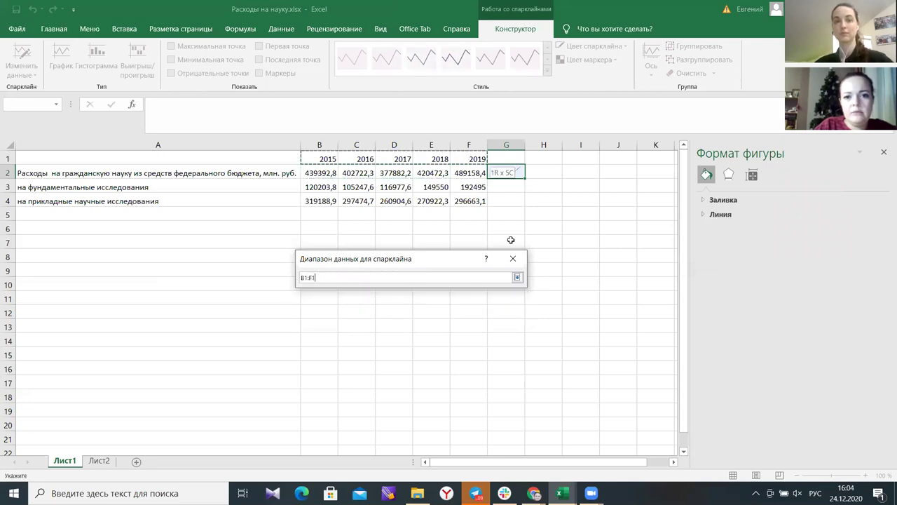
click(451, 314)
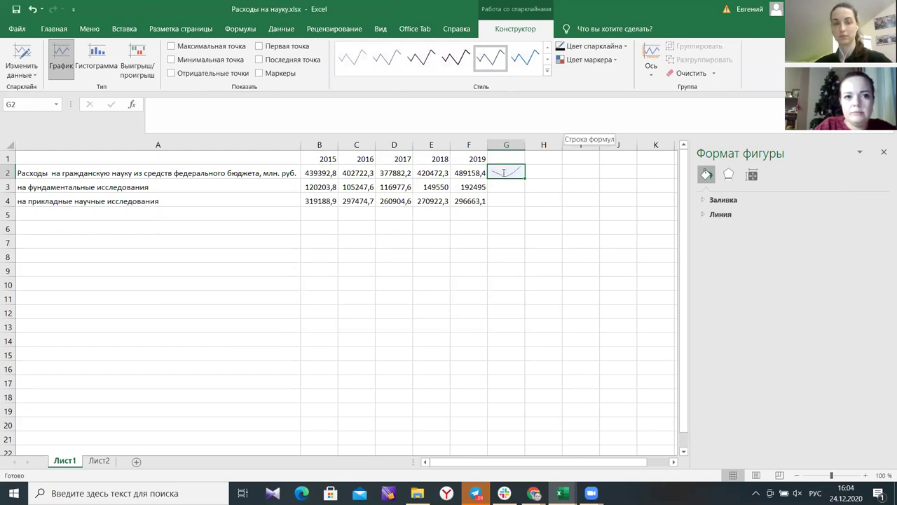
click(651, 63)
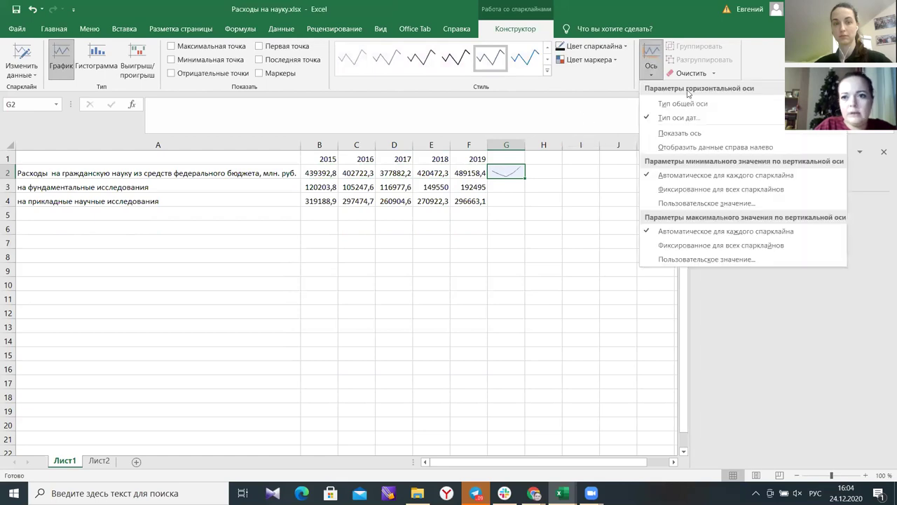
click(685, 118)
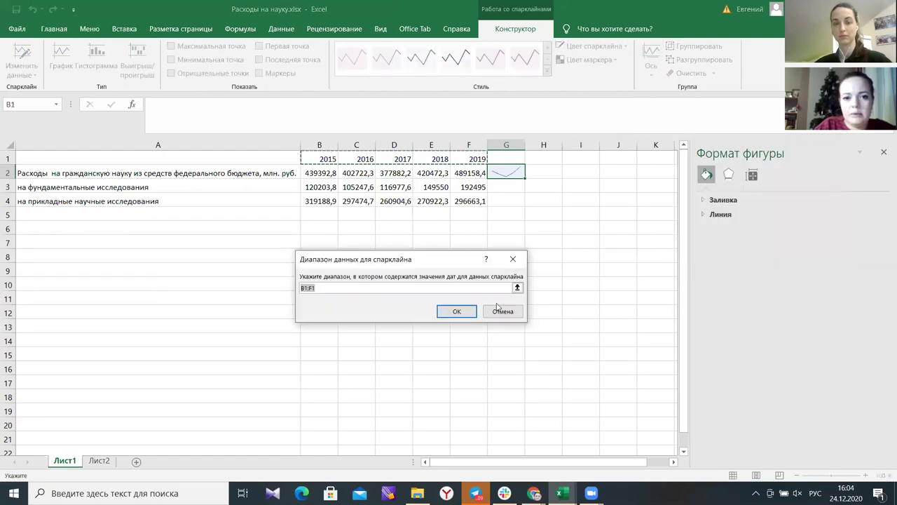
click(456, 311)
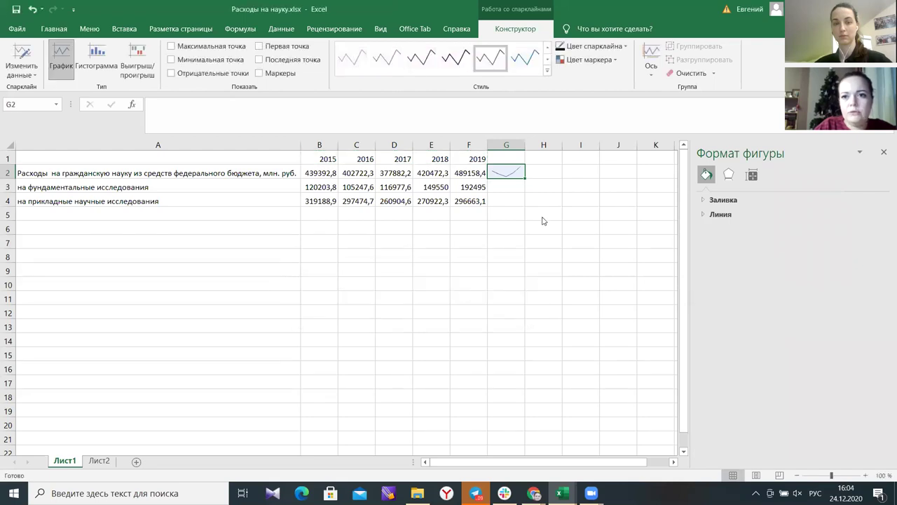
Show markers on all points of the G2 line sparkline, keeping the red-marker style and automatic vertical axis settings.
click(652, 67)
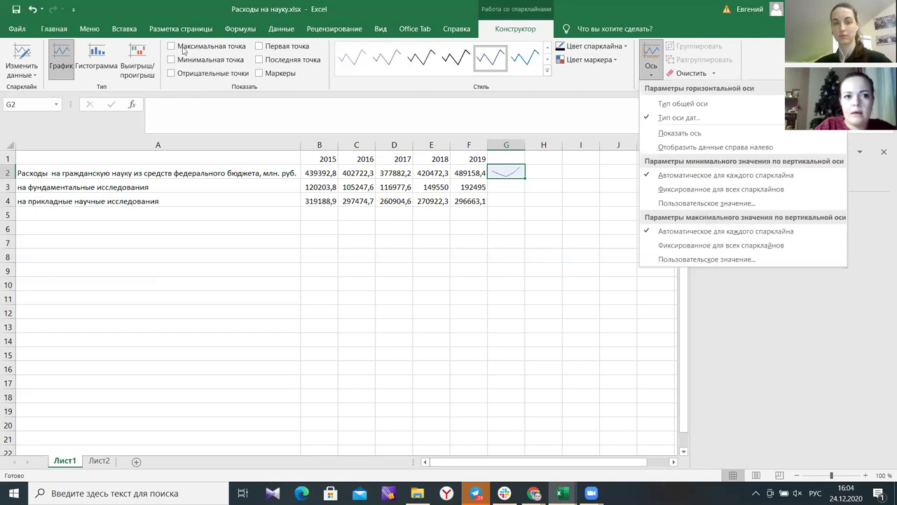
click(260, 73)
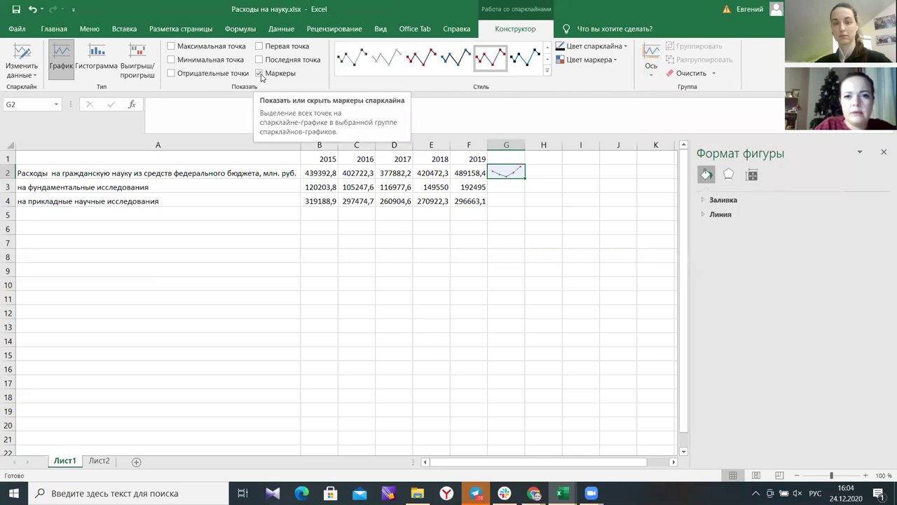
click(658, 67)
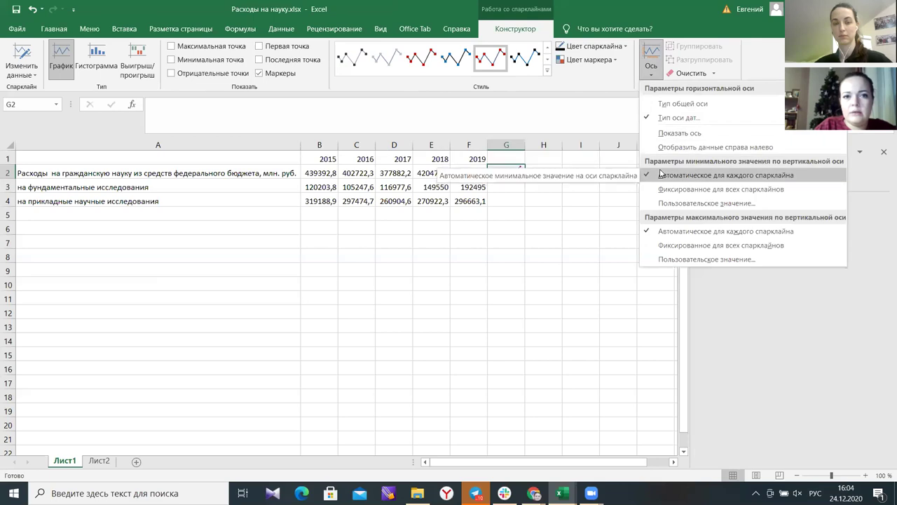
click(188, 84)
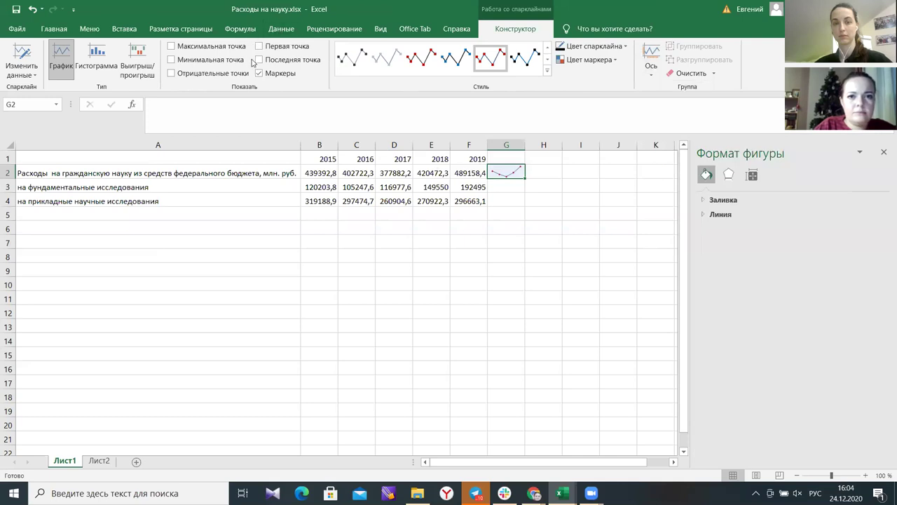
click(490, 61)
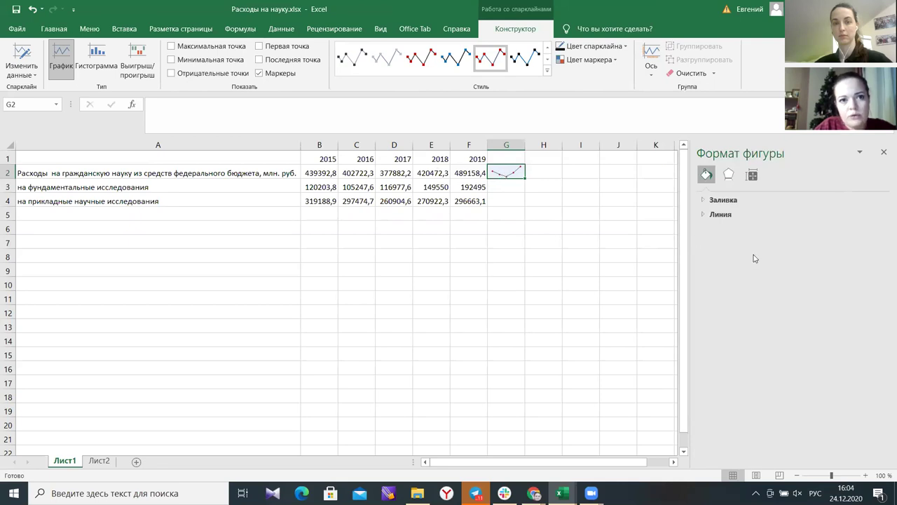
click(171, 60)
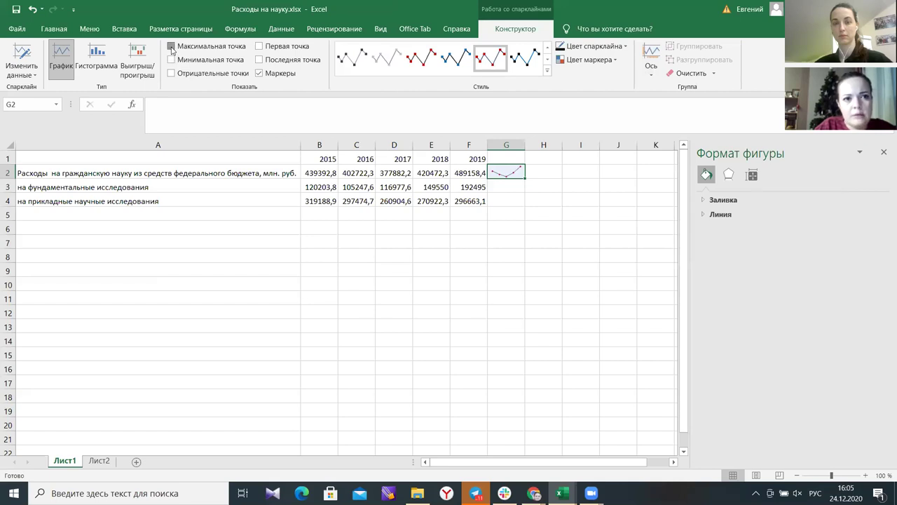
click(172, 46)
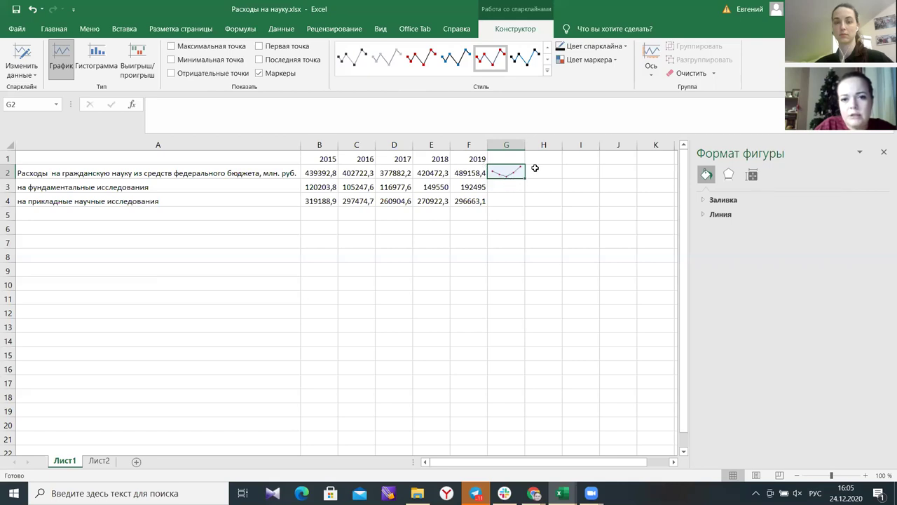
Fill the G2 line sparkline down to G3:G4 for the fundamental and applied research rows.
drag(524, 200, 525, 201)
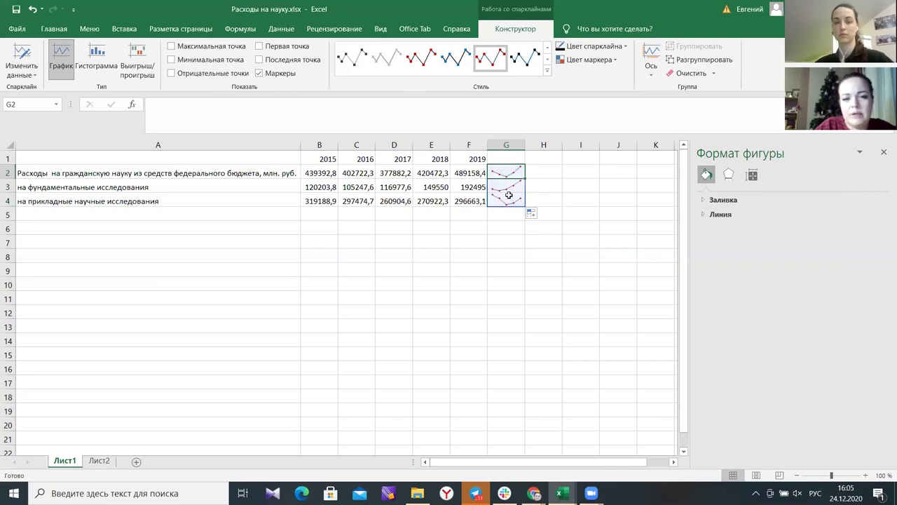
click(507, 237)
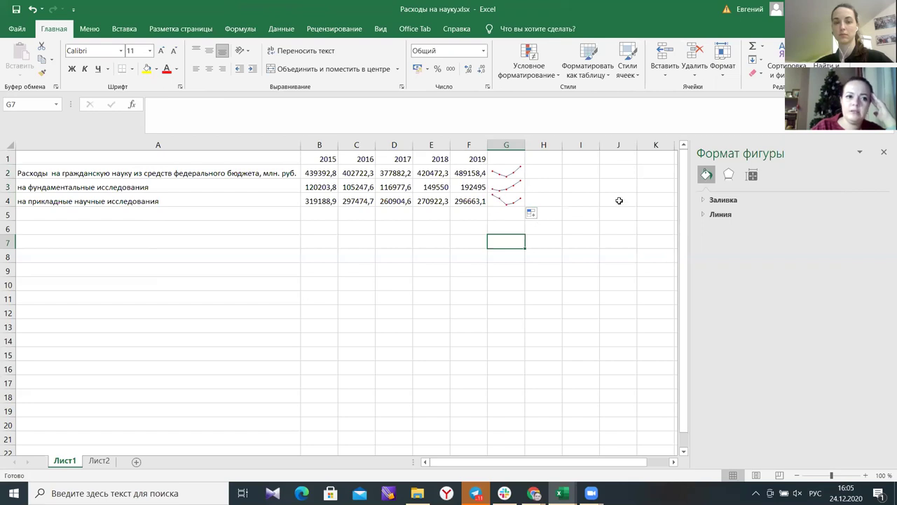
Insert a column sparkline in cell H2 based on the total science spending in B2:F2.
click(538, 177)
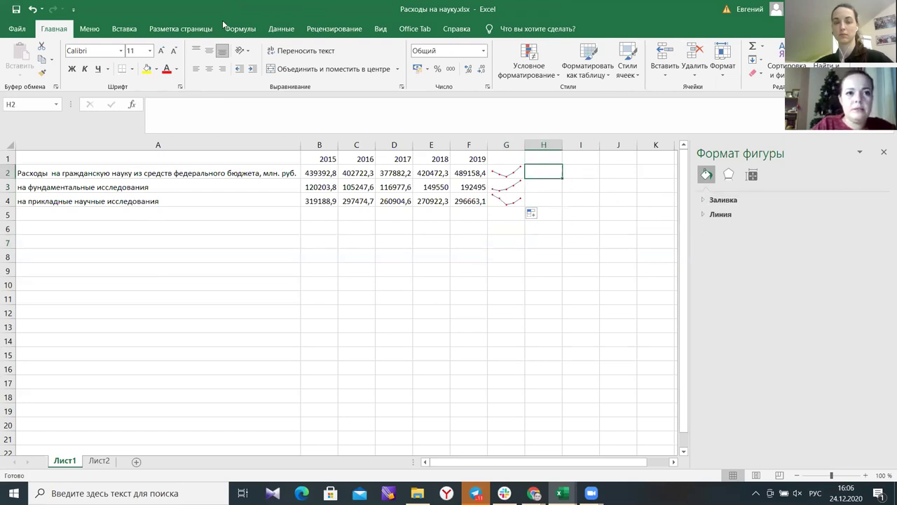
click(124, 29)
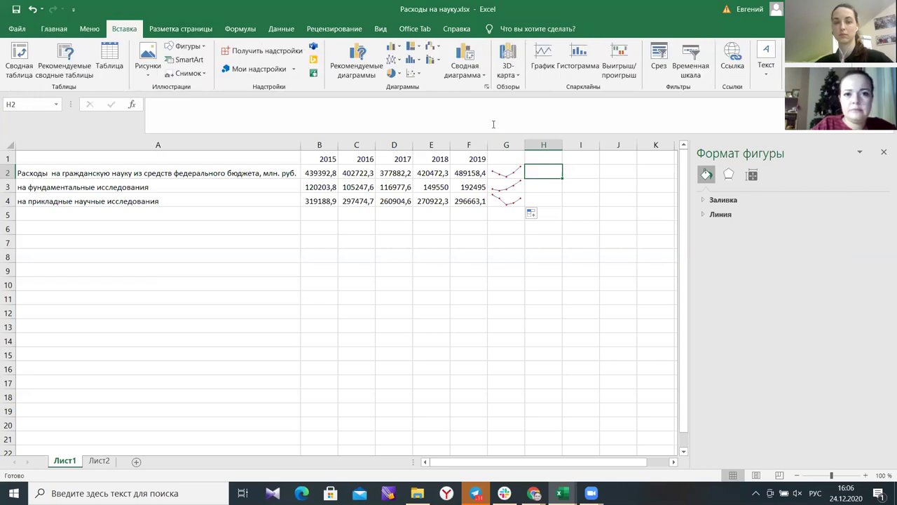
click(577, 65)
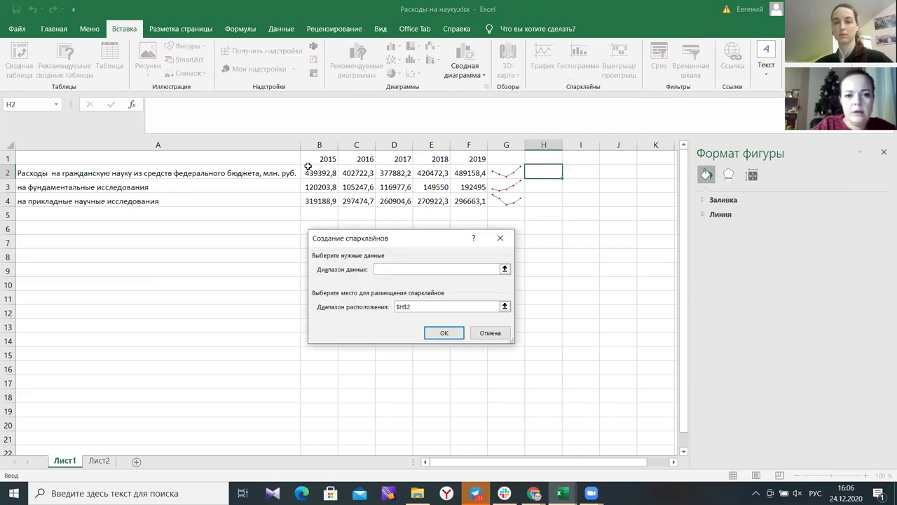
drag(310, 172, 475, 174)
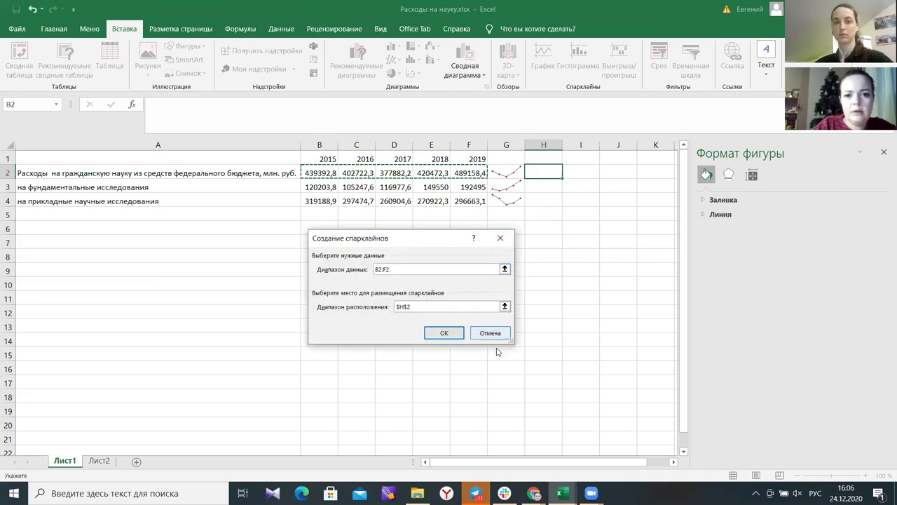
click(445, 333)
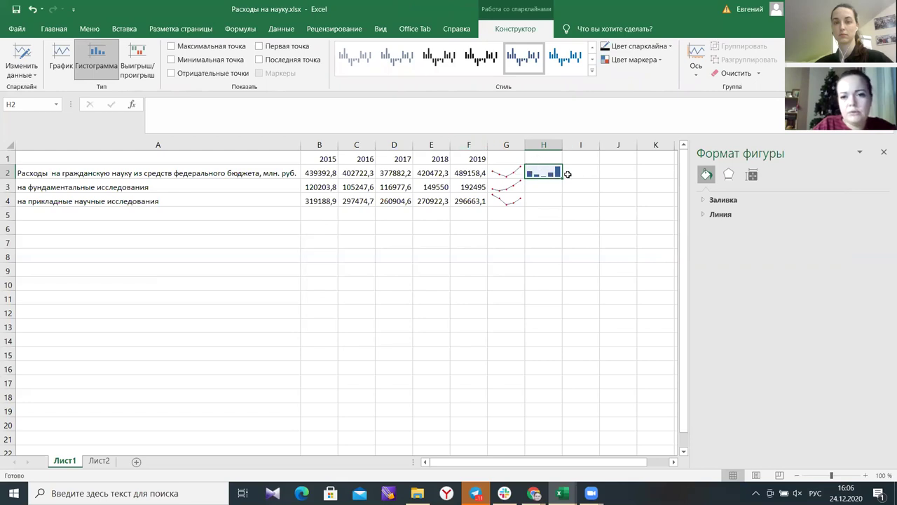
Fill the H2 column sparkline down to H3:H4 for the two research rows.
click(569, 199)
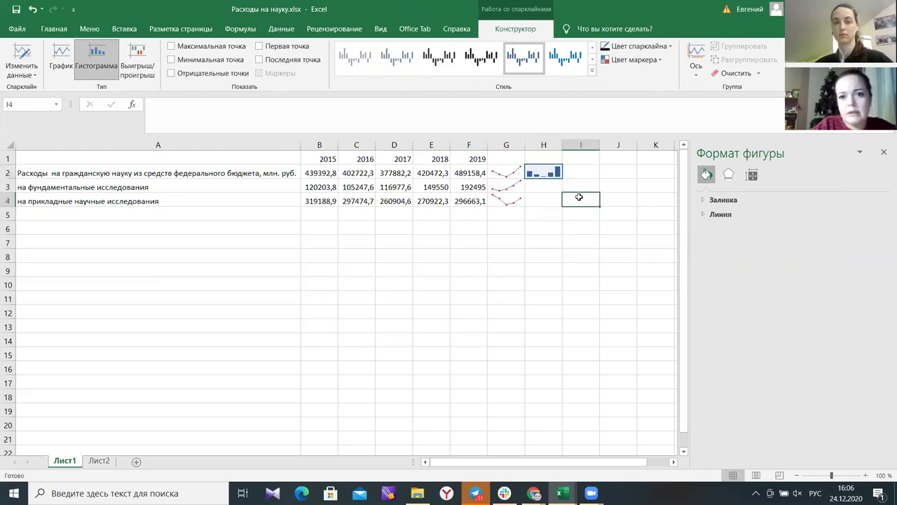
click(536, 179)
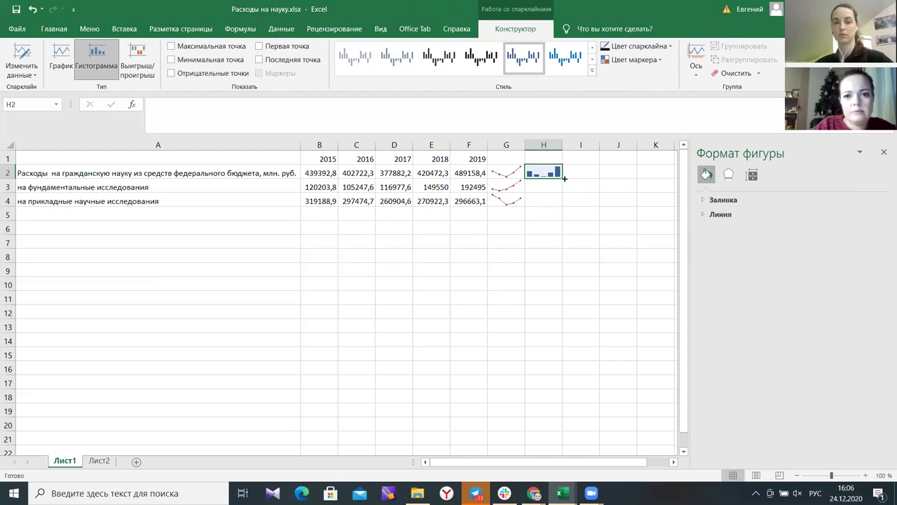
drag(562, 177, 567, 213)
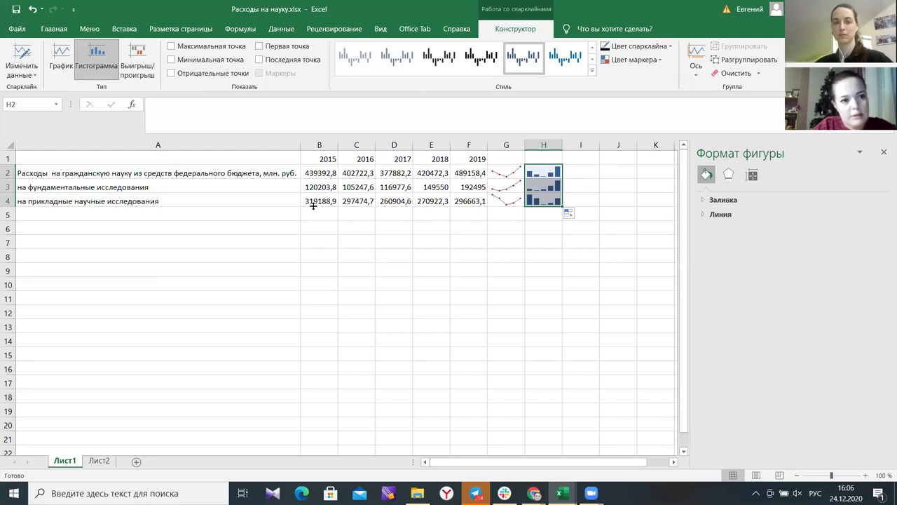
Compare the fundamental and applied research rows using their line and column sparklines.
click(87, 187)
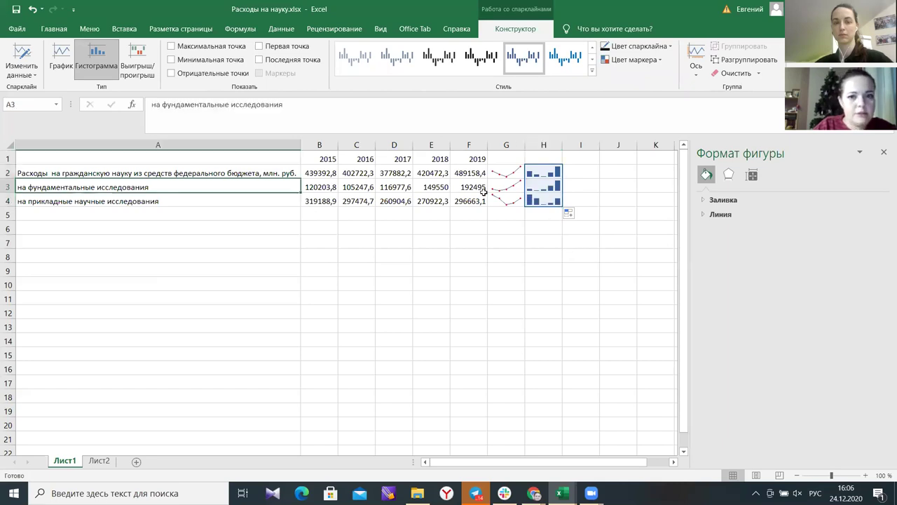
click(140, 200)
key(Up)
click(138, 201)
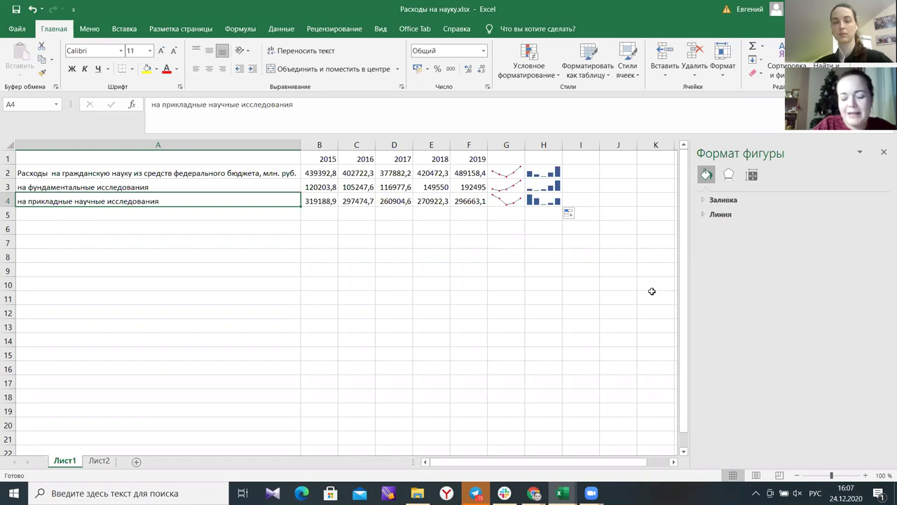
click(447, 279)
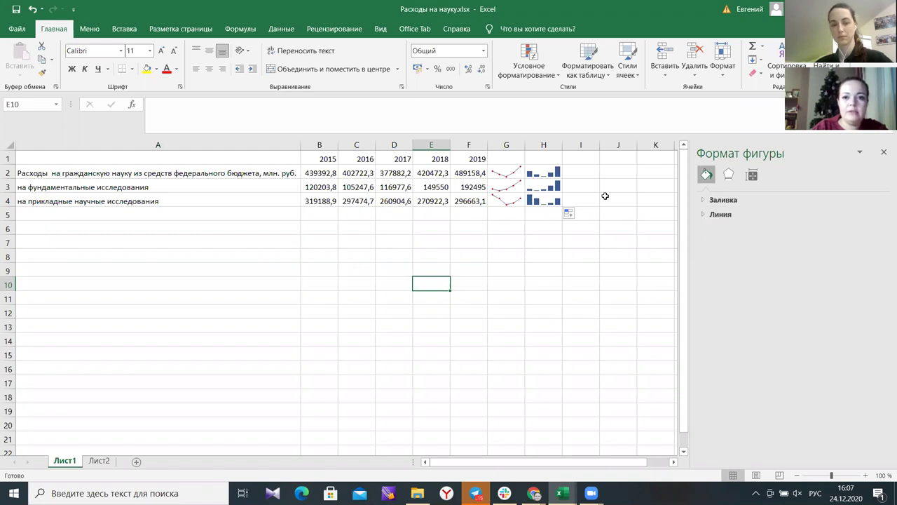
Insert a win/loss sparkline in cell I2 based on the total science spending in B2:F2.
click(593, 174)
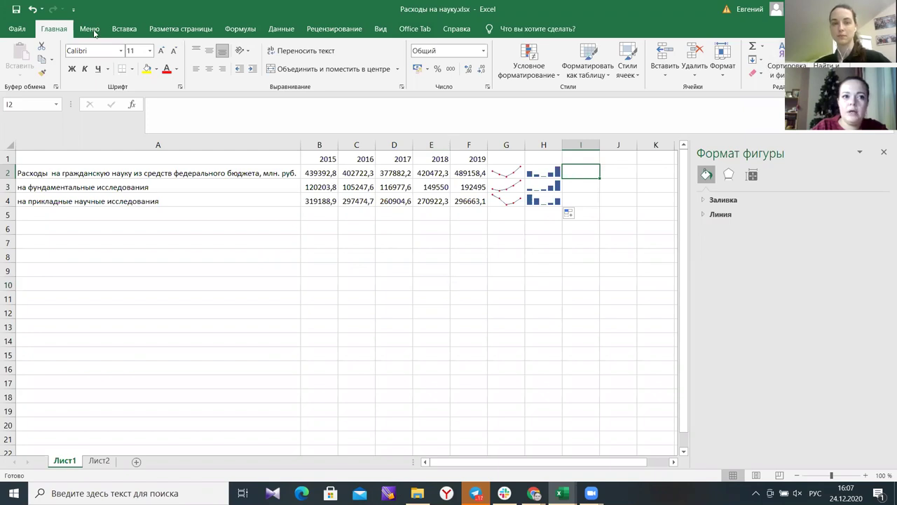
click(120, 31)
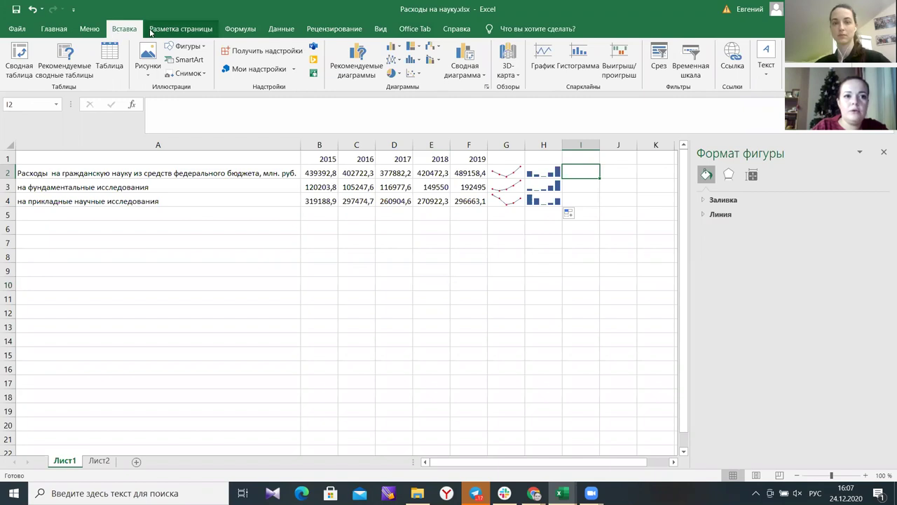
click(624, 70)
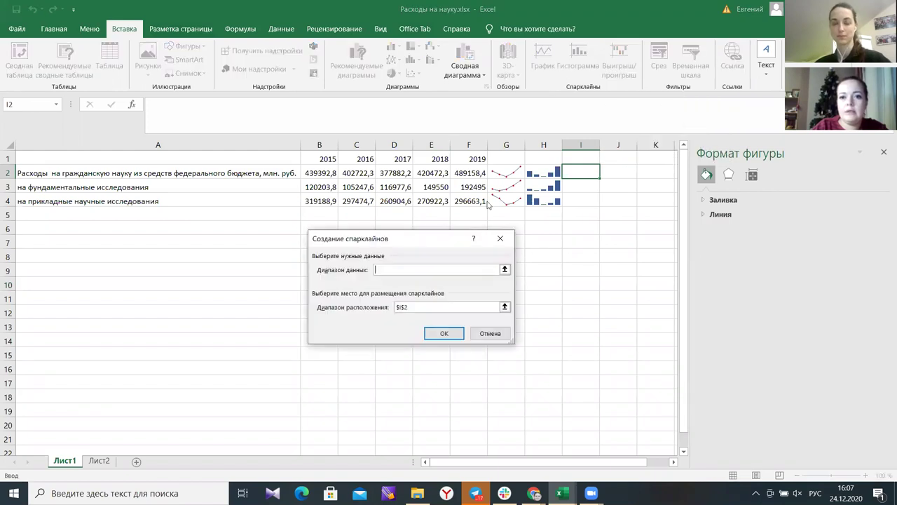
drag(312, 173, 460, 176)
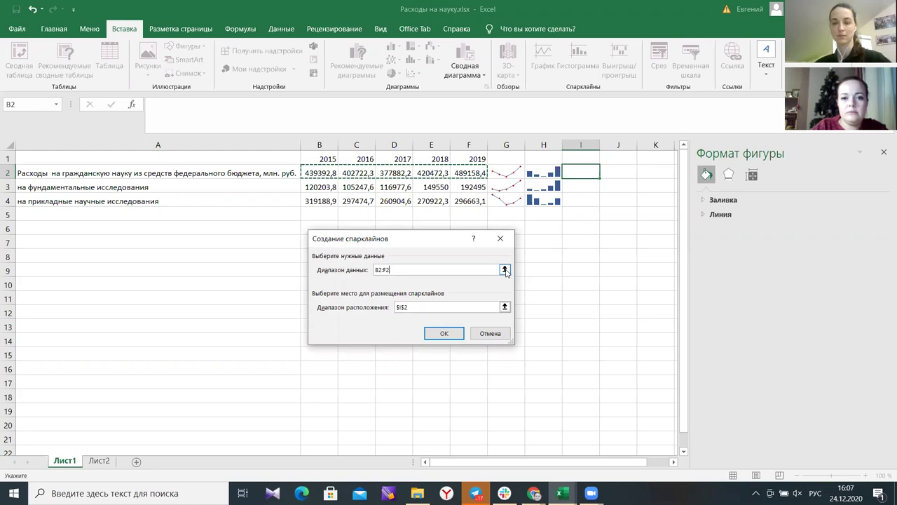
click(449, 336)
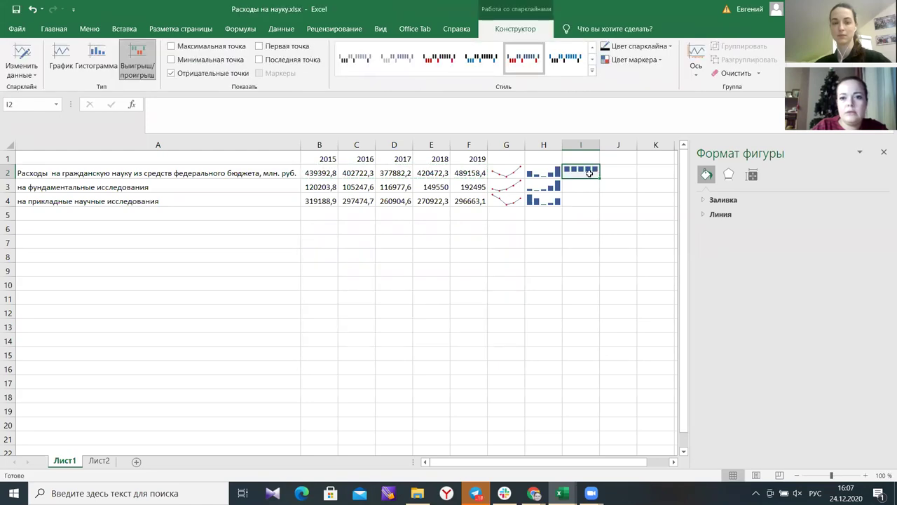
Fill the I2 win/loss sparkline down to I3:I4 and compare it with the column sparklines in column H.
drag(600, 180, 600, 205)
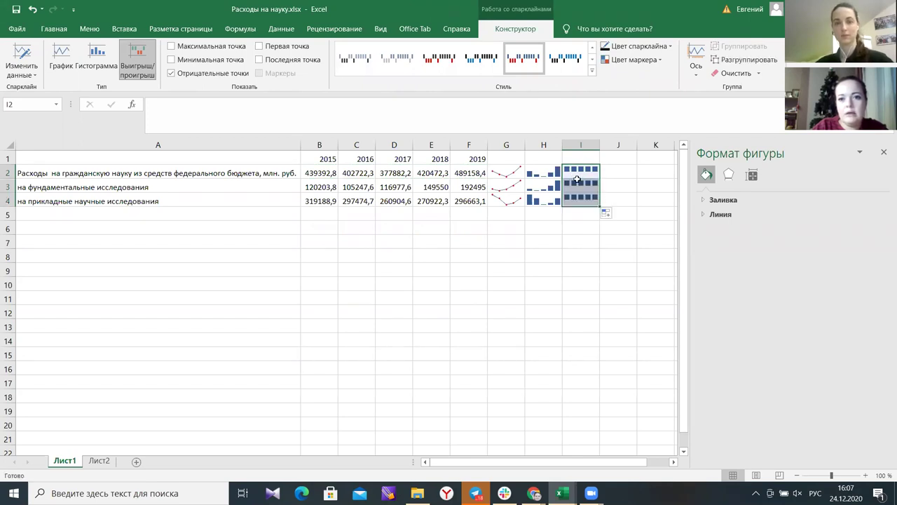
click(578, 184)
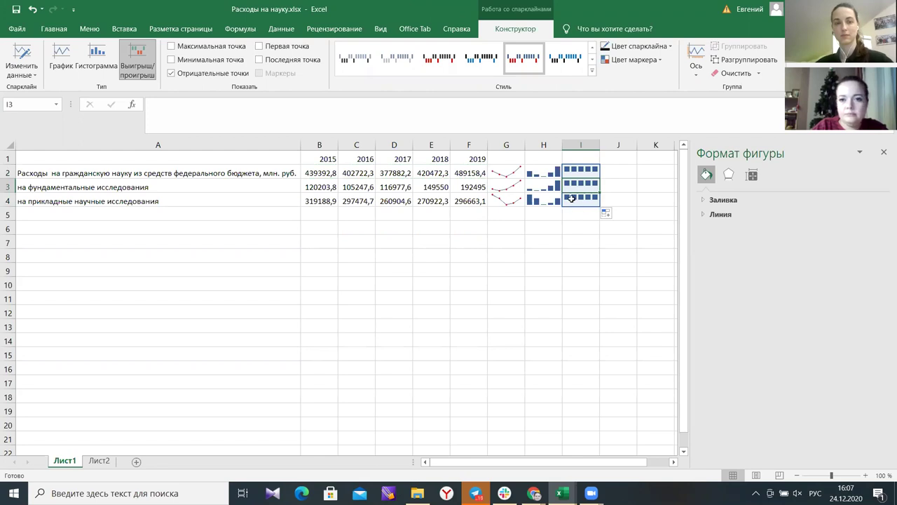
click(545, 189)
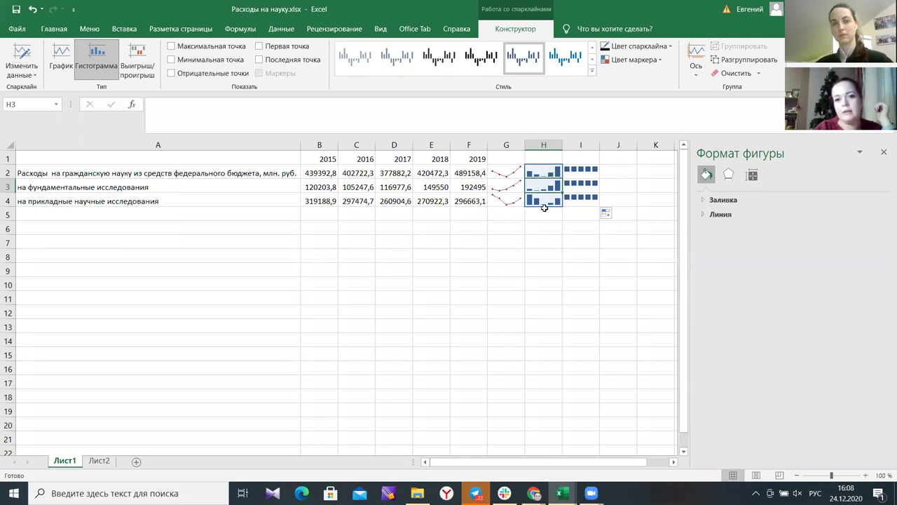
Highlight the maximum point in the column sparklines in H2:H4.
click(543, 170)
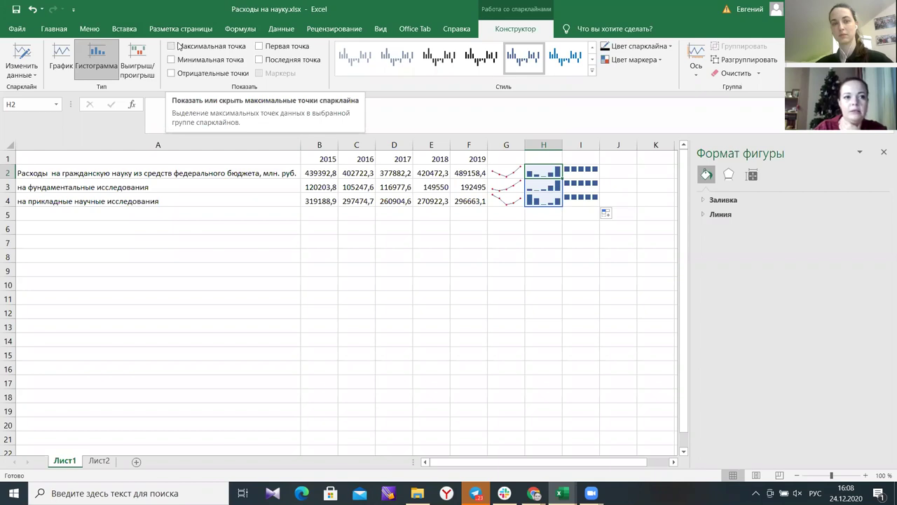
click(172, 46)
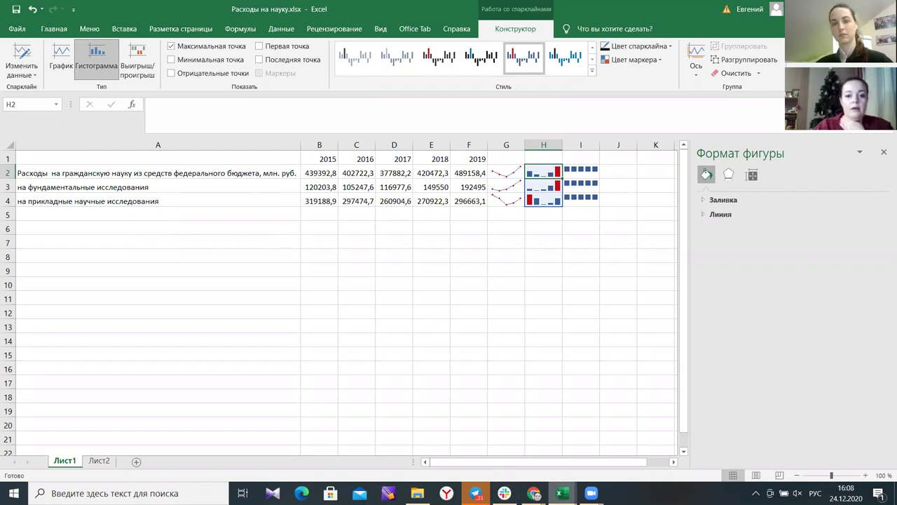
Switch to the workbook По возрастным группам.xls and preview the open Zoom conference windows.
mouse_move(476, 493)
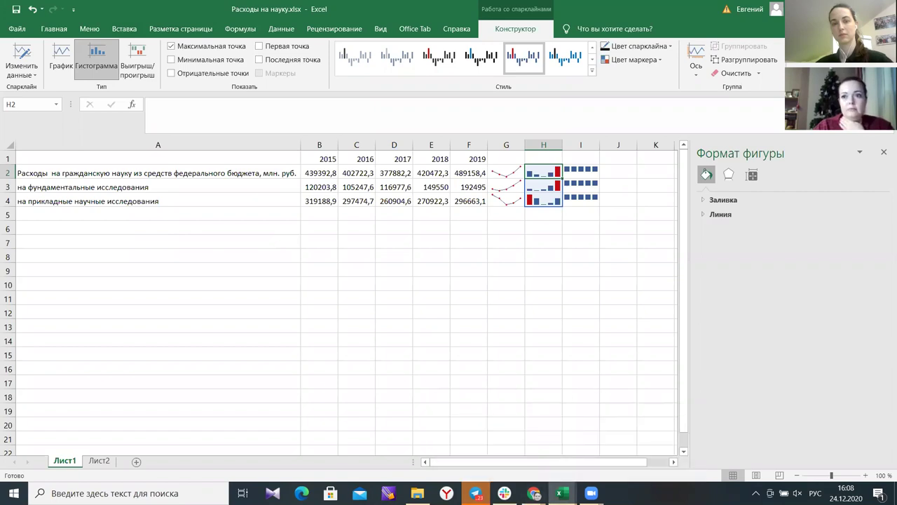
key(alt+Tab)
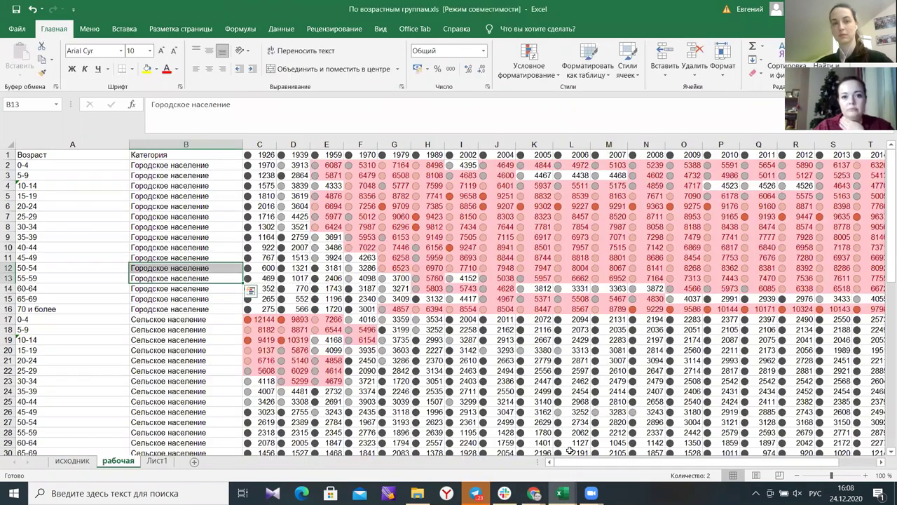
mouse_move(591, 493)
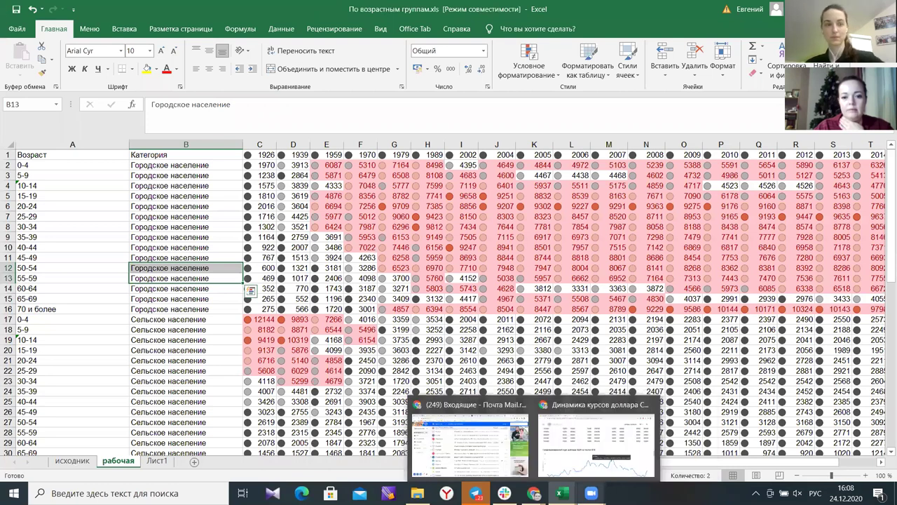
mouse_move(560, 493)
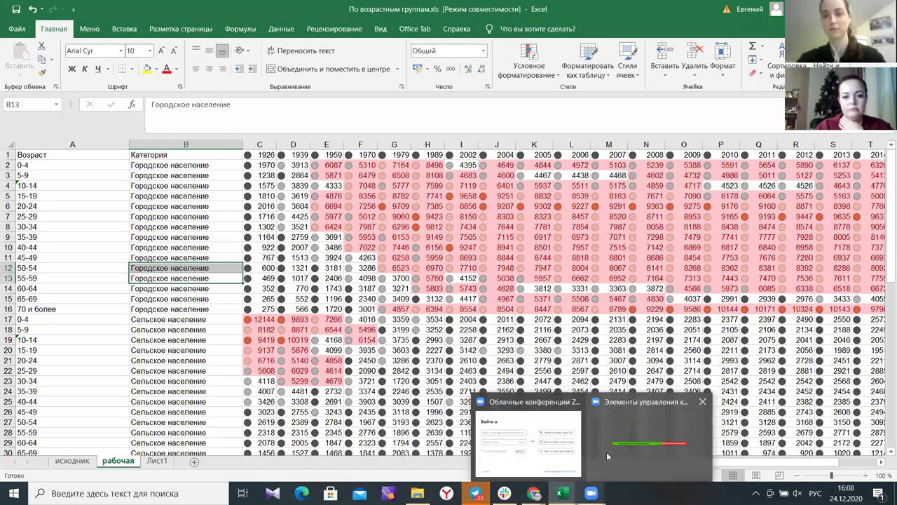
mouse_move(607, 451)
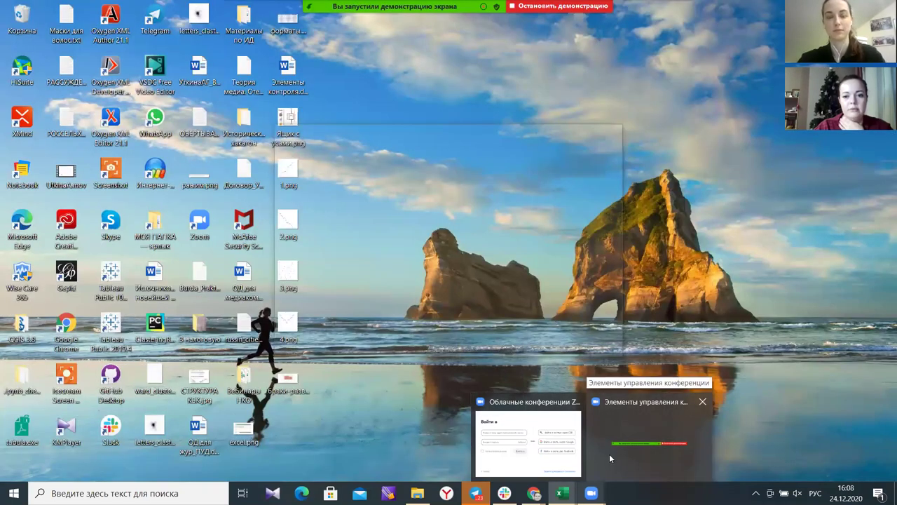